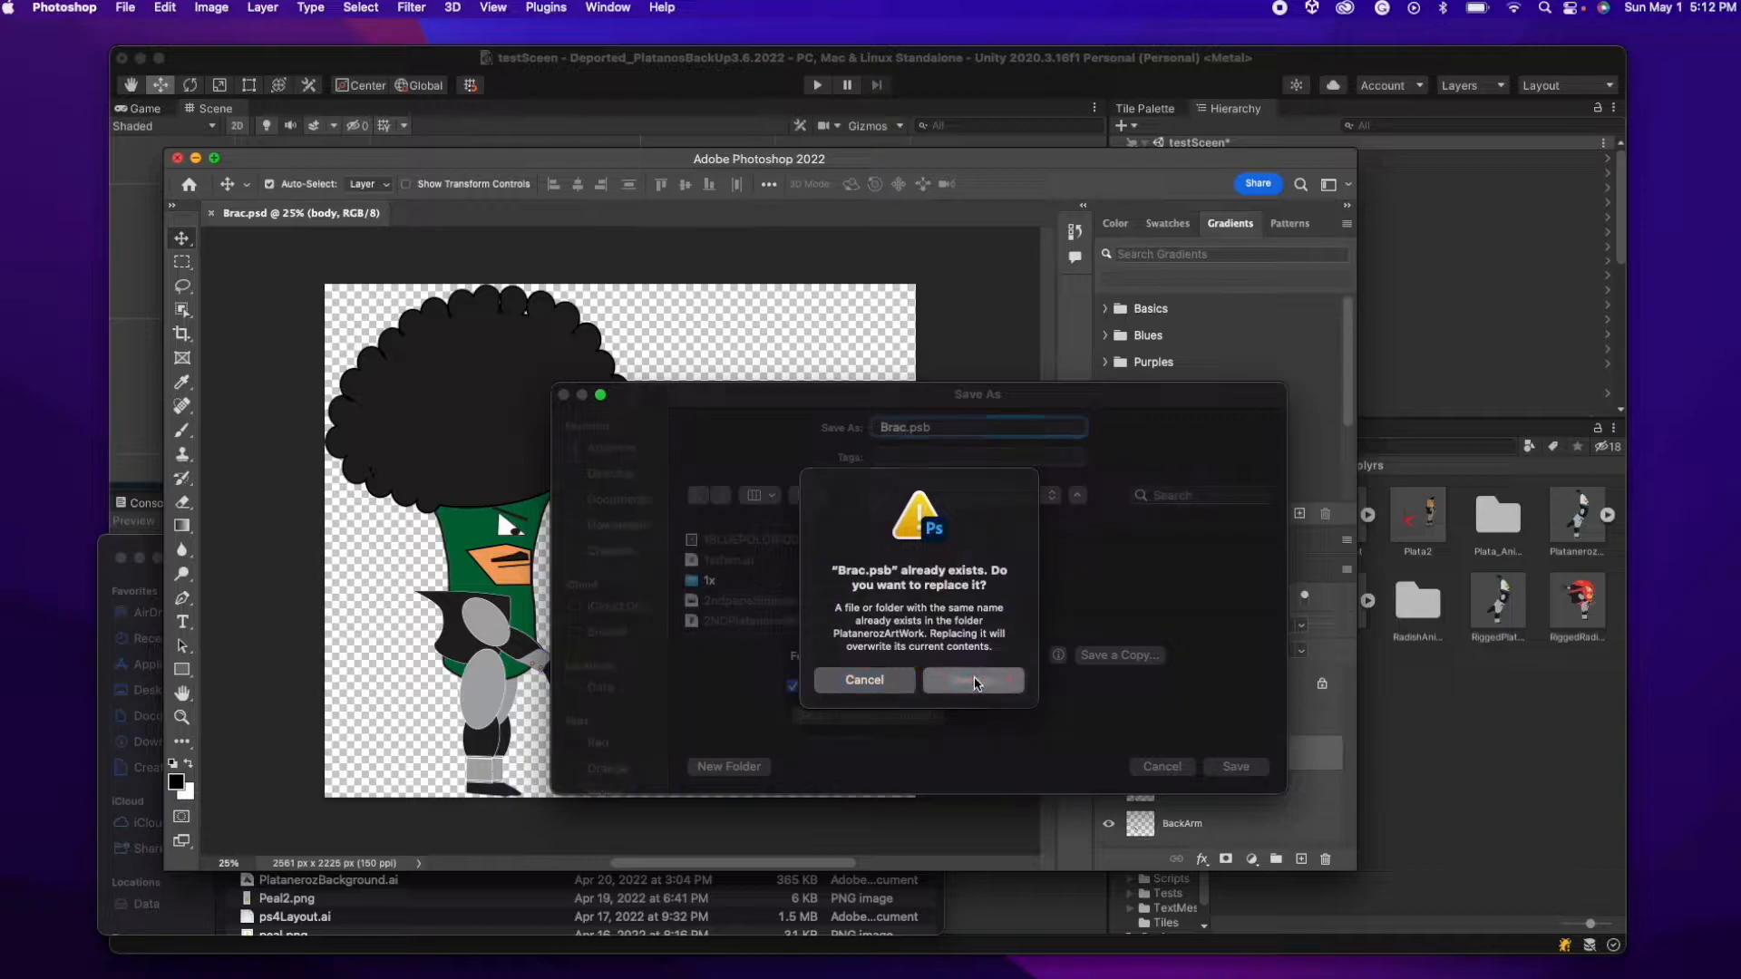
# - Close Photoshop, import Brac.psb into Unity's plyrs asset folder, and place the Brac character in the scene beside the dark block
pyautogui.click(177, 158)
pyautogui.moveTo(634, 622); pyautogui.dragTo(1466, 714)
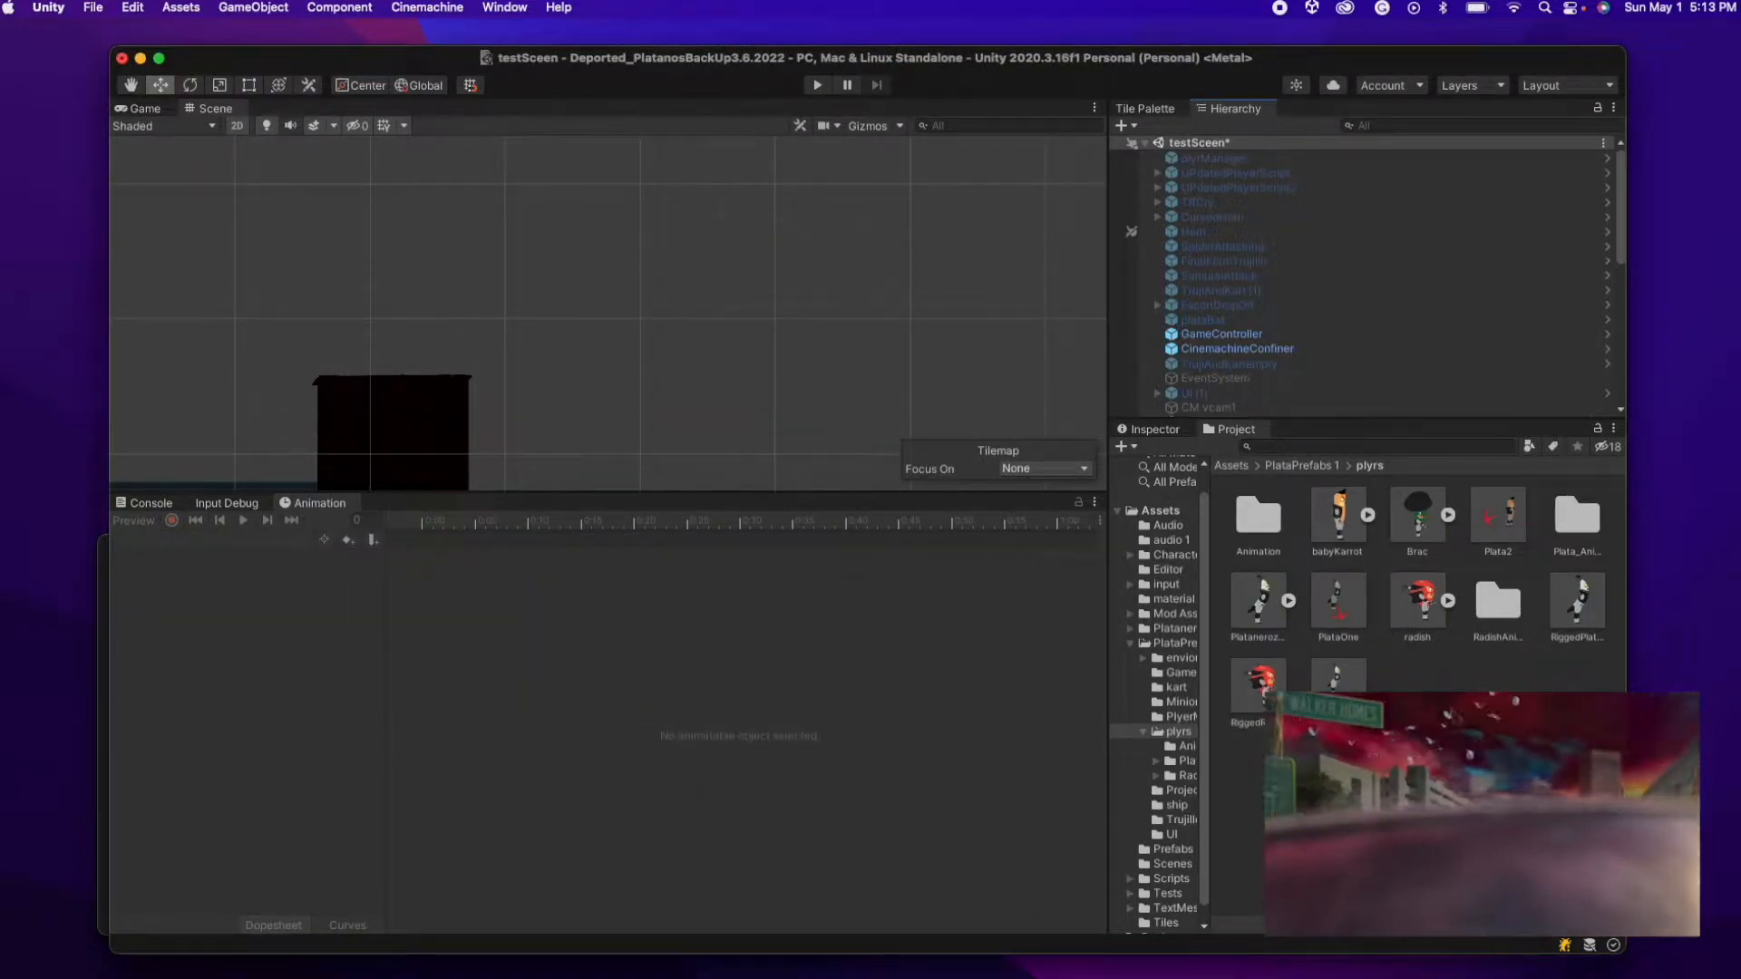
pyautogui.click(1419, 534)
pyautogui.moveTo(1420, 534); pyautogui.dragTo(748, 459)
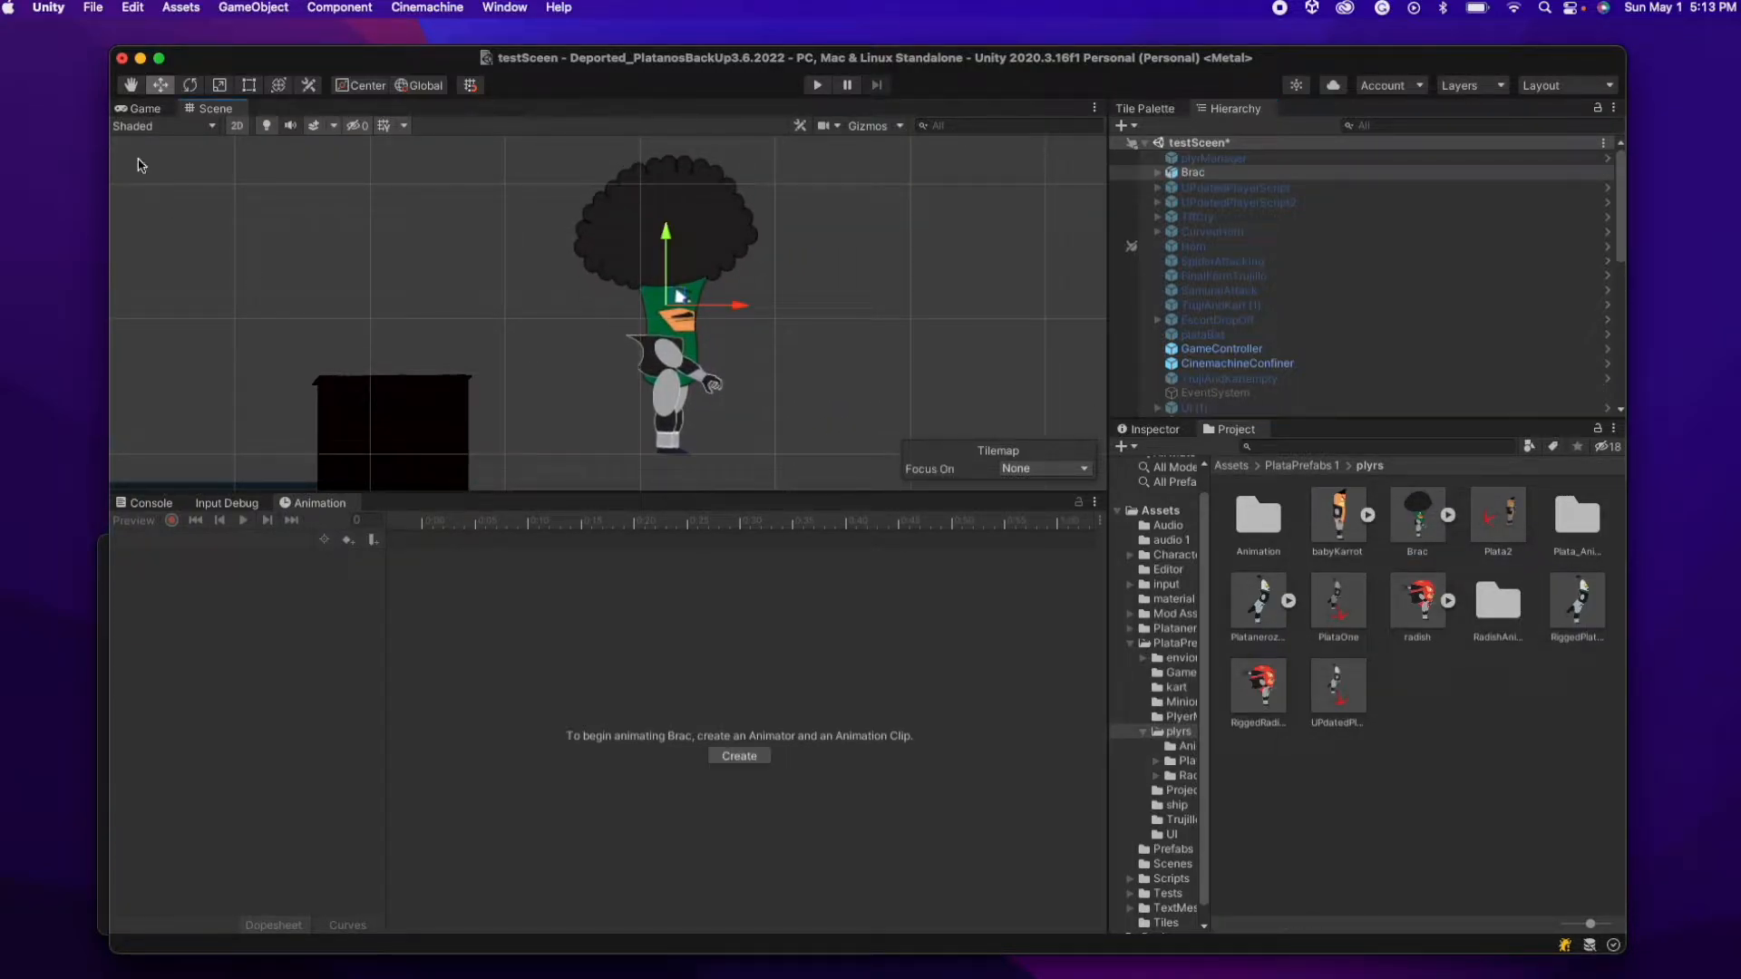
# - Check the 2D Animation and 2D PSD Importer packages in the Package Manager
pyautogui.click(513, 7)
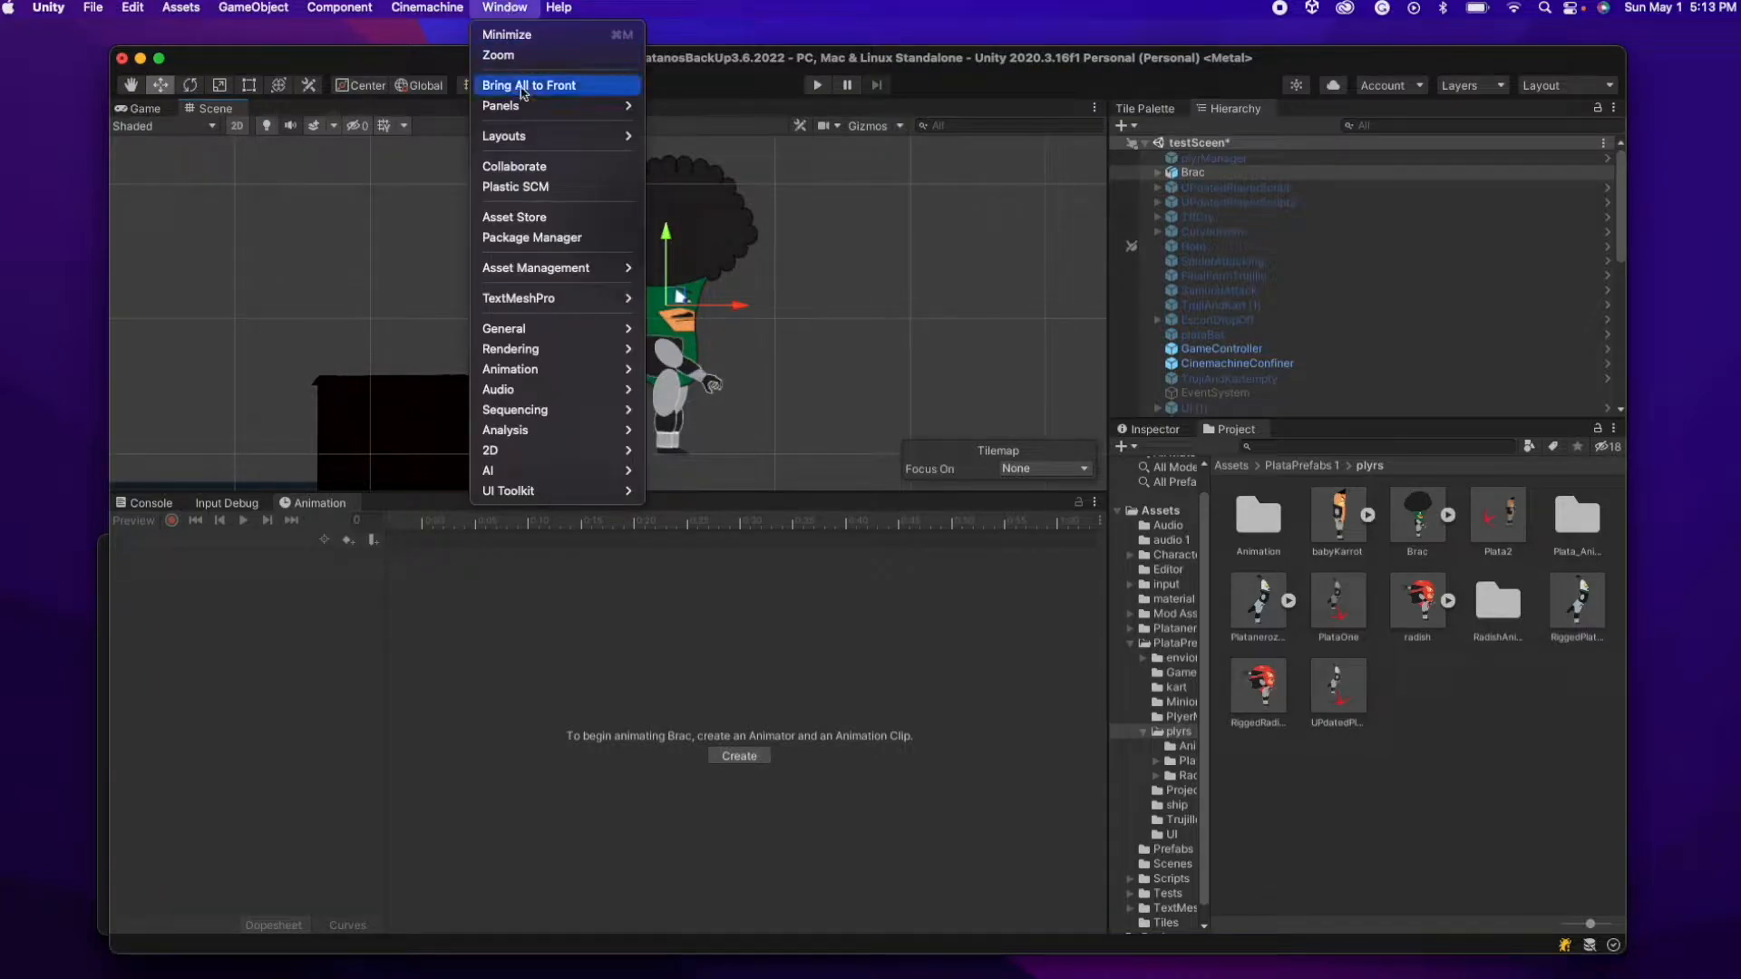
pyautogui.click(550, 239)
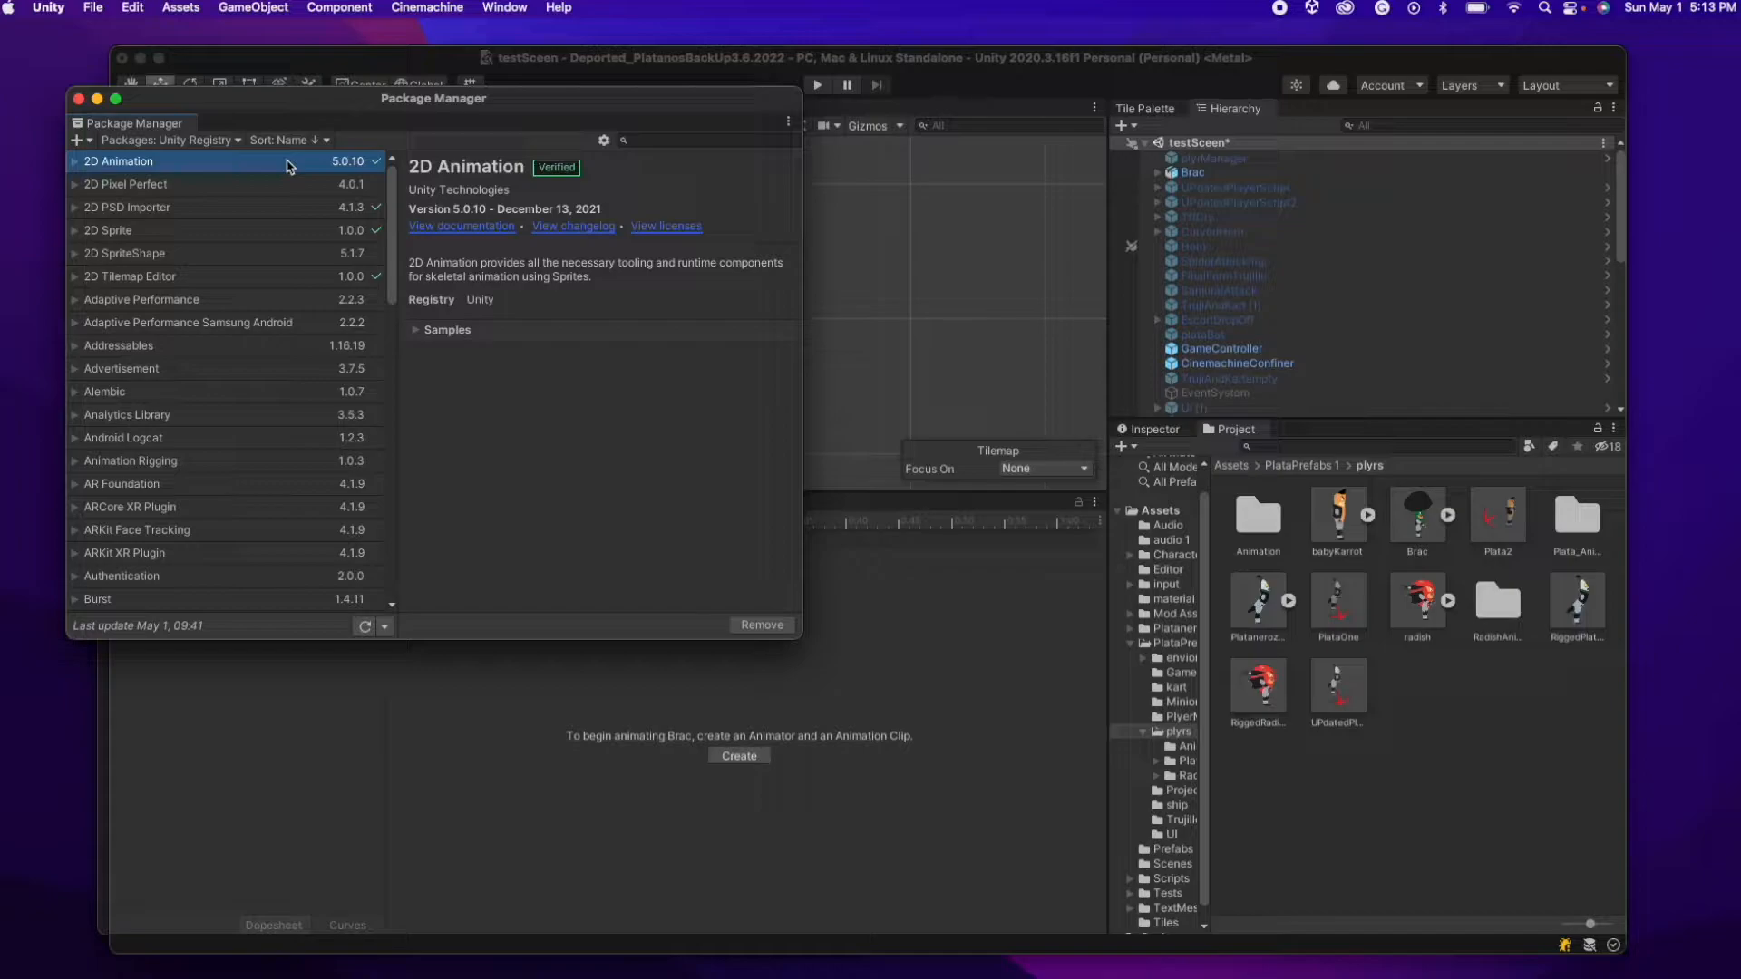
pyautogui.click(287, 210)
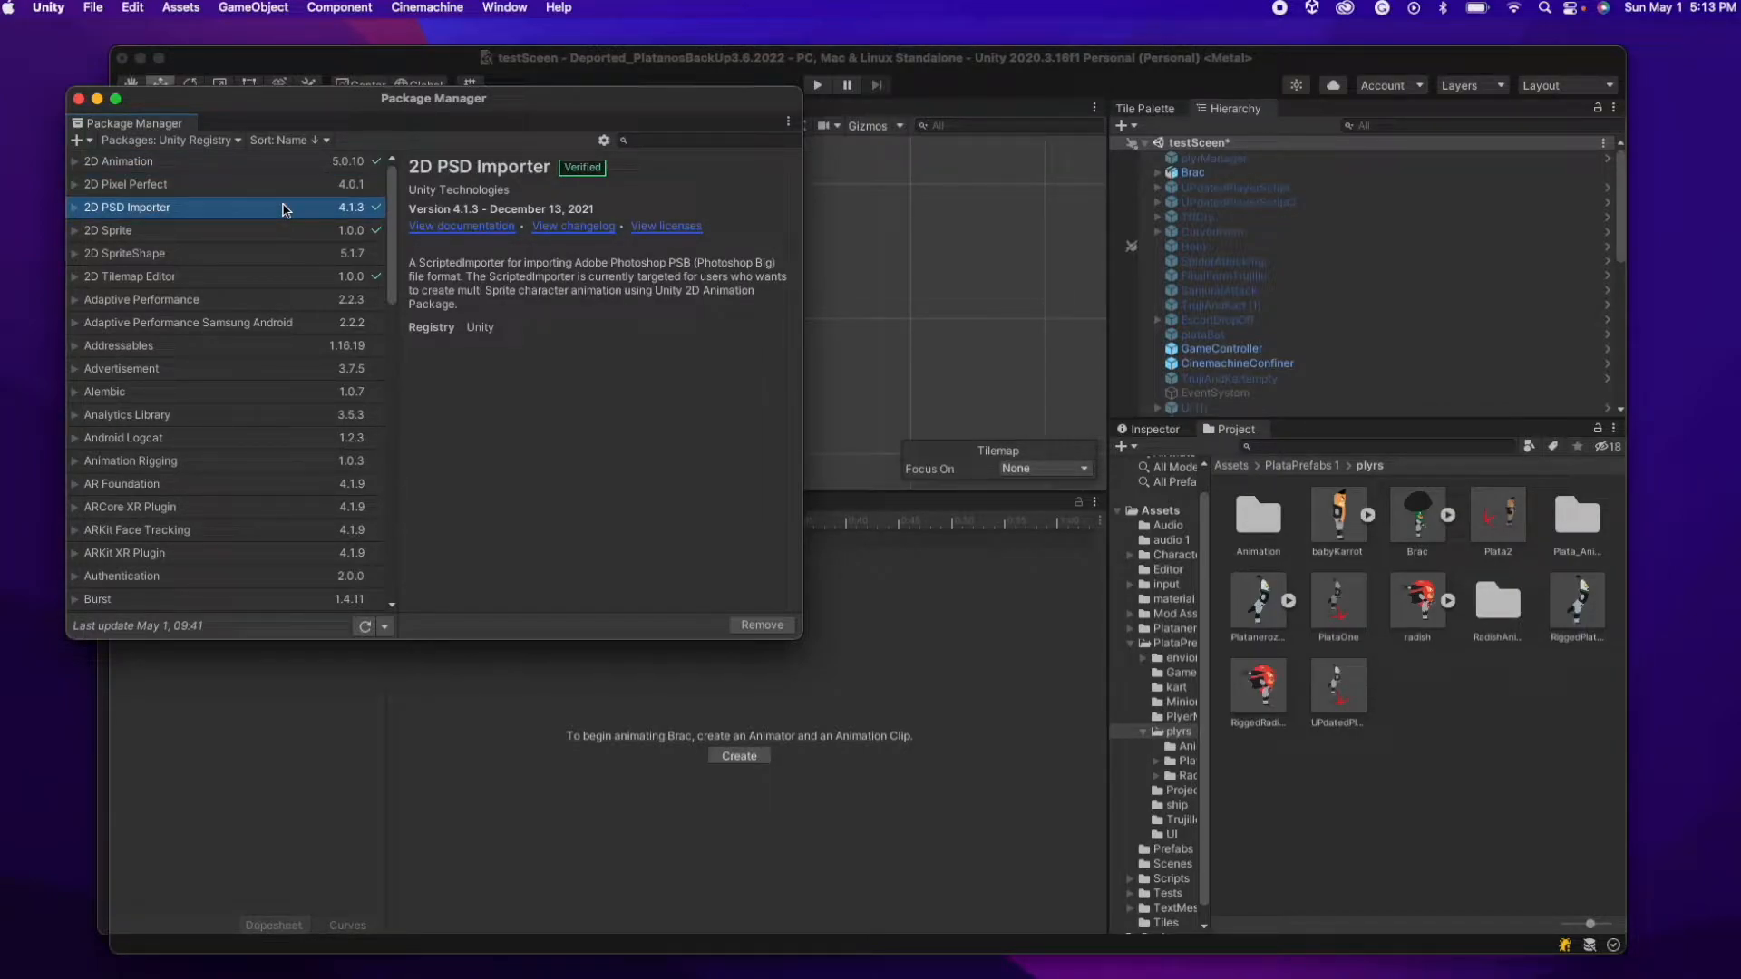
pyautogui.click(79, 99)
# - Open the Brac asset from the plyrs folder in the Sprite Editor and switch to the Skinning Editor
pyautogui.click(1417, 519)
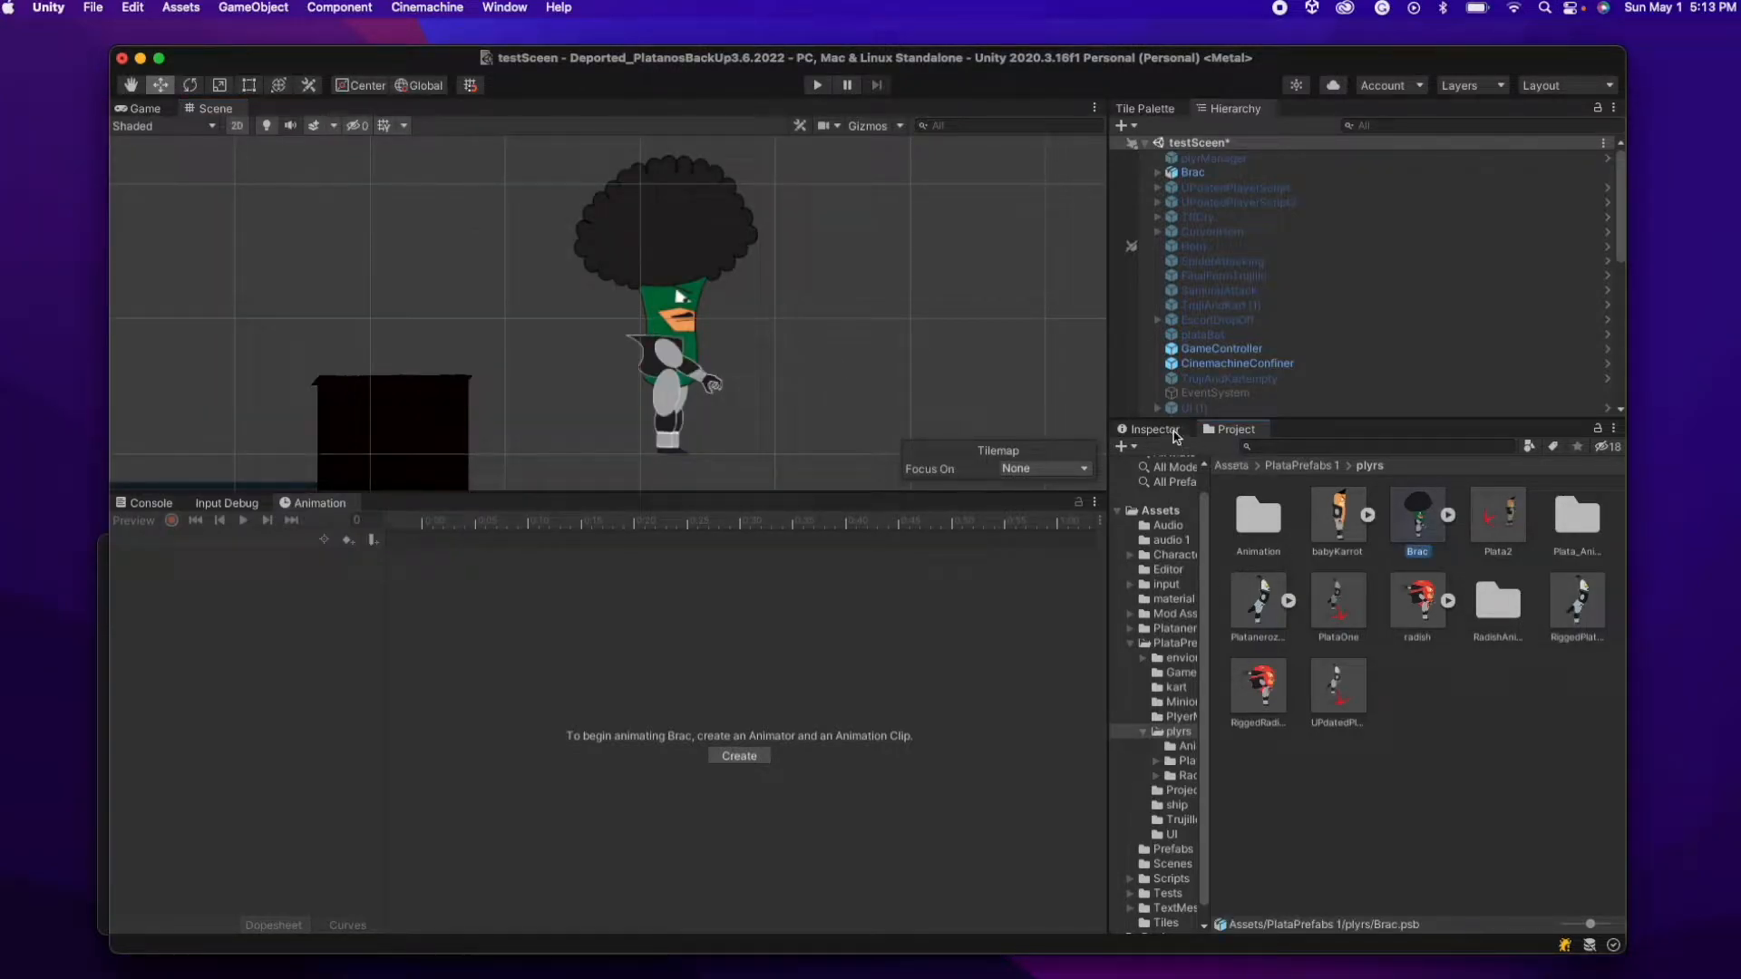
pyautogui.click(1175, 431)
pyautogui.click(1574, 720)
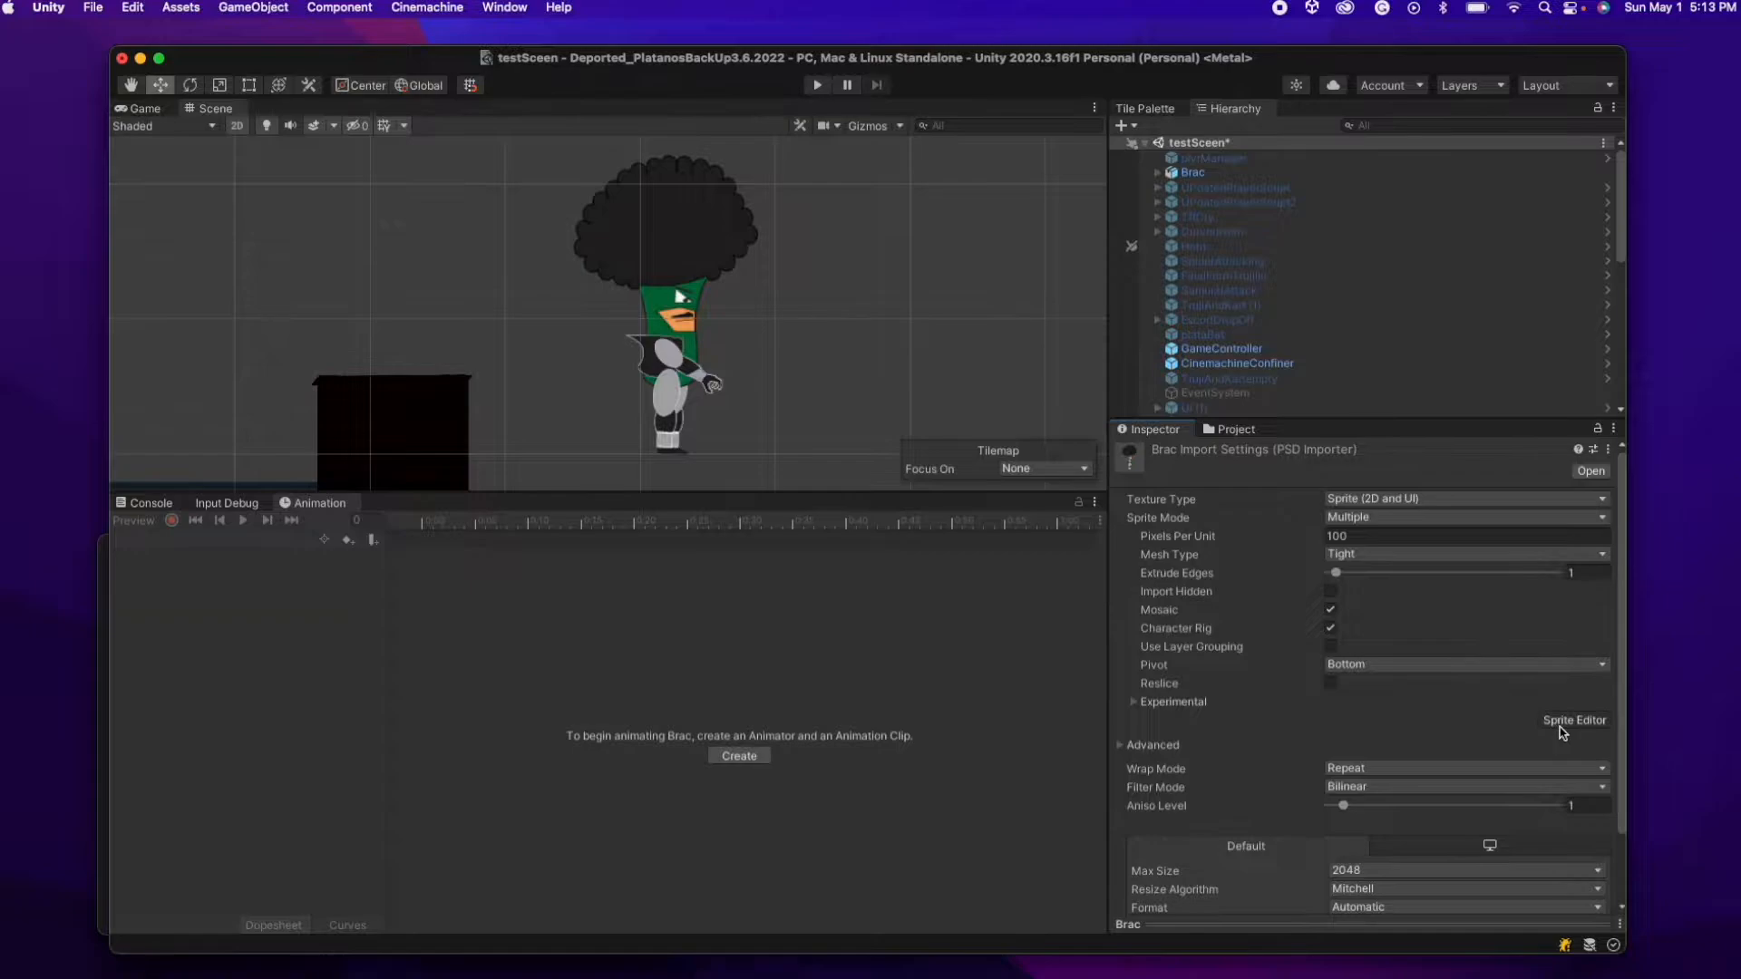
pyautogui.click(136, 245)
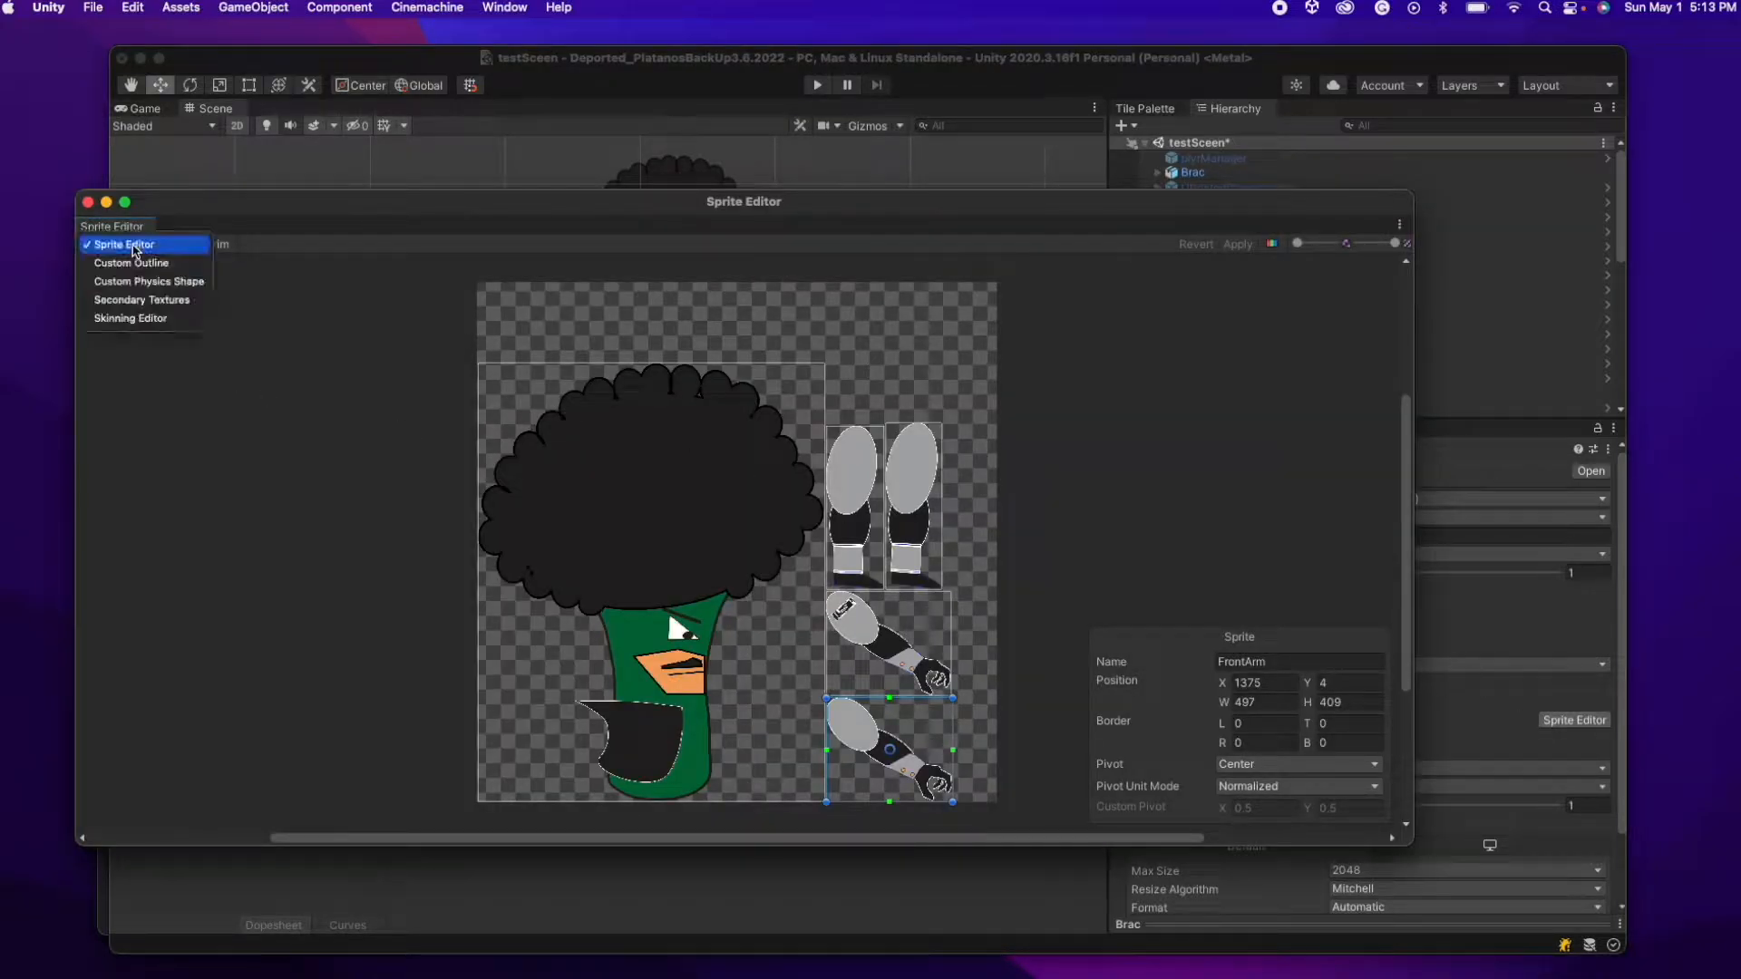
pyautogui.click(132, 324)
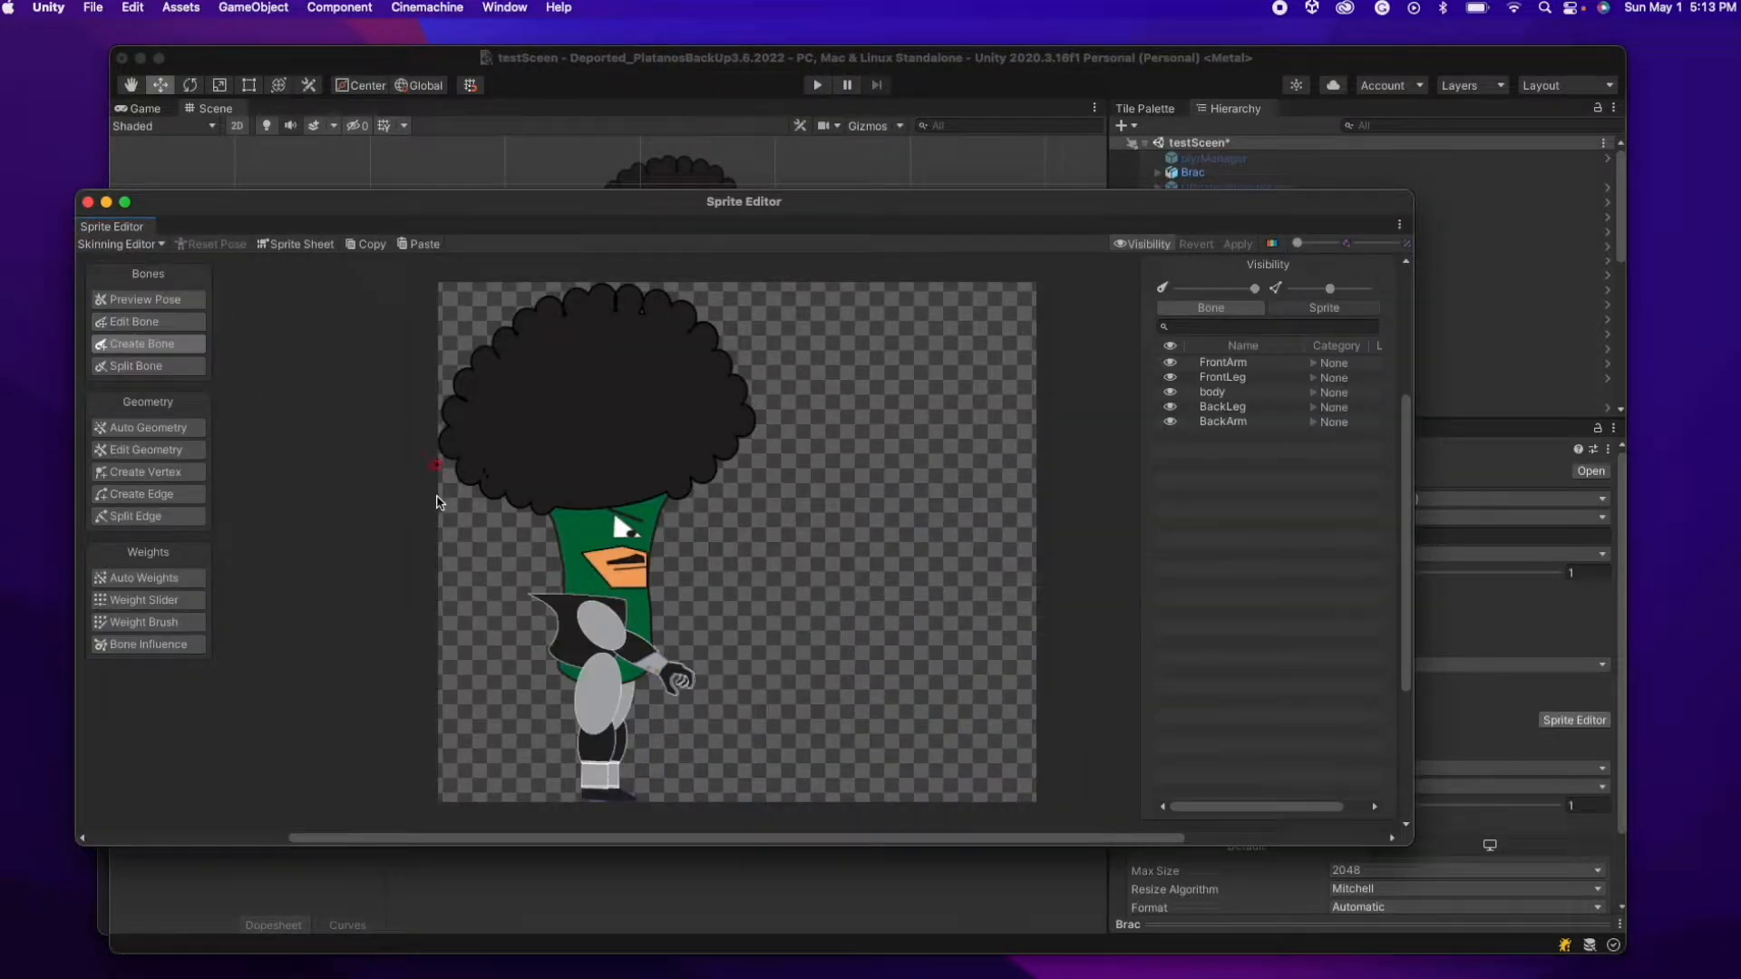
# - Hide the FrontArm, FrontLeg, BackLeg and BackArm sprites so only the body is shown
pyautogui.click(1170, 363)
pyautogui.click(1170, 377)
pyautogui.click(1170, 407)
pyautogui.click(1170, 422)
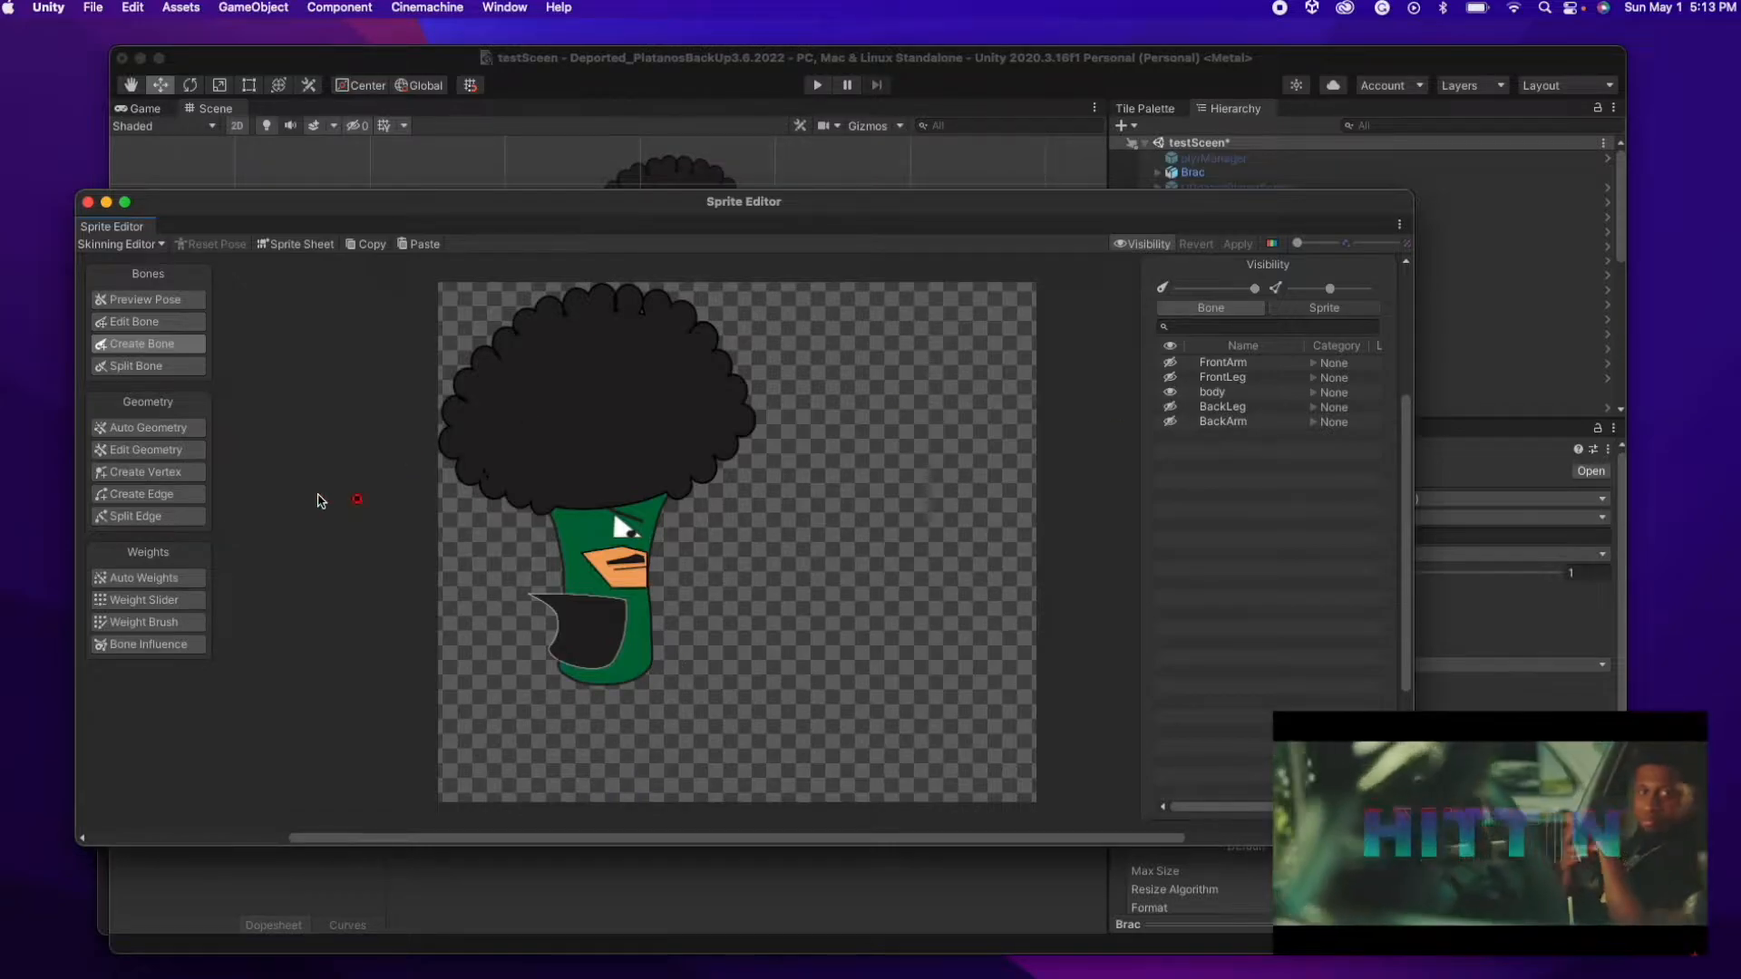
# - Create a separate upright base bone beside the body, and a hip bone with a chest bone chained upward through the body
pyautogui.click(527, 802)
pyautogui.click(527, 685)
pyautogui.click(600, 682)
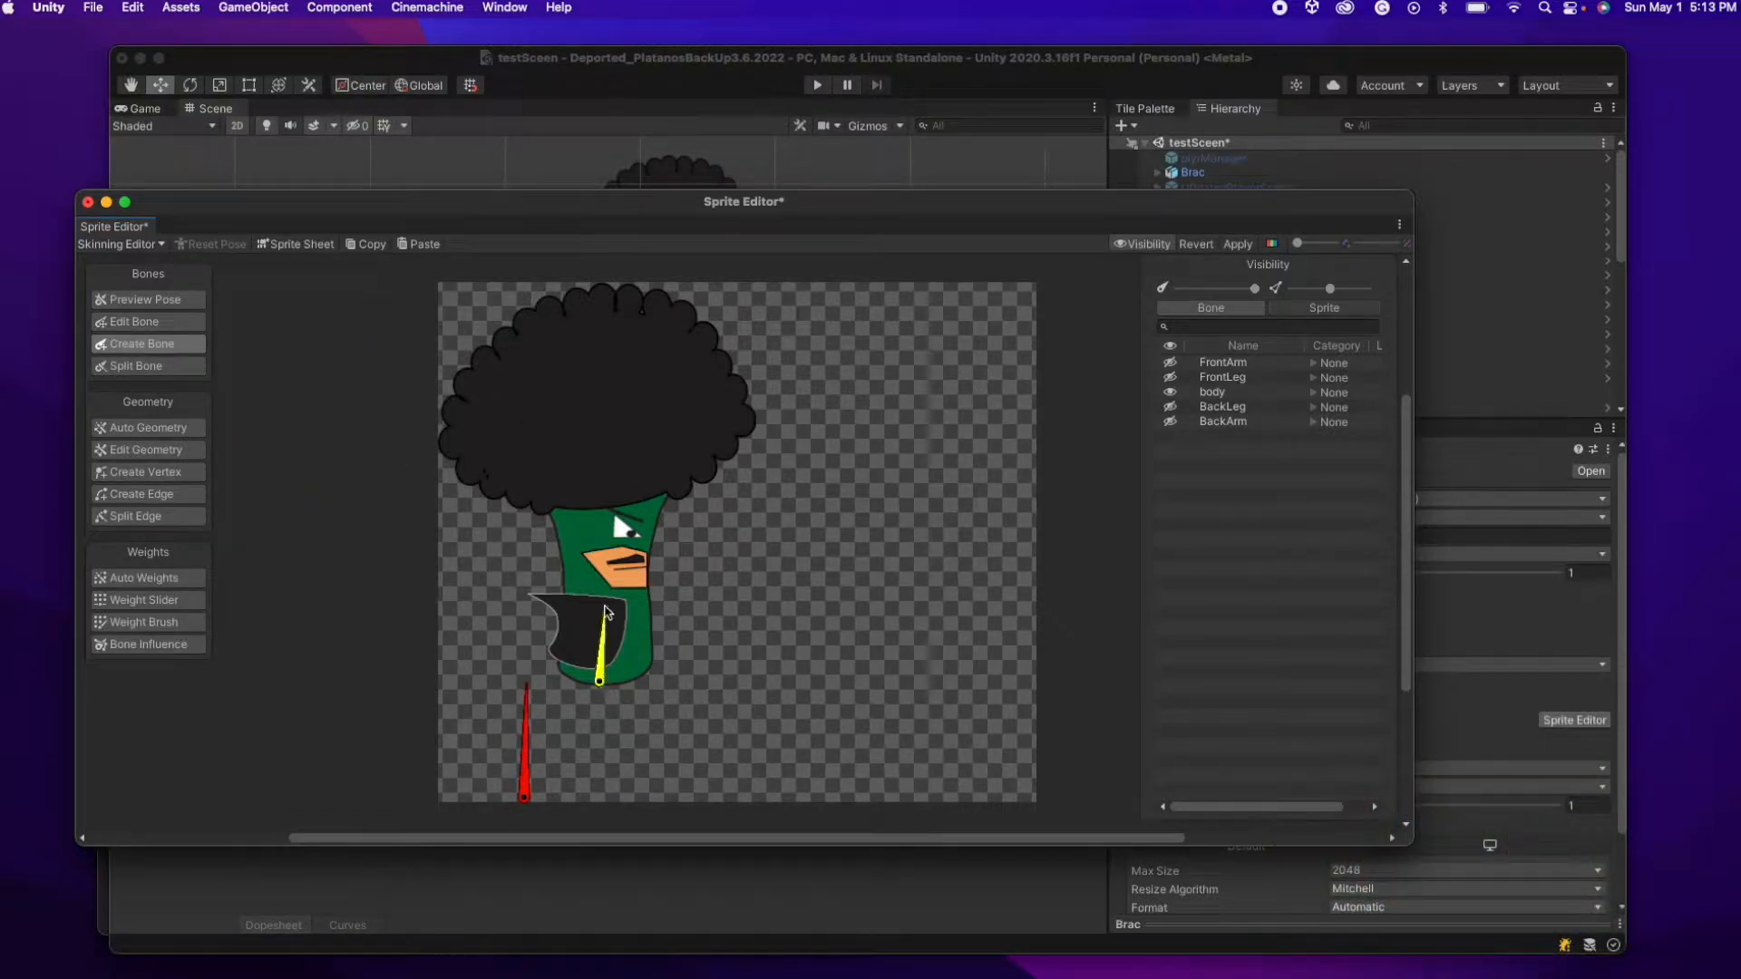
pyautogui.click(603, 599)
# - Show the FrontArm sprite and create upper and lower arm bones along it, branching from the chest bone
pyautogui.click(1172, 363)
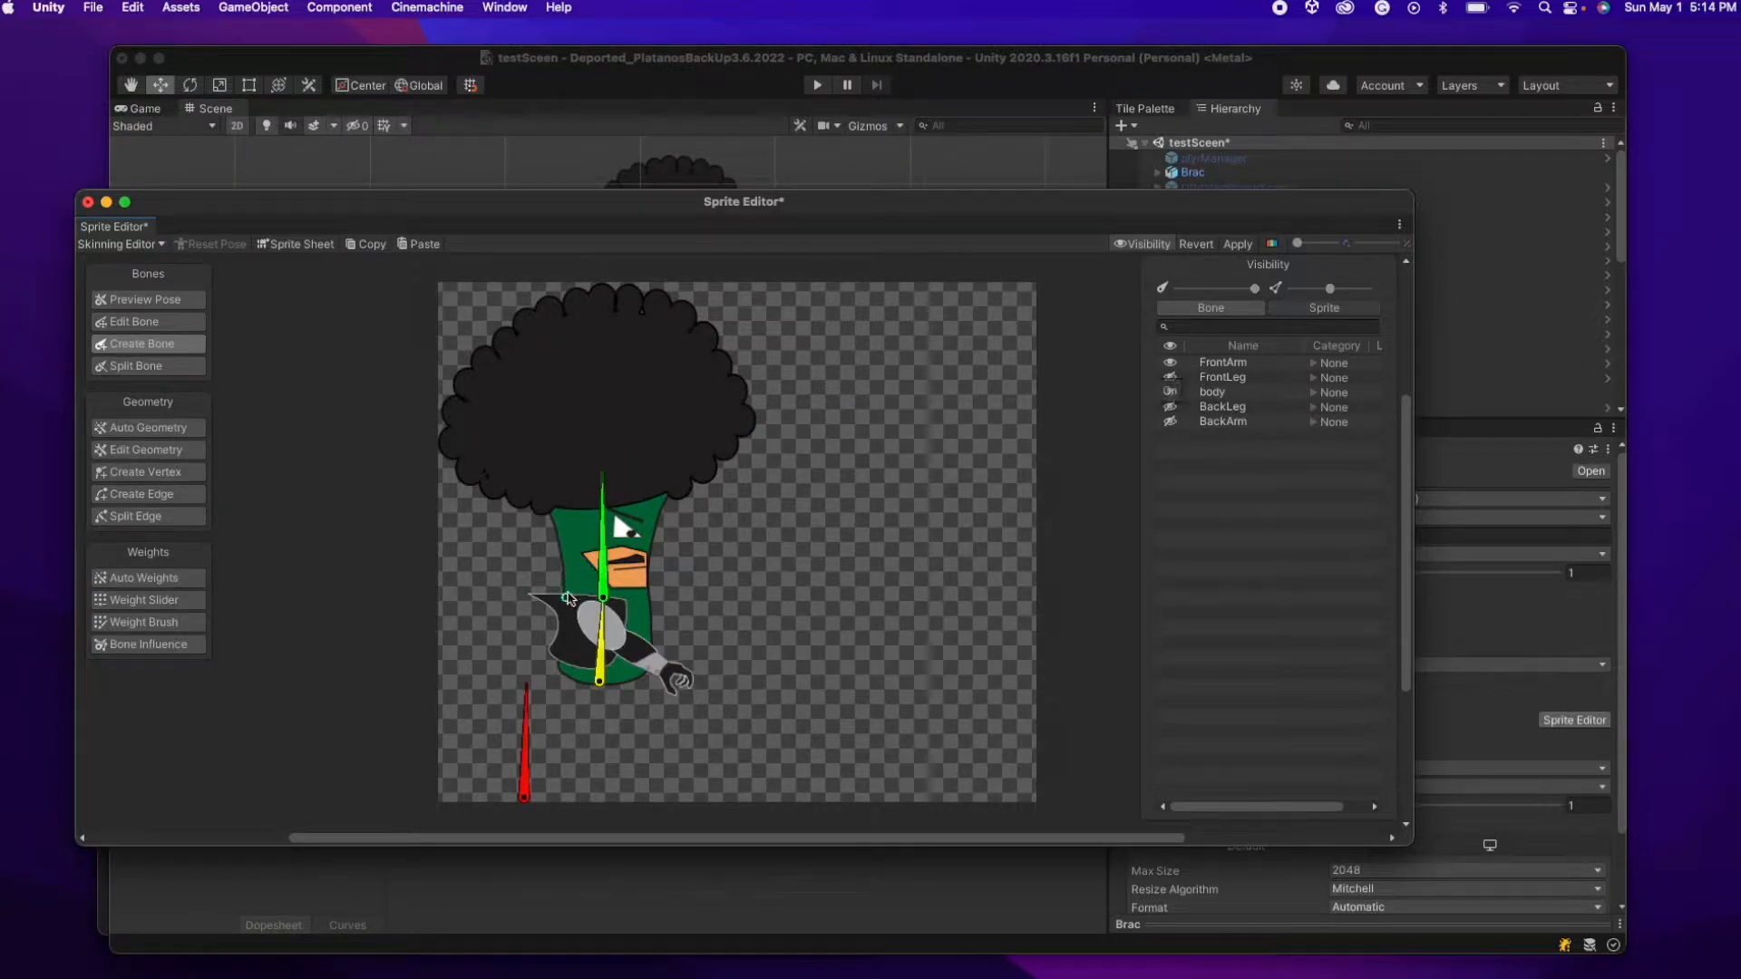
pyautogui.click(584, 616)
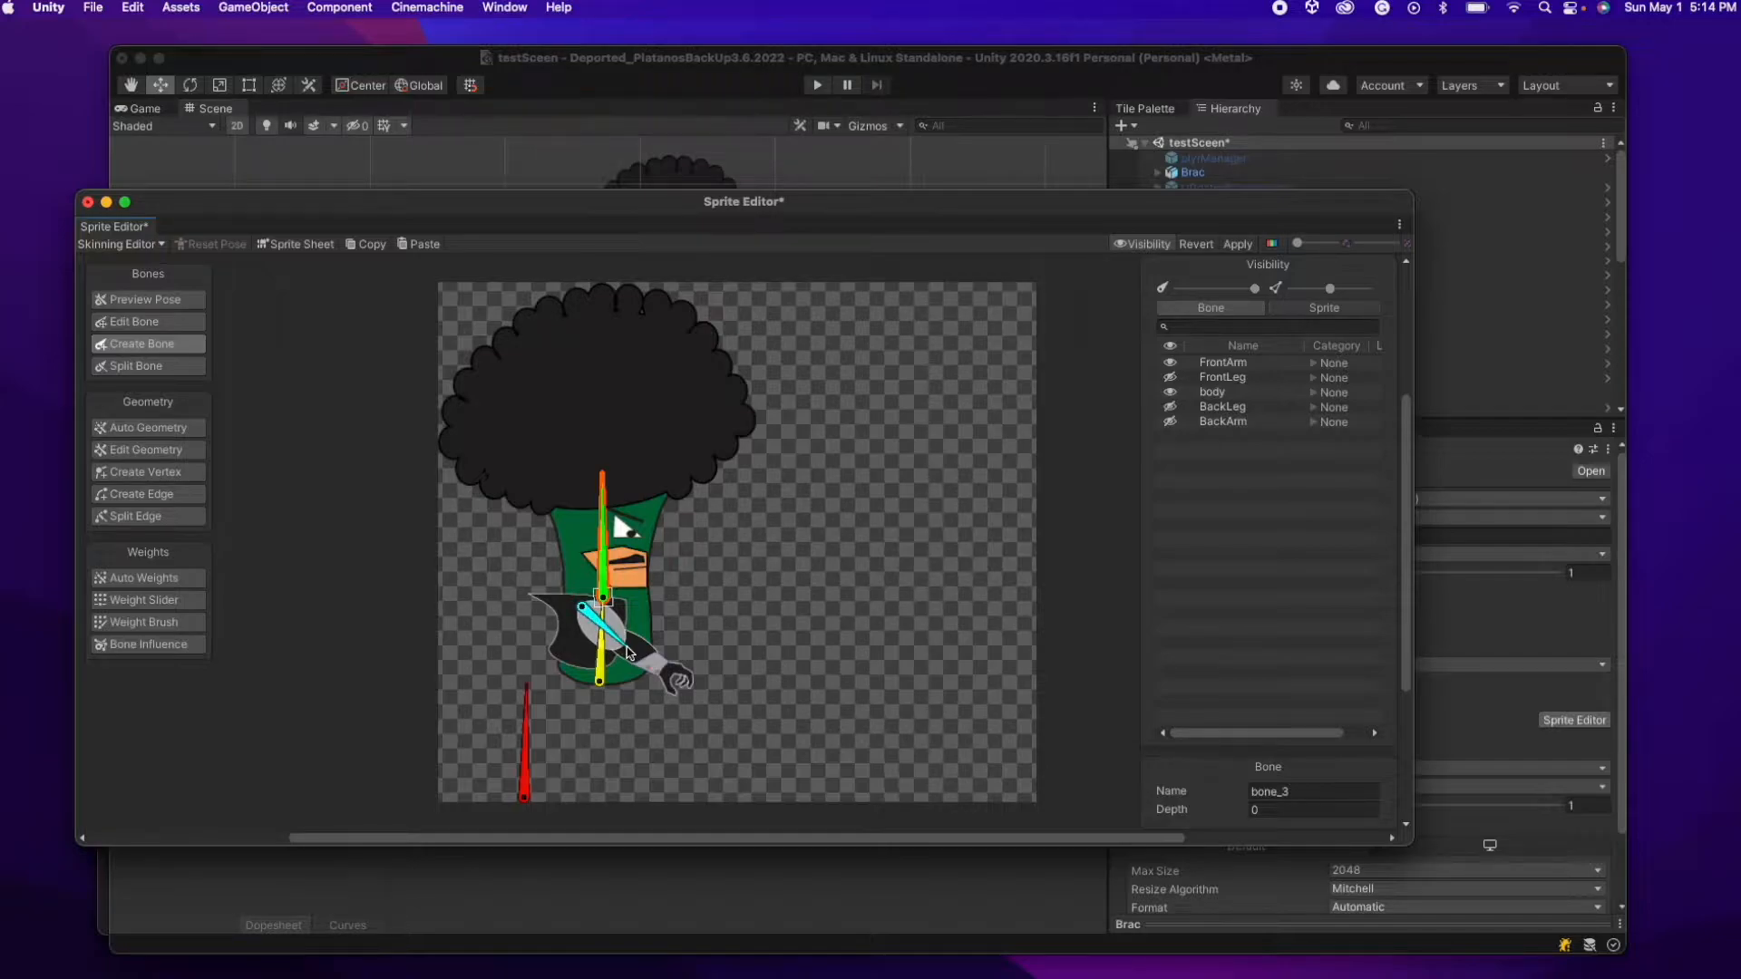
pyautogui.scroll(5, 627, 651)
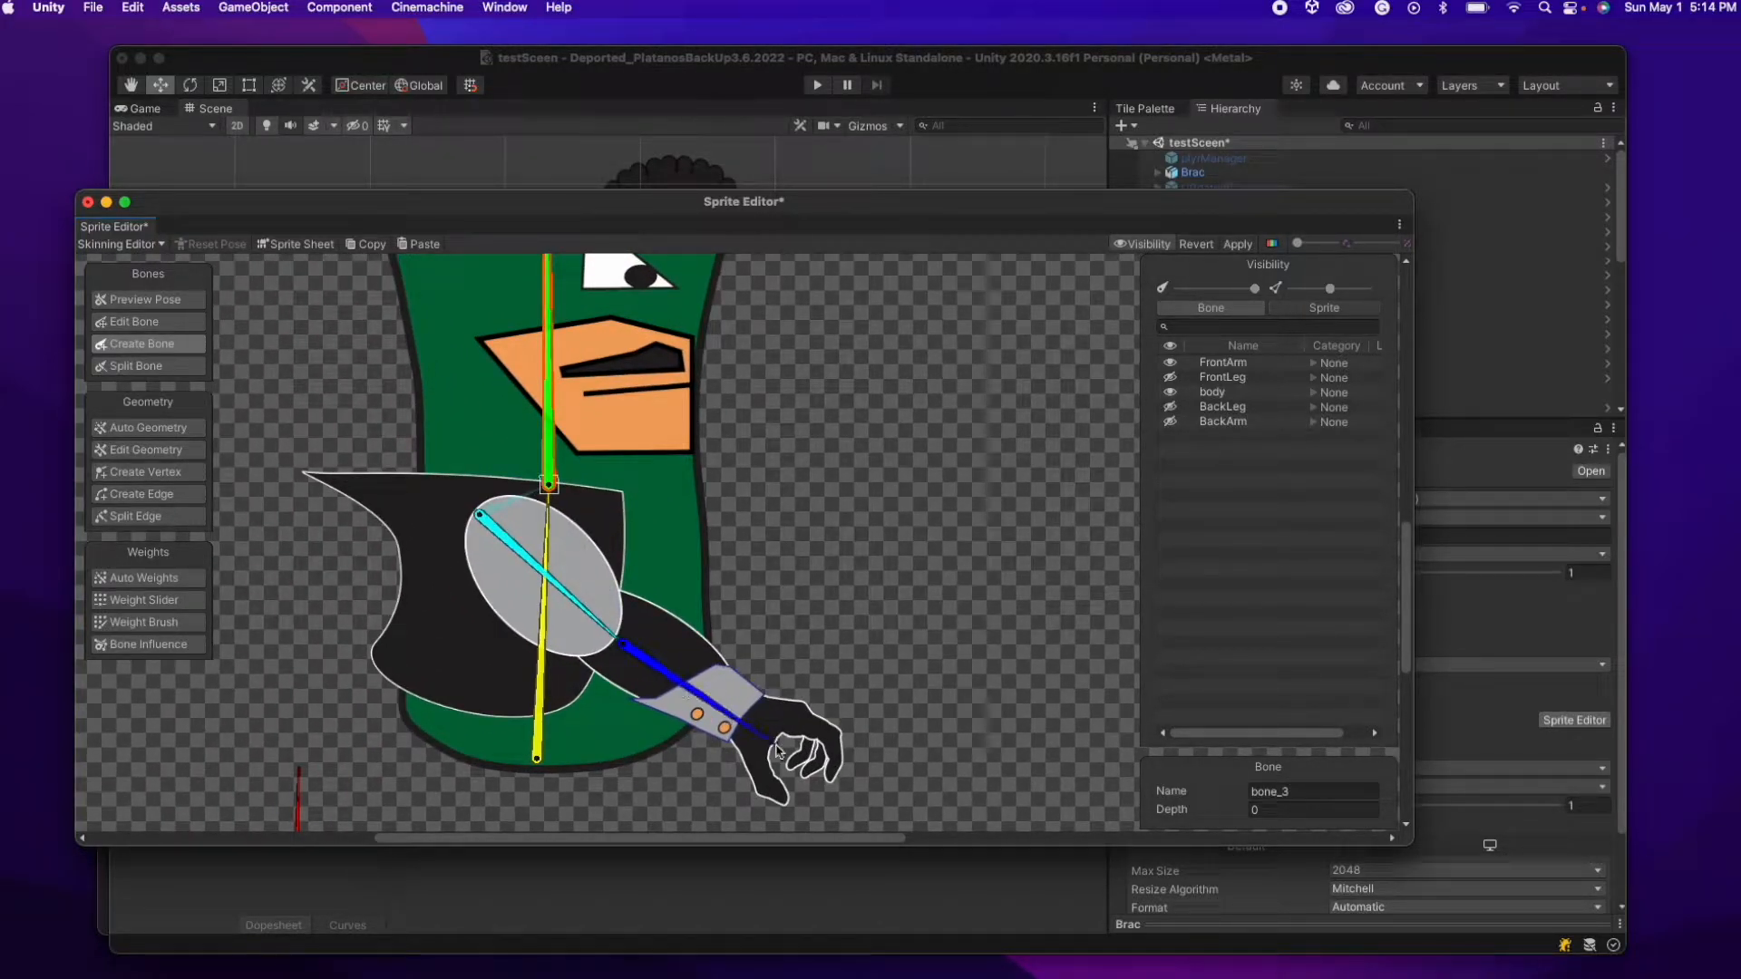
# - Show the FrontLeg sprite and create thigh and shin bones along it as children of the hip bone
pyautogui.click(1170, 379)
pyautogui.scroll(-2, 644, 667)
pyautogui.click(574, 676)
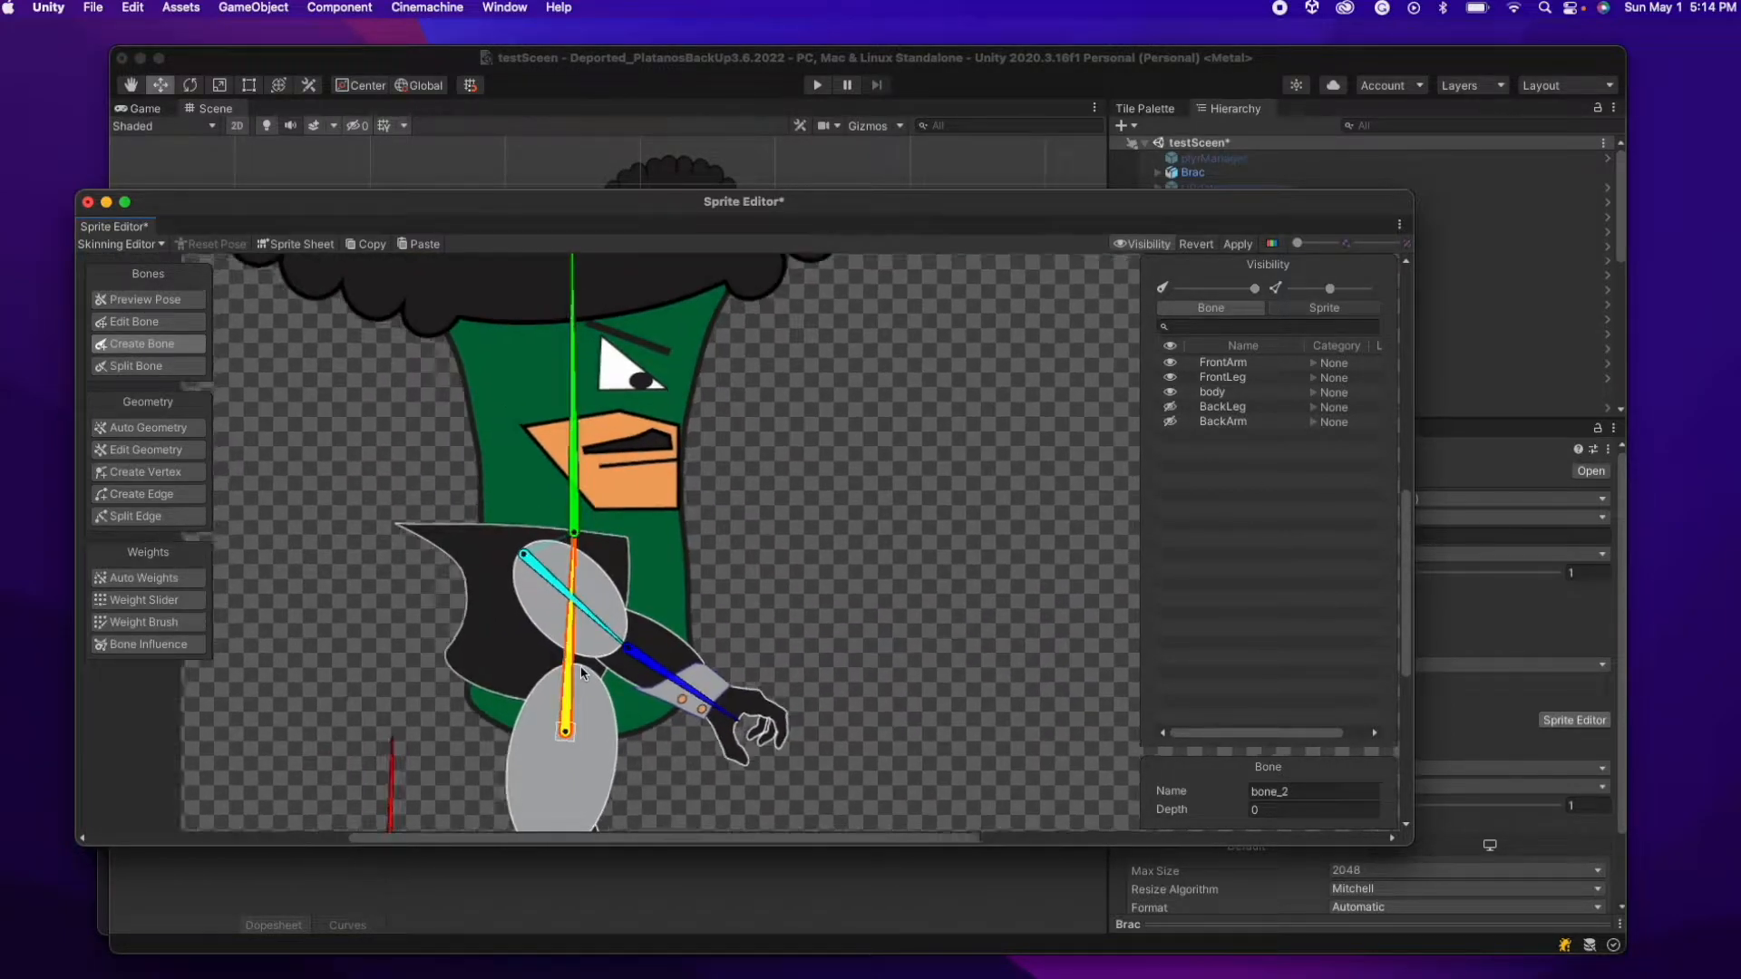
pyautogui.scroll(3, 582, 672)
pyautogui.scroll(-3, 571, 668)
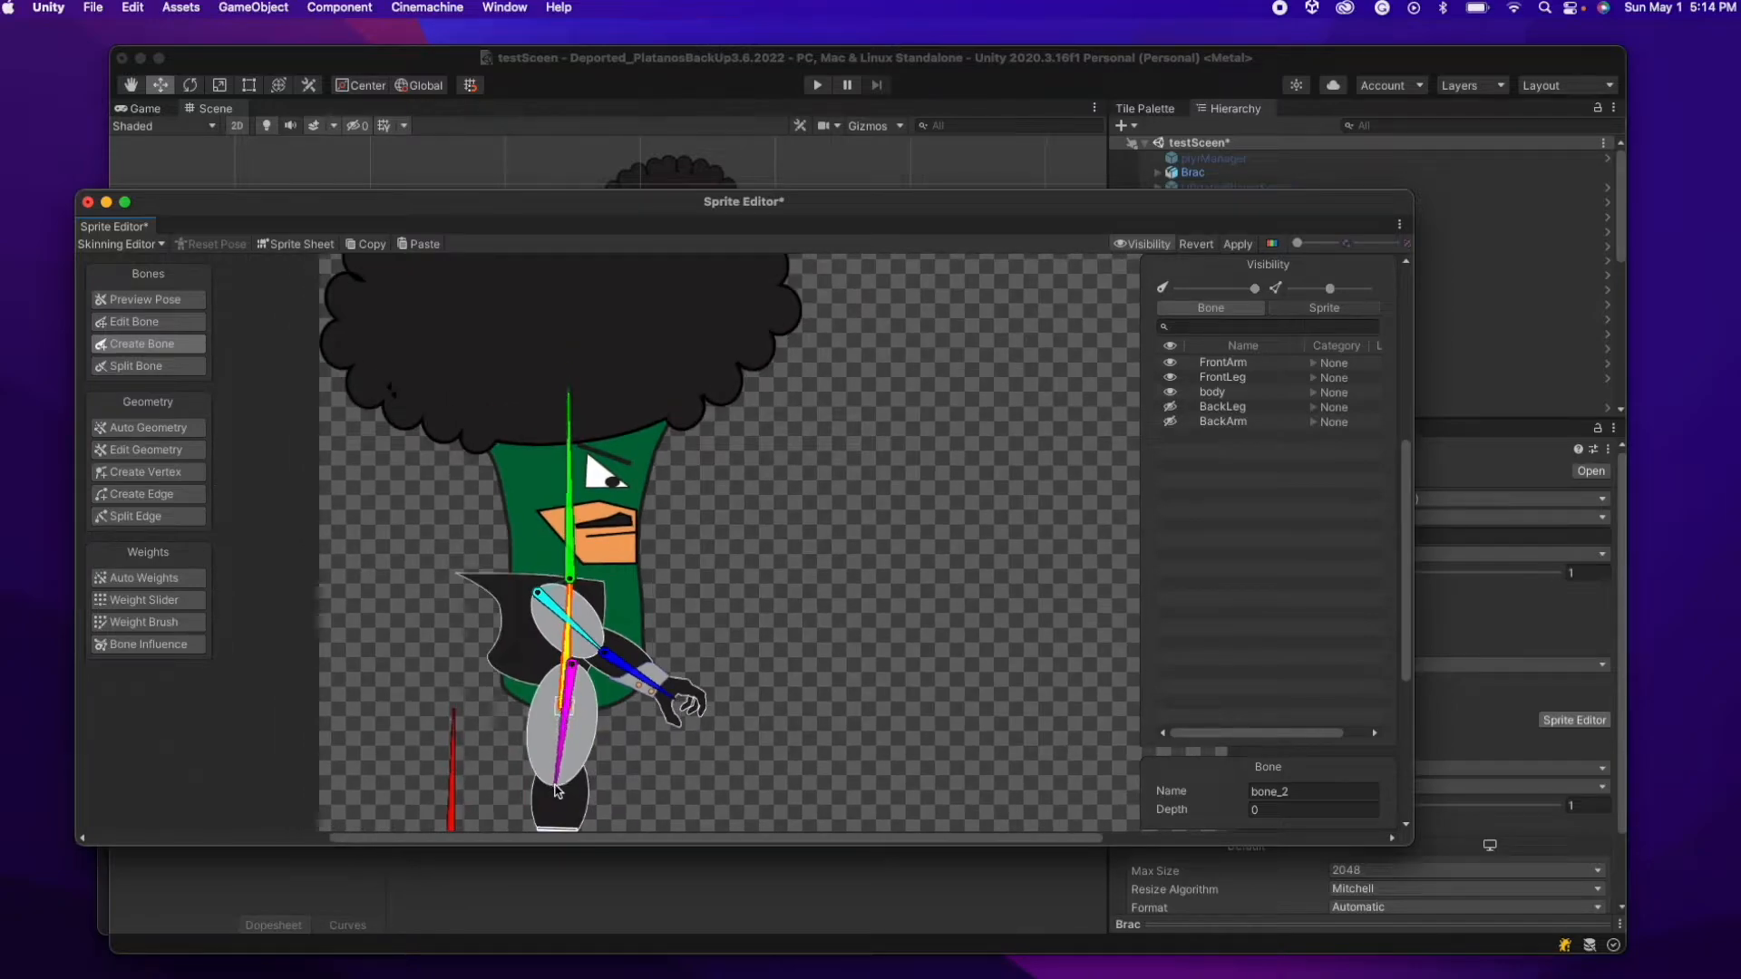
pyautogui.scroll(-2, 555, 788)
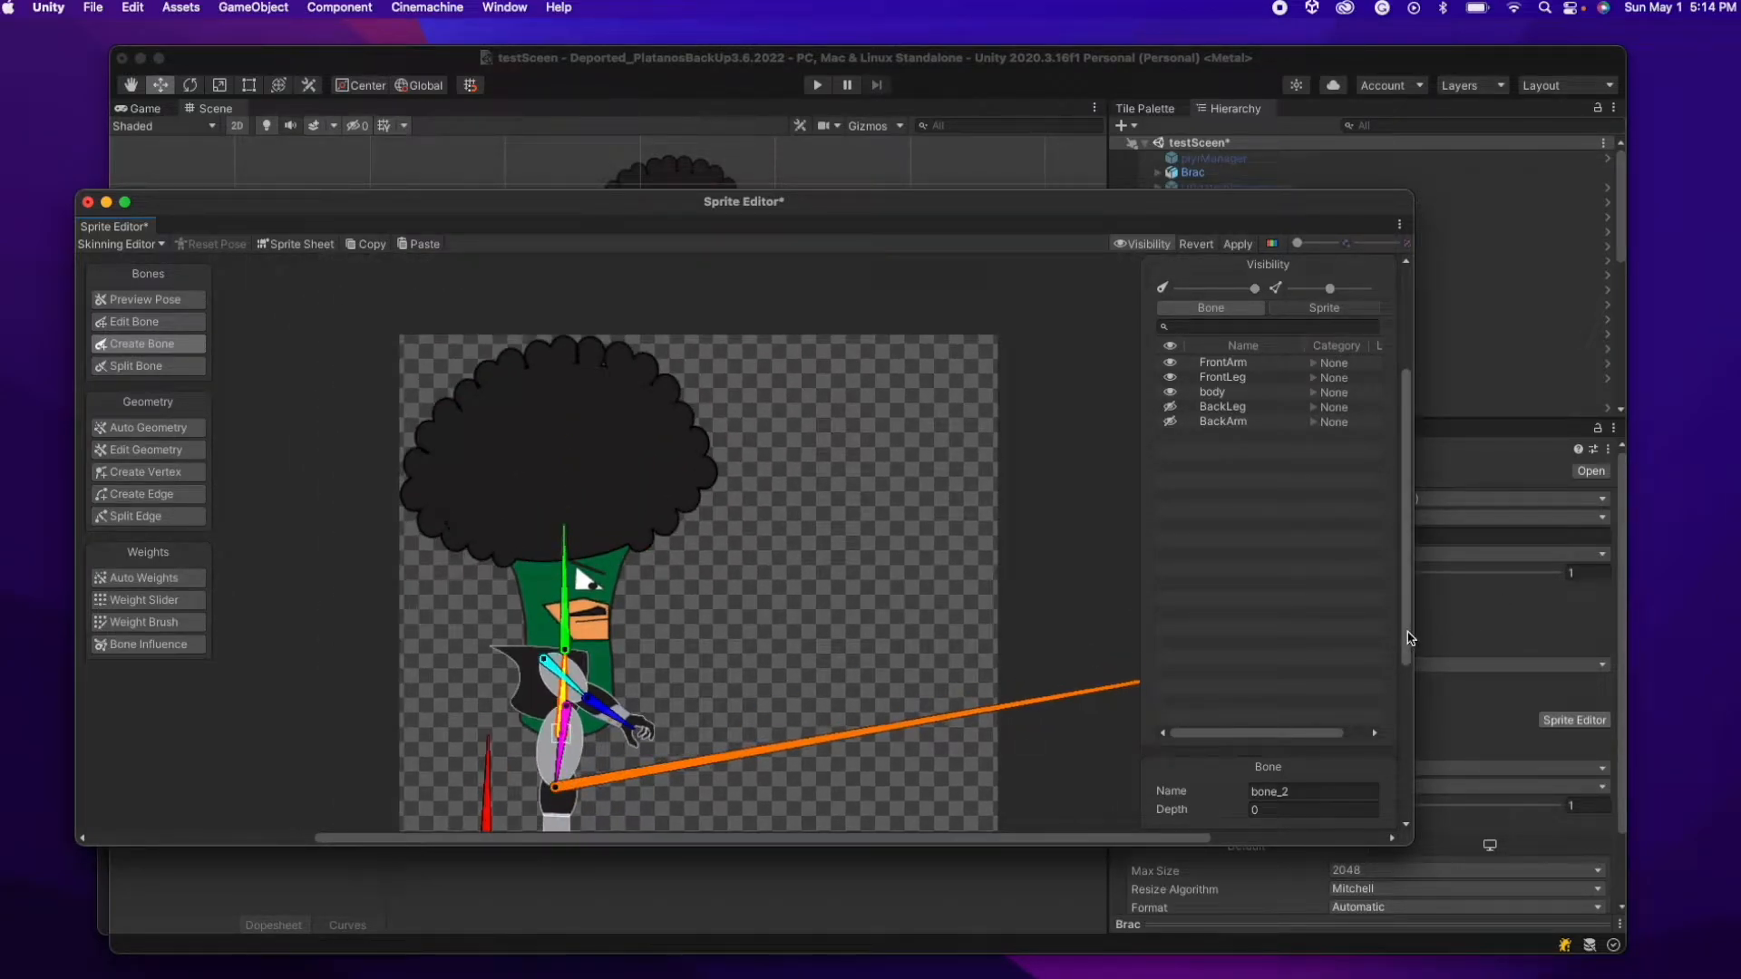
pyautogui.moveTo(1409, 640); pyautogui.dragTo(1408, 810)
pyautogui.scroll(3, 560, 544)
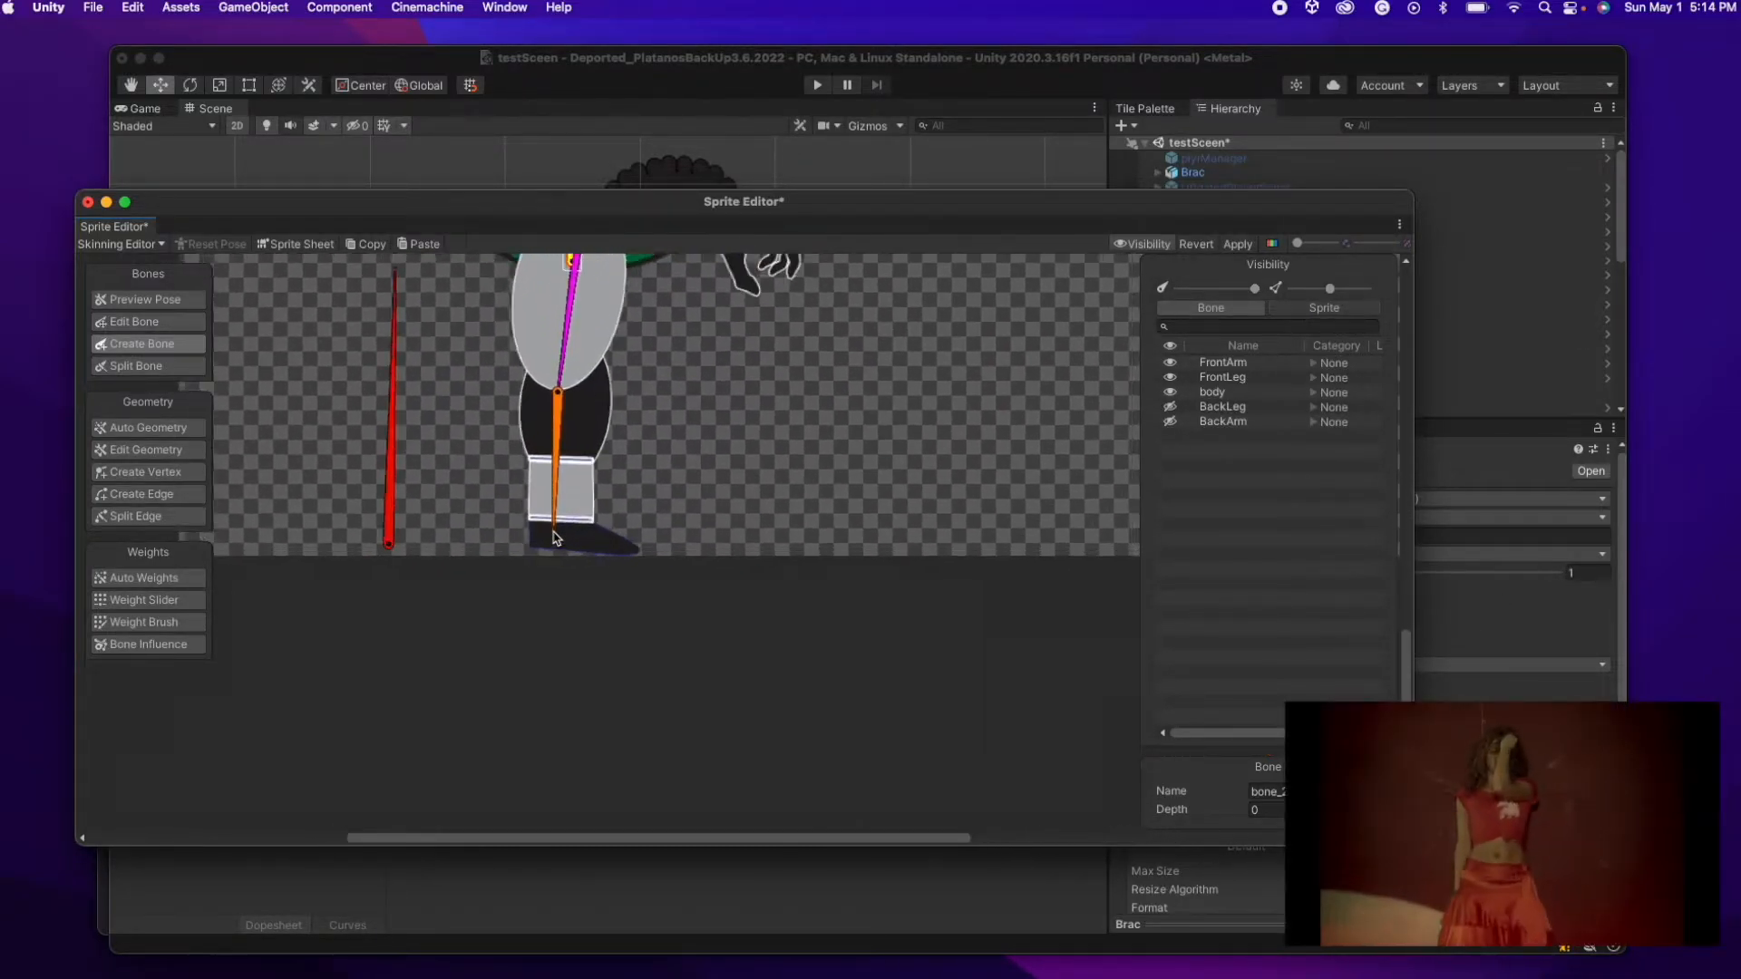
pyautogui.click(560, 548)
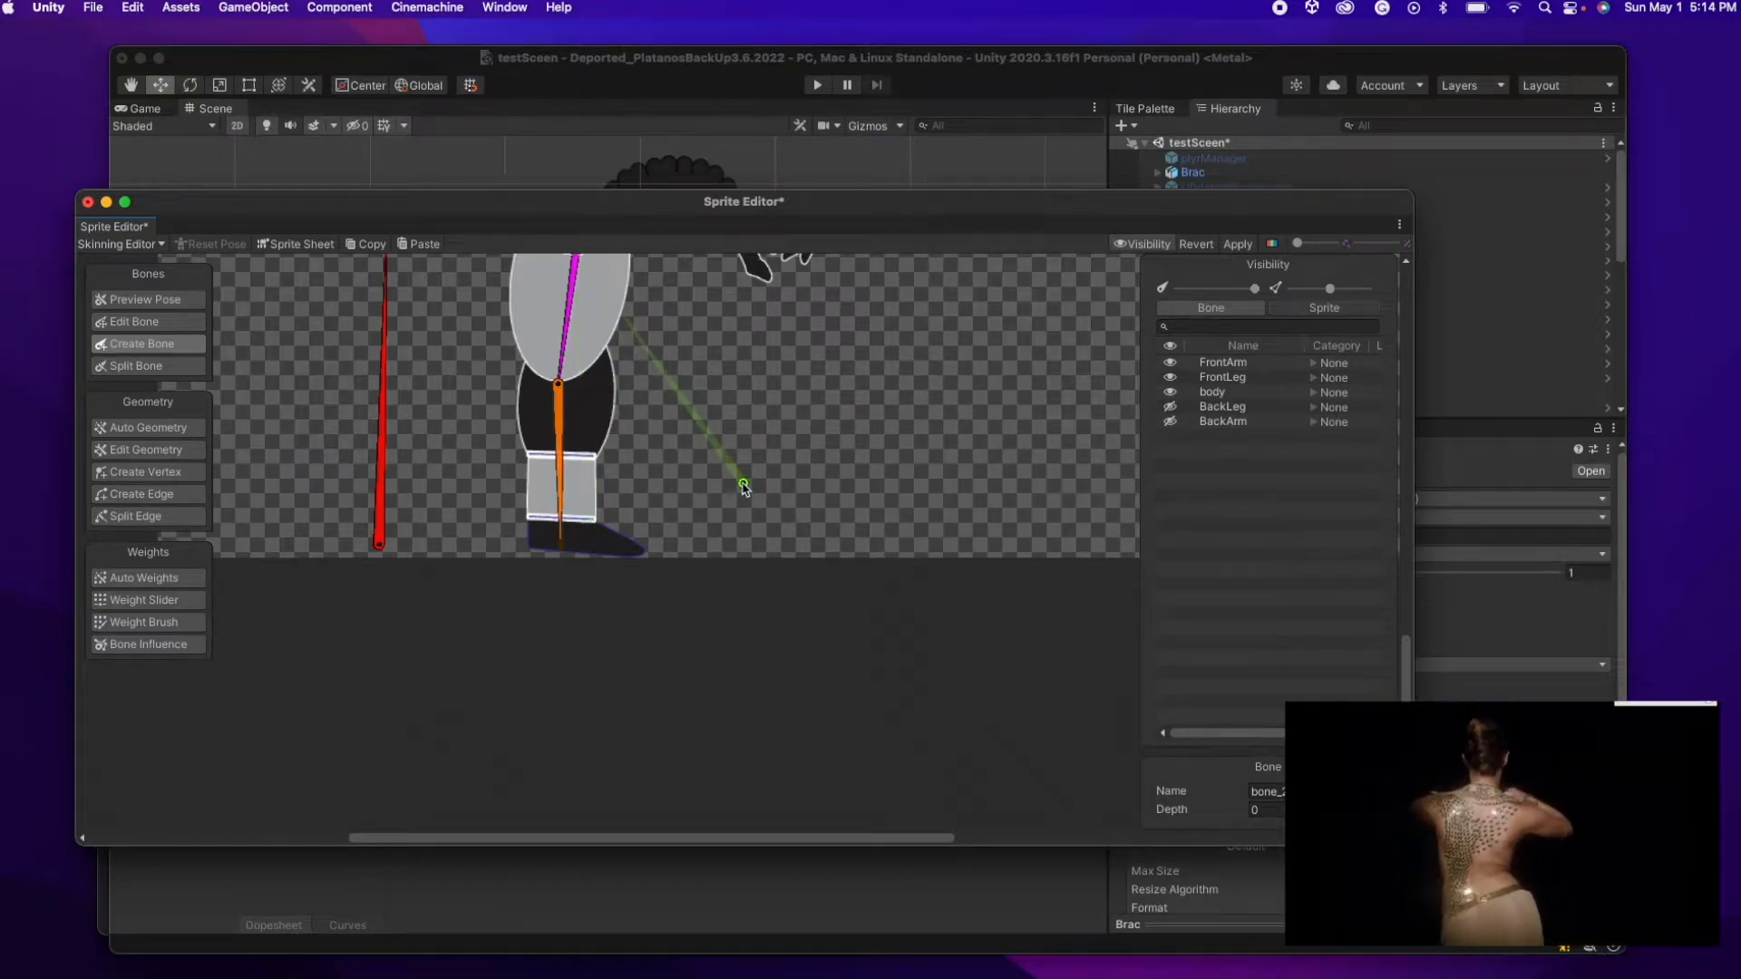
# - Hide the FrontArm, FrontLeg and body sprites and show the BackLeg and BackArm sprites
pyautogui.scroll(-3, 739, 486)
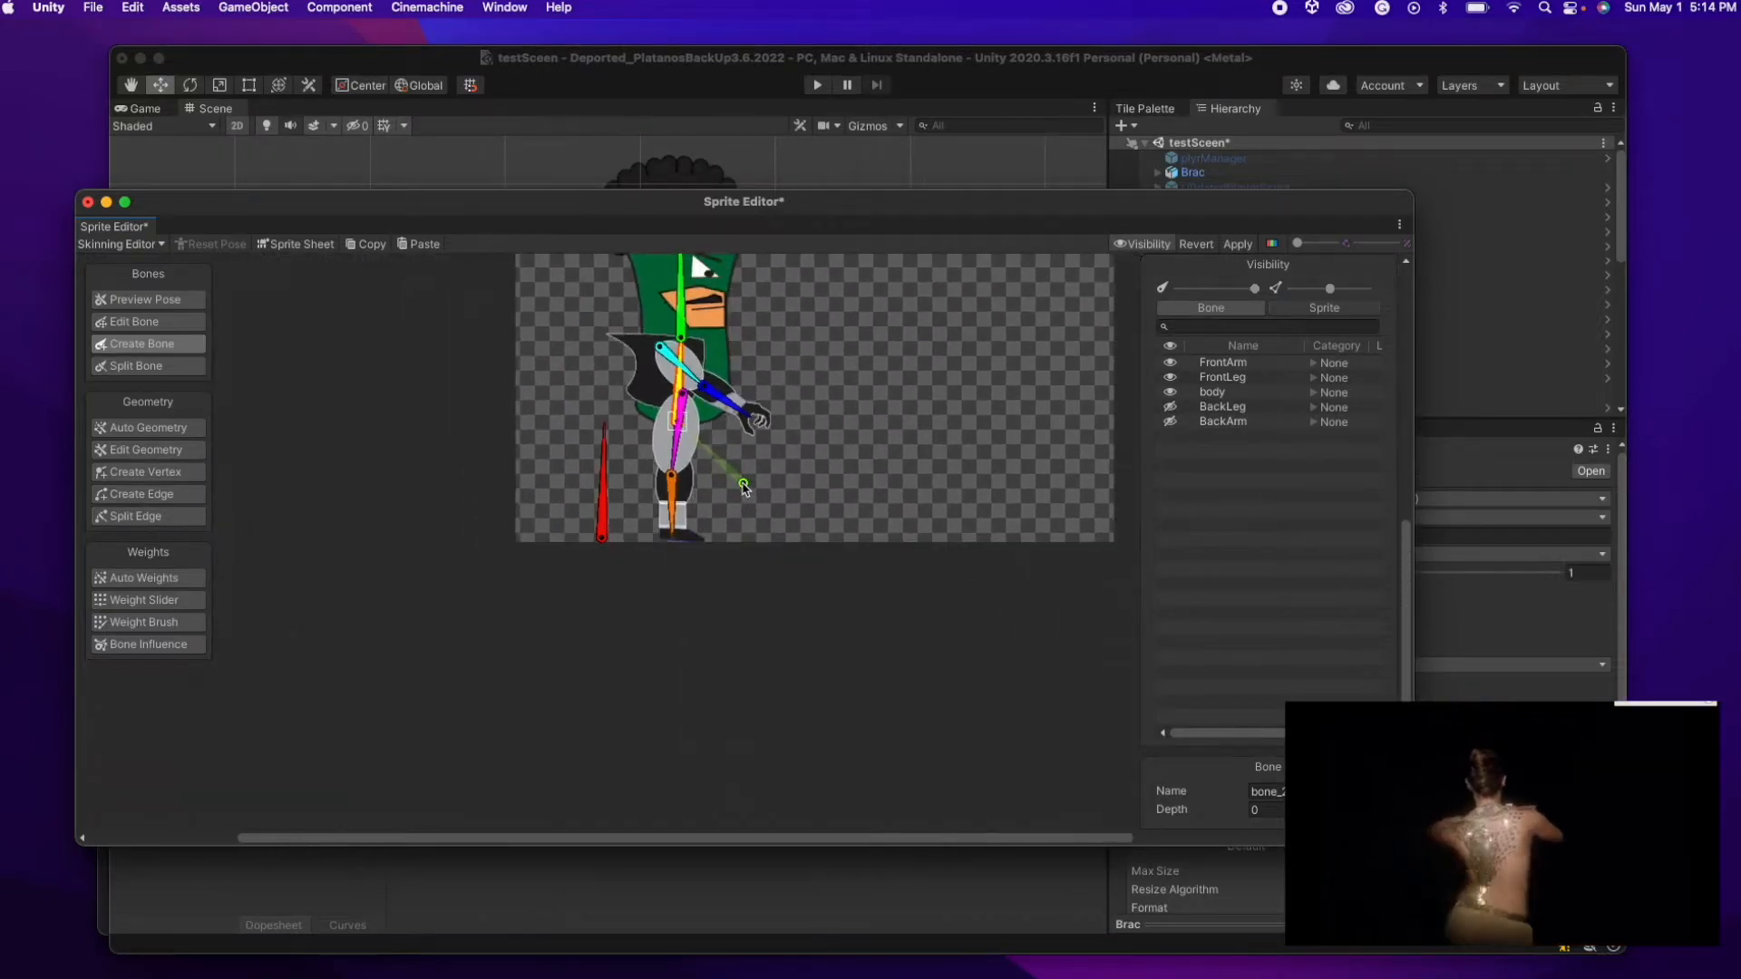
pyautogui.click(1170, 362)
pyautogui.click(1170, 377)
pyautogui.click(1170, 392)
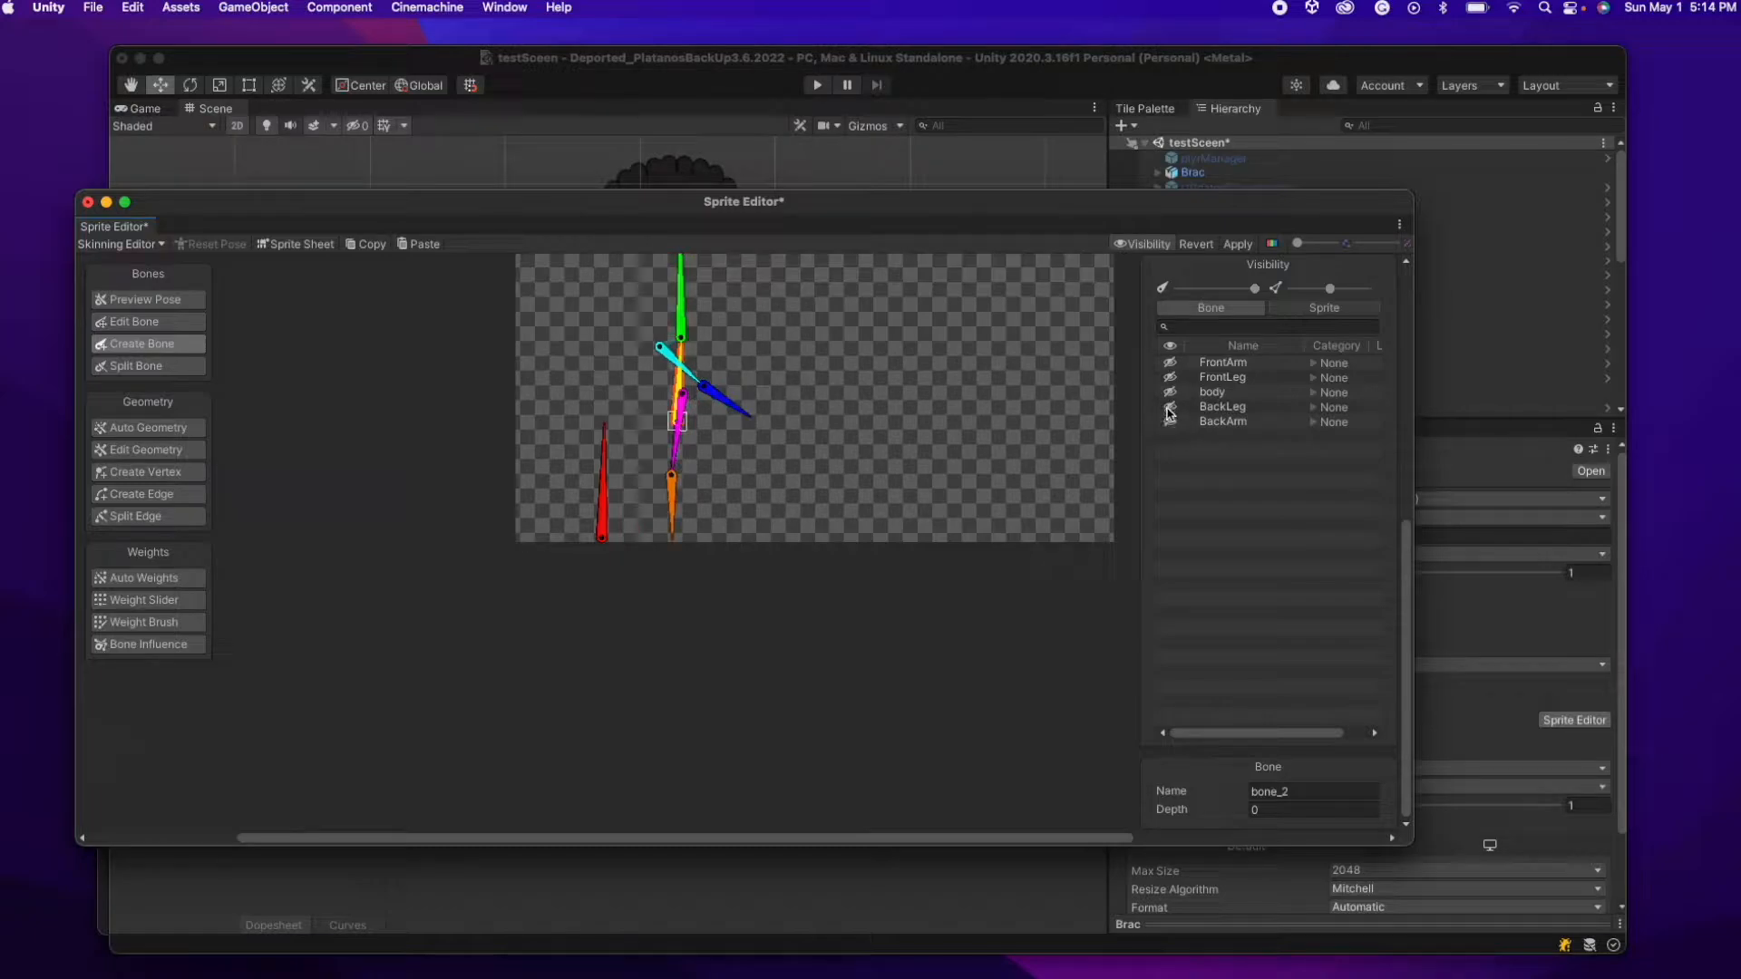
pyautogui.click(1170, 409)
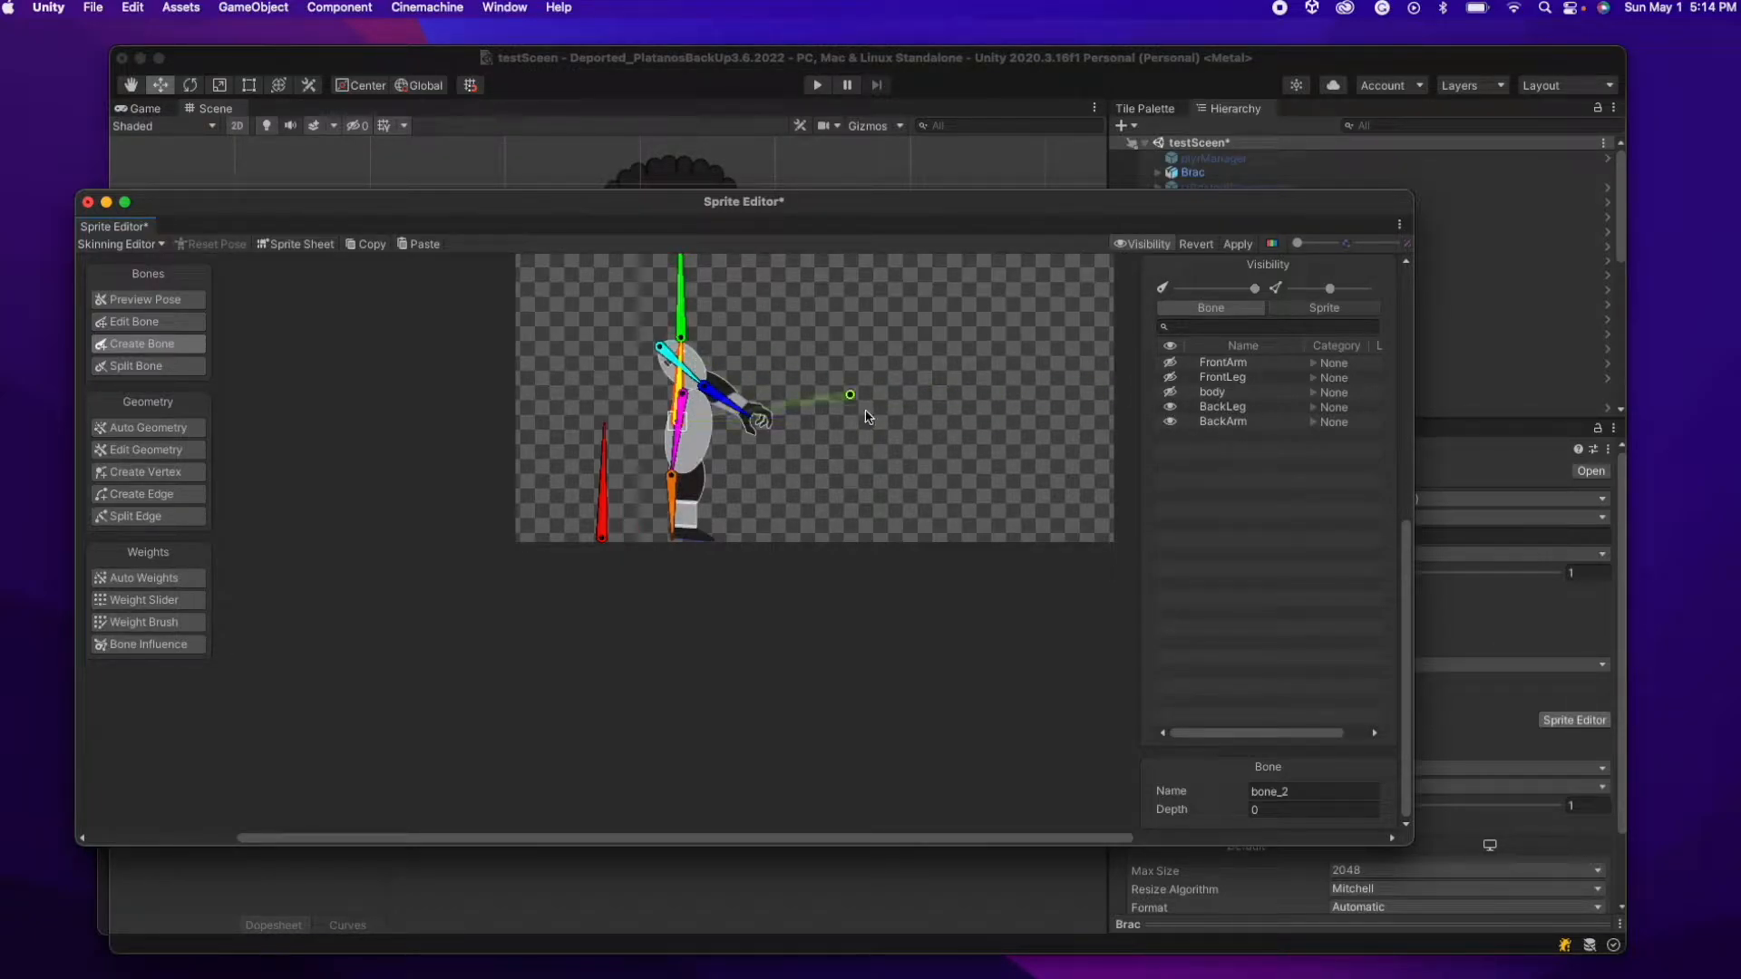
# - Create thigh and shin bones along the back leg, and undo the extra bone drawn upward from the foot
pyautogui.scroll(3, 700, 399)
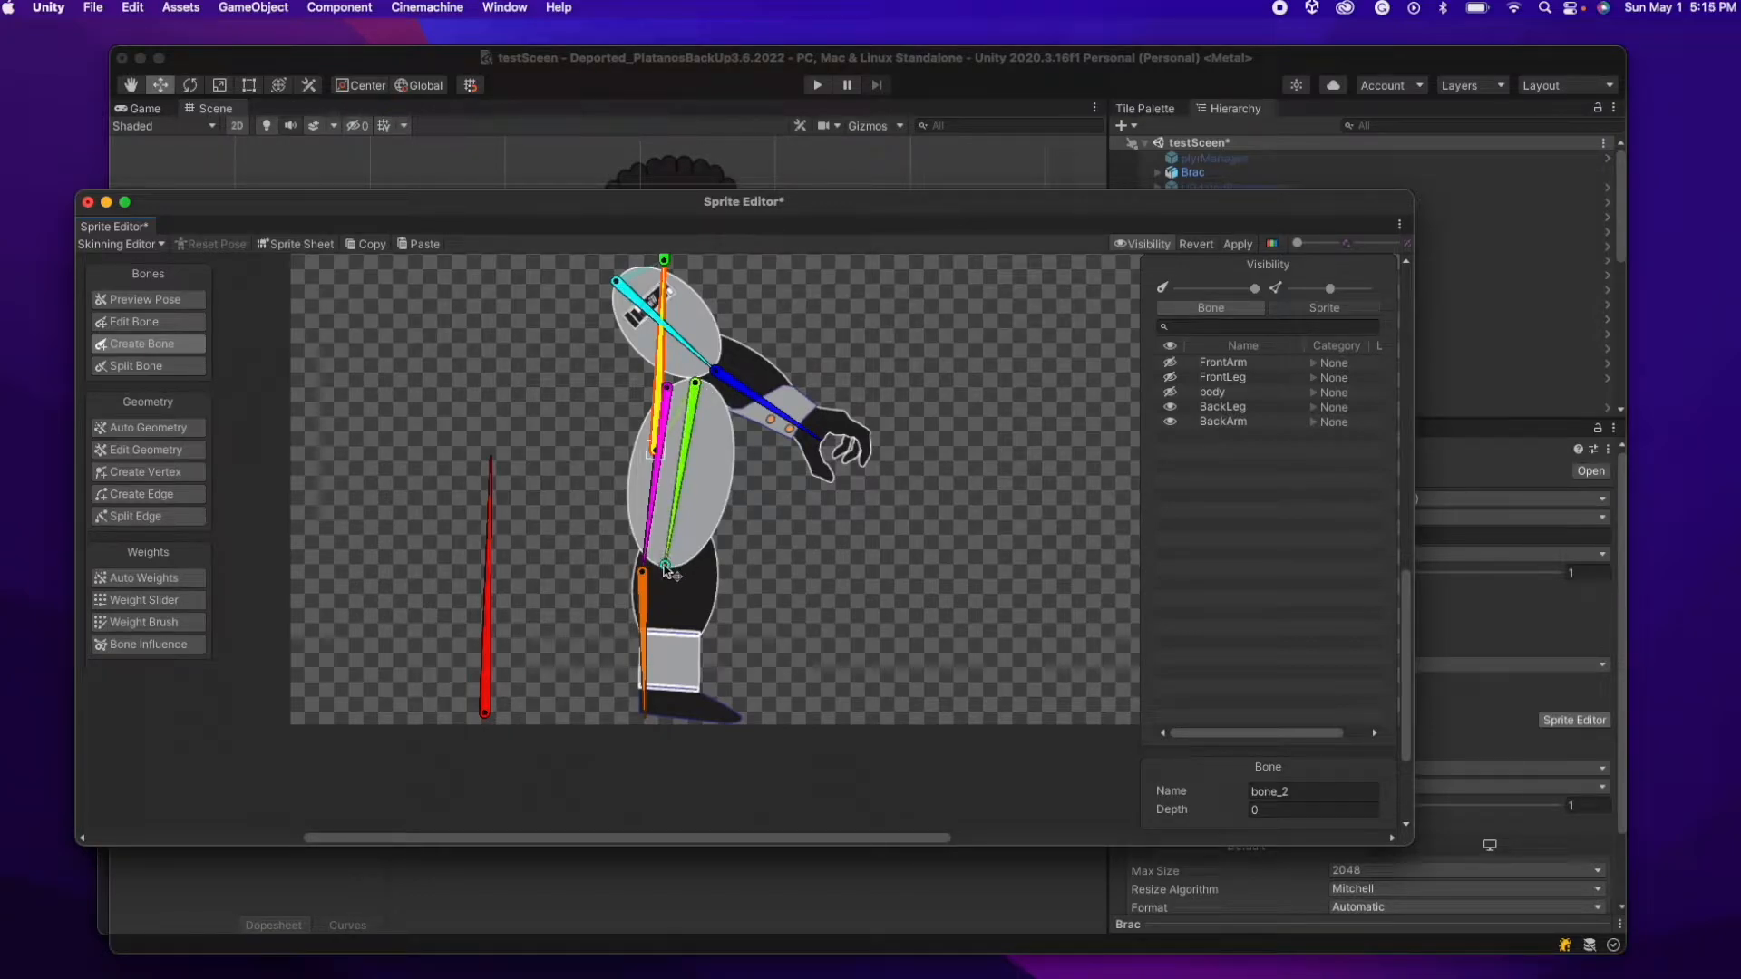
pyautogui.click(665, 717)
pyautogui.click(664, 263)
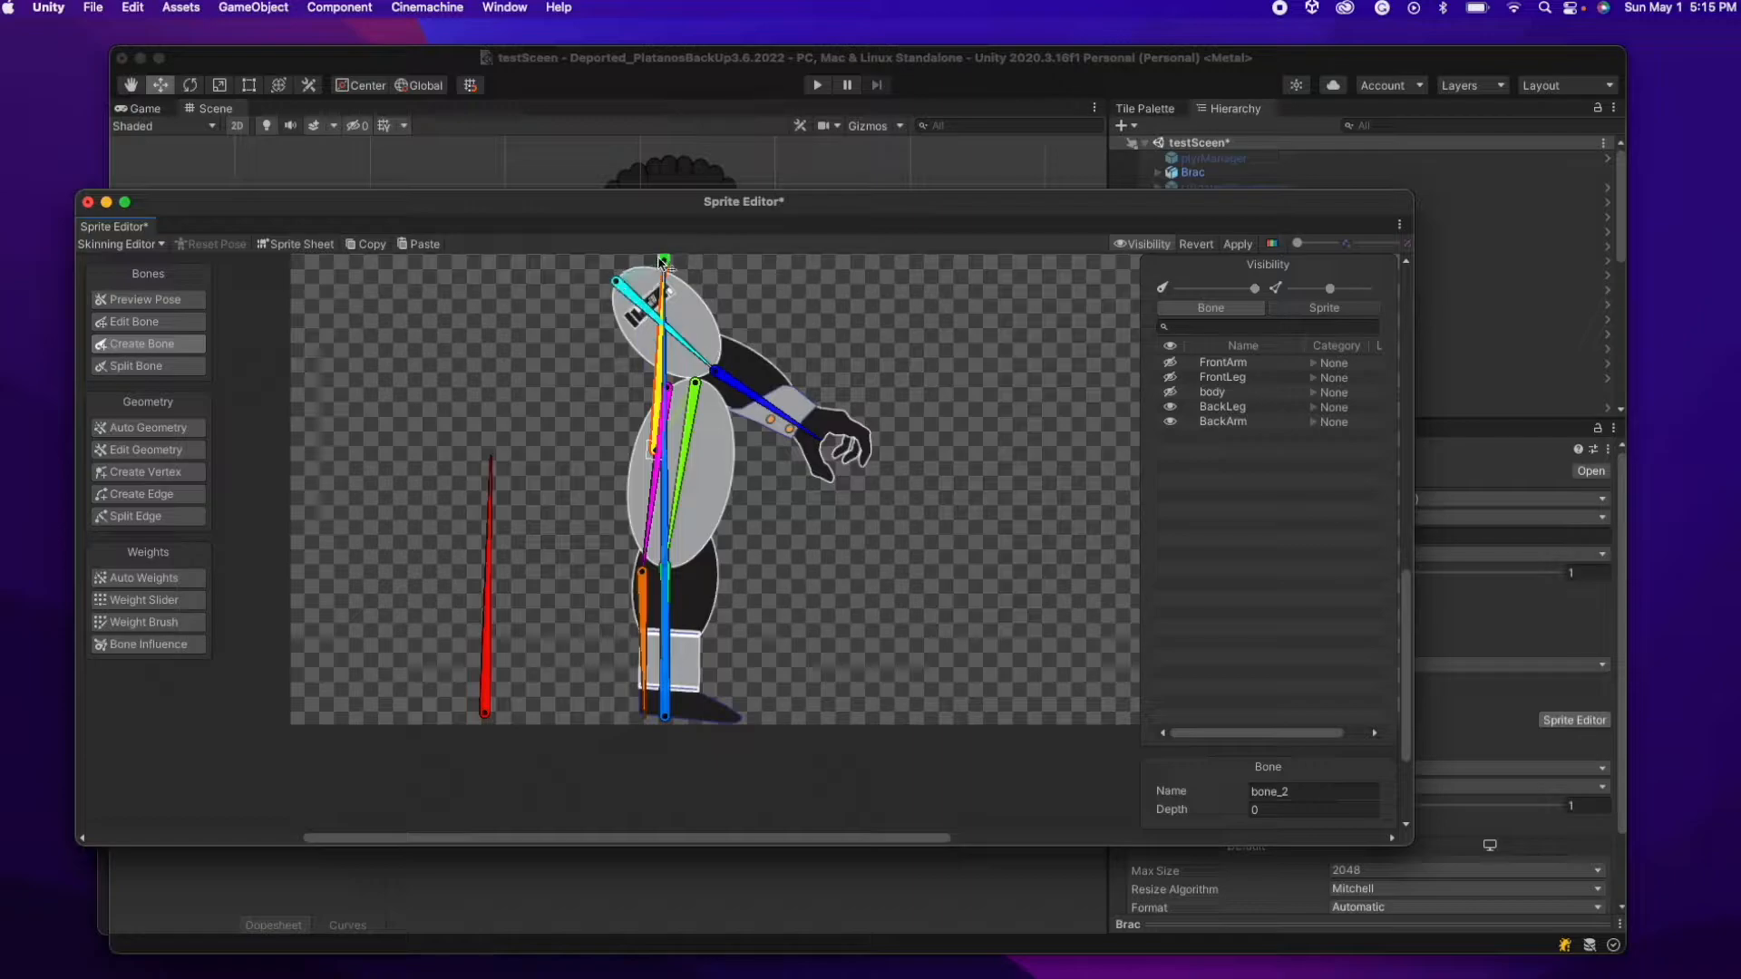
pyautogui.press('super+z')
# - Create upper and lower arm bones along the BackArm sprite as children of the chest bone
pyautogui.click(632, 281)
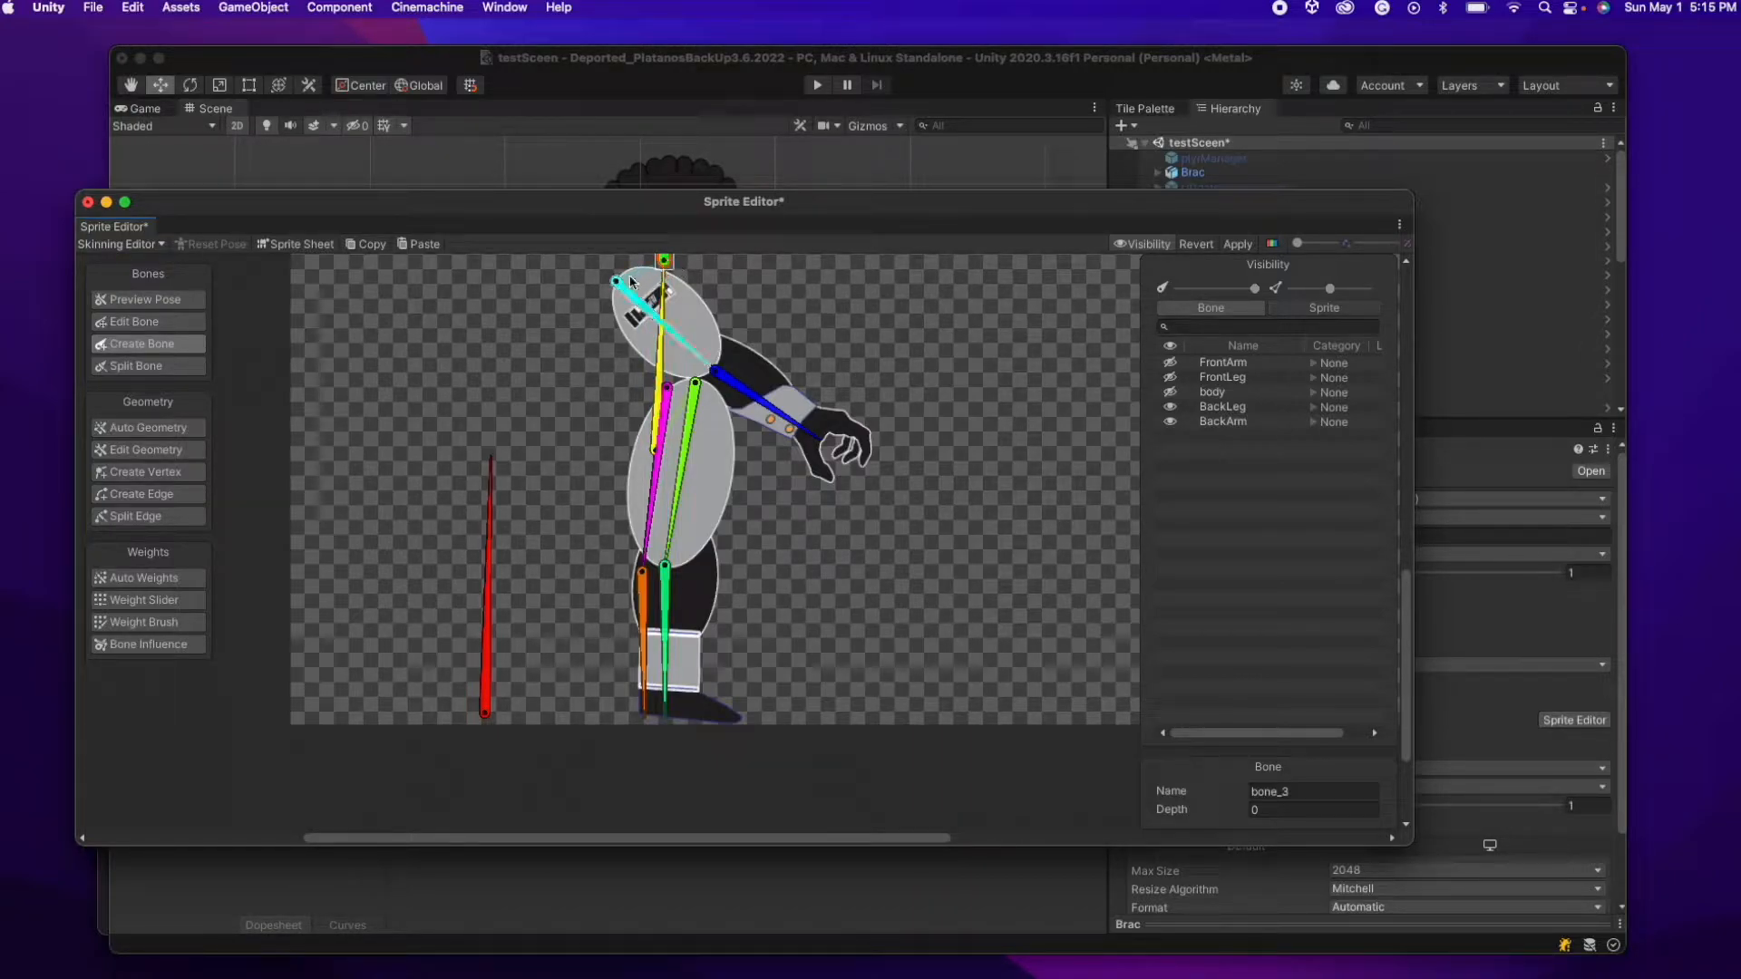
pyautogui.scroll(3, 632, 275)
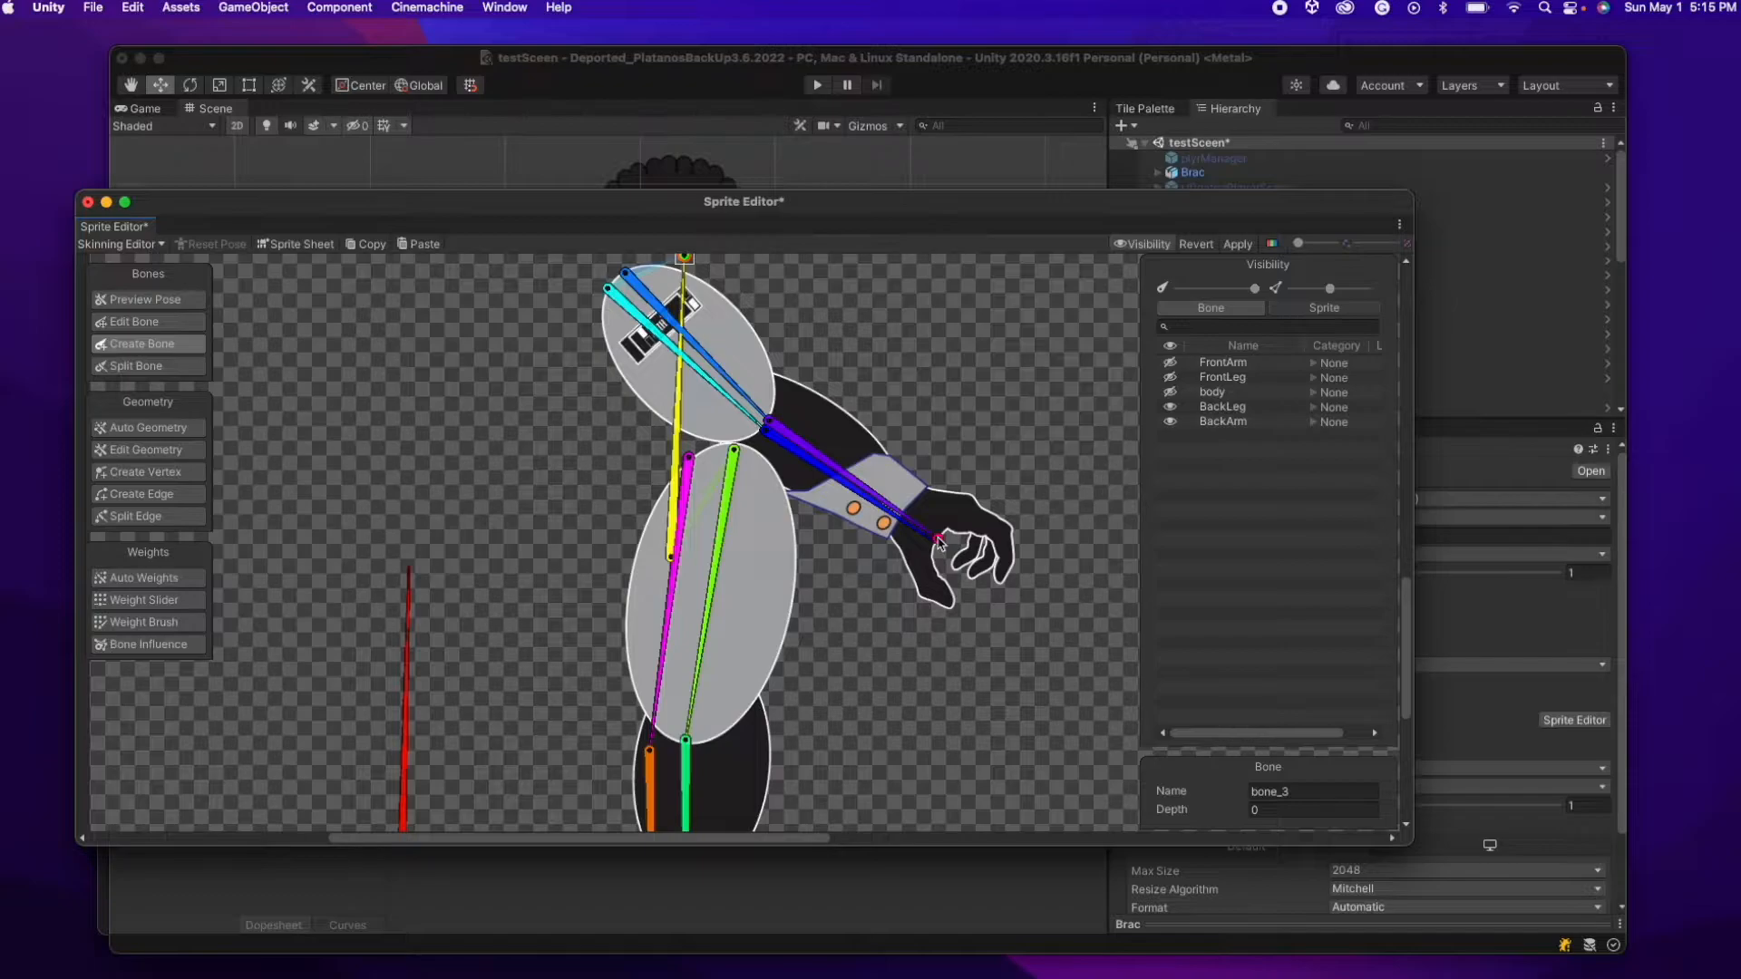
pyautogui.scroll(-5, 939, 541)
# - Rename the base, torso and arm bones Base, Hip, Ches, FrontArm, LFrontARm, BackARm and LBackArm
pyautogui.click(1211, 307)
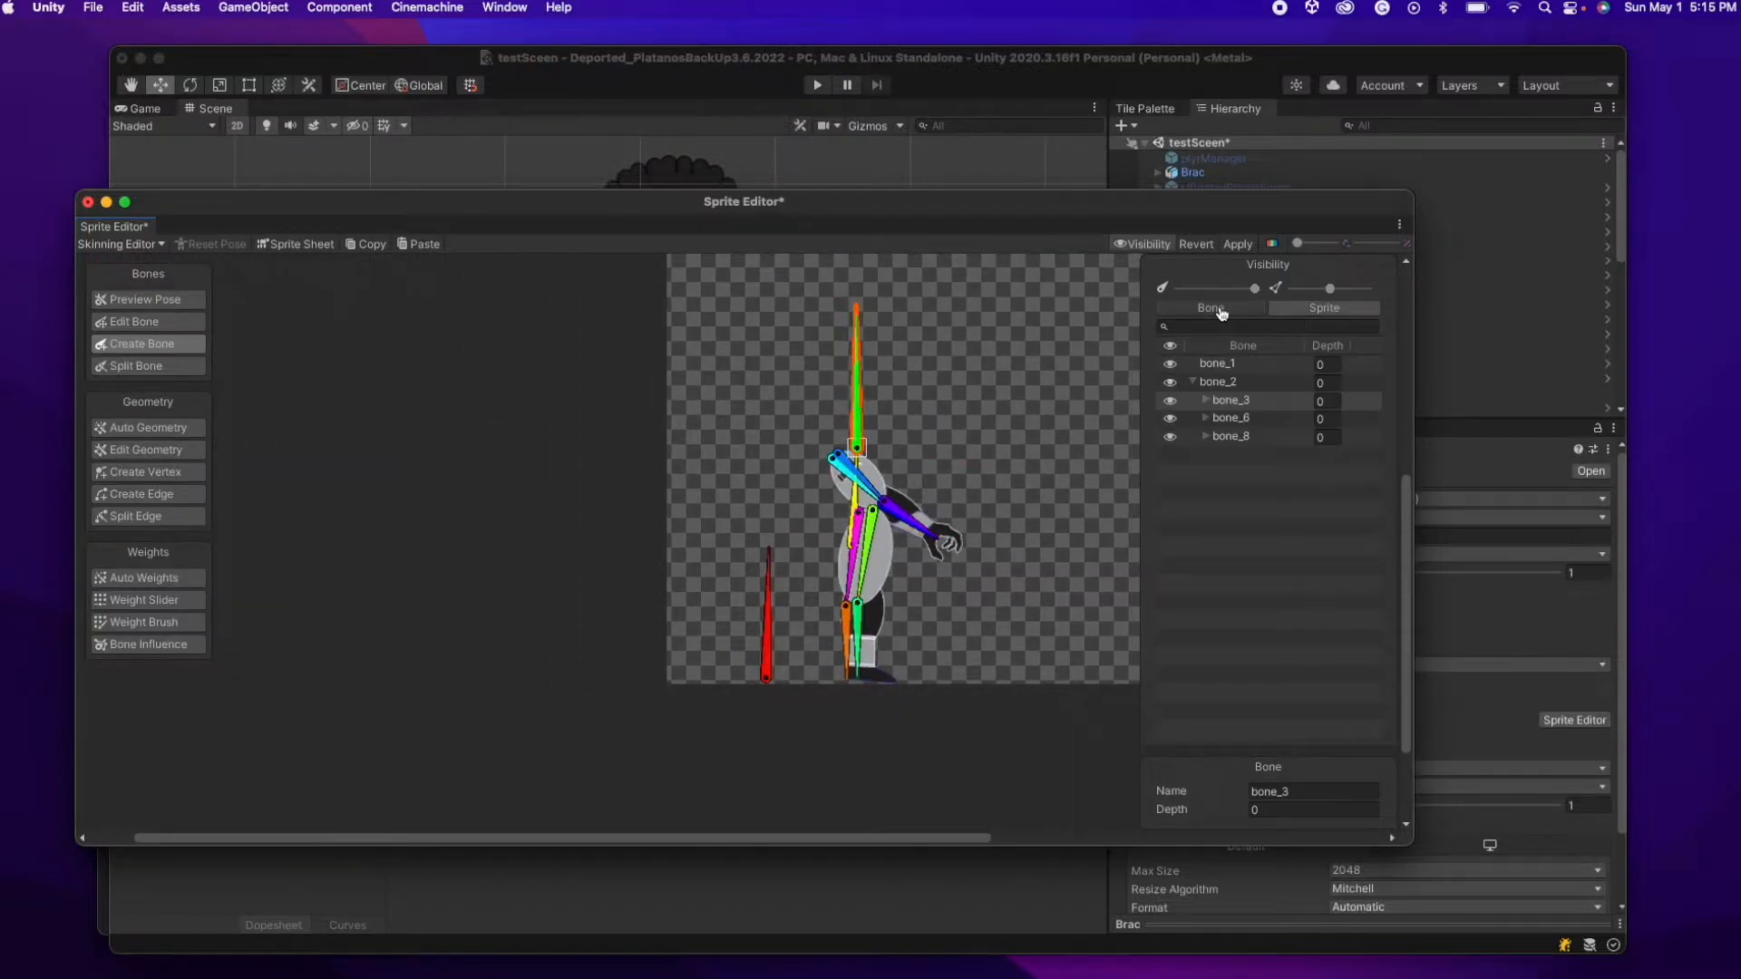
pyautogui.doubleClick(1213, 383)
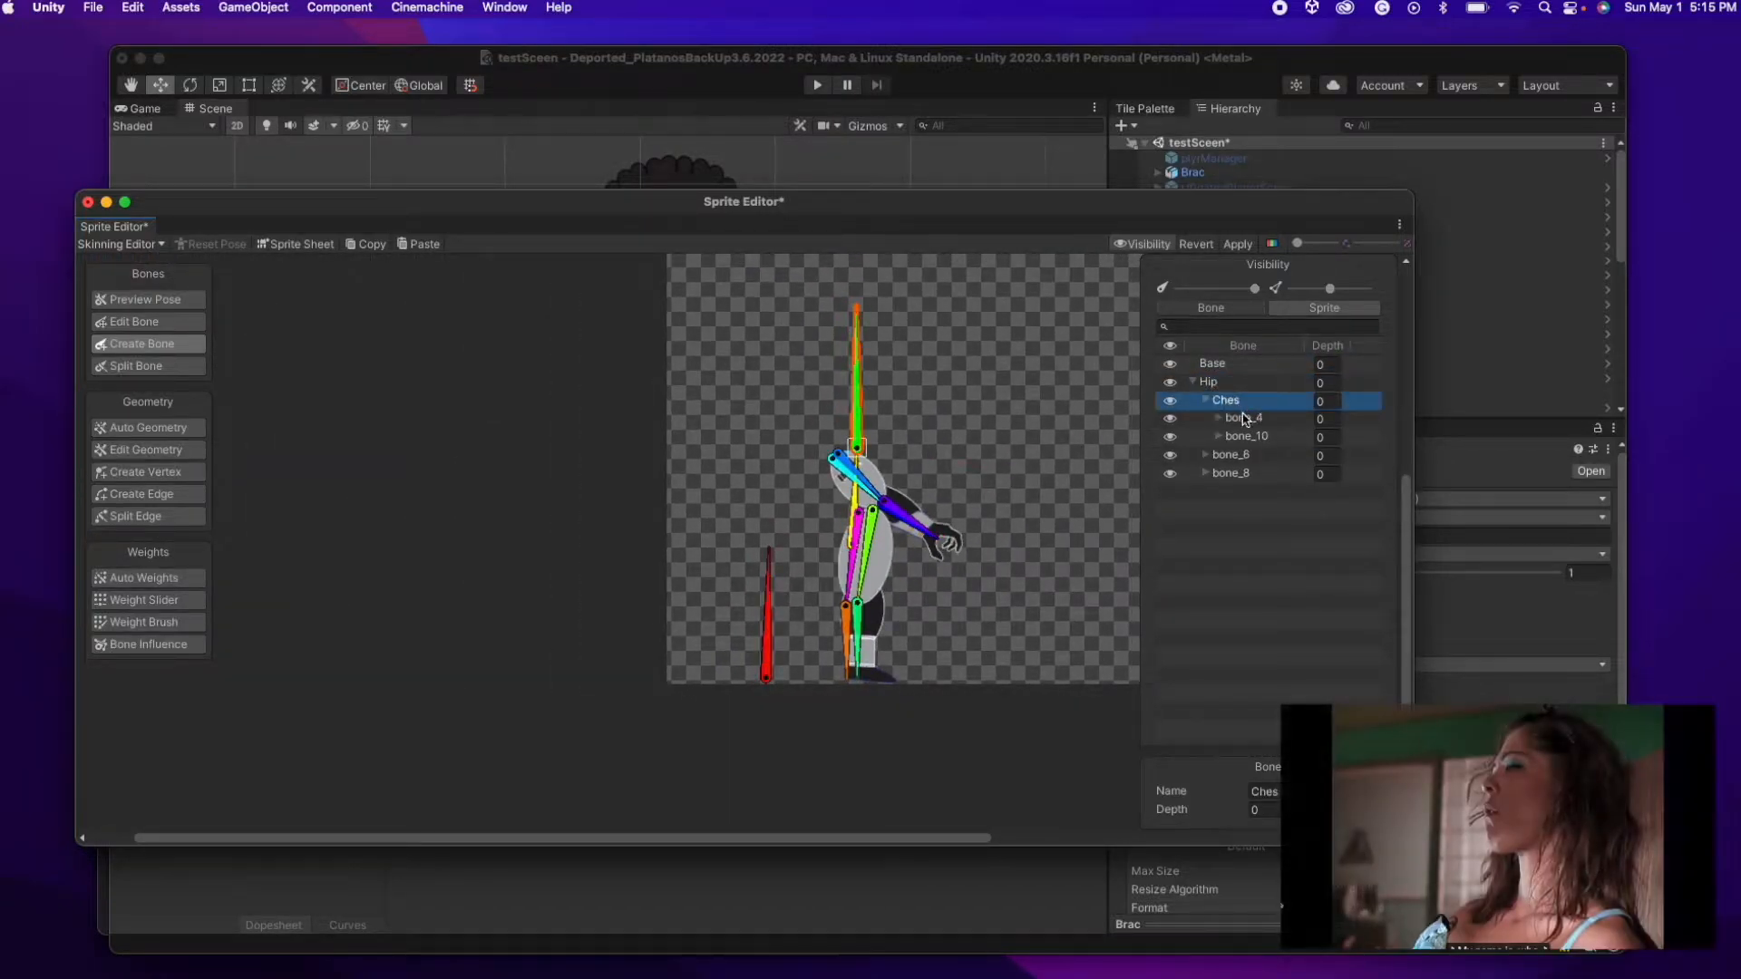
pyautogui.click(1254, 438)
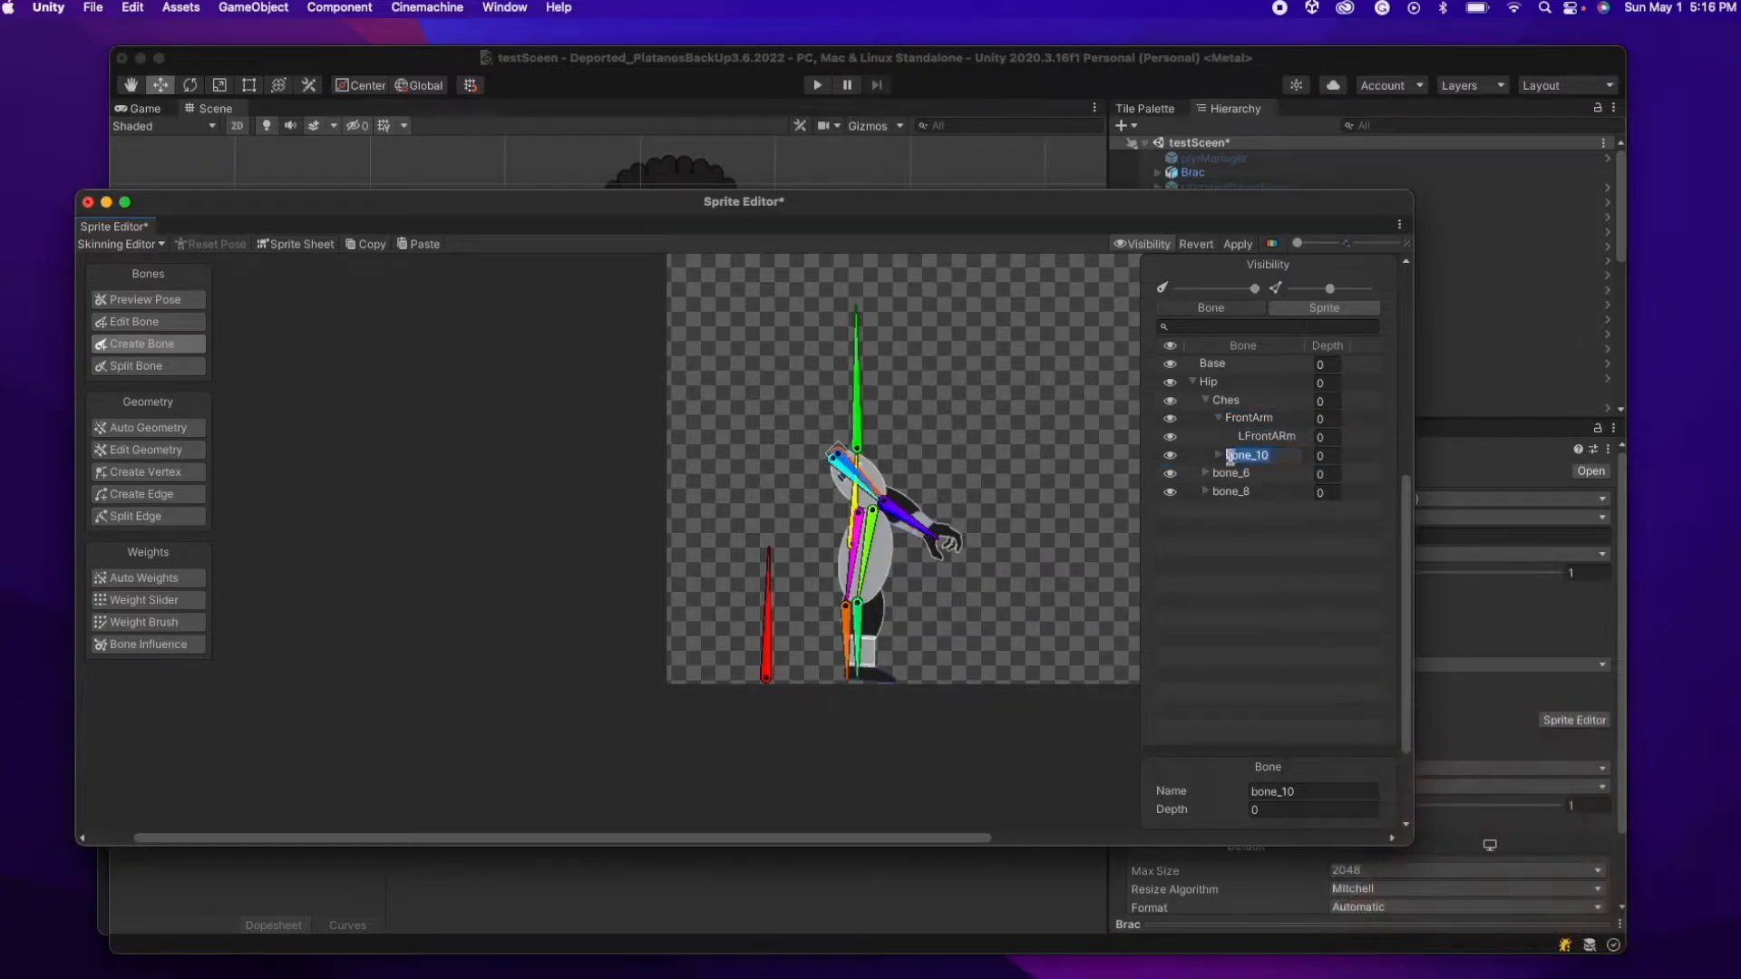
pyautogui.click(1217, 454)
pyautogui.doubleClick(1243, 473)
# - Rename the front leg's thigh bone FrontLeg and its shin bone LFrontLeg
pyautogui.doubleClick(1232, 492)
pyautogui.write('FrontLeg')
pyautogui.press('Return')
pyautogui.click(1205, 510)
pyautogui.click(1205, 491)
pyautogui.doubleClick(1234, 510)
pyautogui.write('LFrontLeg')
pyautogui.press('Return')
# - Rename the back leg's thigh bone BackLeg and its shin bone LBackLeg
pyautogui.doubleClick(1231, 527)
pyautogui.write('BackLeg')
pyautogui.press('Return')
pyautogui.doubleClick(1247, 546)
pyautogui.write('LBackLeg')
pyautogui.press('Return')
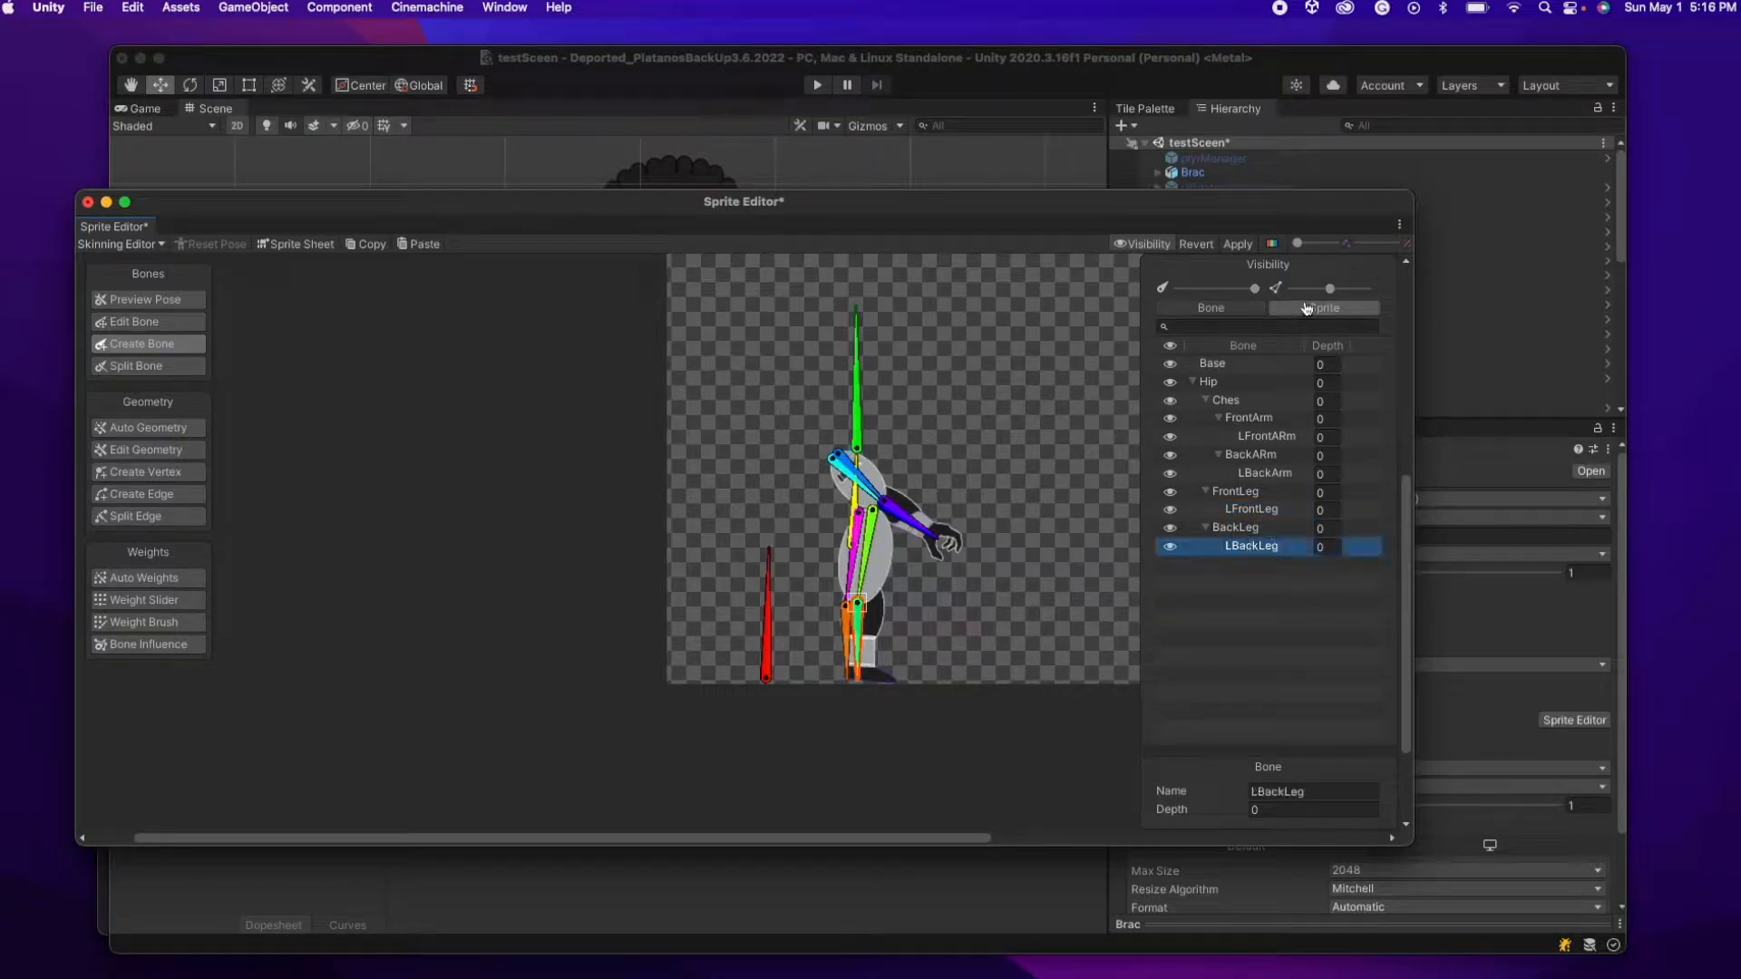
# - Show all the character's sprites and auto-generate geometry with weights for all of them
pyautogui.click(1324, 307)
pyautogui.click(1170, 393)
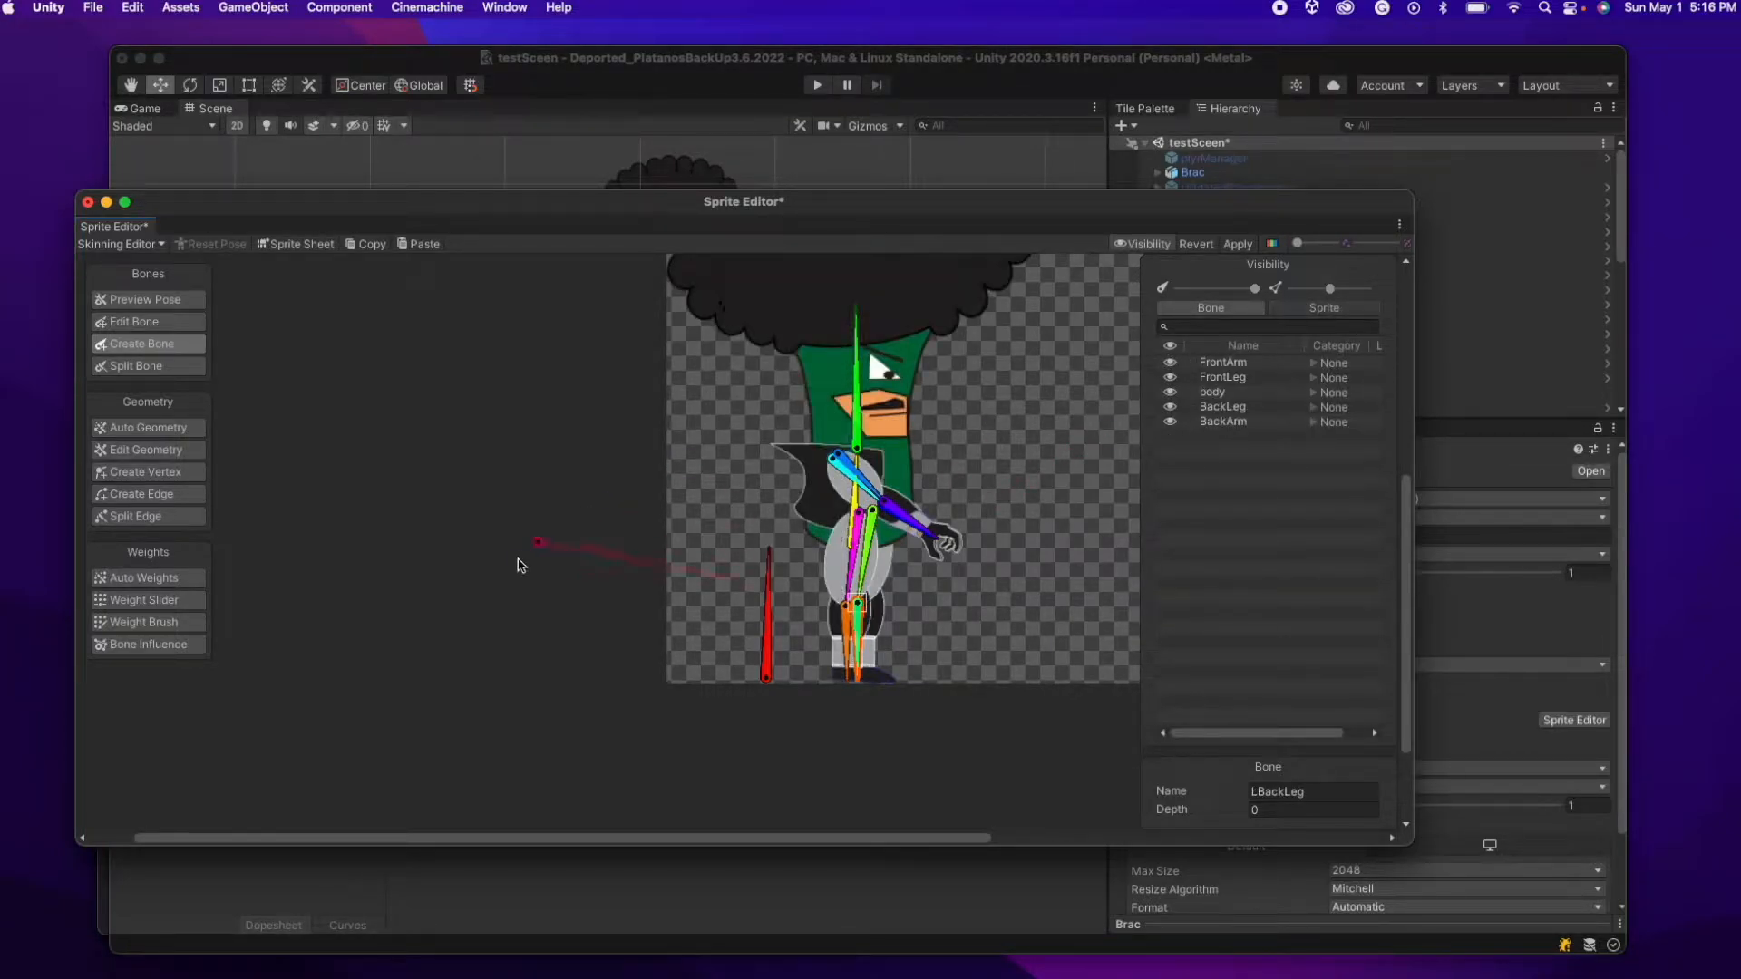
pyautogui.click(148, 427)
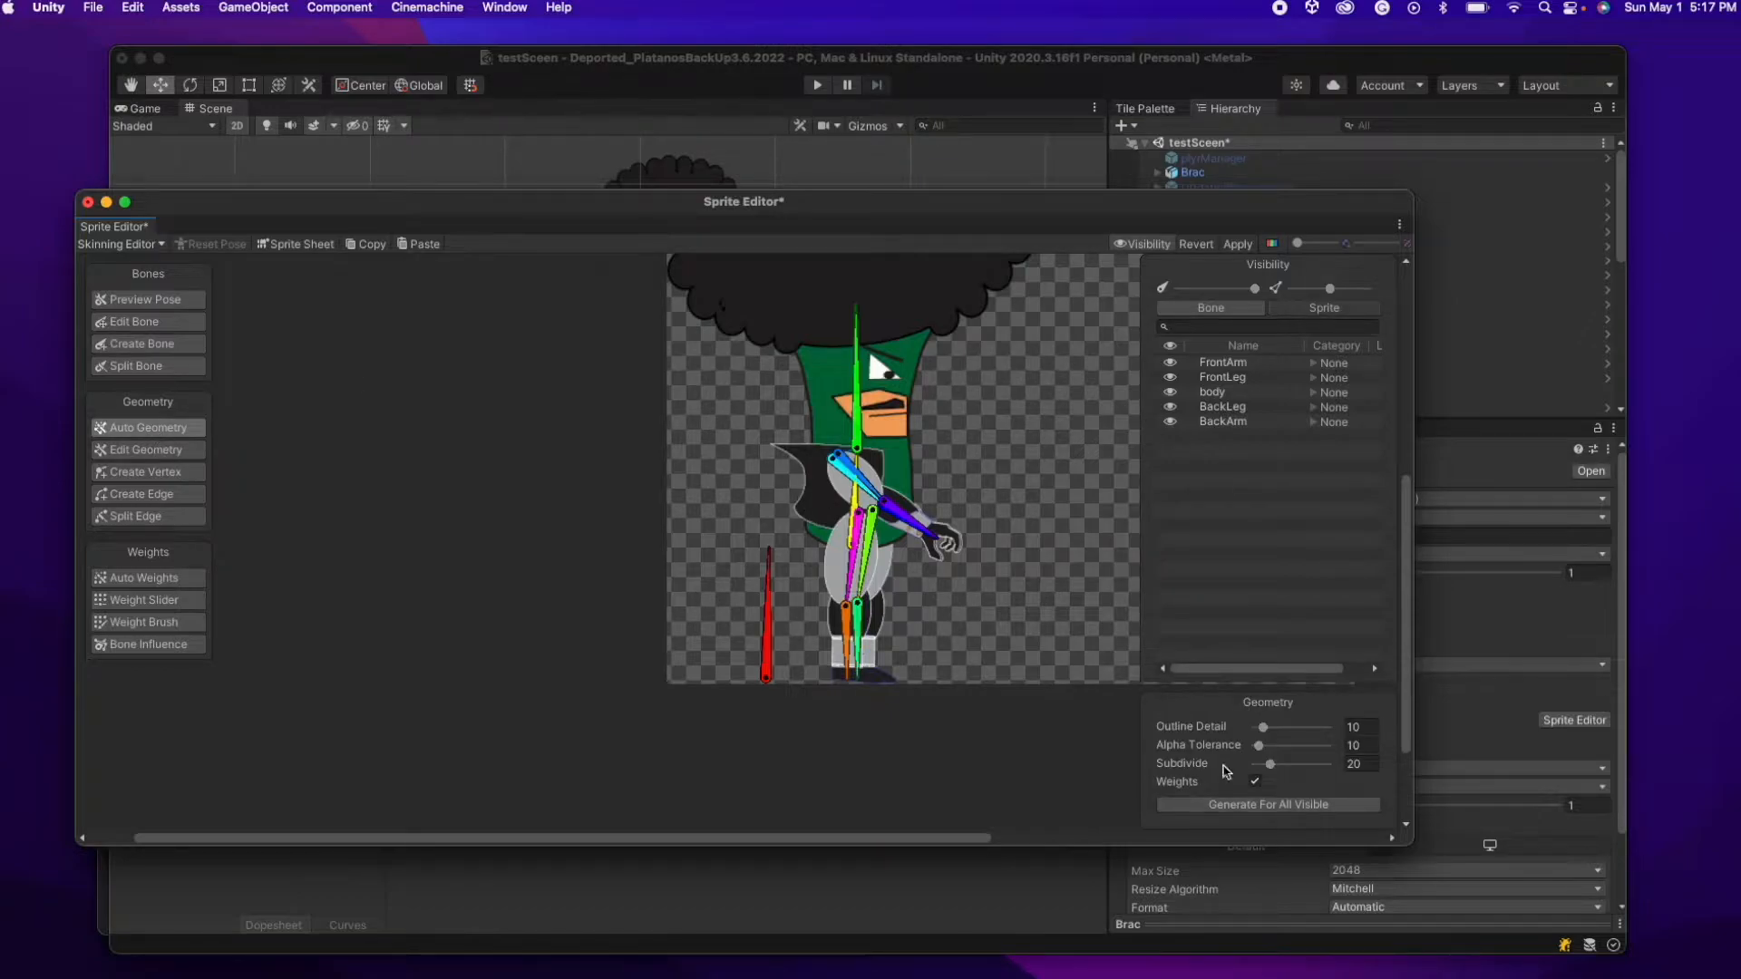
pyautogui.click(1261, 805)
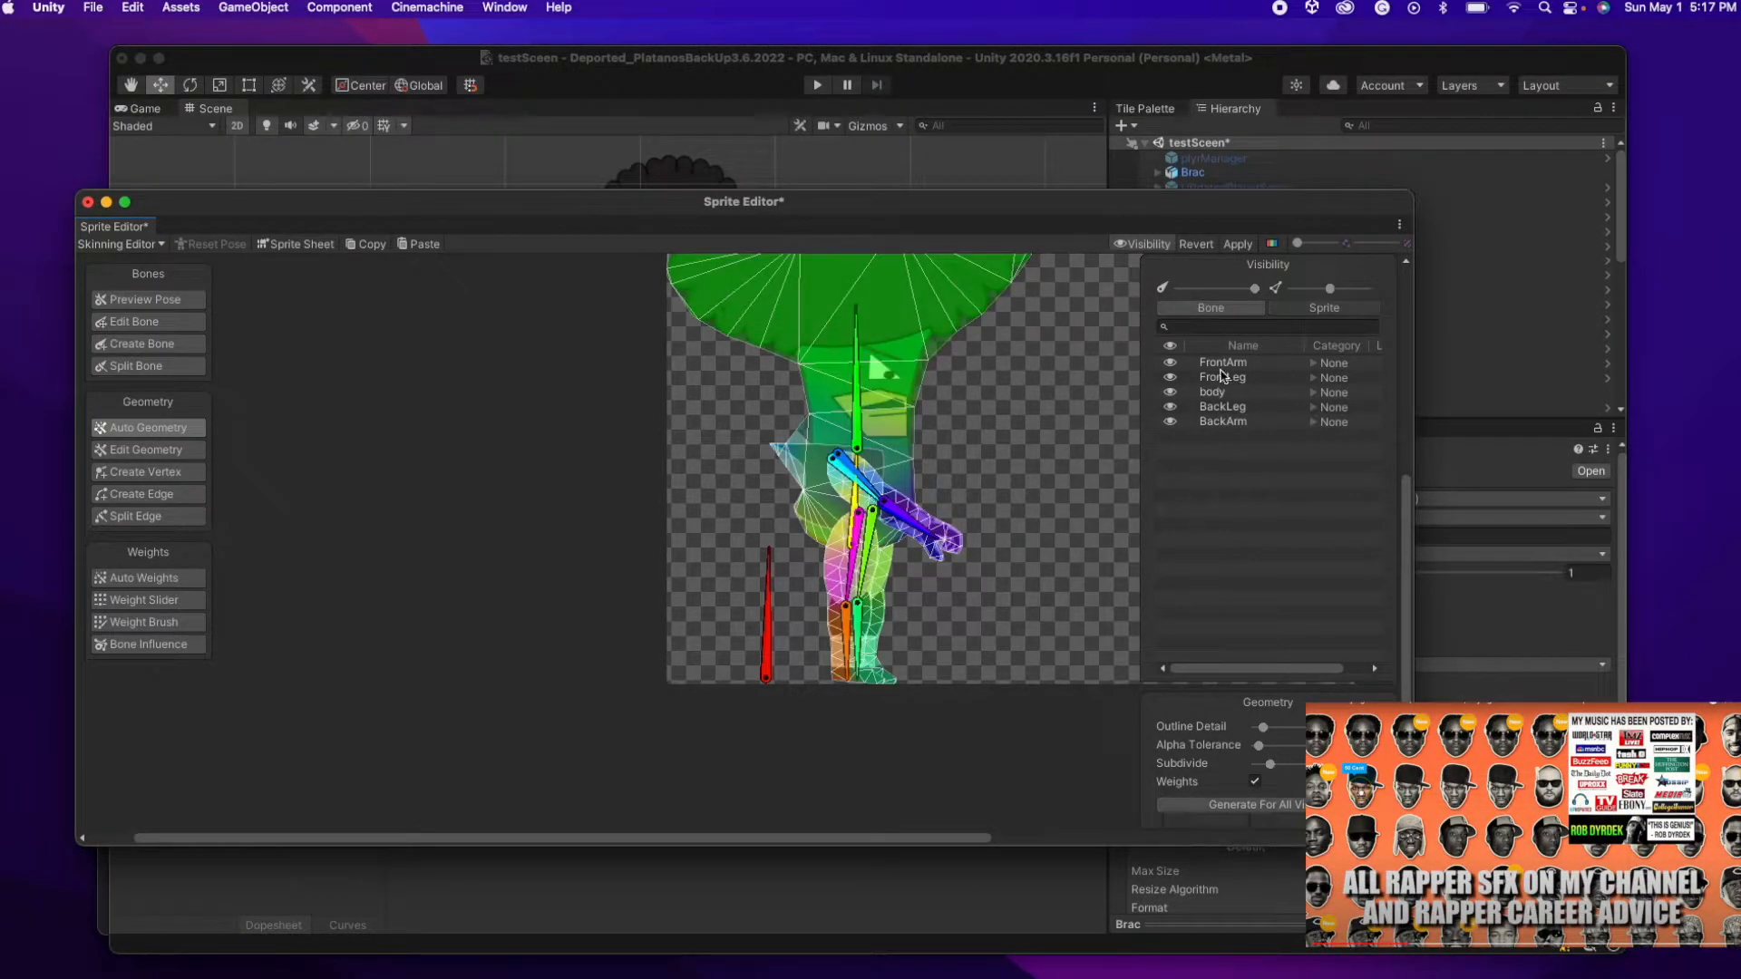
# - Remove every bone influence from the FrontArm sprite except LFrontARm and FrontArm
pyautogui.click(1221, 363)
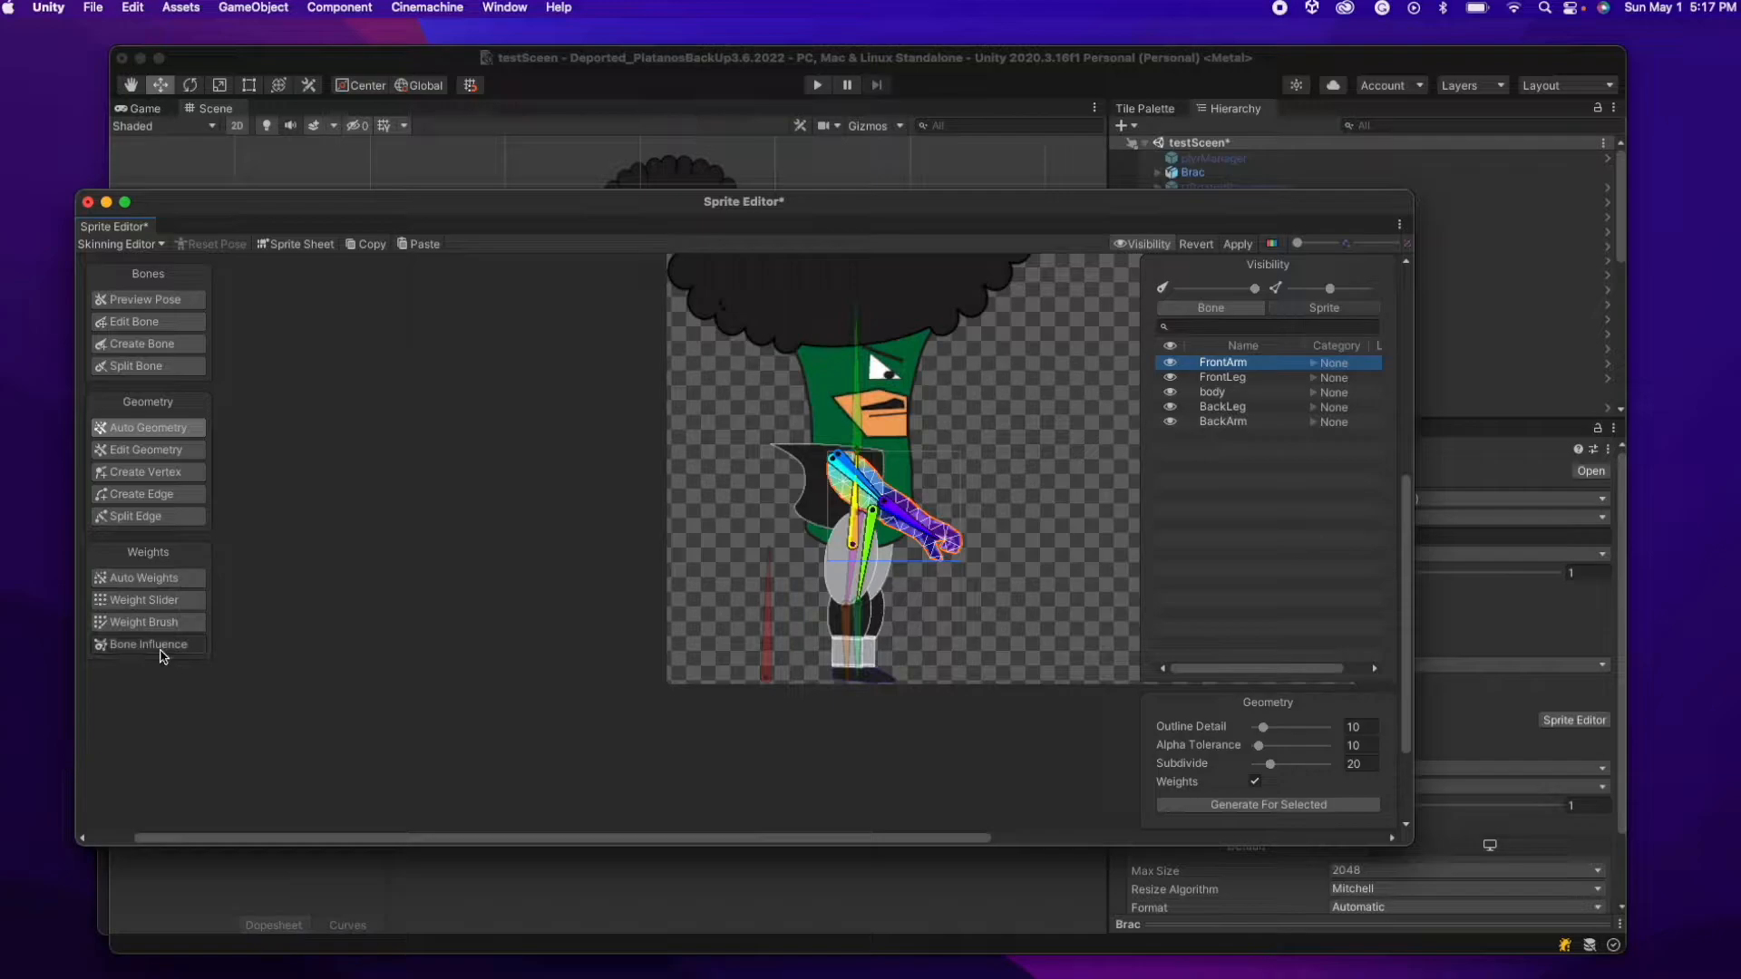
pyautogui.click(148, 644)
pyautogui.moveTo(1288, 697); pyautogui.dragTo(1305, 736)
pyautogui.click(1303, 733)
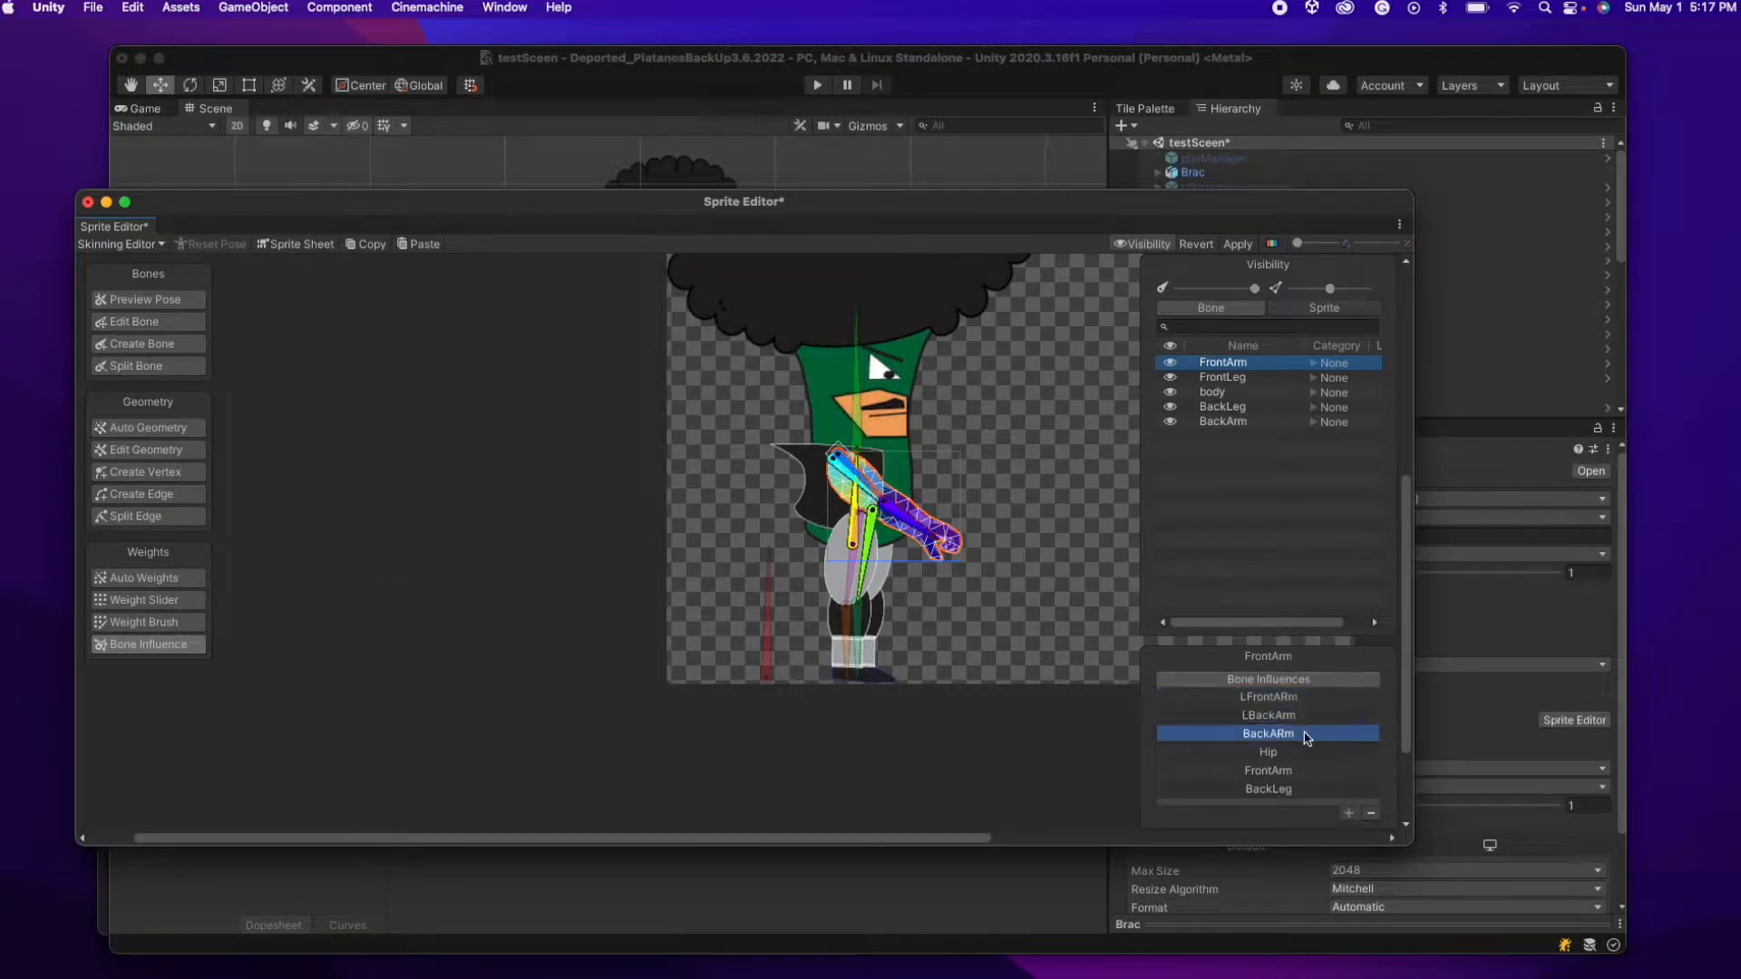
pyautogui.keyDown('shift'); pyautogui.click(1304, 717); pyautogui.keyUp('shift')
pyautogui.click(1371, 813)
pyautogui.click(1285, 754)
pyautogui.click(1371, 813)
pyautogui.click(1288, 716)
pyautogui.click(1371, 814)
pyautogui.click(1277, 698)
pyautogui.click(1274, 713)
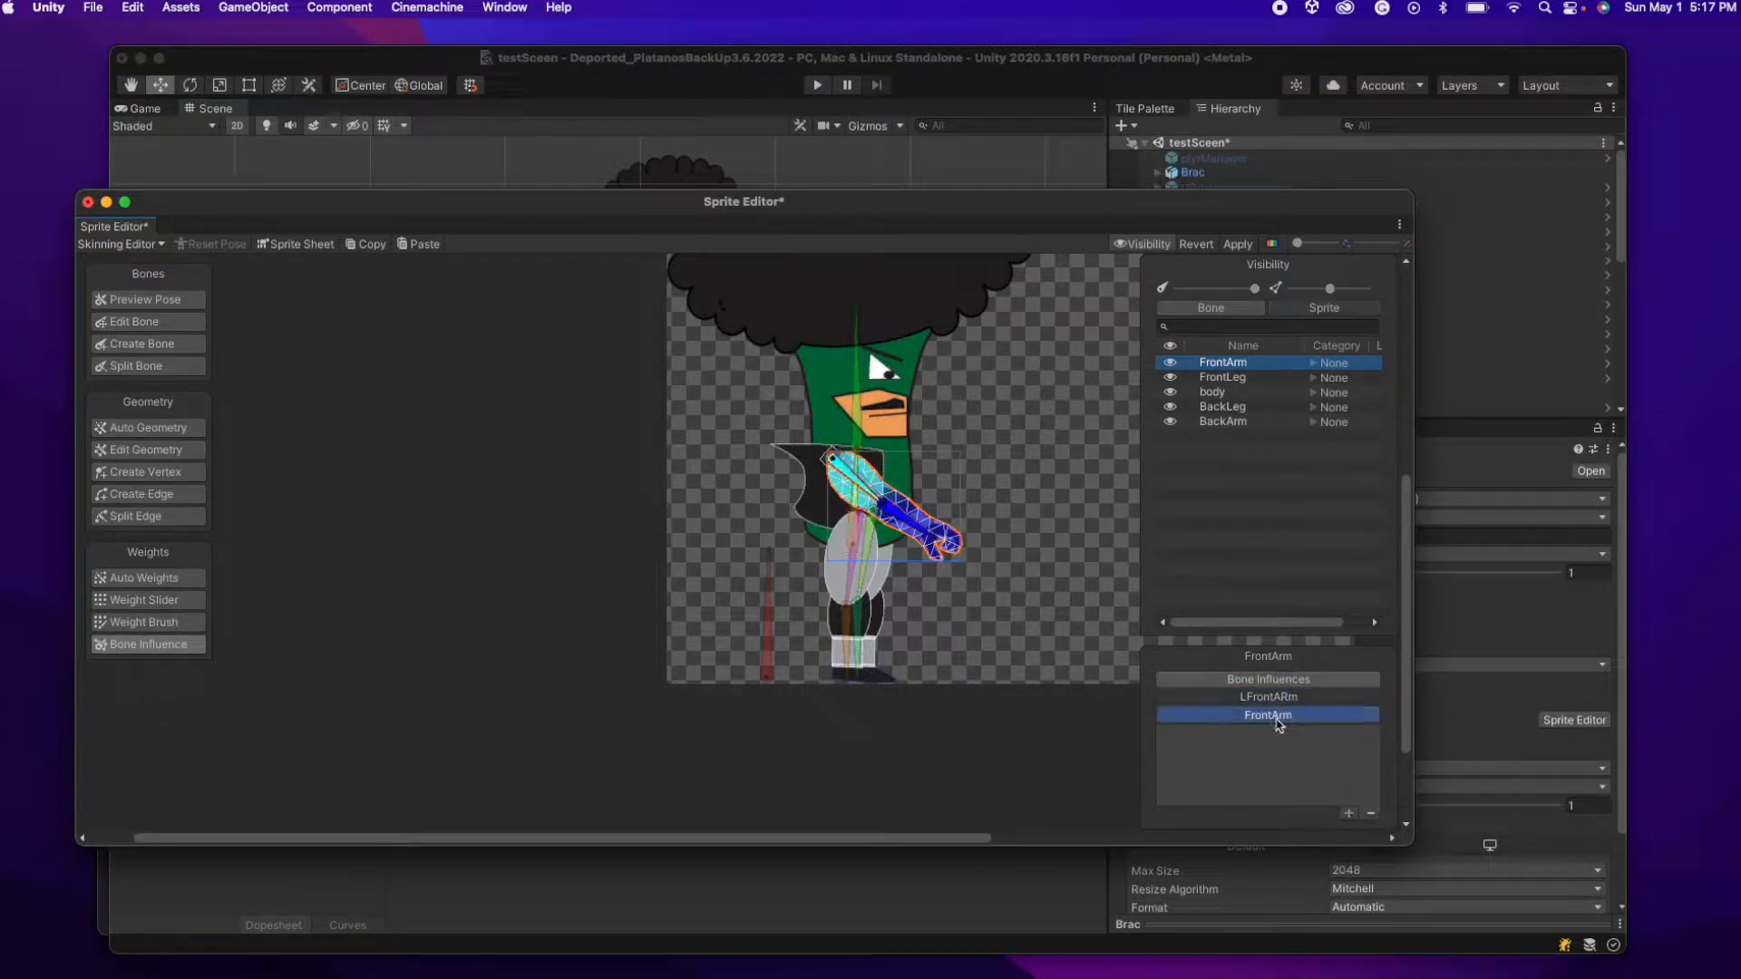
# - Reduce the FrontLeg sprite's bone influences to FrontLeg and LFrontLeg
pyautogui.click(1254, 381)
pyautogui.click(1272, 700)
pyautogui.keyDown('shift'); pyautogui.click(1274, 714); pyautogui.keyUp('shift')
pyautogui.click(1370, 814)
# - Remove the BackLeg, LFrontARm, LBackArm and BackARm bone influences from the body sprite
pyautogui.click(1211, 394)
pyautogui.click(1279, 753)
pyautogui.keyDown('shift'); pyautogui.click(1278, 698); pyautogui.keyUp('shift')
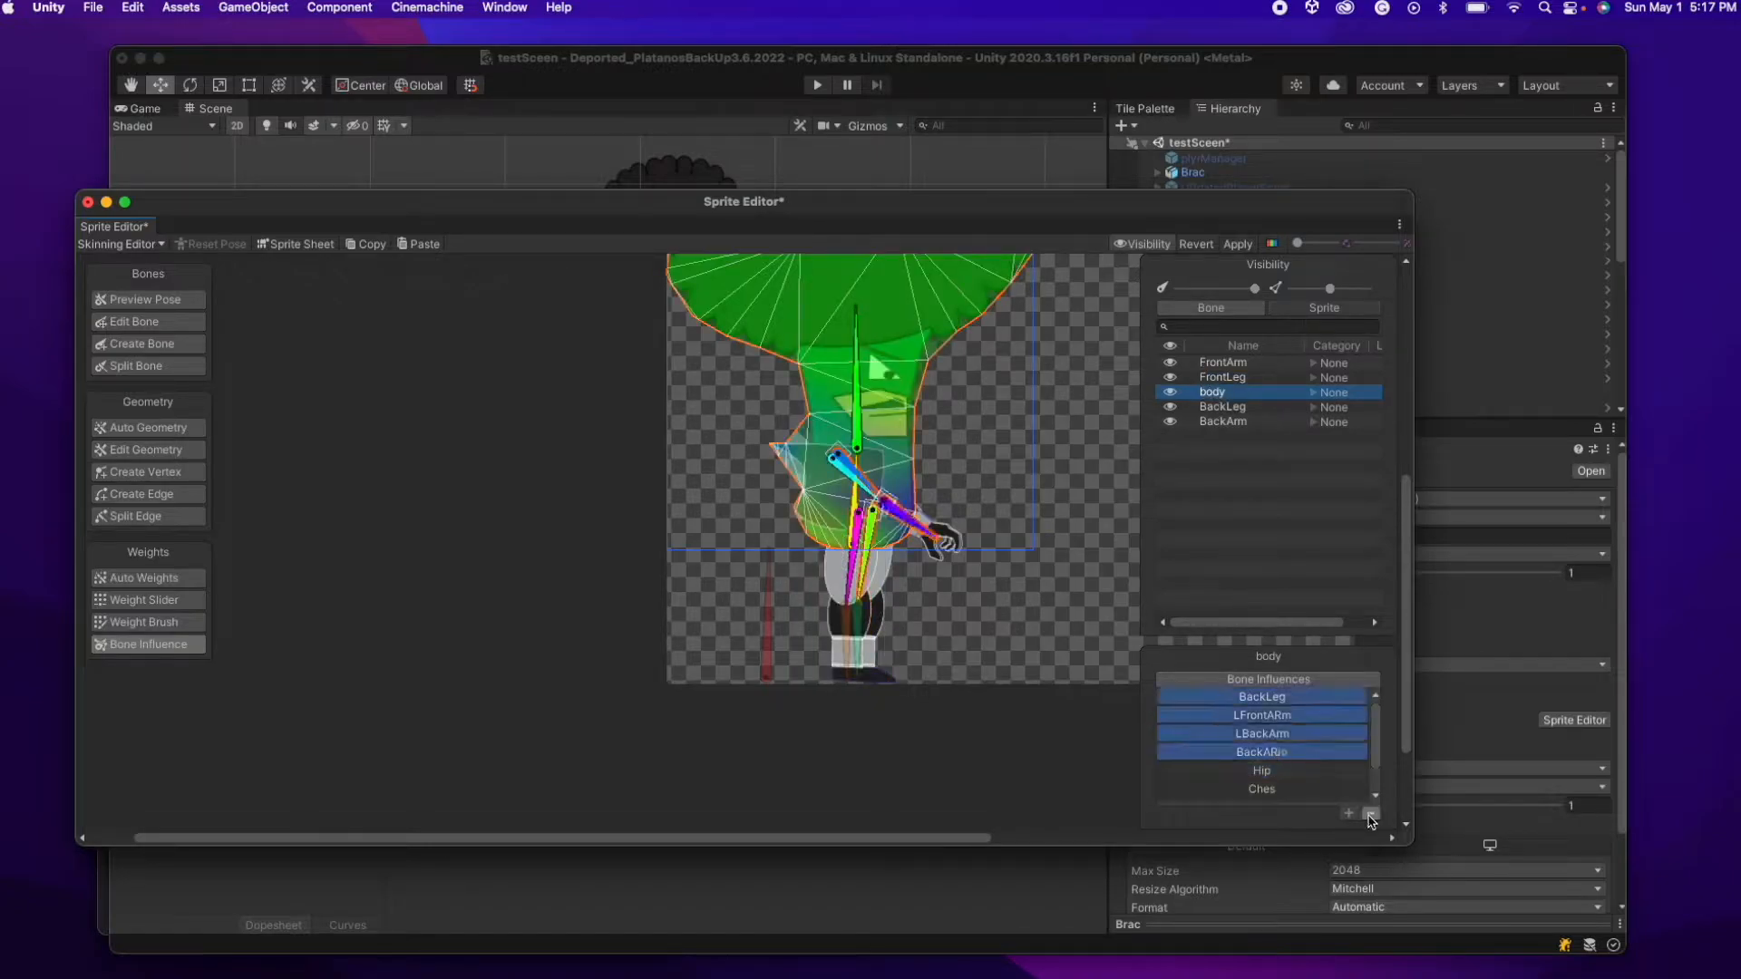
pyautogui.click(1370, 814)
# - Remove the unrelated bone influences from the BackLeg sprite
pyautogui.click(1220, 408)
pyautogui.keyDown('shift'); pyautogui.click(1283, 768); pyautogui.keyUp('shift')
pyautogui.click(1370, 814)
# - Remove every bone influence from the BackArm sprite except LBackArm and BackARm
pyautogui.click(1224, 423)
pyautogui.click(1282, 786)
pyautogui.keyDown('shift'); pyautogui.click(1280, 755); pyautogui.keyUp('shift')
pyautogui.click(1371, 813)
pyautogui.click(1274, 698)
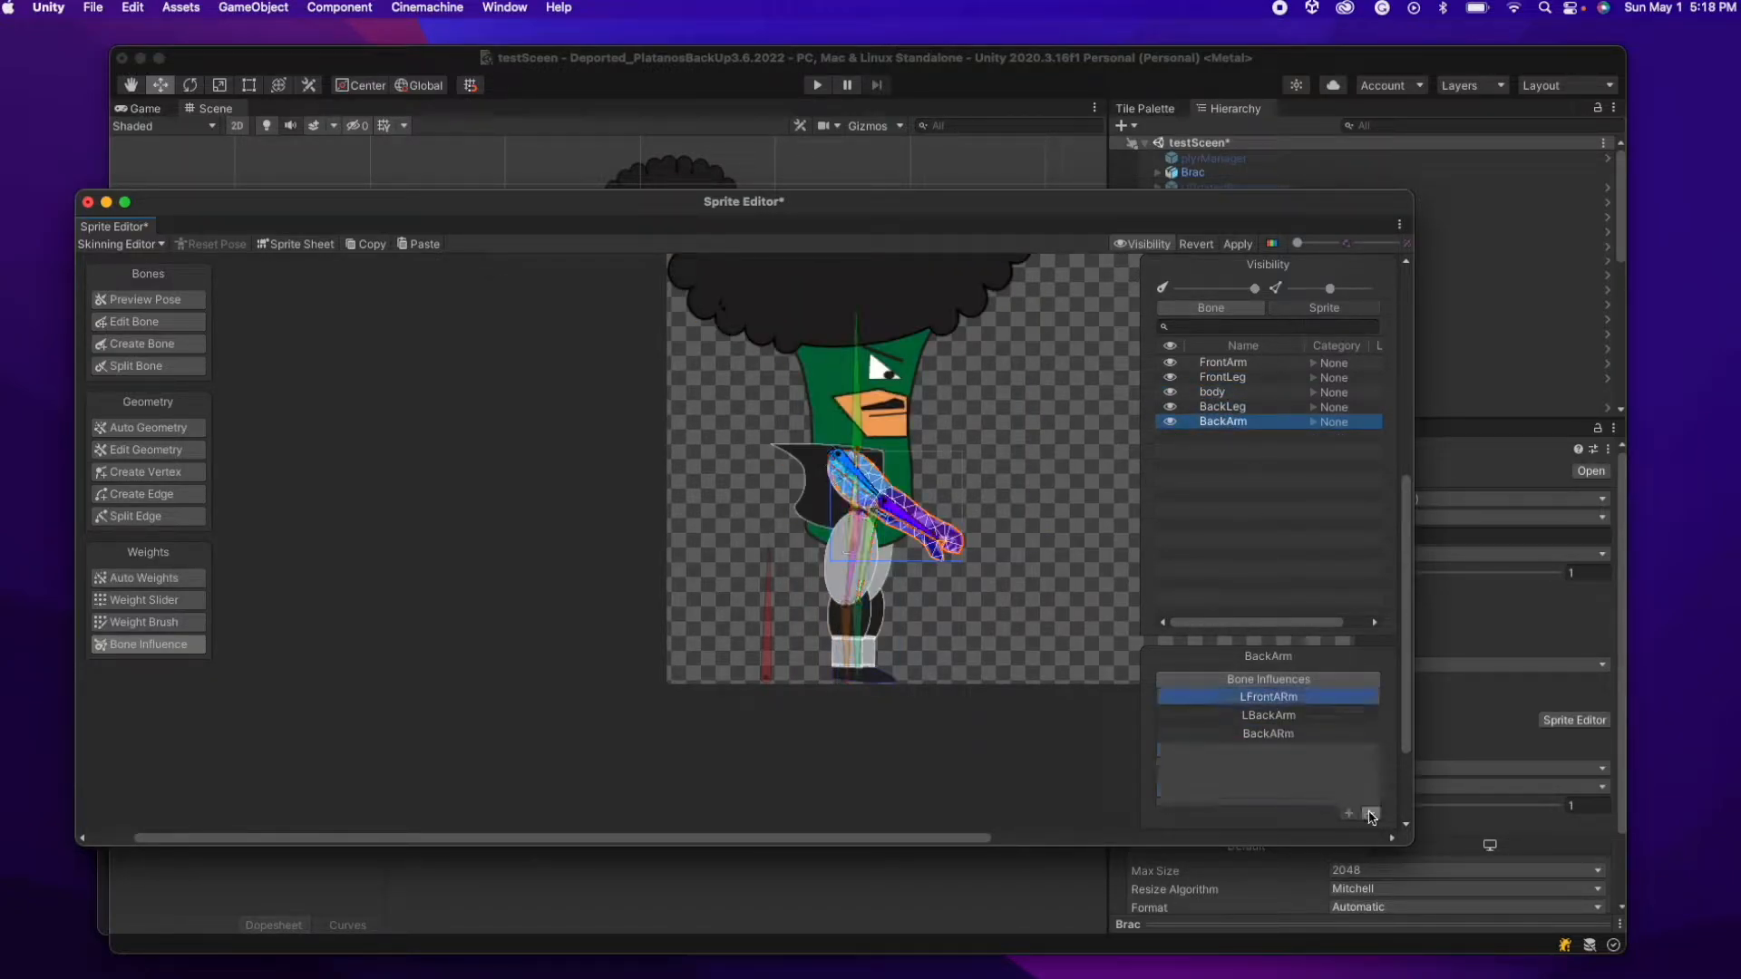
pyautogui.click(1371, 815)
# - Test the arm and leg deformation by rotating their bones and checking each limb sprite
pyautogui.click(856, 473)
pyautogui.press('super+z')
pyautogui.moveTo(856, 481); pyautogui.dragTo(882, 480)
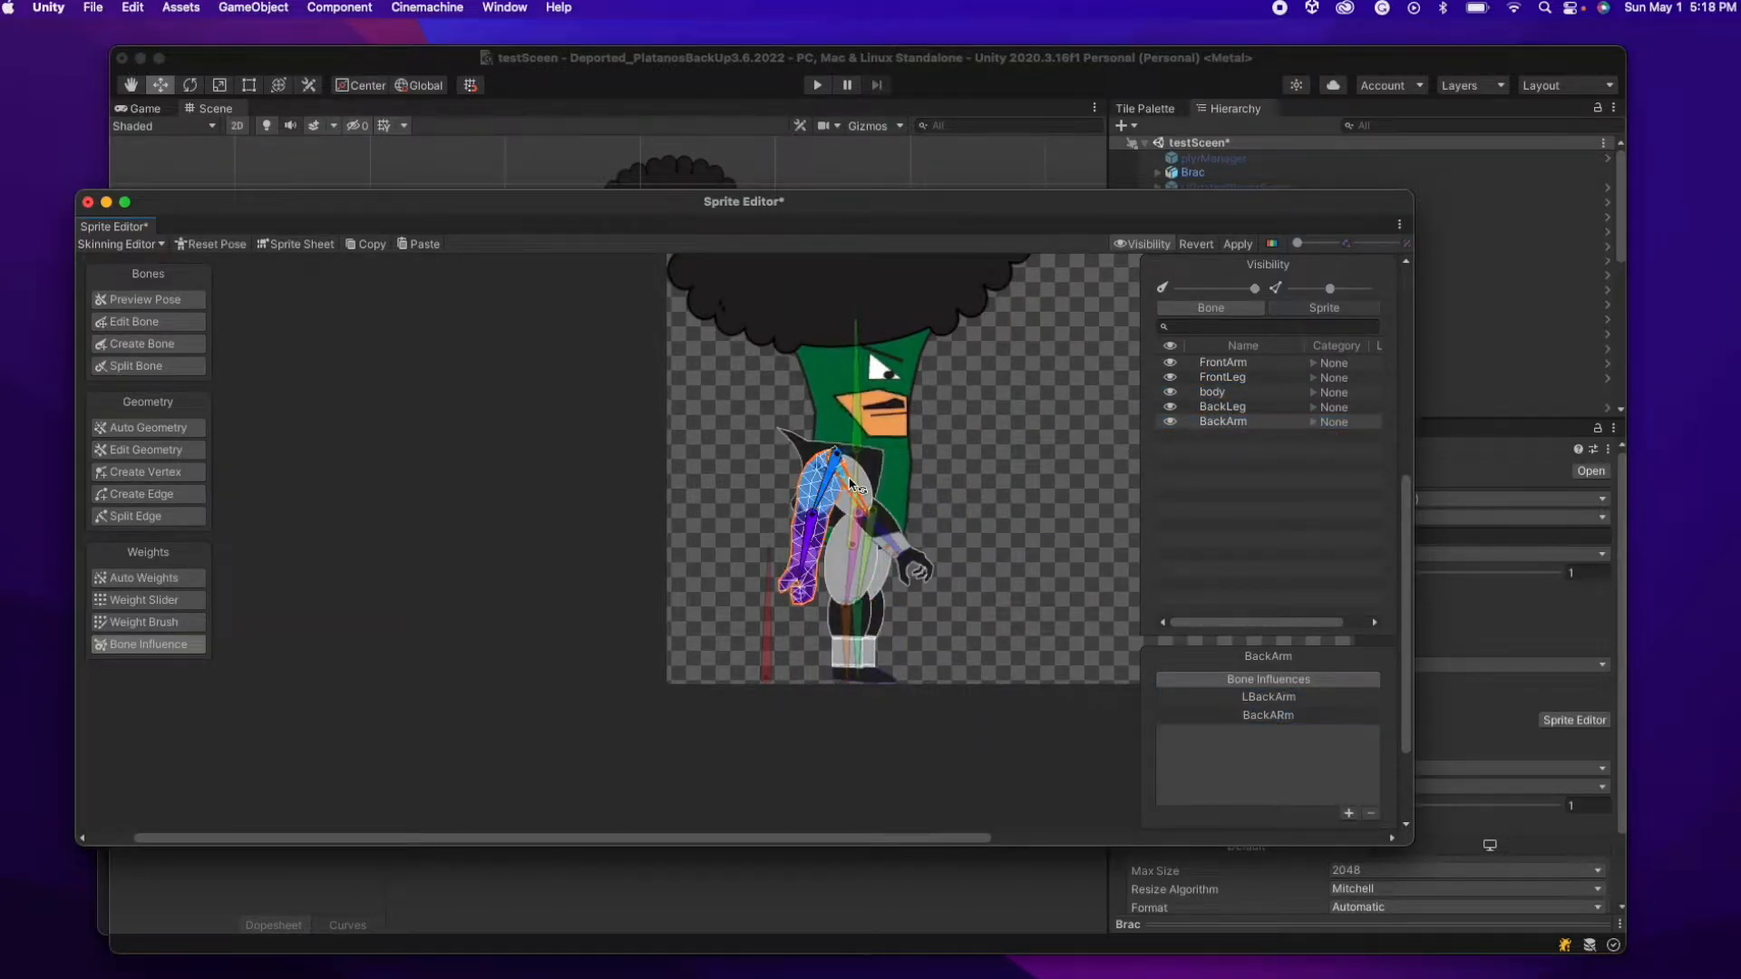
pyautogui.click(1243, 393)
pyautogui.click(1242, 379)
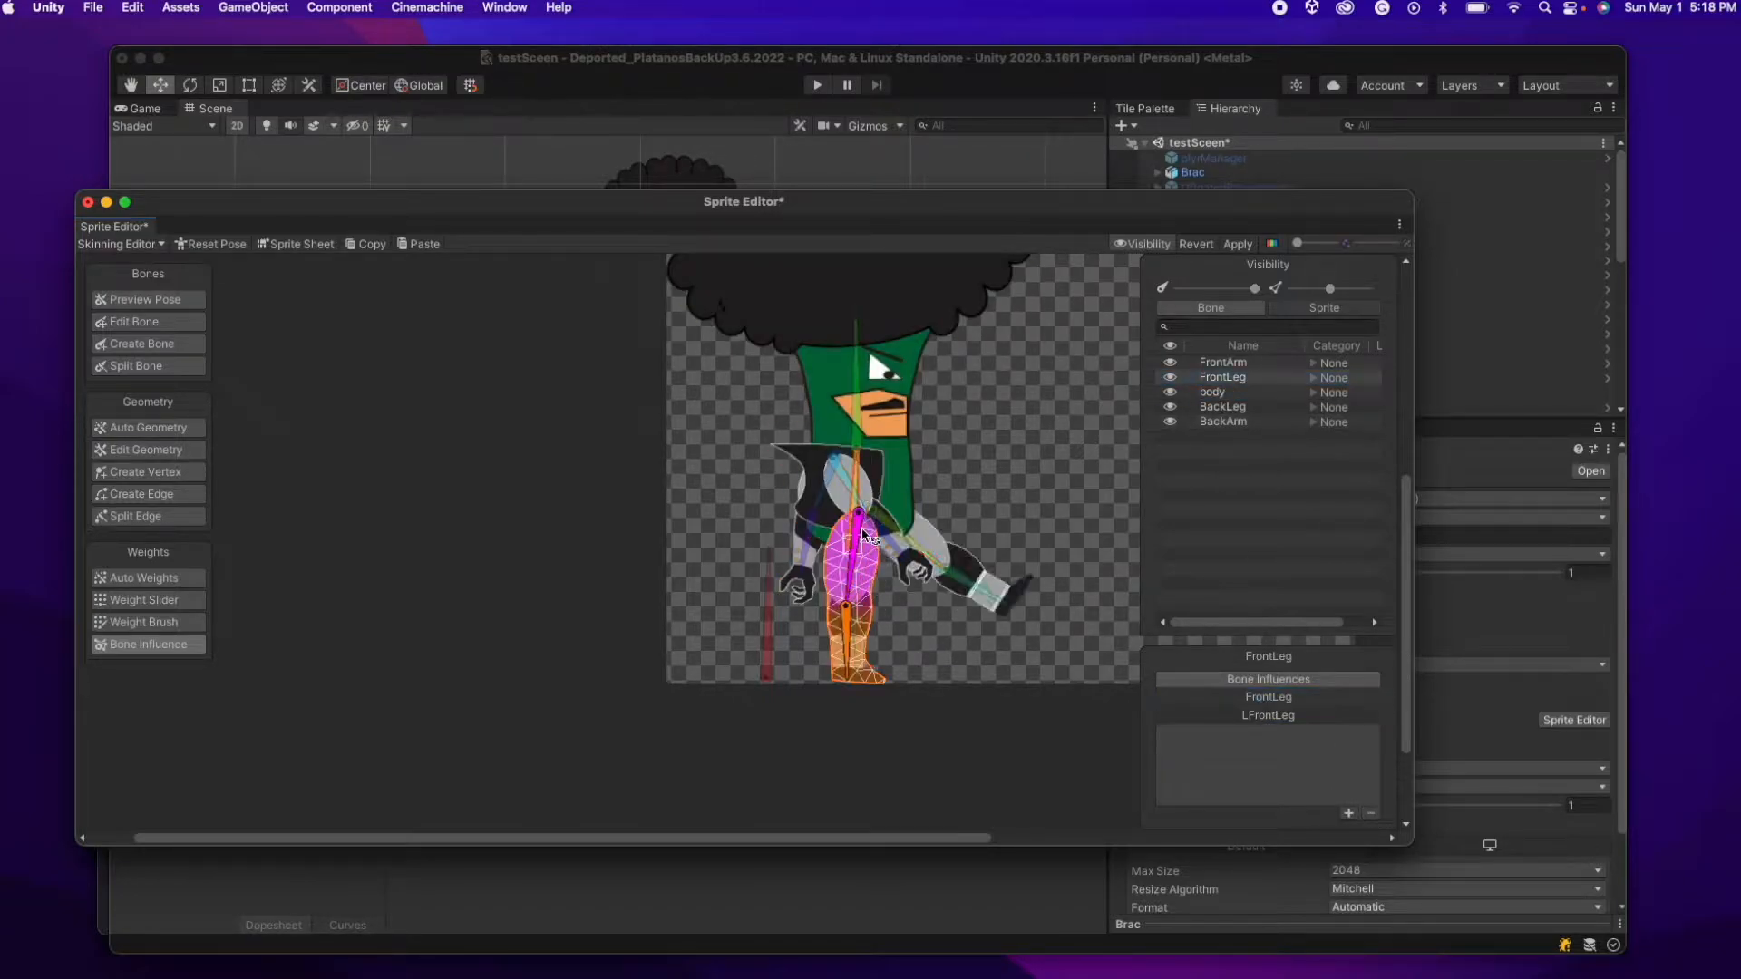
pyautogui.click(1242, 407)
pyautogui.click(1233, 377)
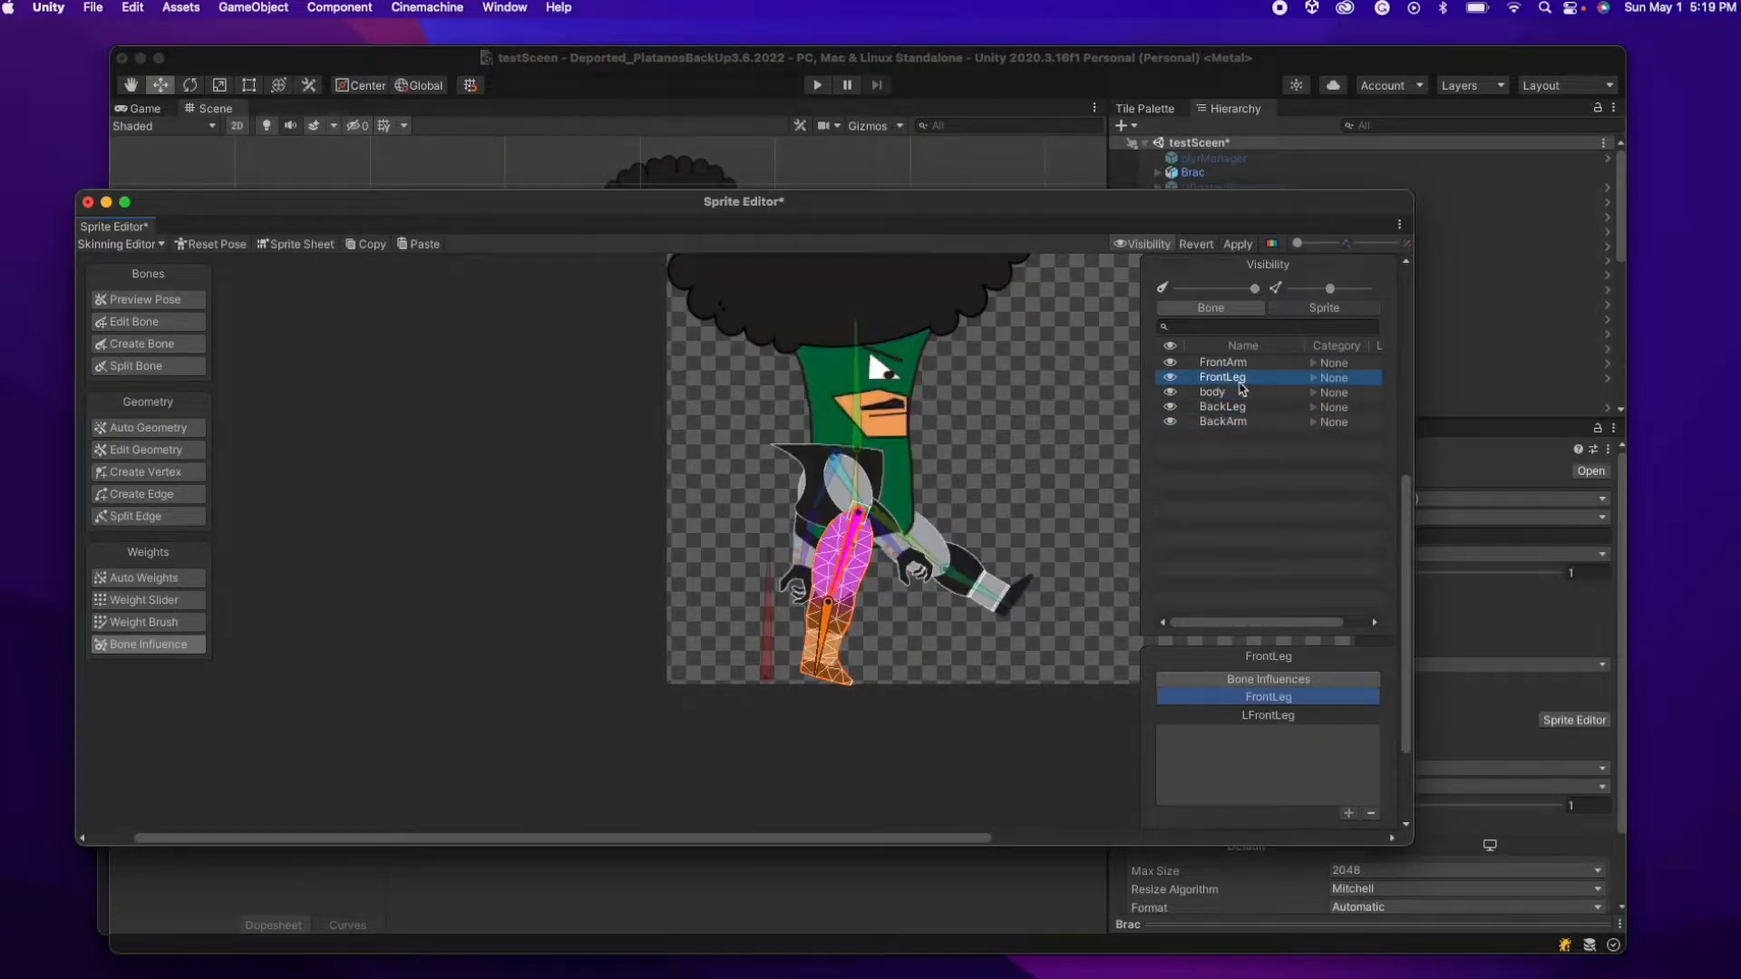
pyautogui.click(1229, 363)
# - Apply the rig changes and check Brac's bone structure, including the Hip's children, in the scene hierarchy
pyautogui.click(1236, 245)
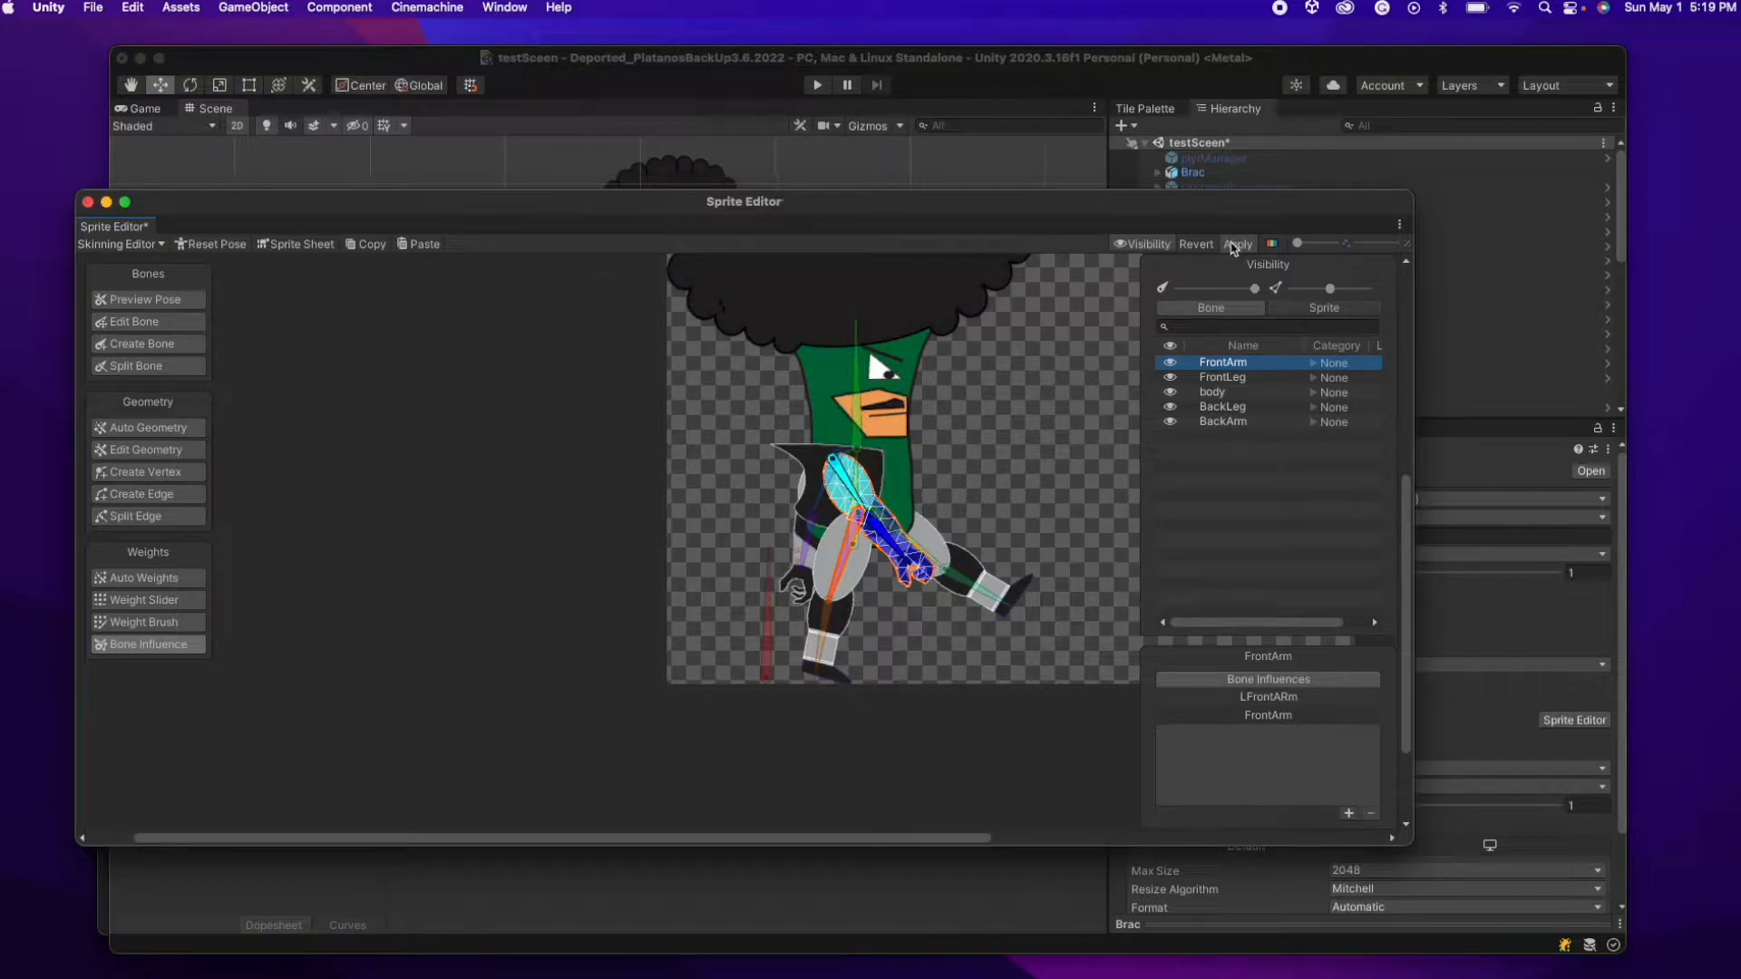
pyautogui.click(1484, 204)
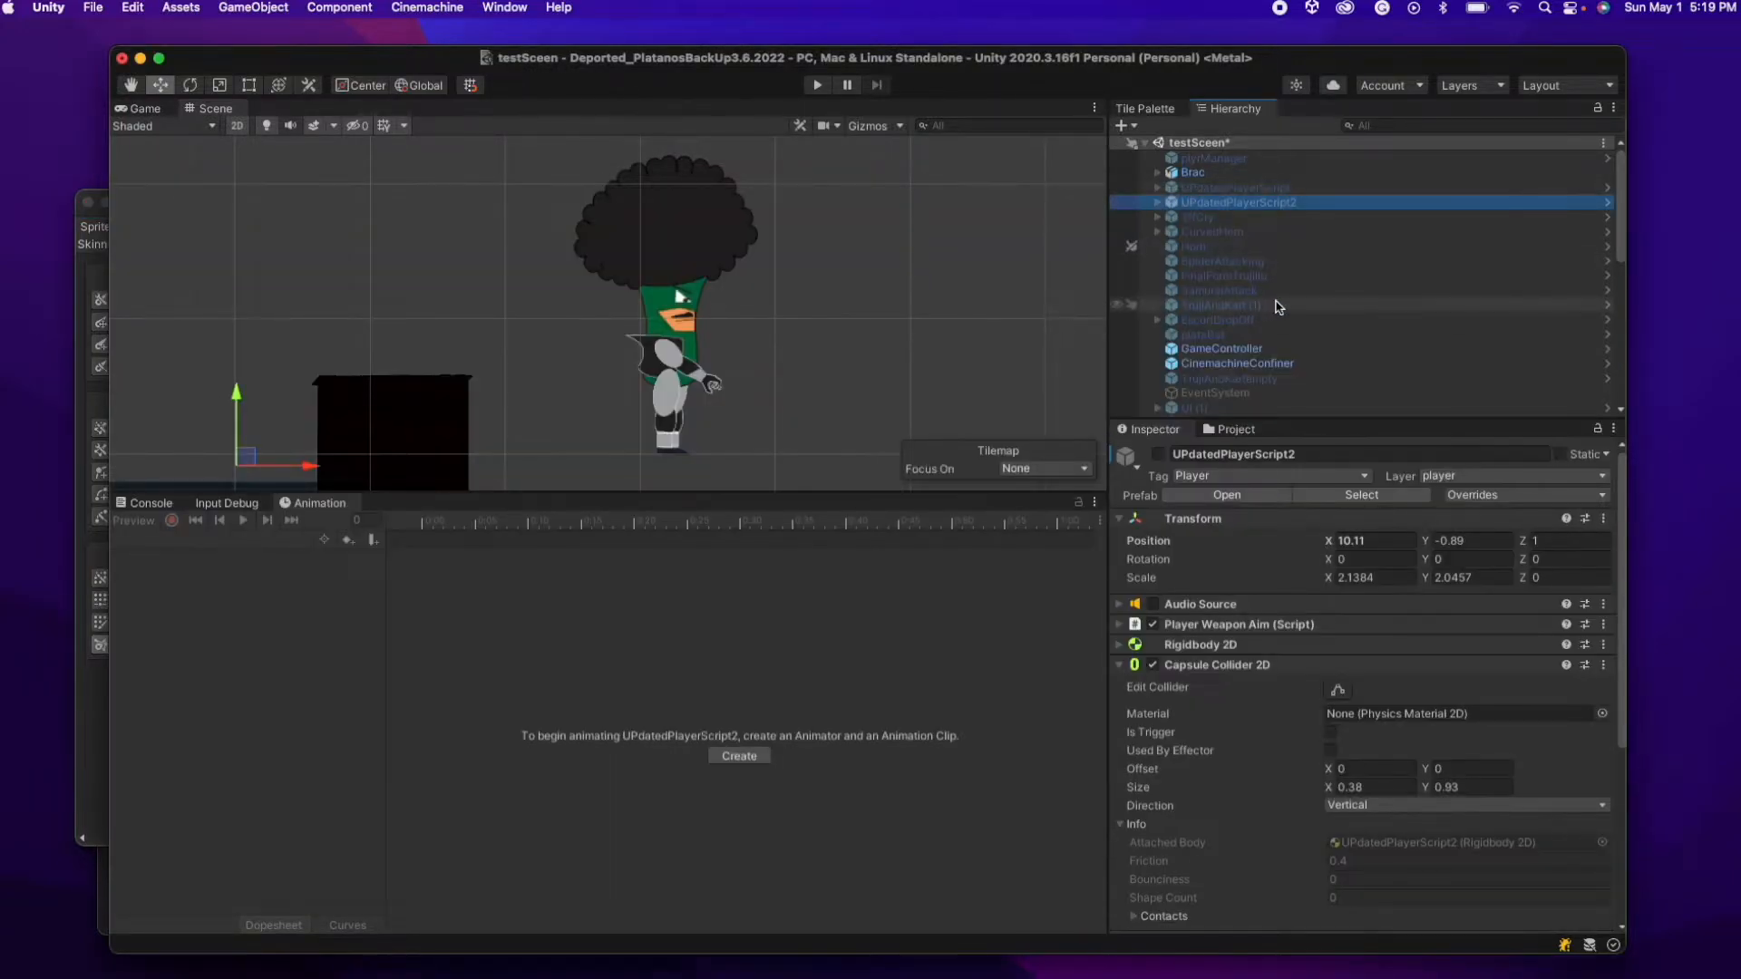
pyautogui.click(1158, 173)
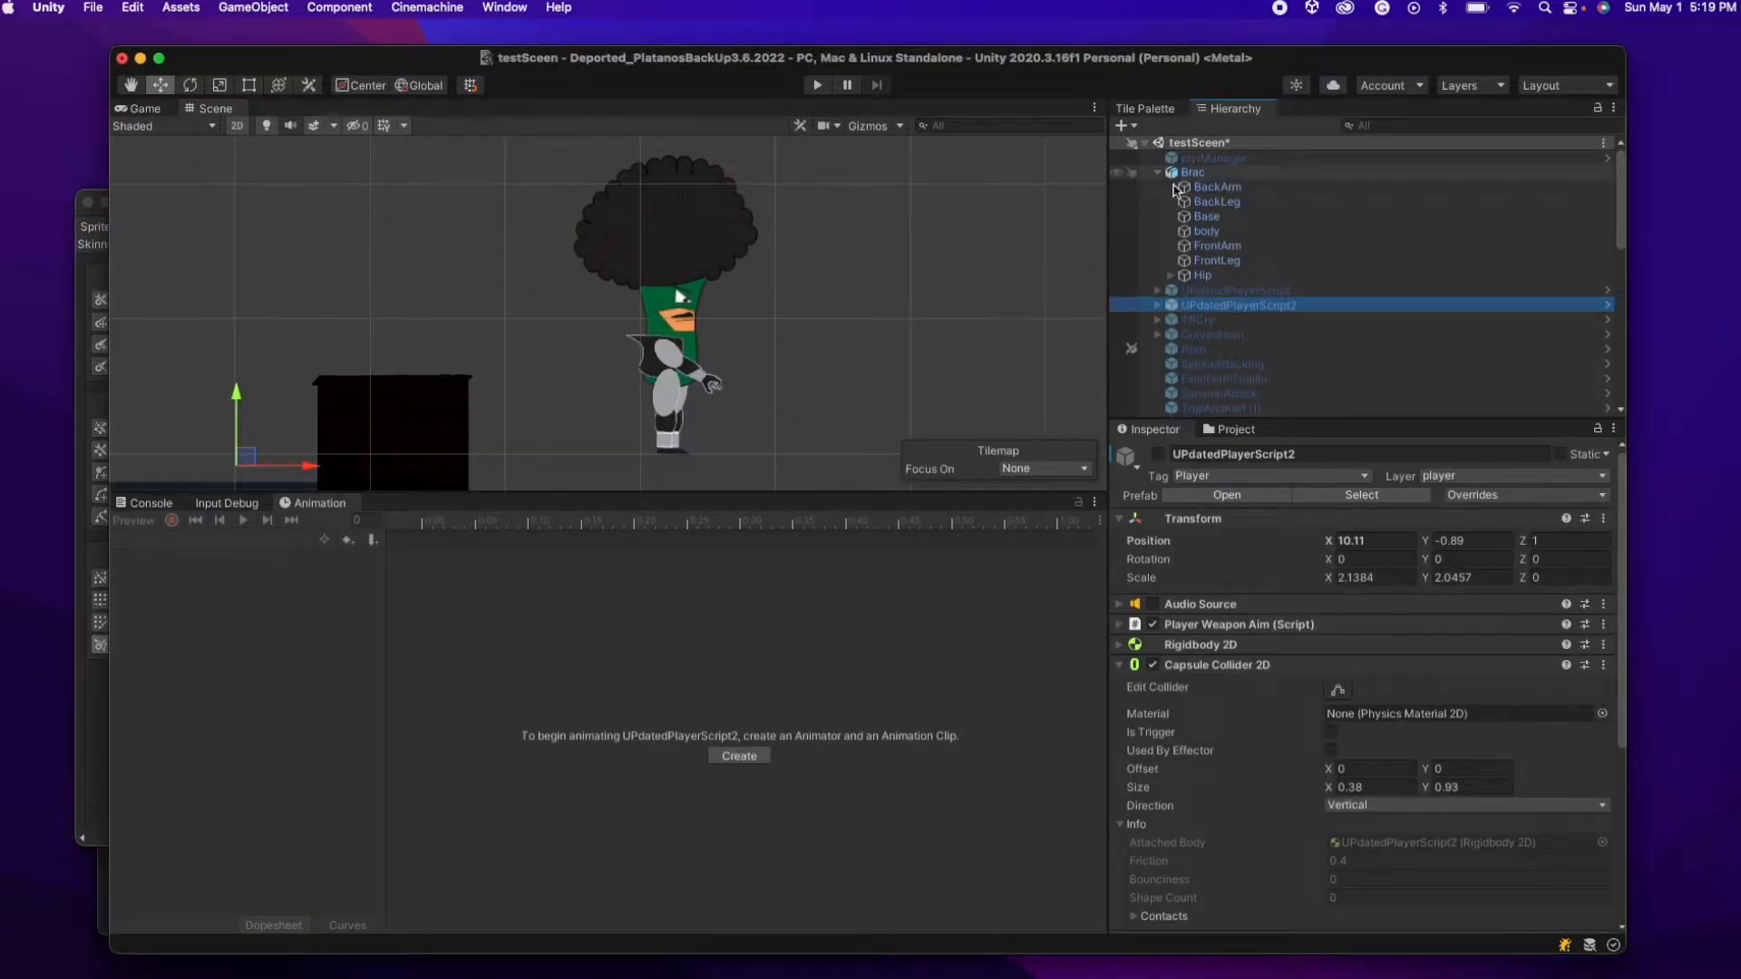
pyautogui.click(1172, 276)
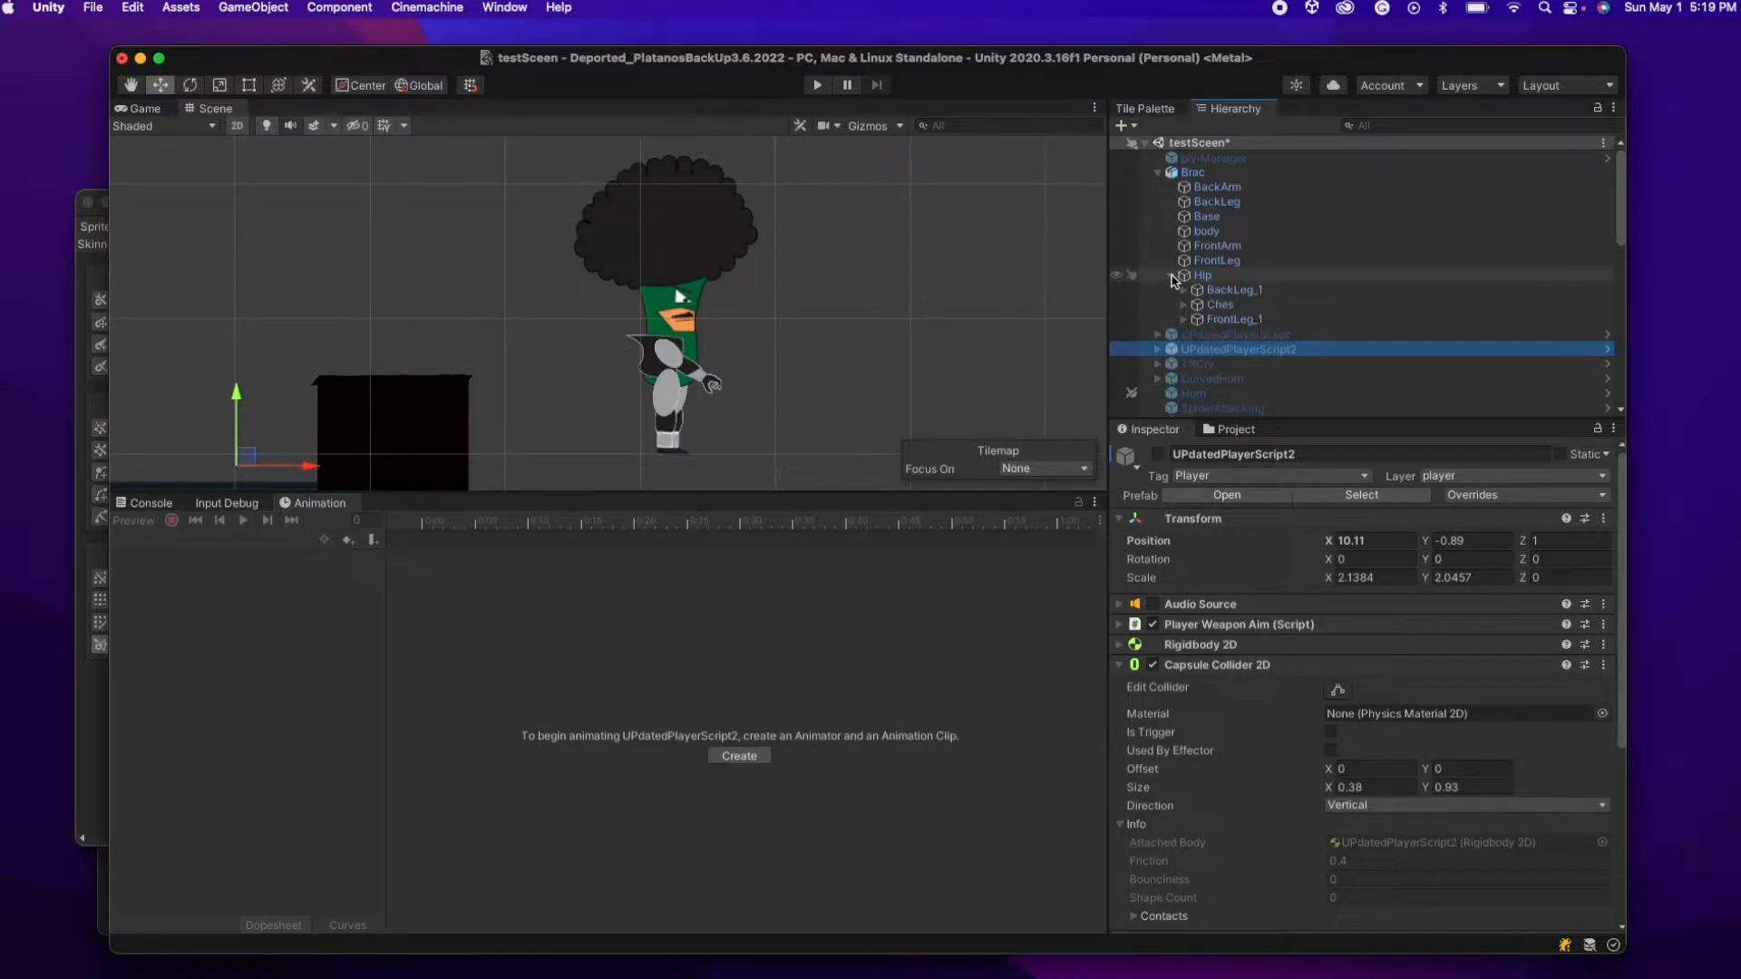
pyautogui.click(1171, 281)
# - Return to the Sprite Editor, parent the Hip bone under Base and apply the change
pyautogui.hotkey('ctrl', 'Up')
pyautogui.click(726, 318)
pyautogui.click(1216, 311)
pyautogui.moveTo(1212, 386); pyautogui.dragTo(1218, 366)
pyautogui.click(1238, 245)
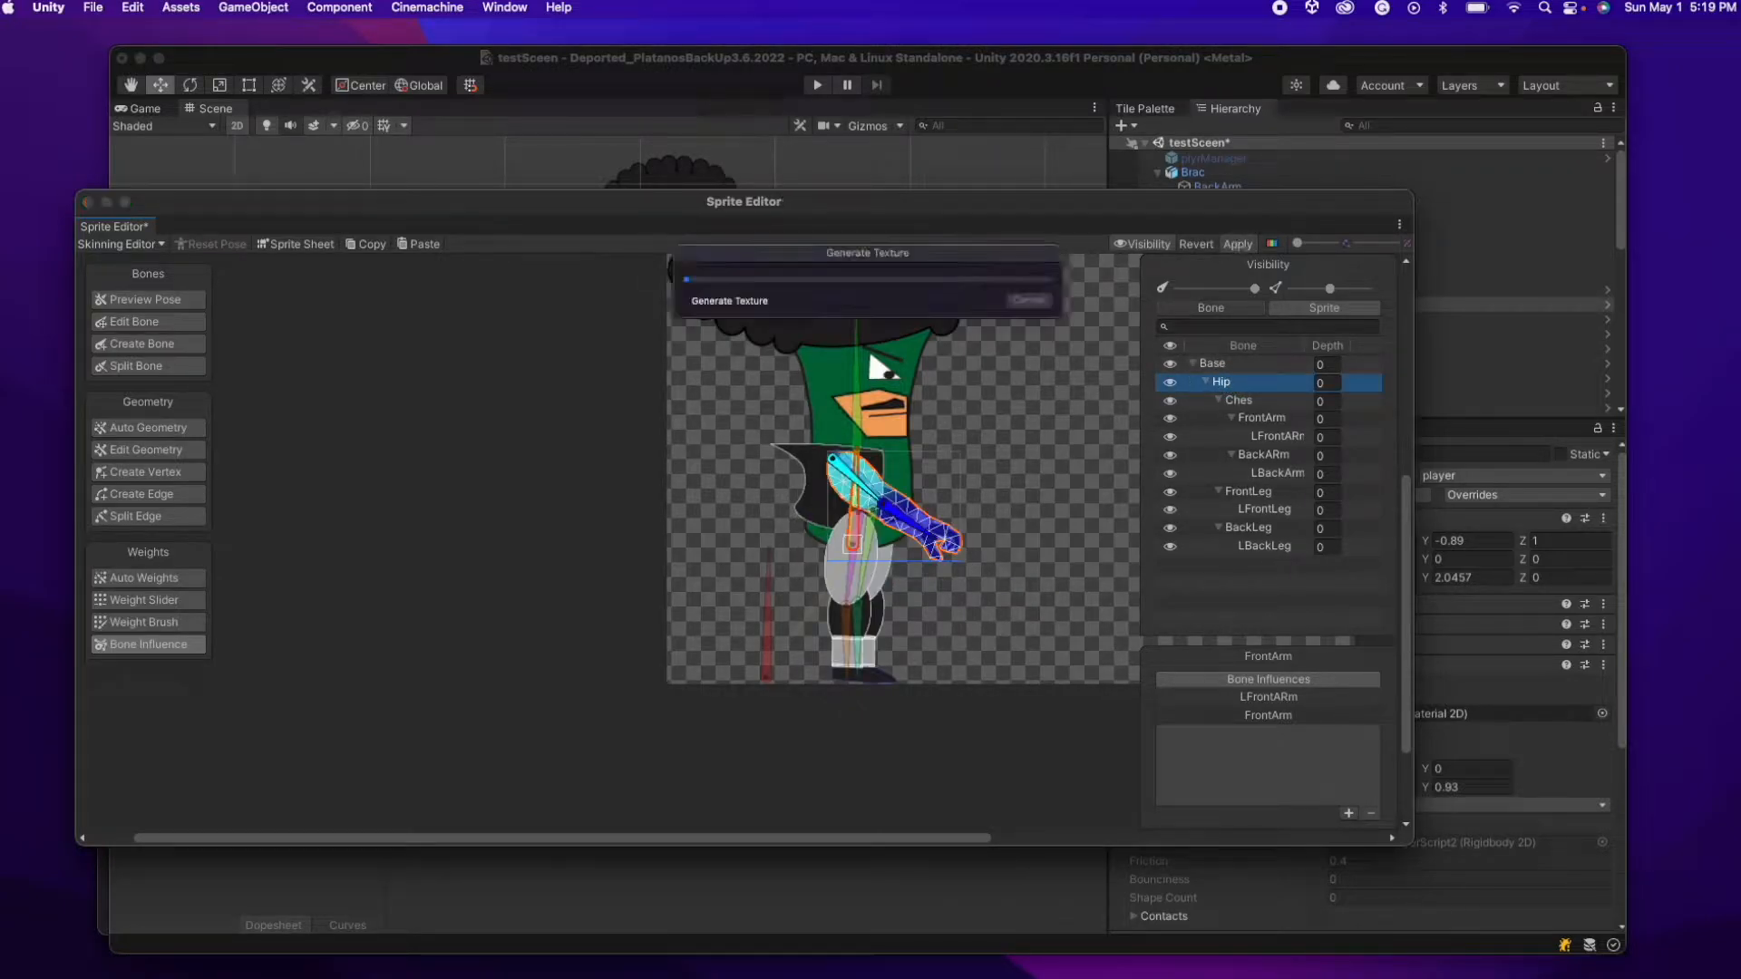
# - Expand the Base and Hip bones in the scene hierarchy and add an IK Manager 2D component to Brac
pyautogui.click(1470, 218)
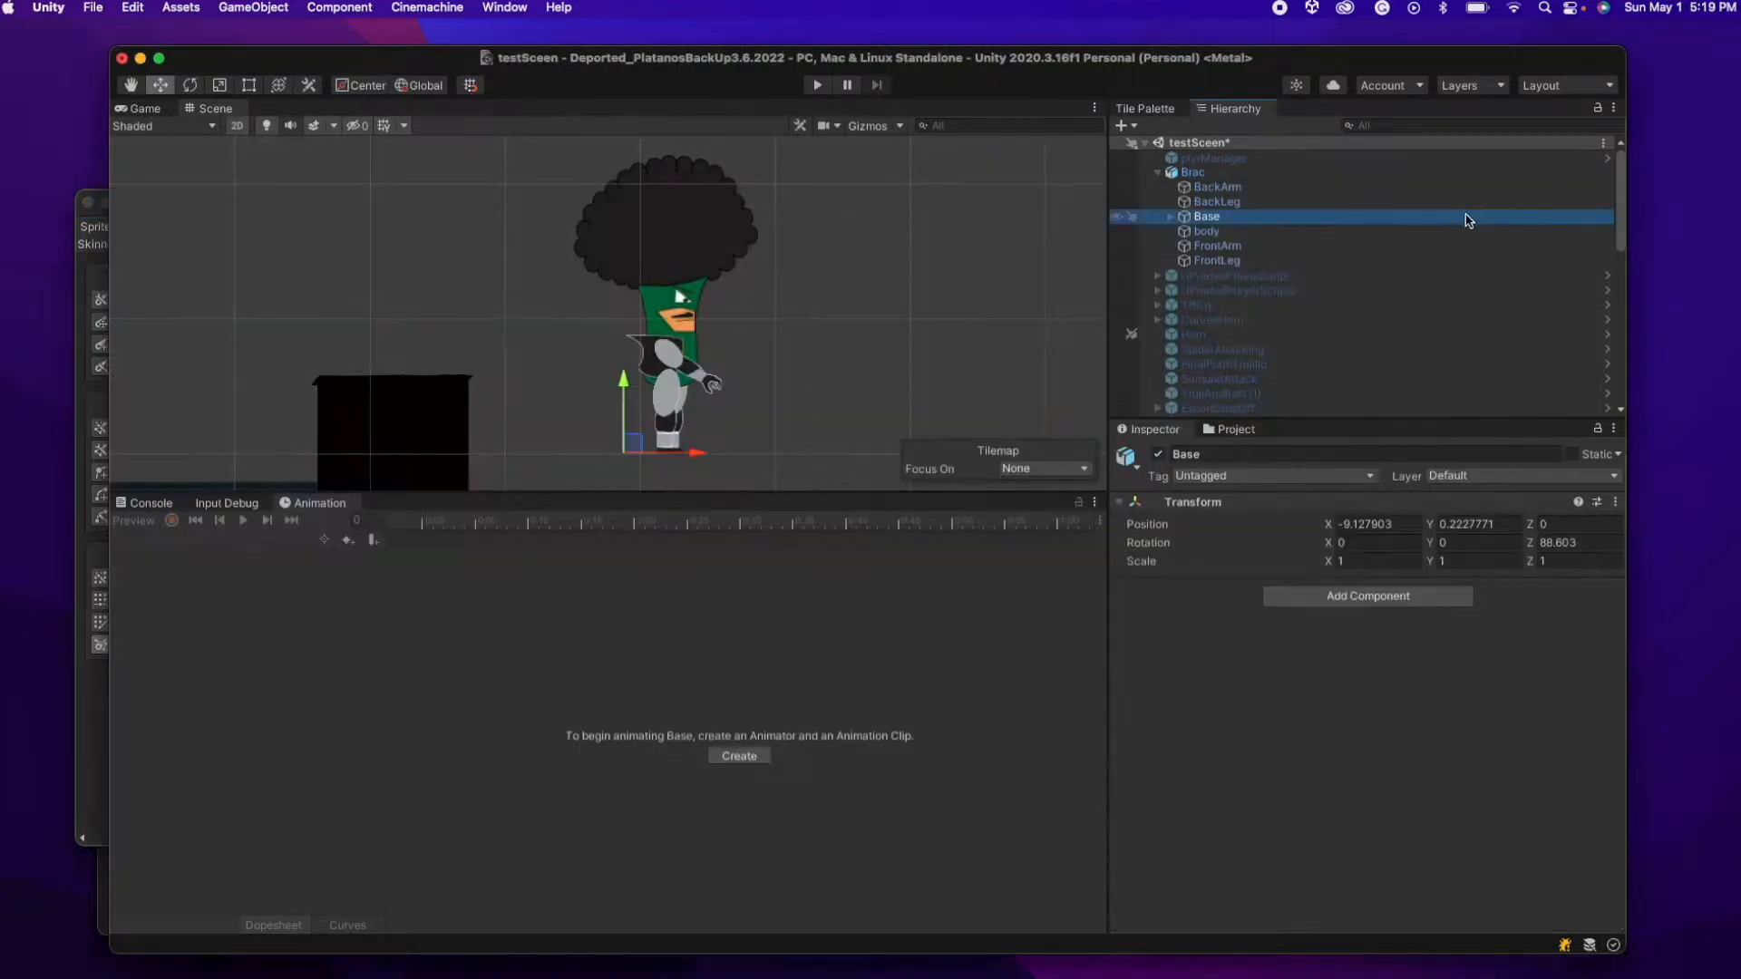
pyautogui.click(1171, 217)
pyautogui.click(1184, 231)
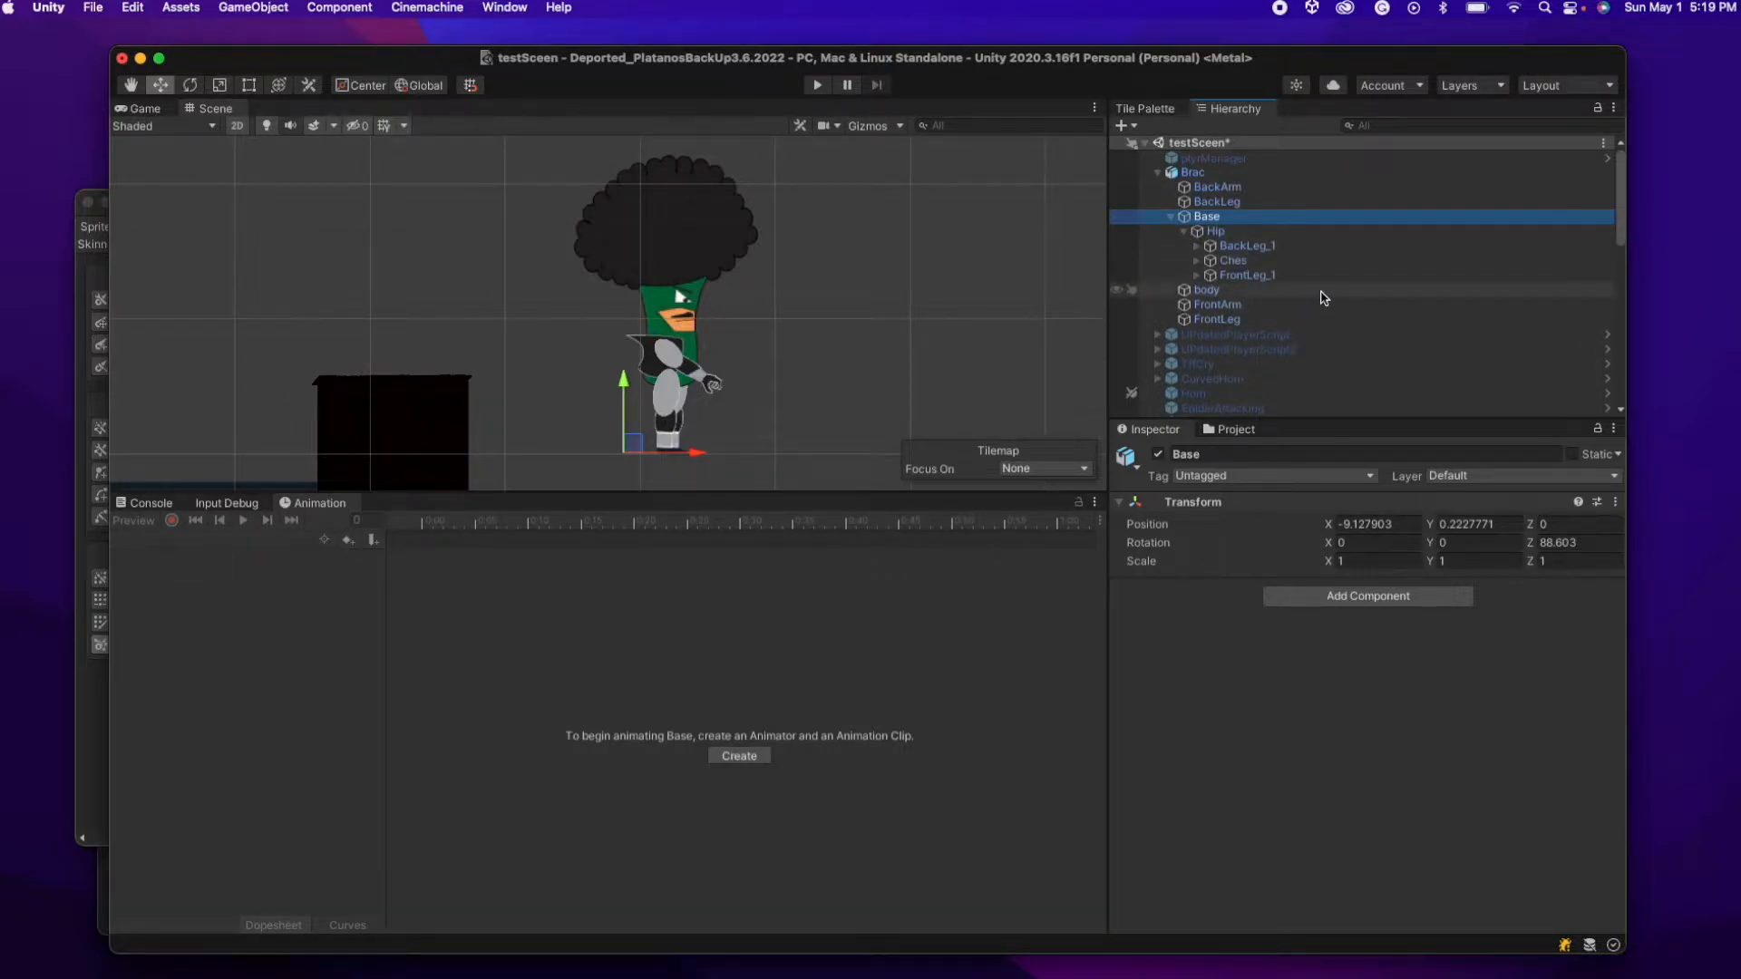
pyautogui.click(1193, 172)
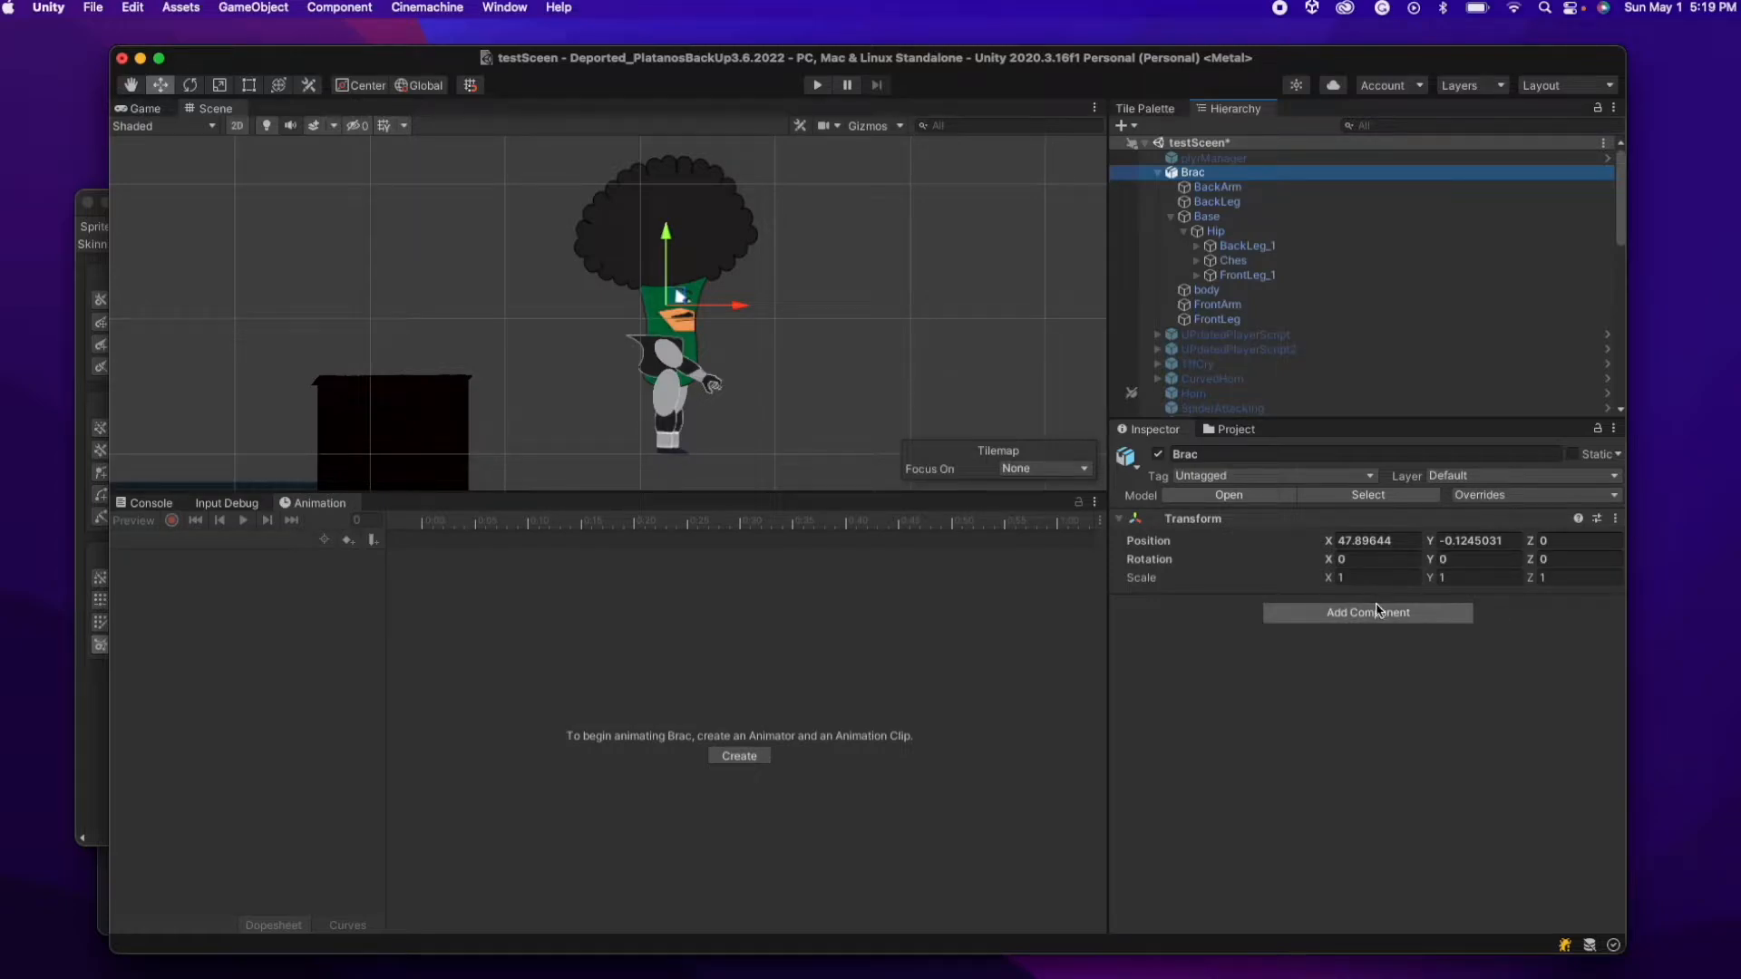
pyautogui.click(1378, 613)
pyautogui.click(1360, 680)
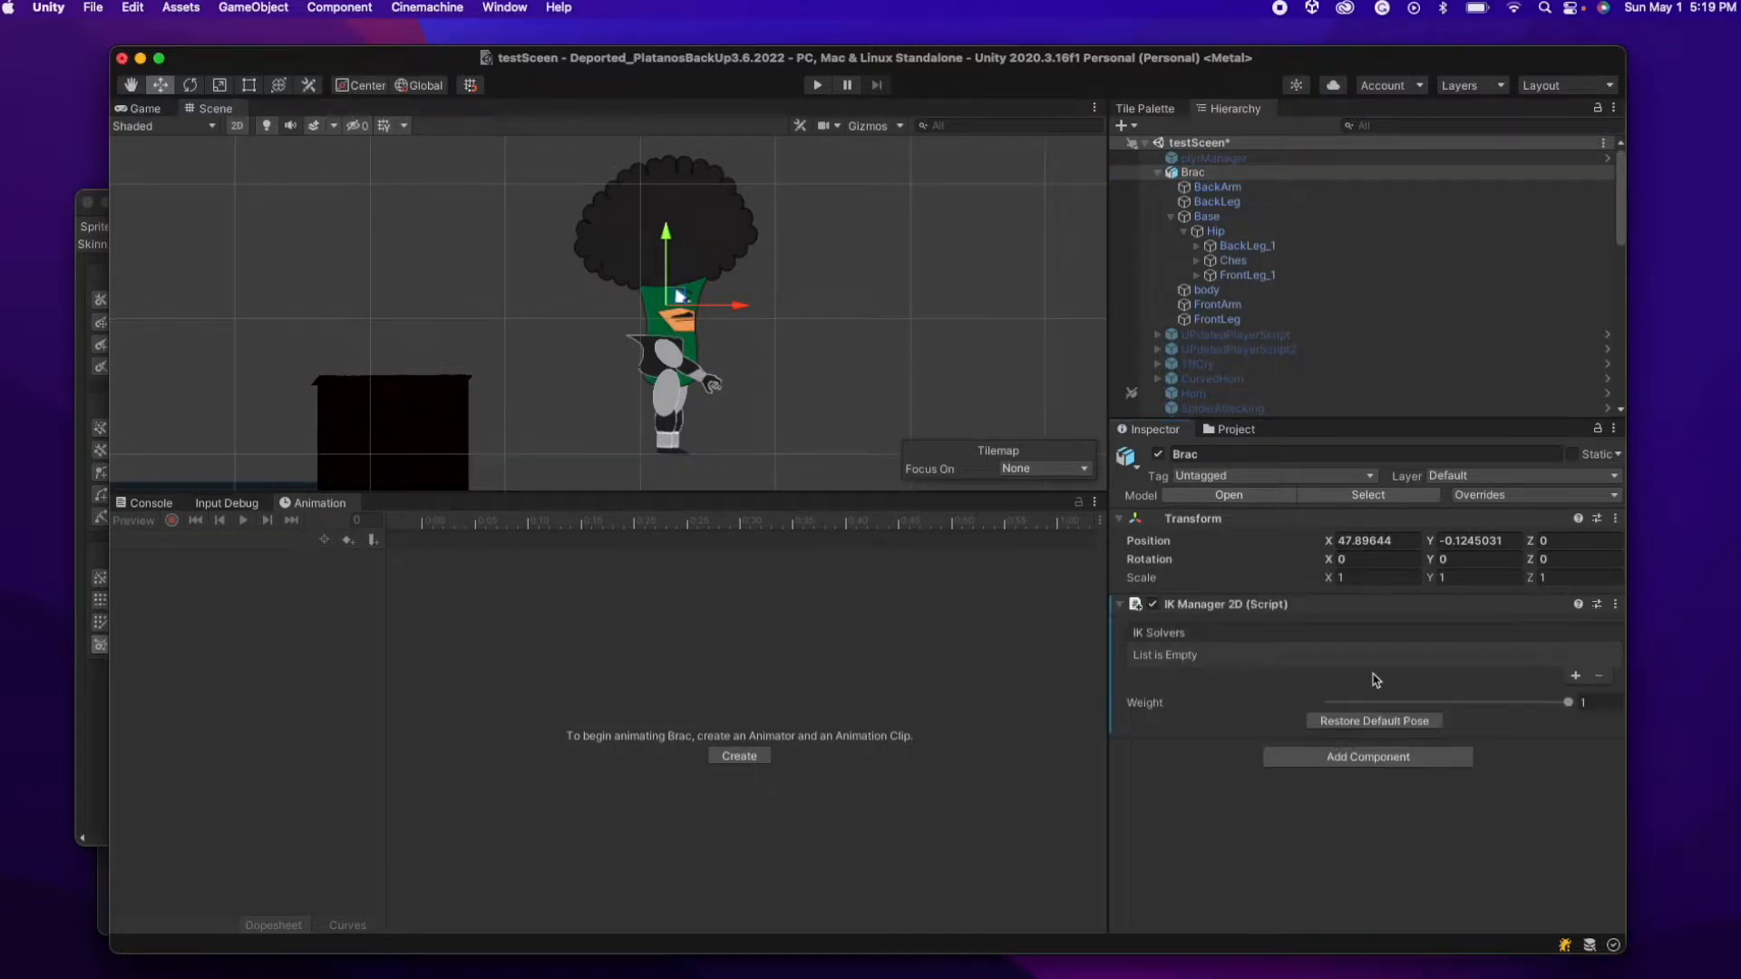
# - Add a Limb solver to Brac's IK Manager and name it FrontLeg LimbSolver2D
pyautogui.click(1577, 678)
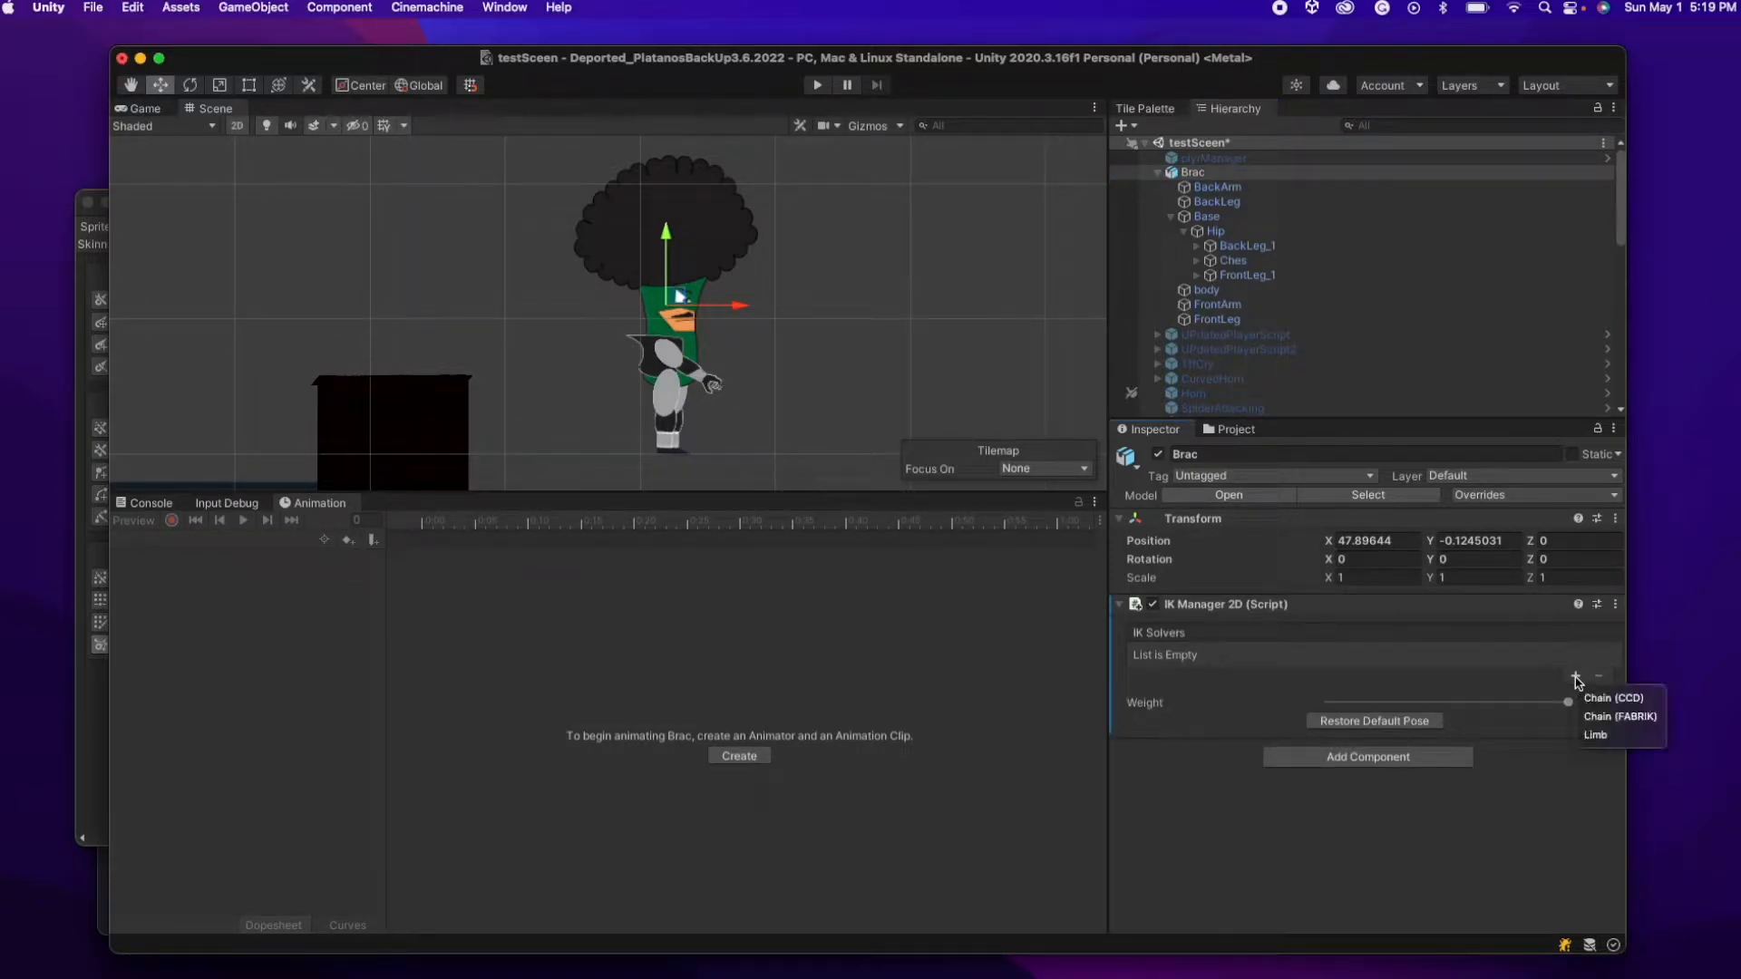
pyautogui.click(1595, 739)
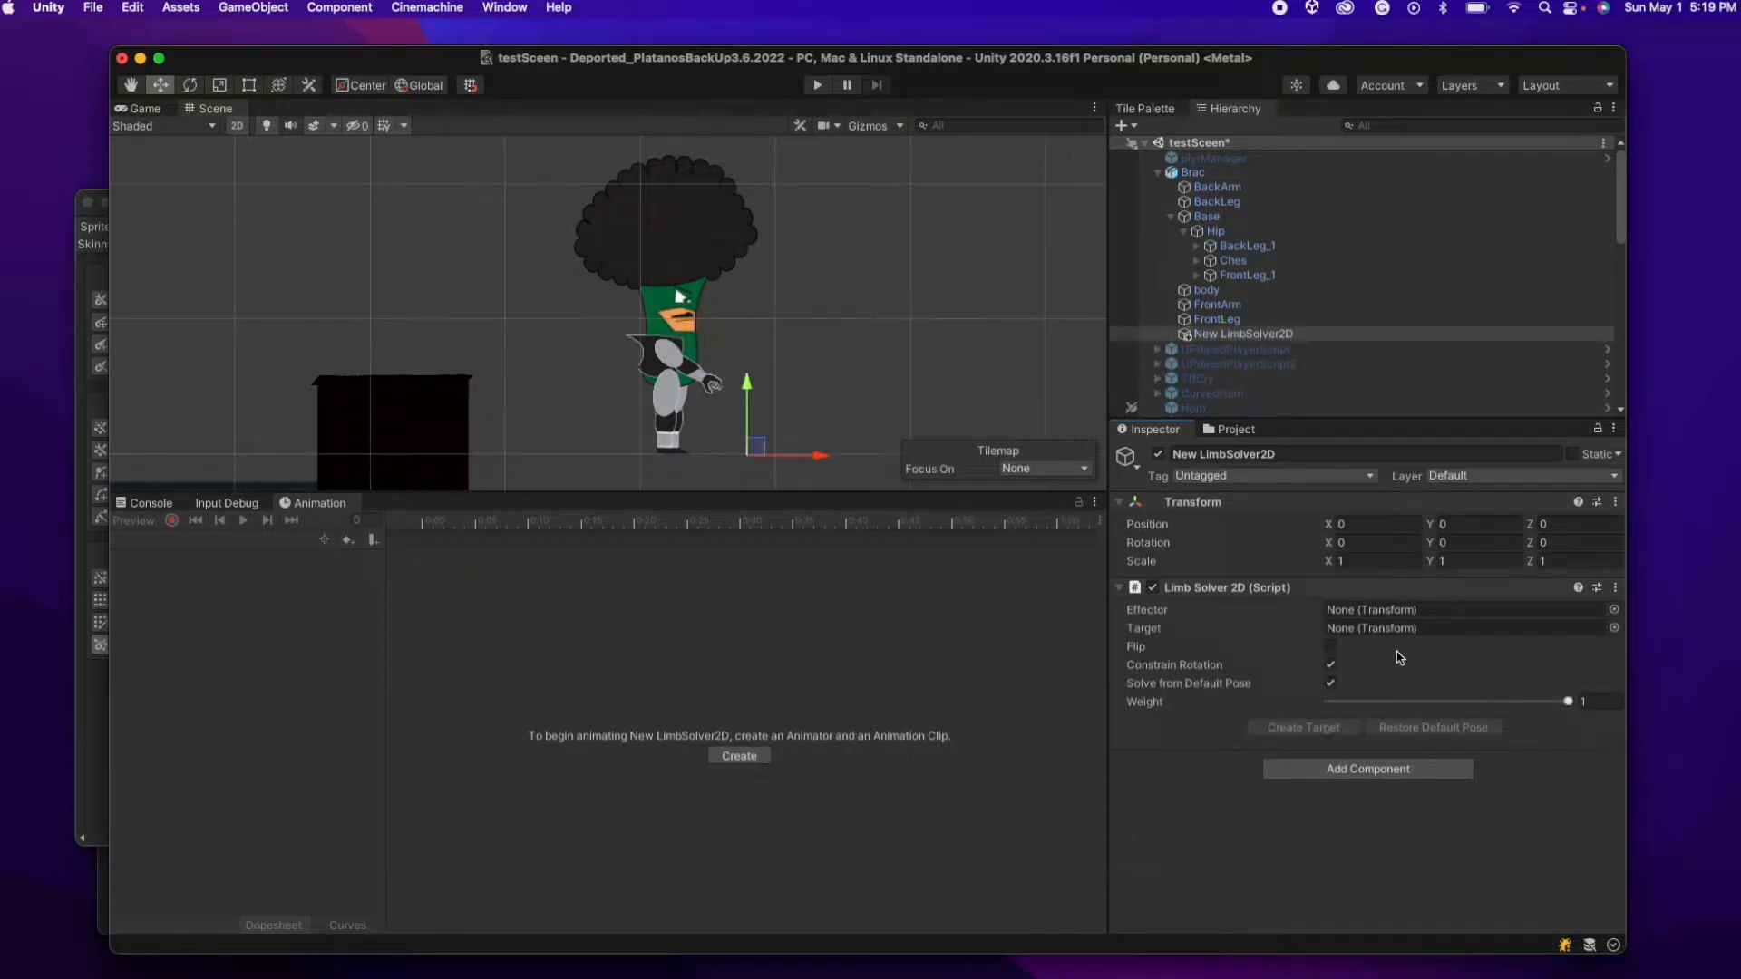
pyautogui.click(1219, 335)
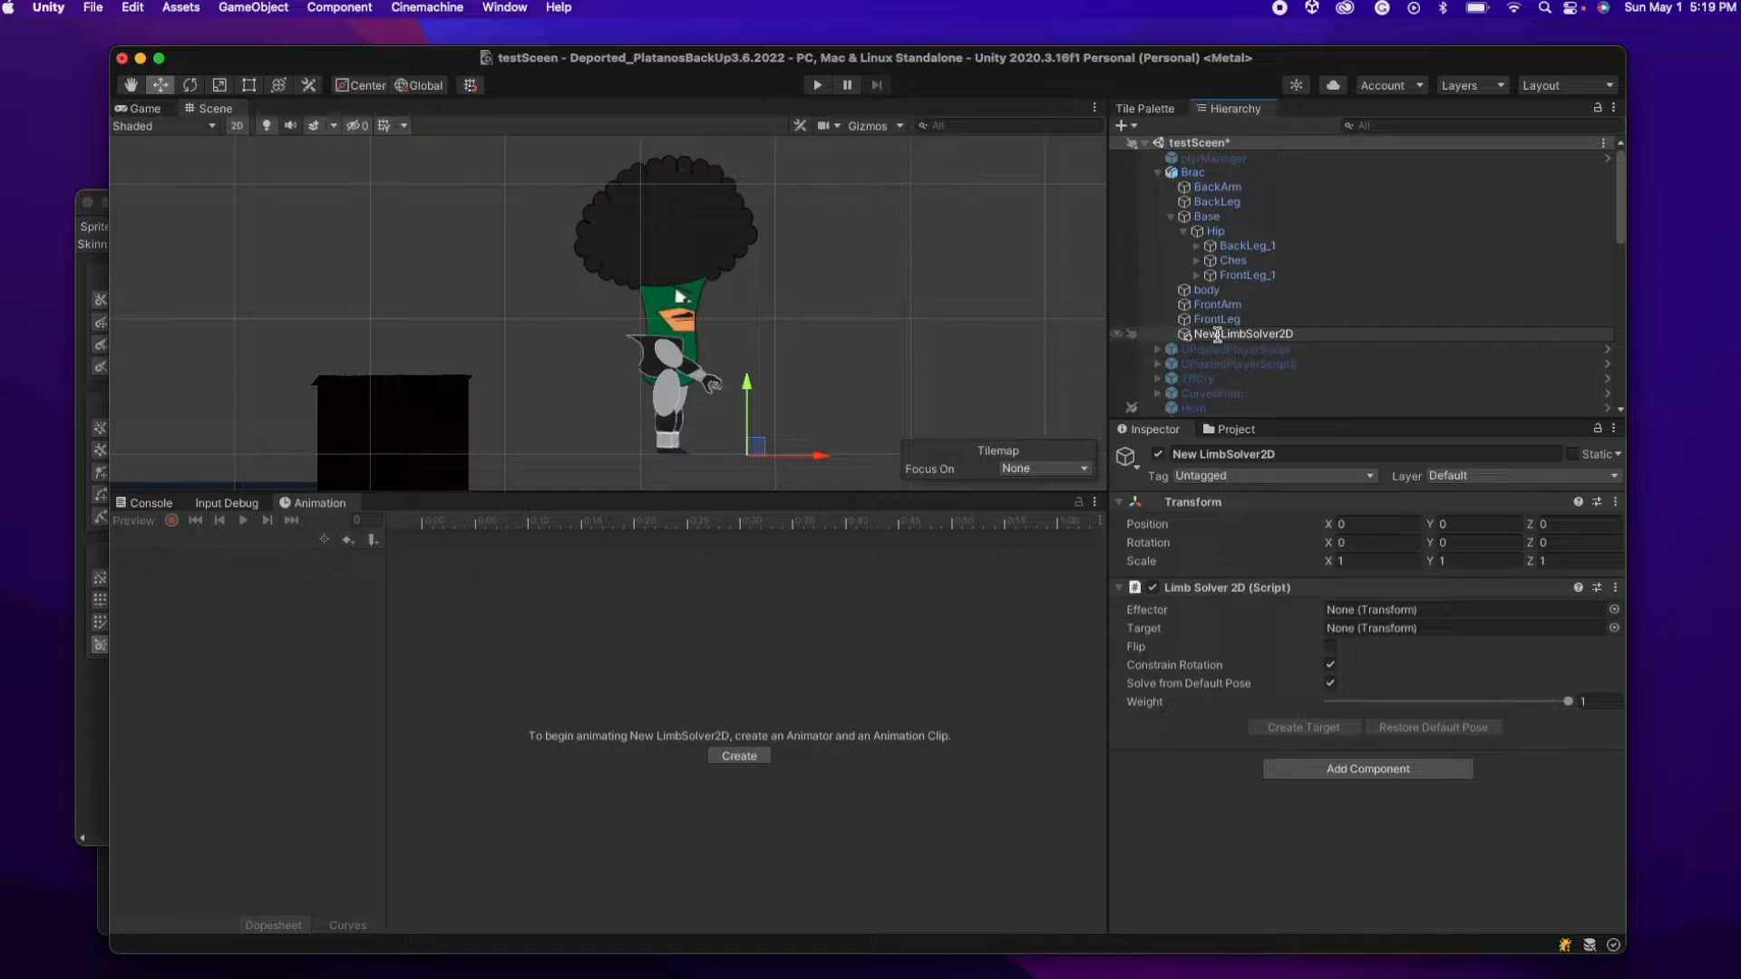
pyautogui.write('FrontLeg')
pyautogui.press('Return')
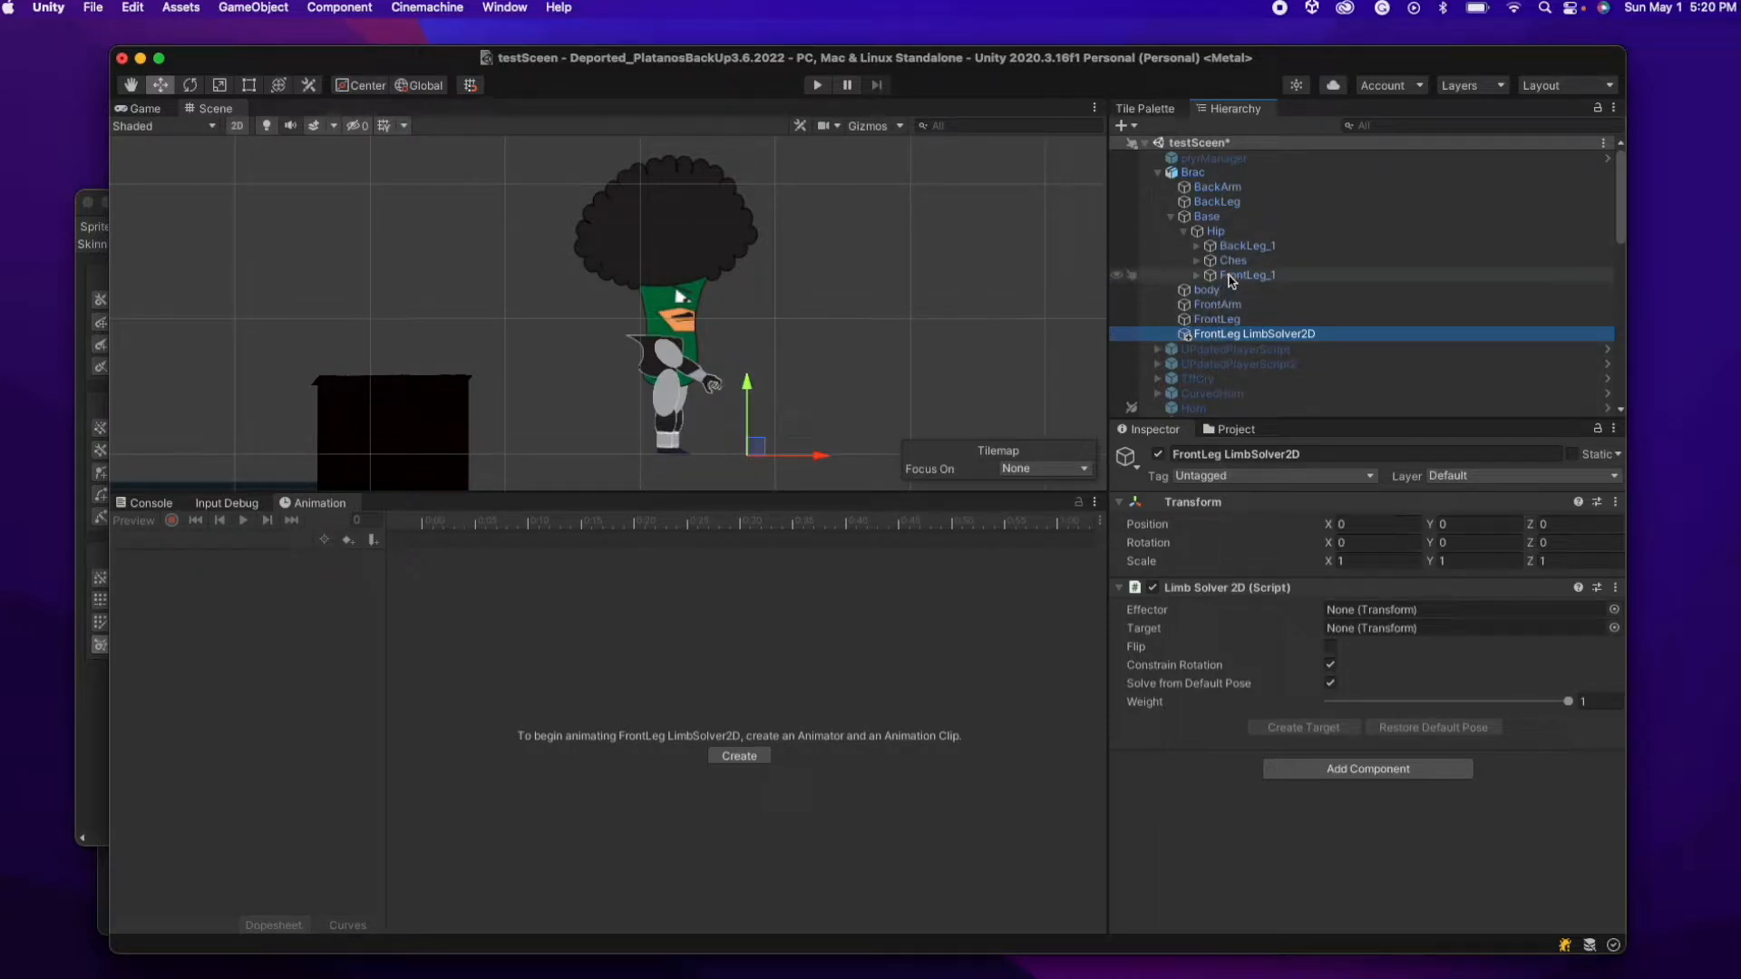
# - Create an empty child named FrontLEgEffector under the LFrontLeg bone and move it to the foot, about X 2.68, Y -0.04
pyautogui.click(1231, 277)
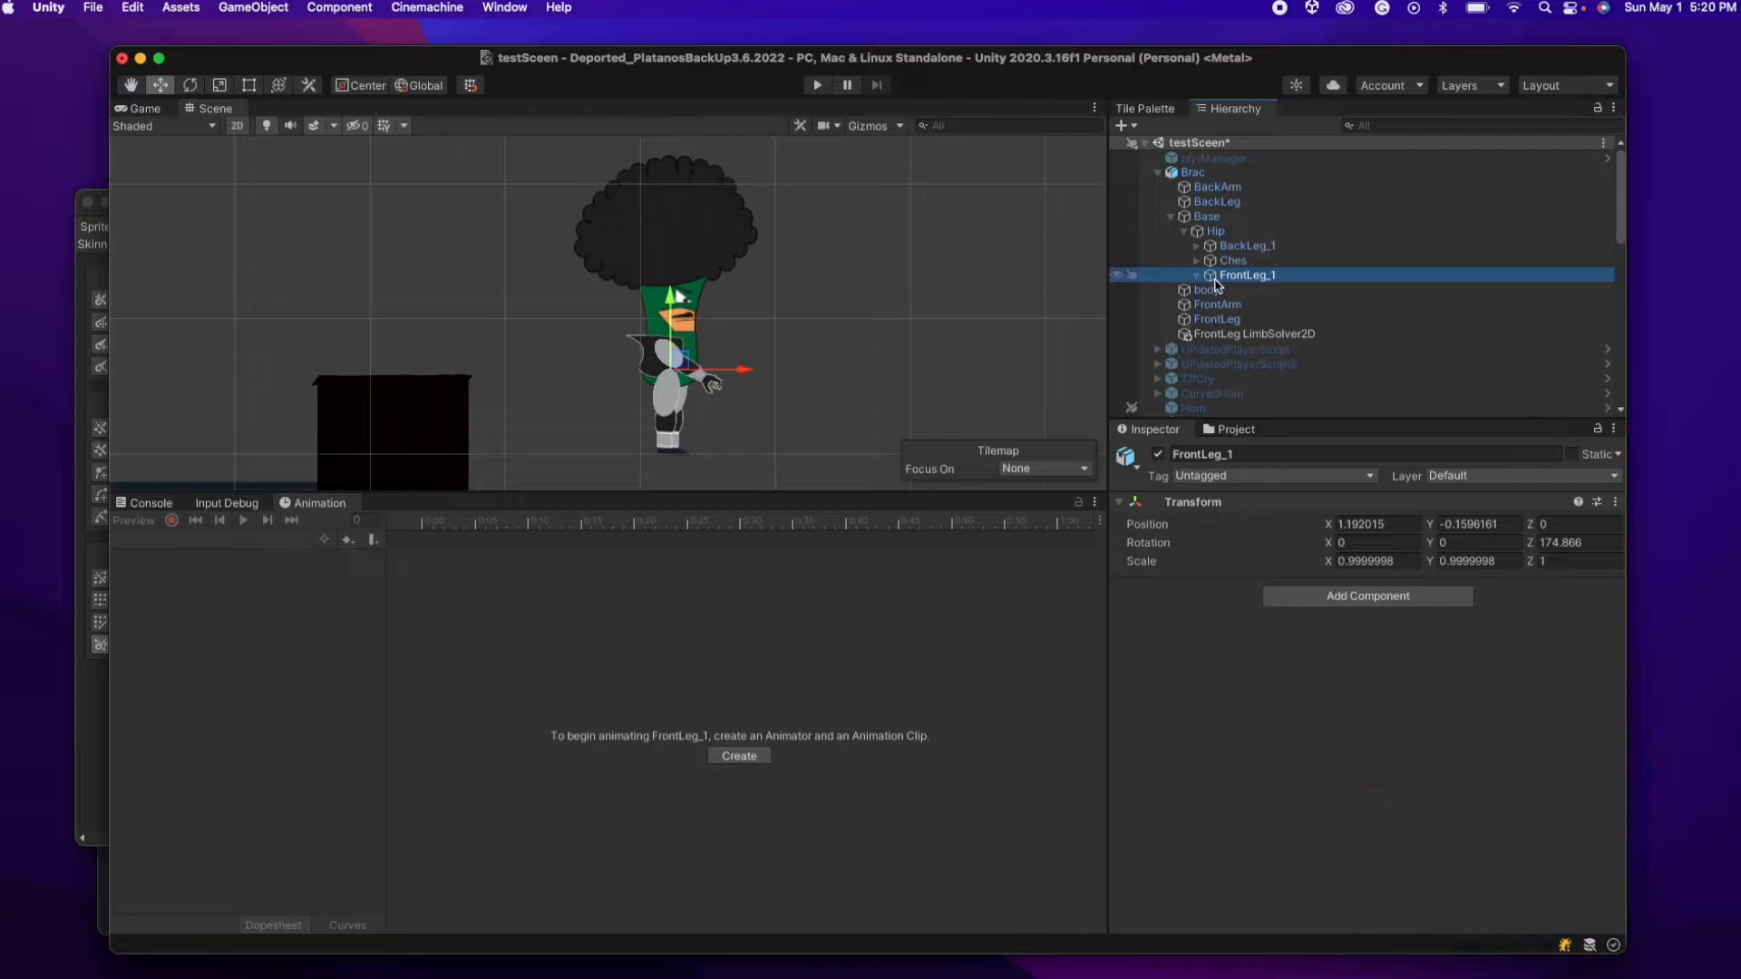
pyautogui.click(1226, 289)
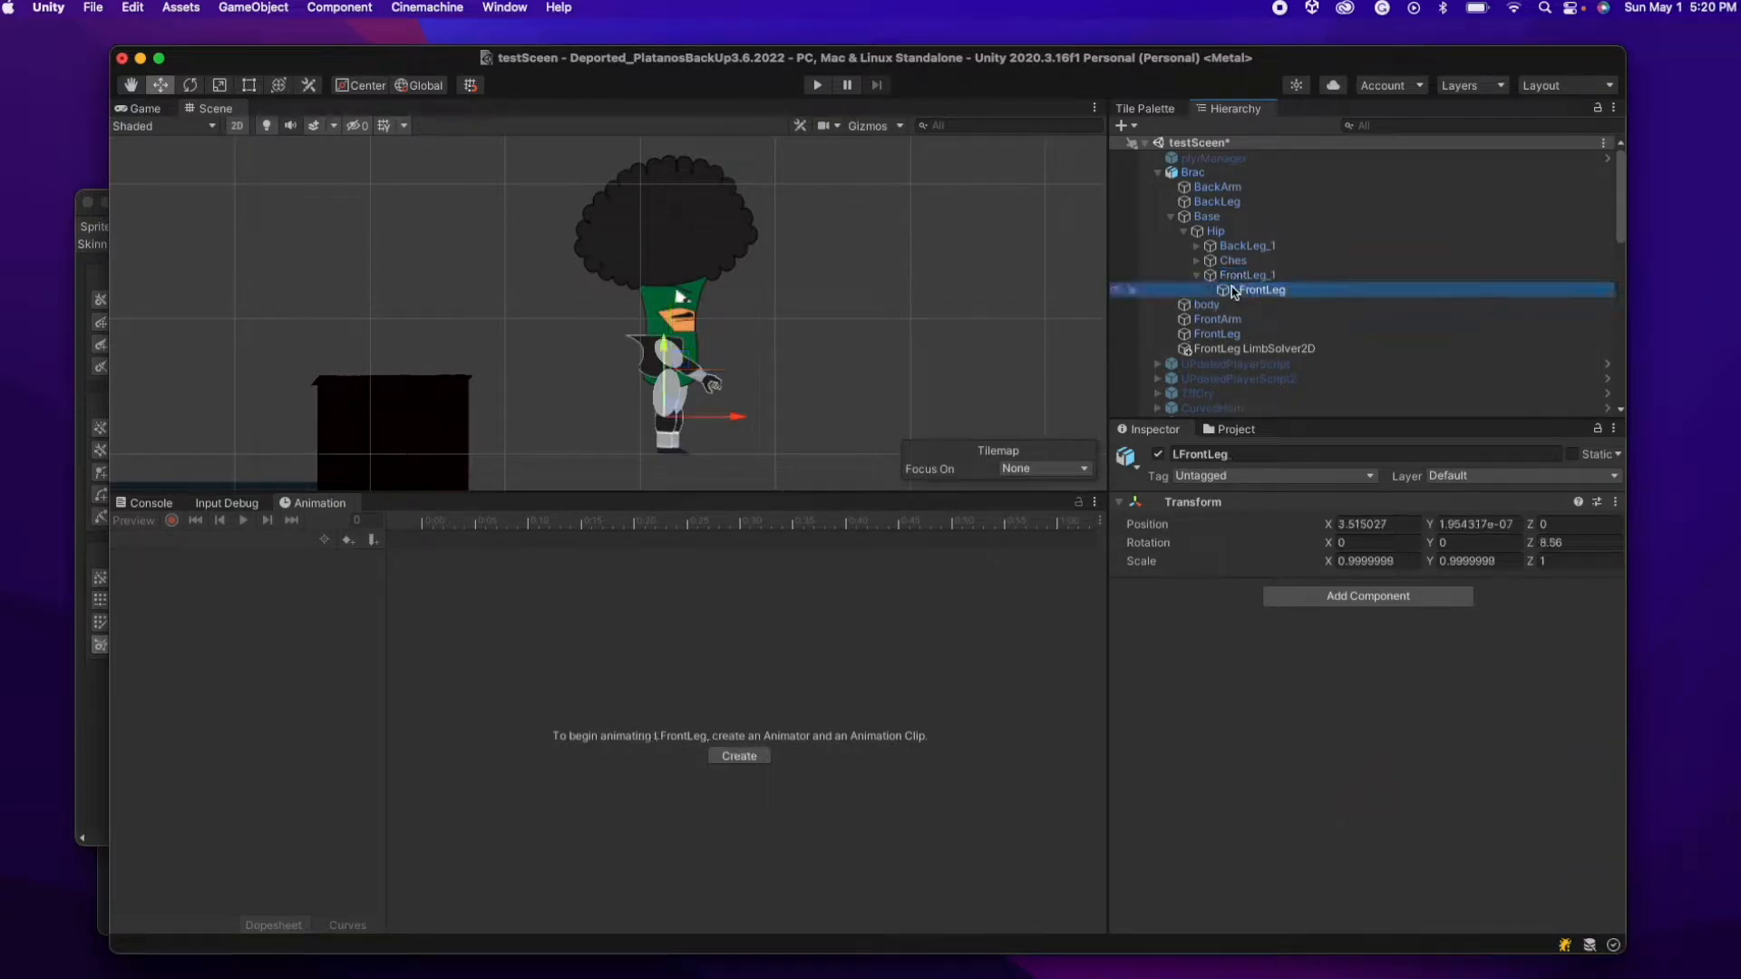
pyautogui.rightClick(1233, 288)
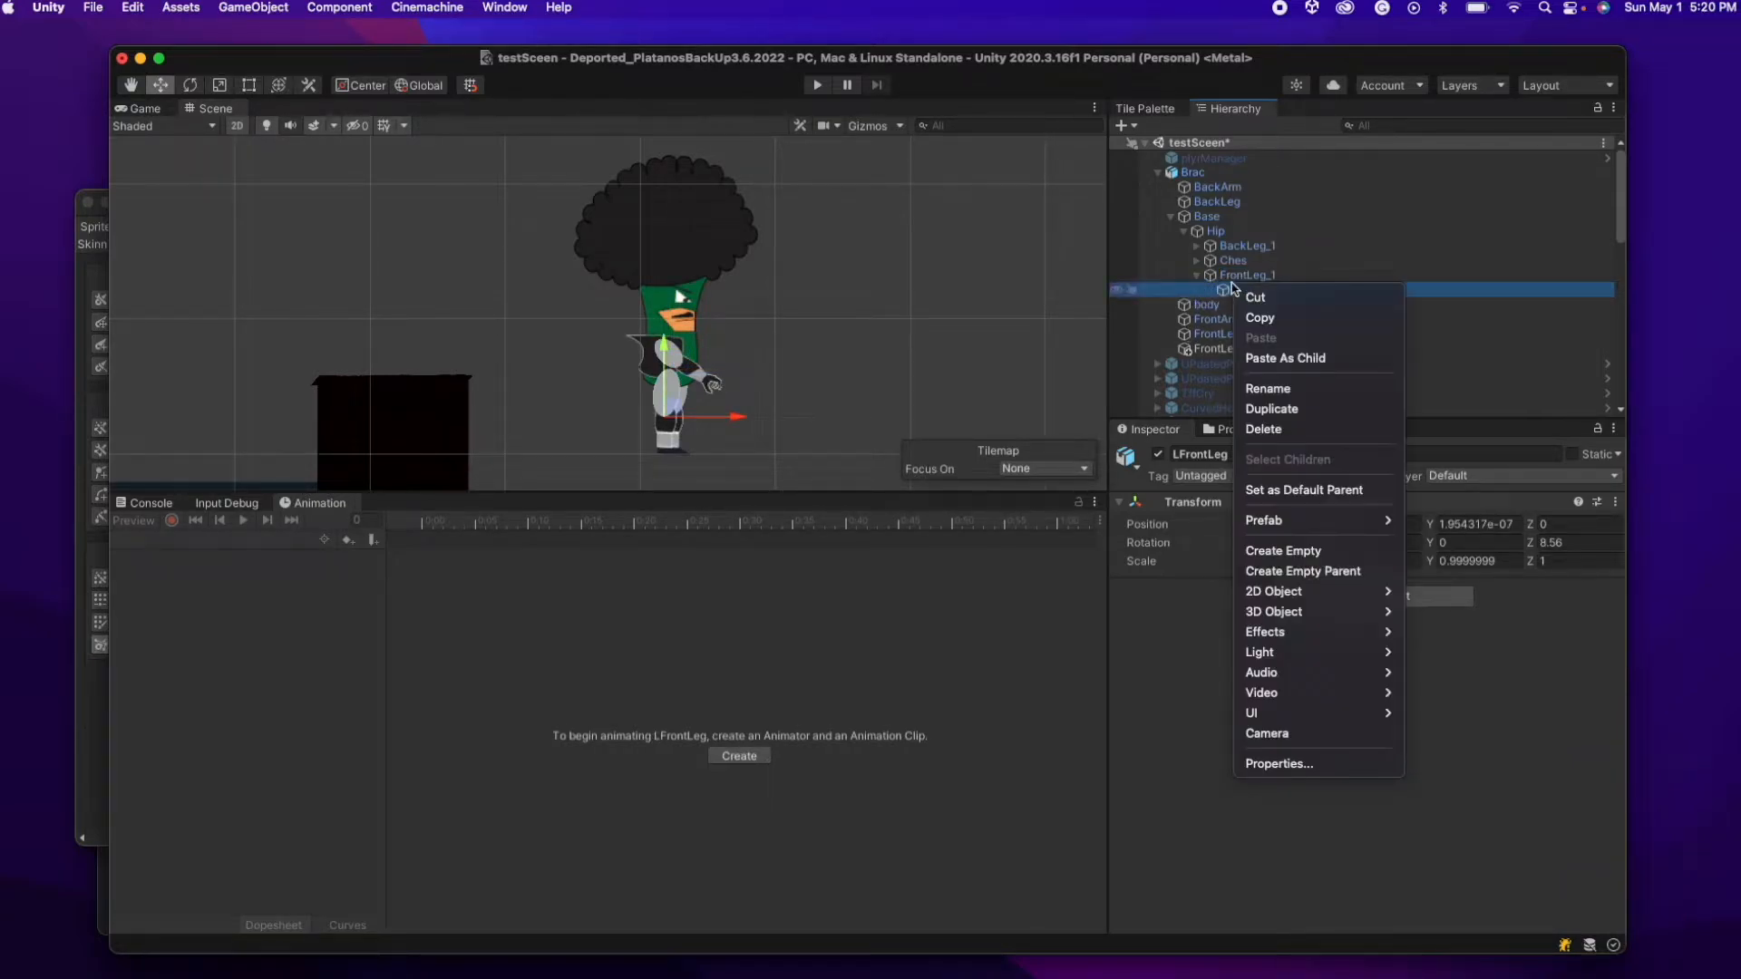
pyautogui.click(1294, 550)
pyautogui.write('FrontLEgEffector')
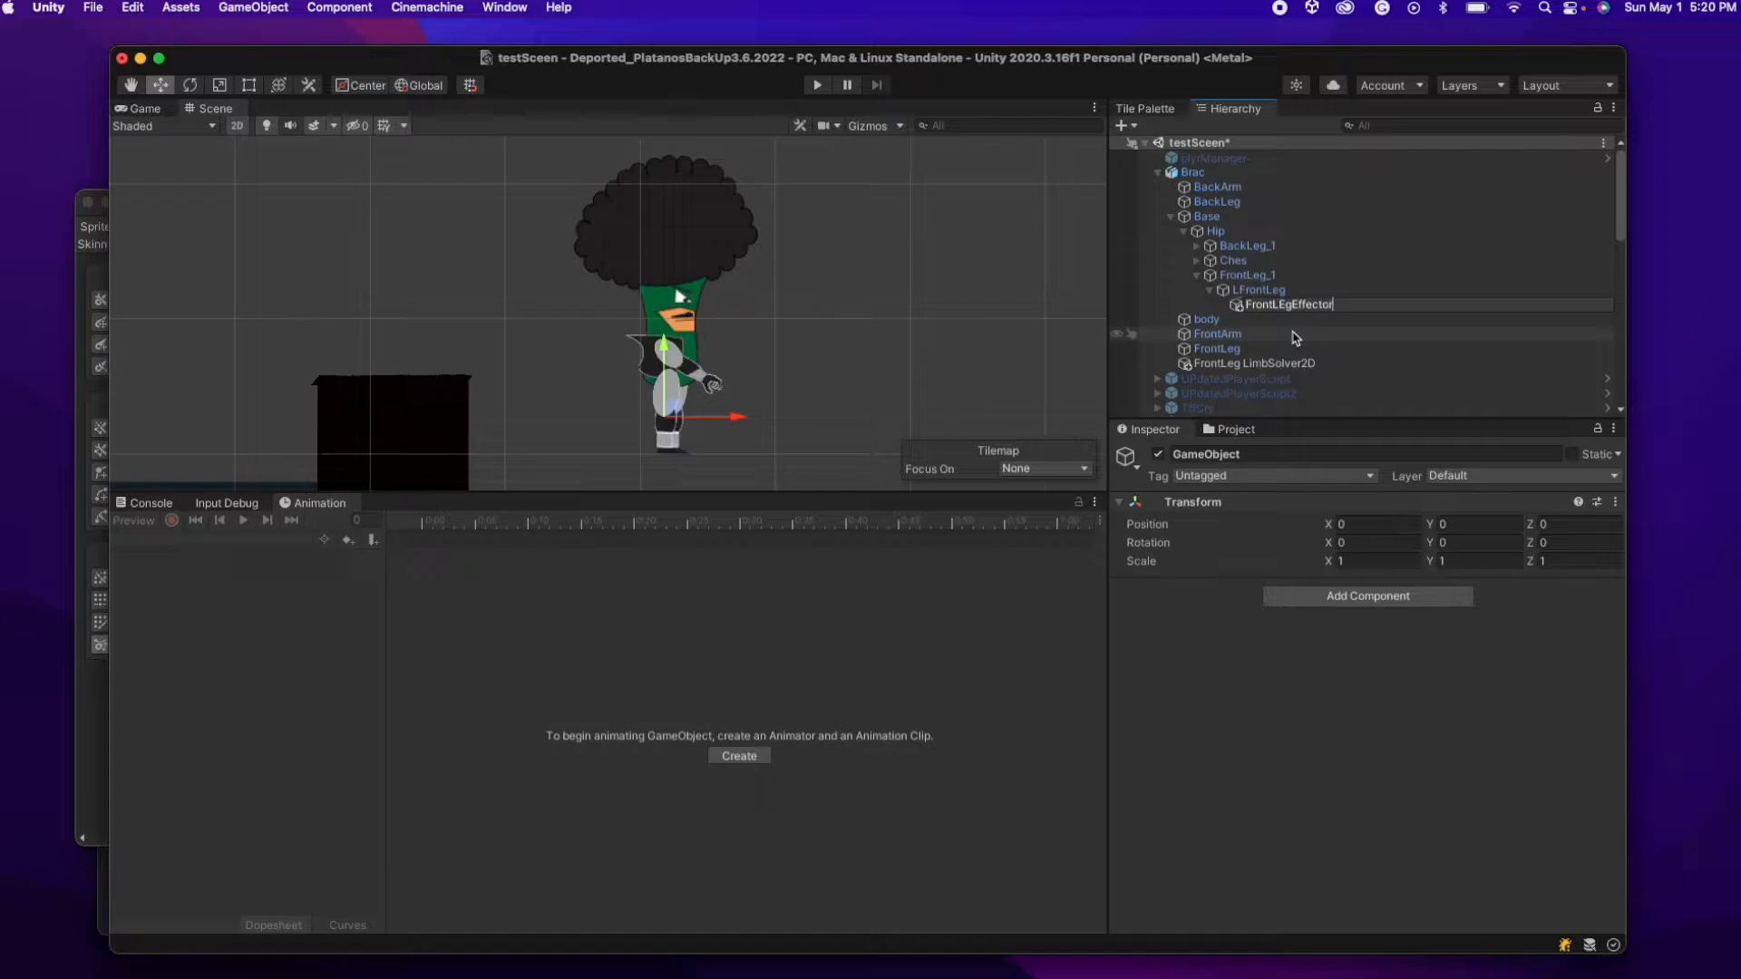
pyautogui.press('Return')
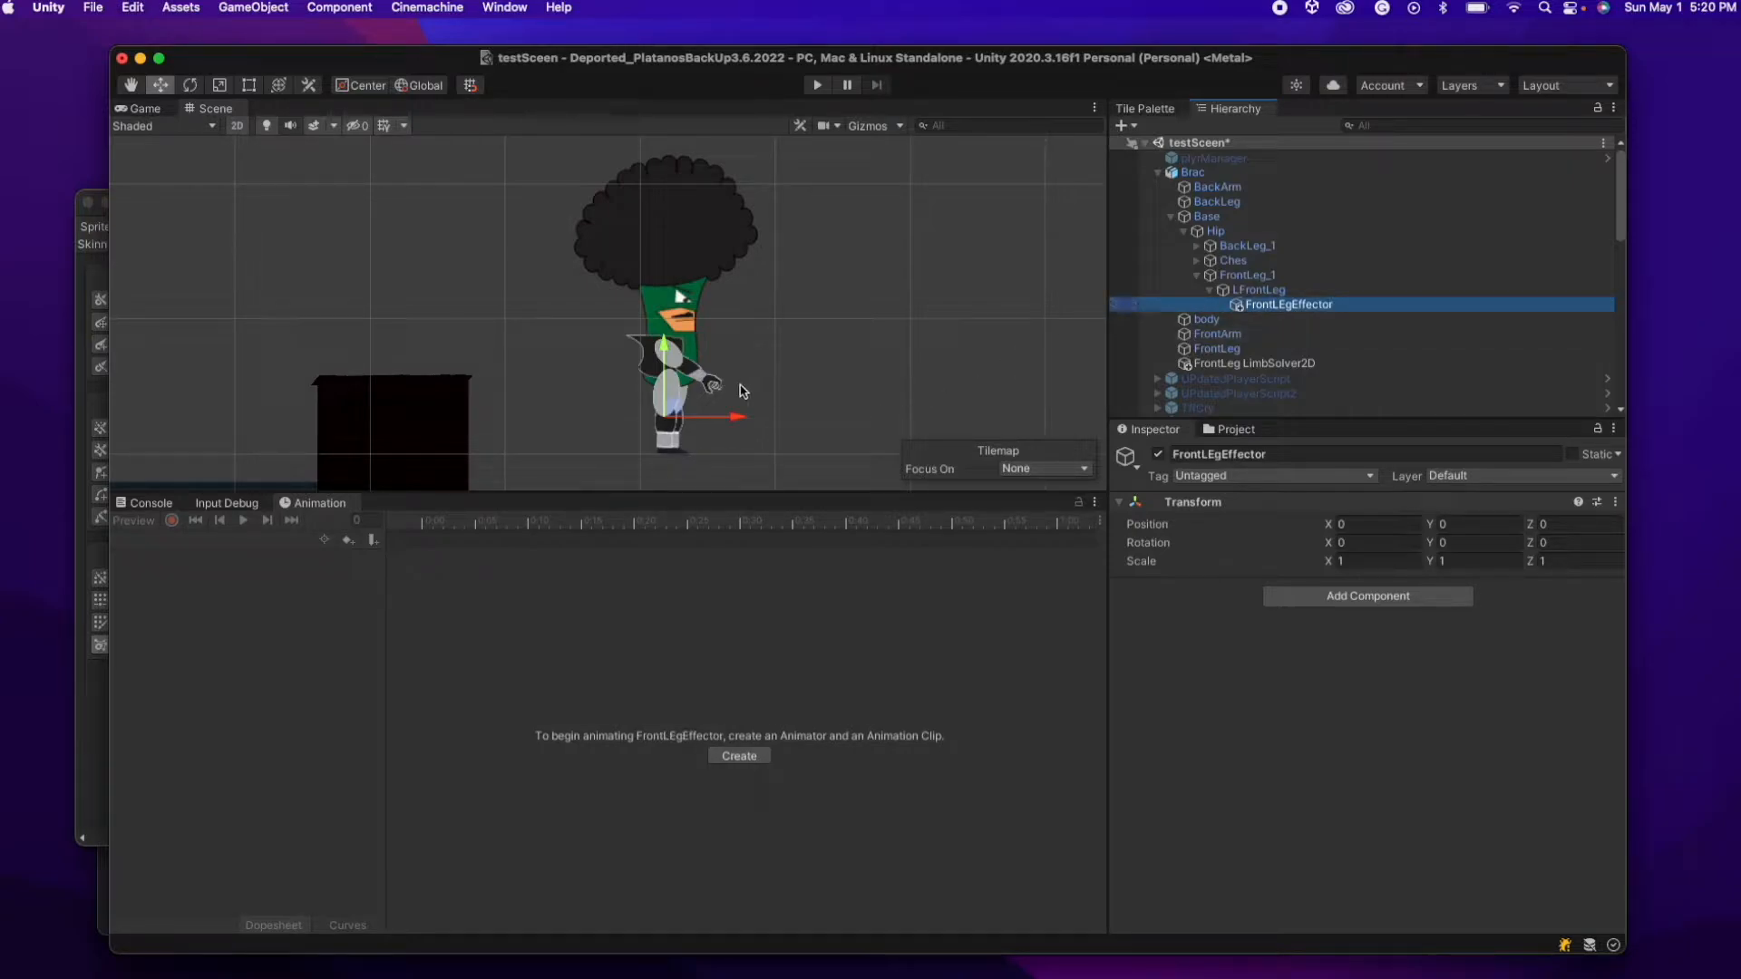
pyautogui.moveTo(665, 388); pyautogui.dragTo(660, 423)
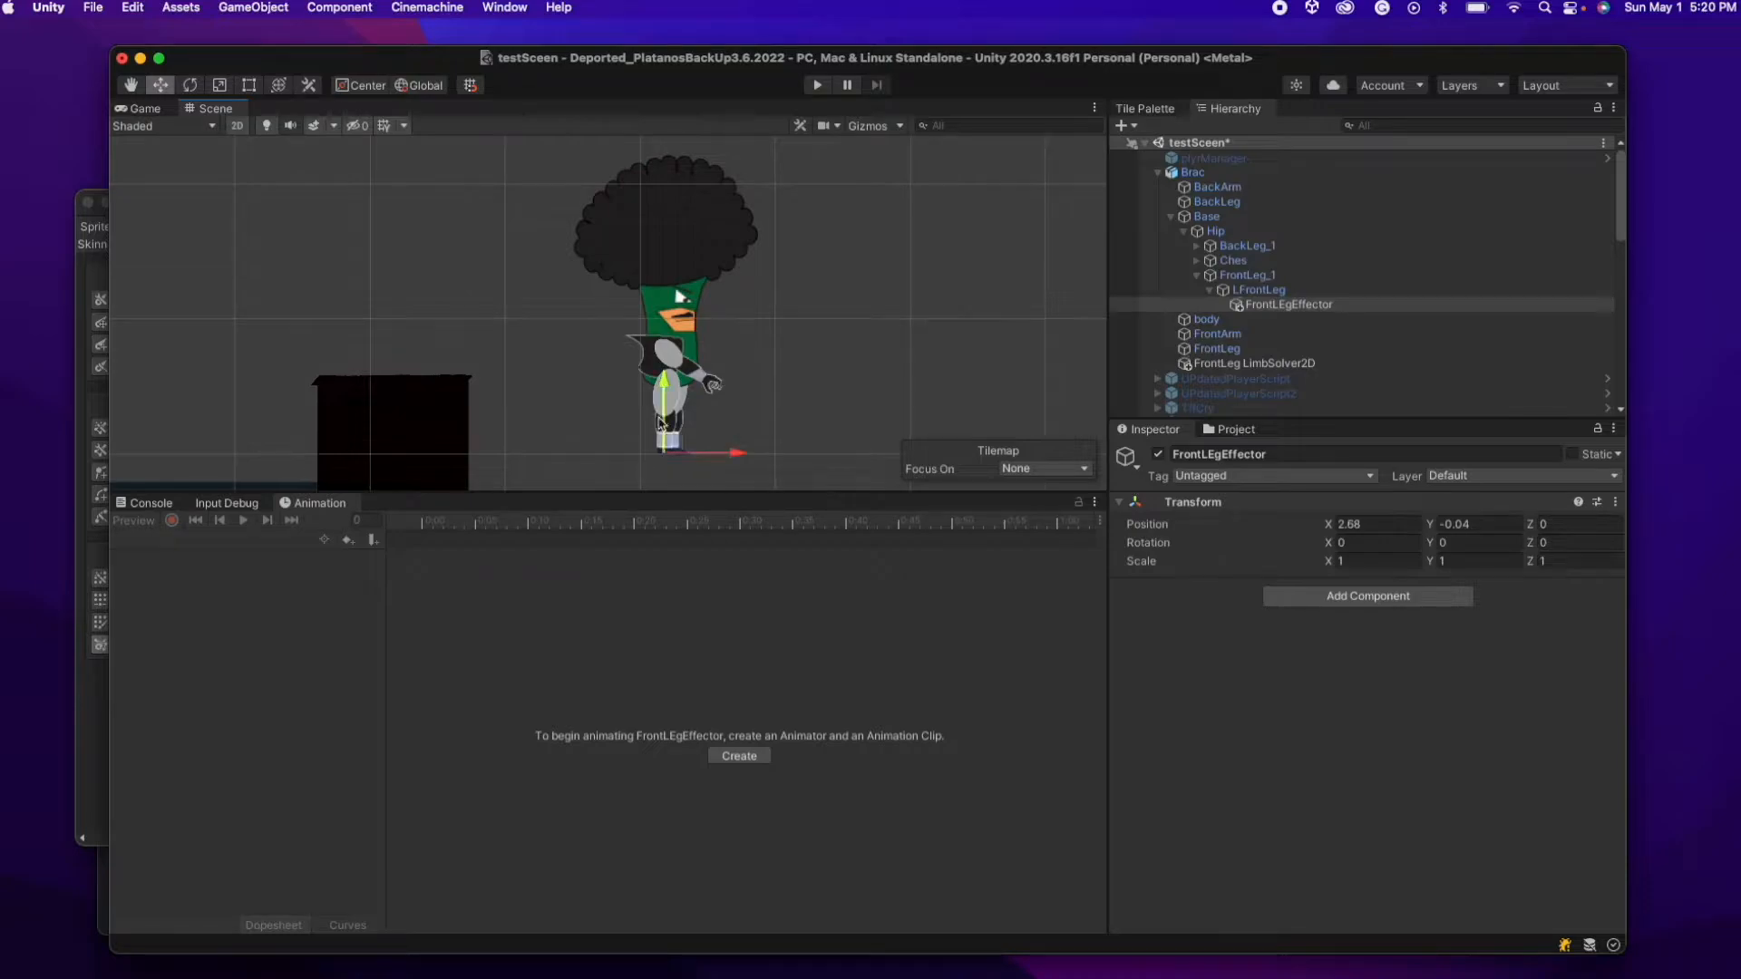
# - Assign FrontLEgEffector as the effector of FrontLeg LimbSolver2D and create the solver's target
pyautogui.click(1301, 364)
pyautogui.moveTo(1321, 311); pyautogui.dragTo(1357, 611)
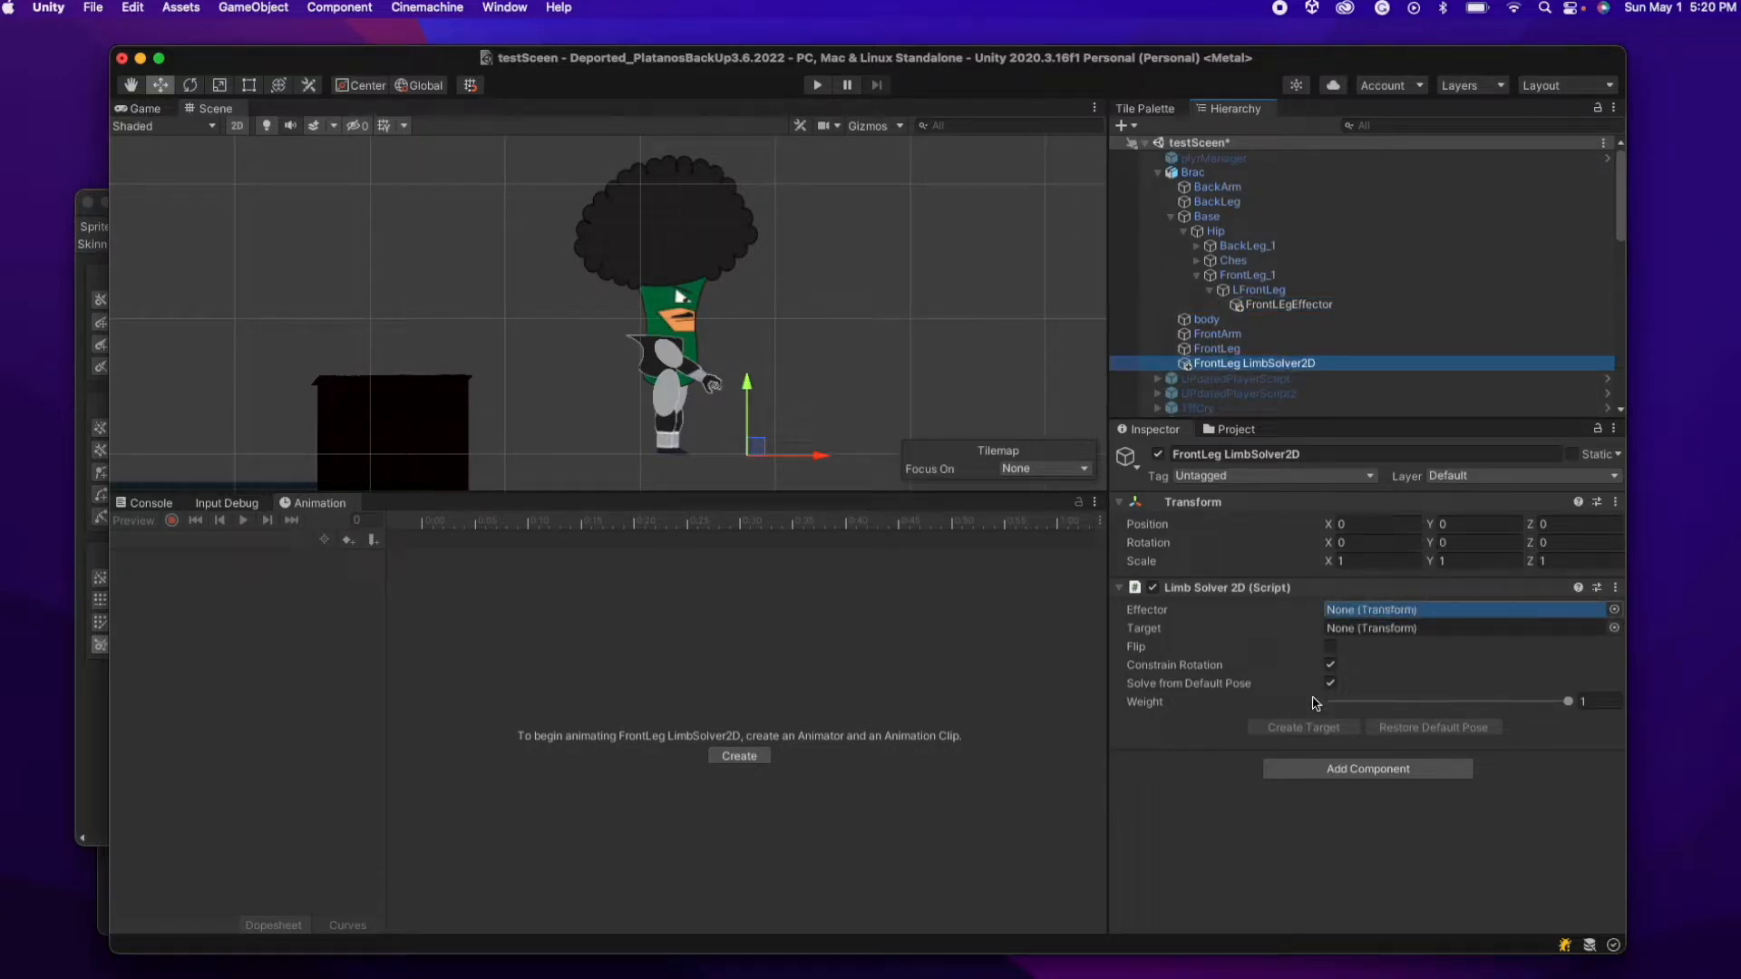
pyautogui.click(1310, 731)
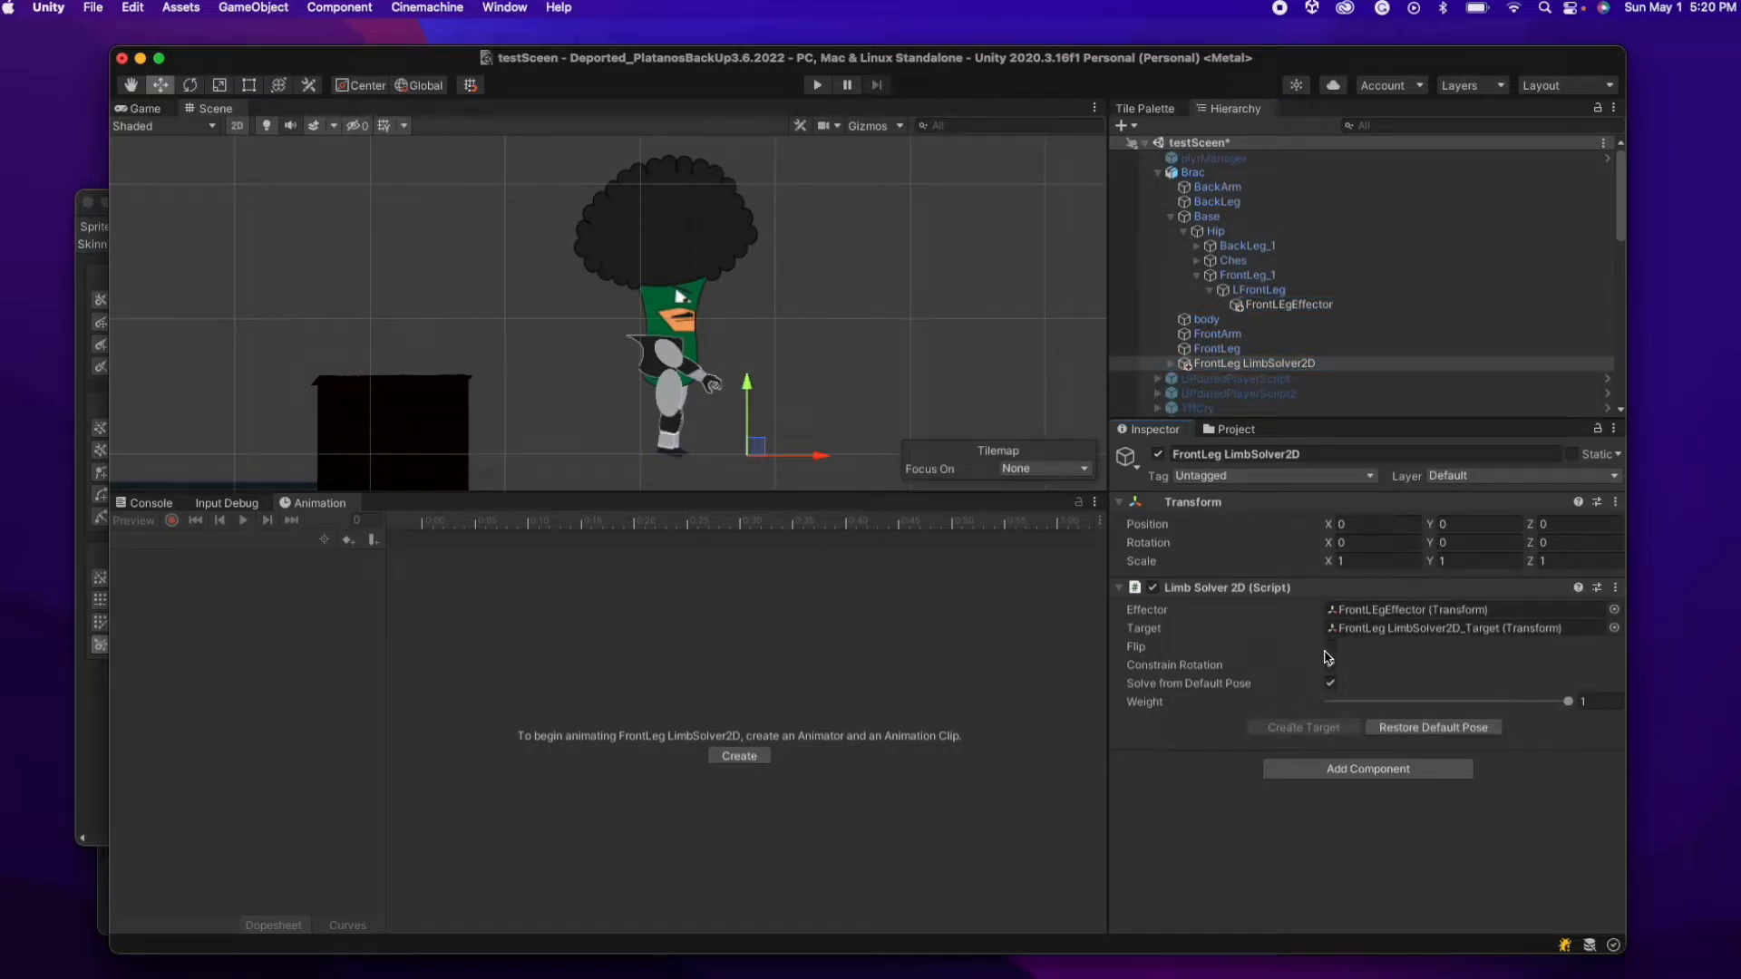
# - Move the front leg solver's target to about X -3.47, Y 1.45 to bend the leg
pyautogui.click(1170, 364)
pyautogui.click(1228, 380)
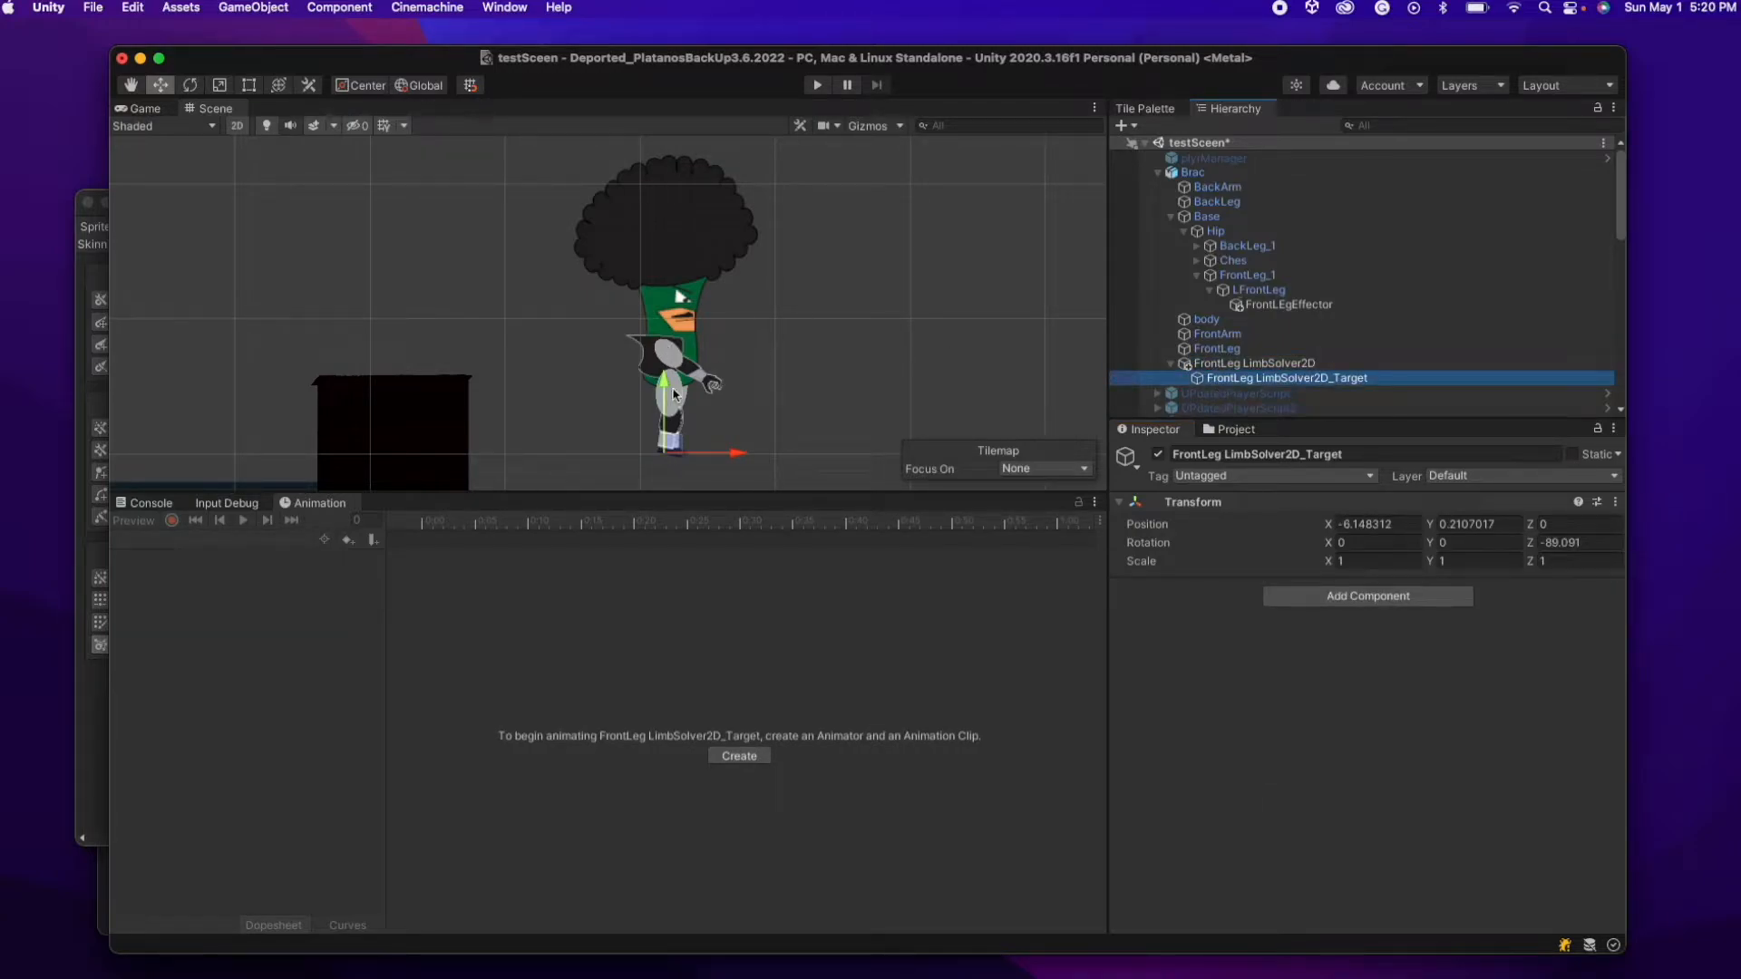
pyautogui.moveTo(676, 451); pyautogui.dragTo(708, 435)
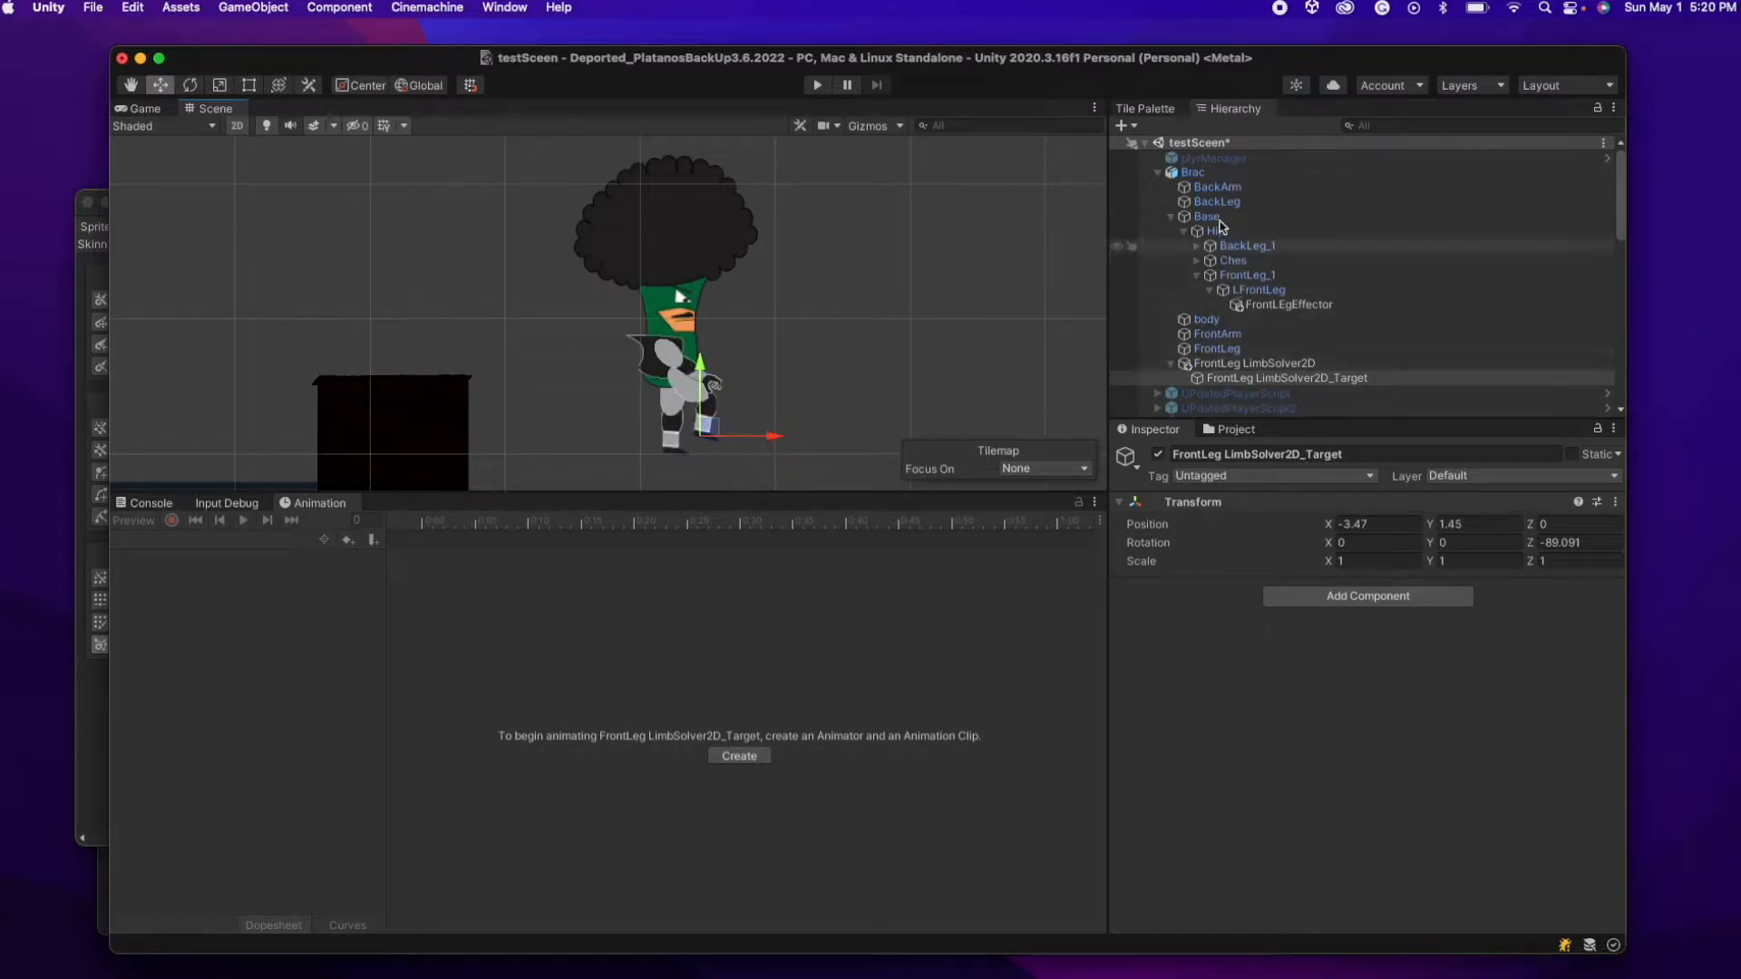
# - Add a second Limb solver to Brac's IK Manager and name it FrontArmLimbSolver2D
pyautogui.click(1193, 173)
pyautogui.click(1576, 681)
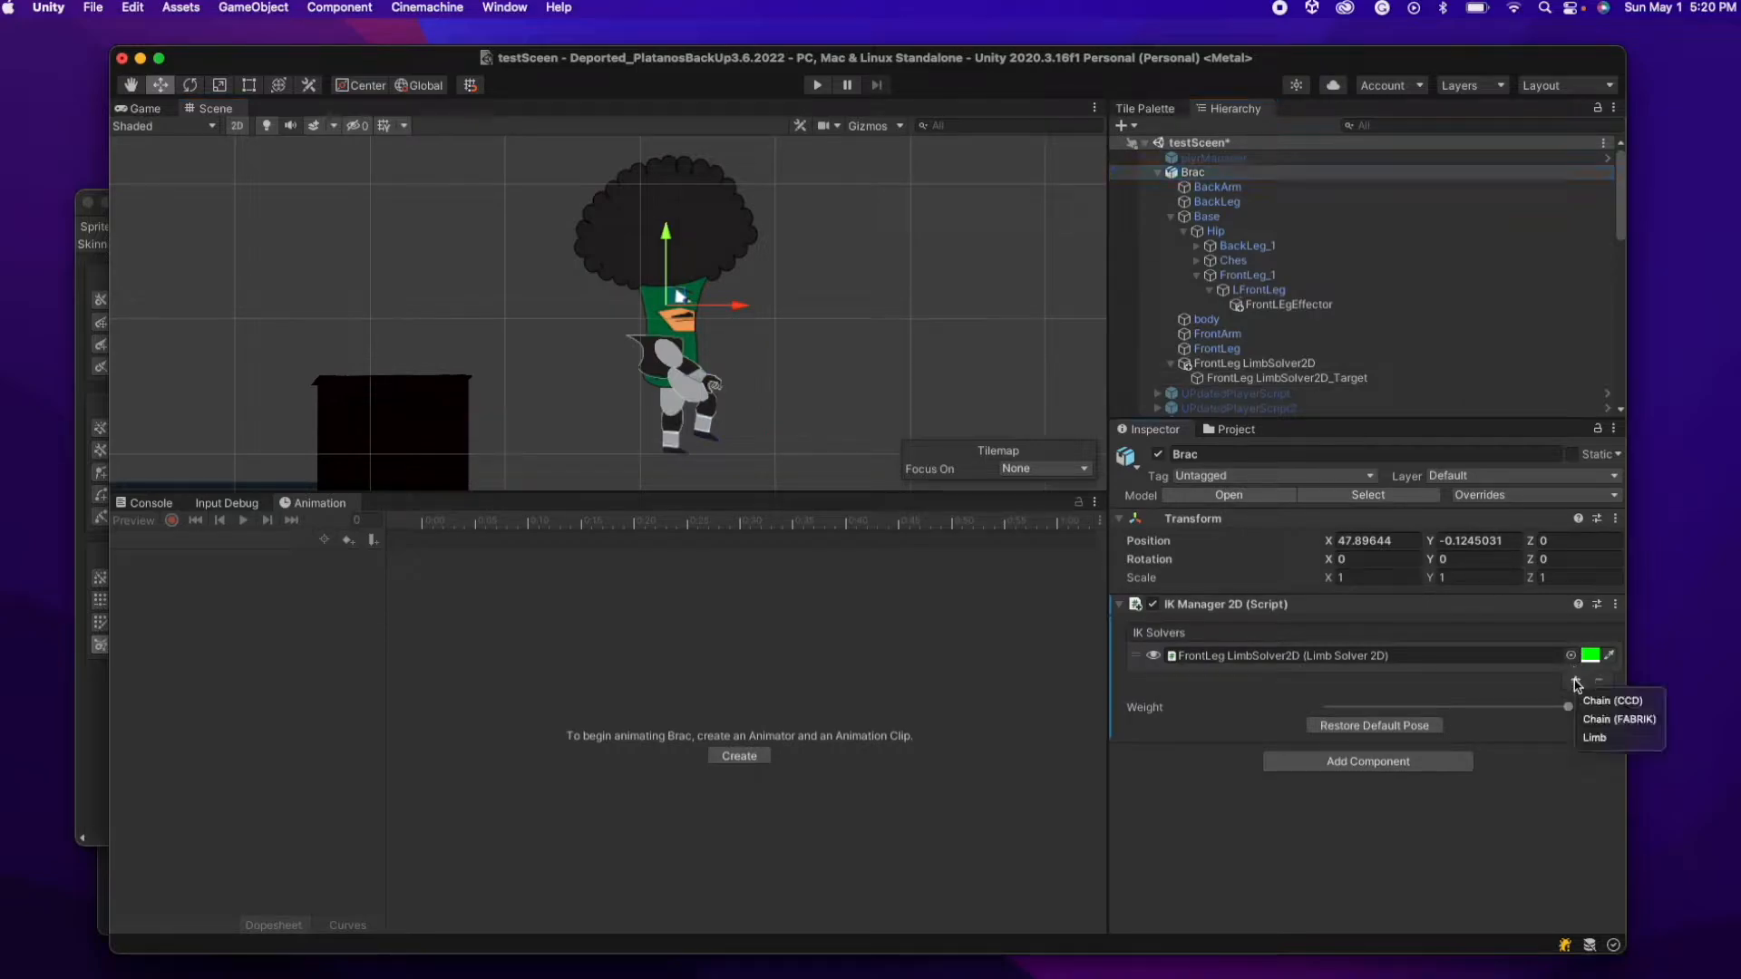
pyautogui.click(1595, 737)
pyautogui.doubleClick(1221, 393)
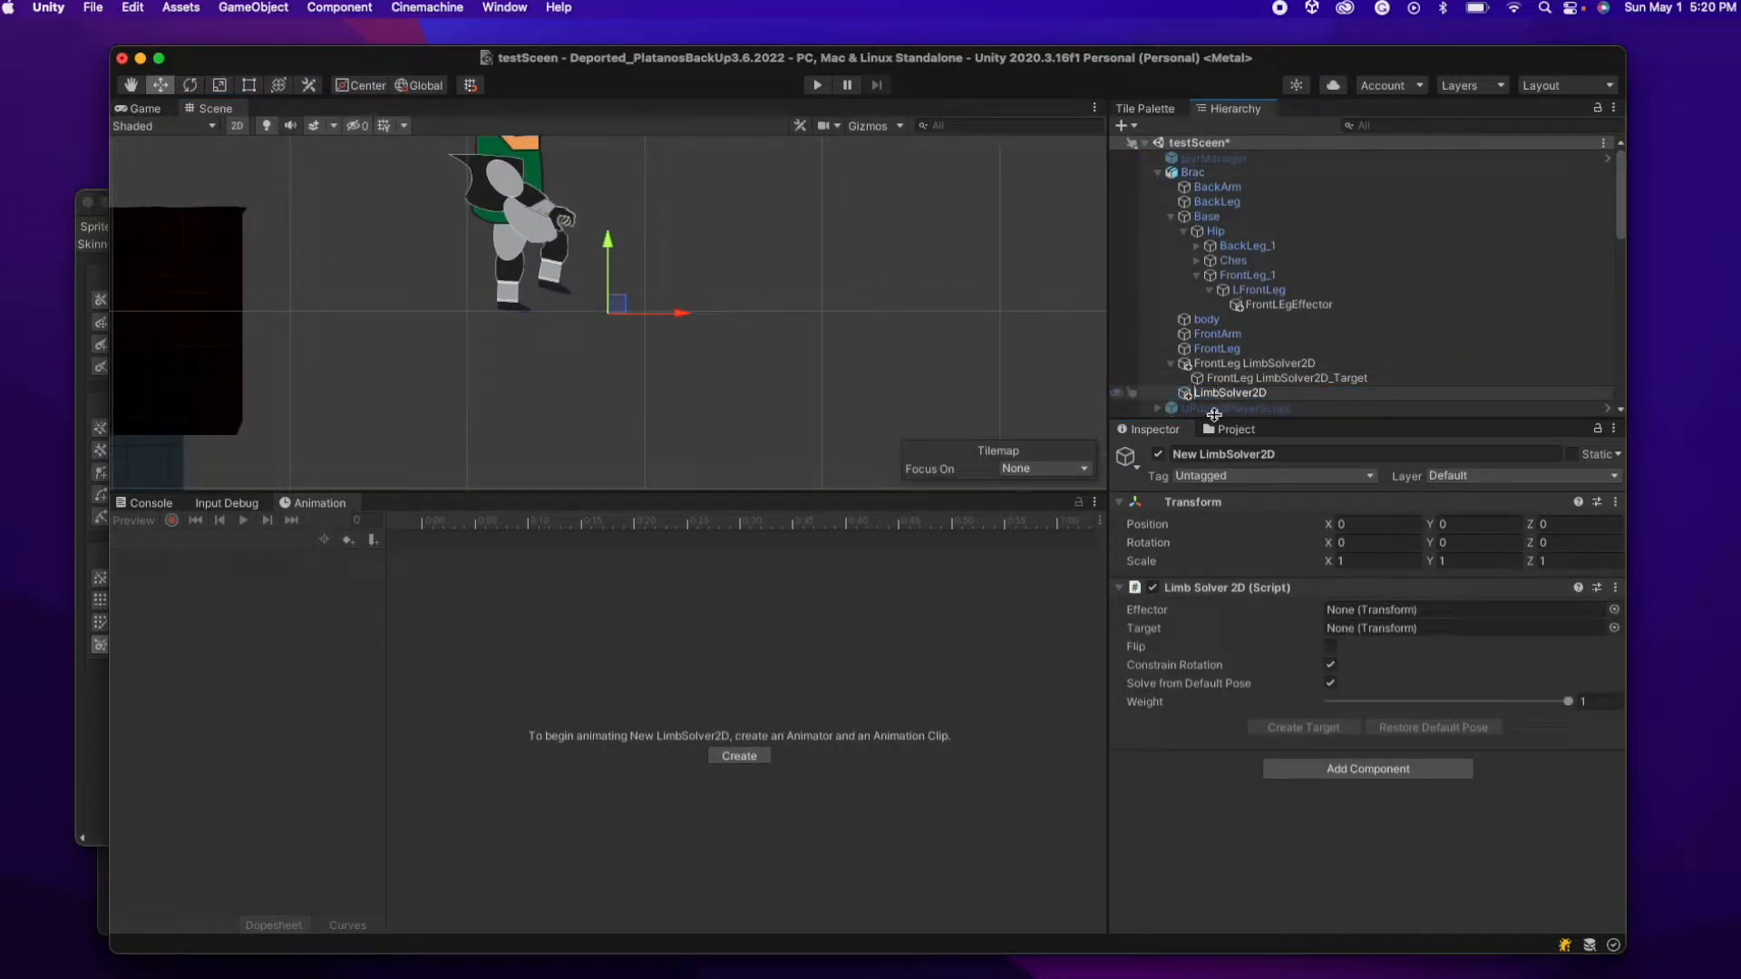
pyautogui.write('FrontArm')
pyautogui.press('Return')
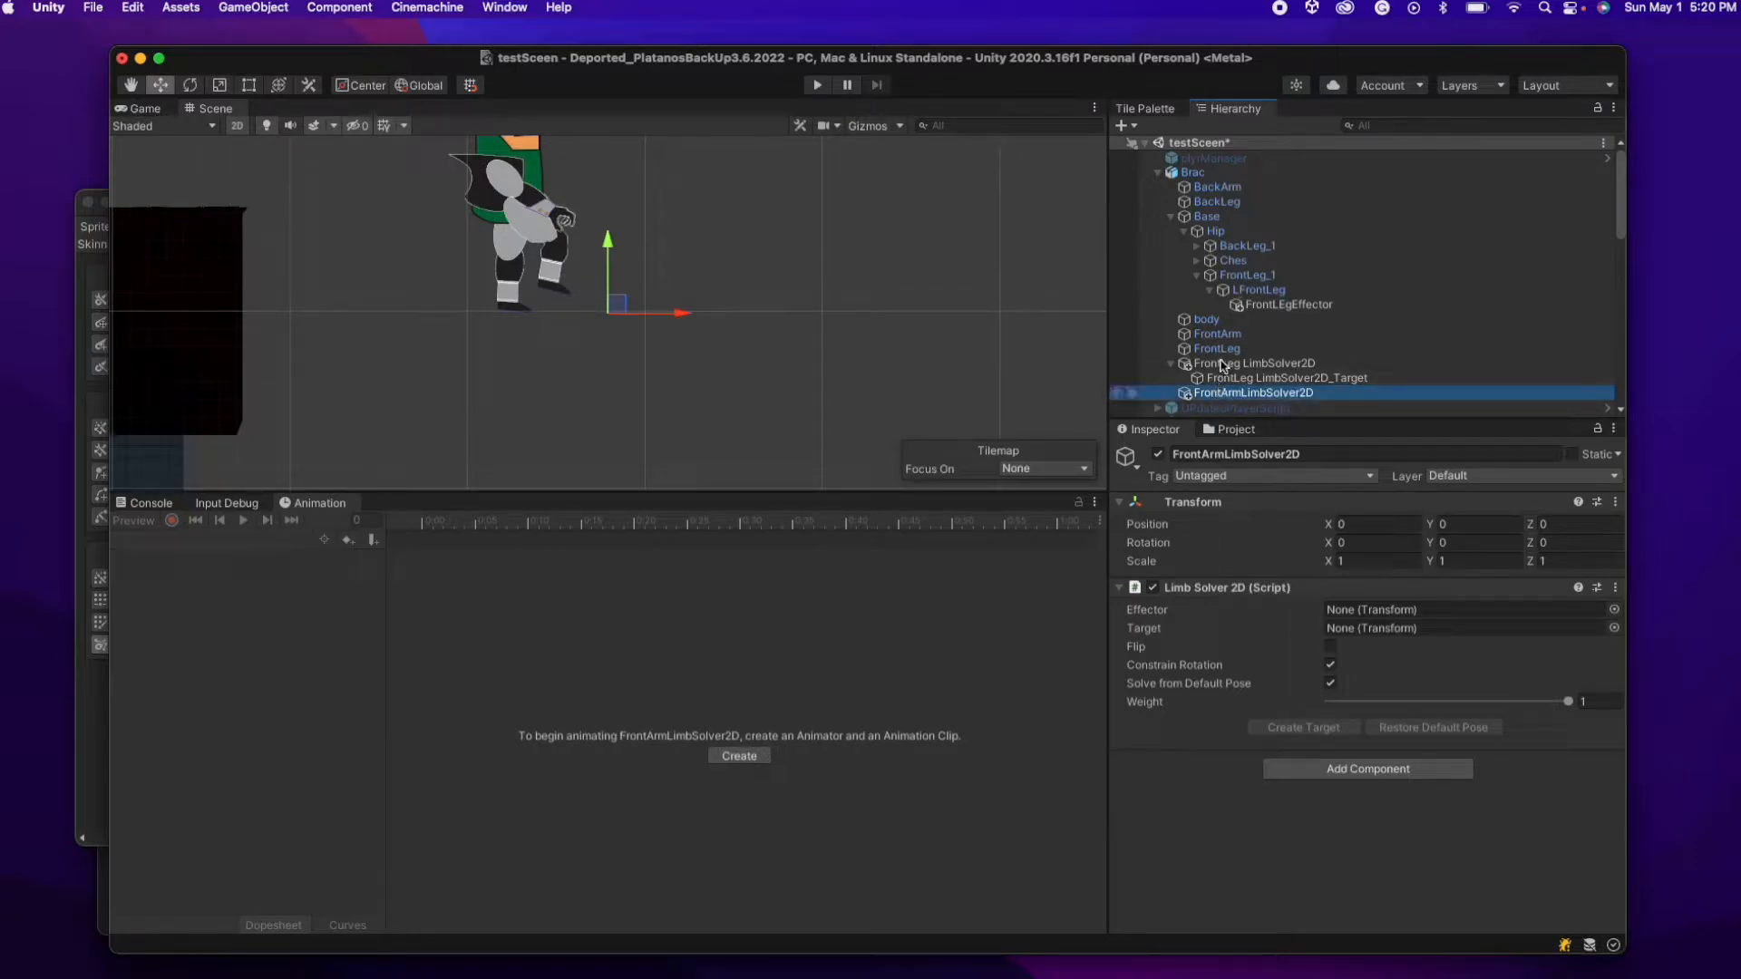
# - Create an empty child named FrontArmEffector under the LFrontARm bone and move it to the hand, about X 2.29, Y 0.13
pyautogui.click(1197, 261)
pyautogui.click(1212, 291)
pyautogui.click(1242, 305)
pyautogui.rightClick(1260, 305)
pyautogui.click(1312, 568)
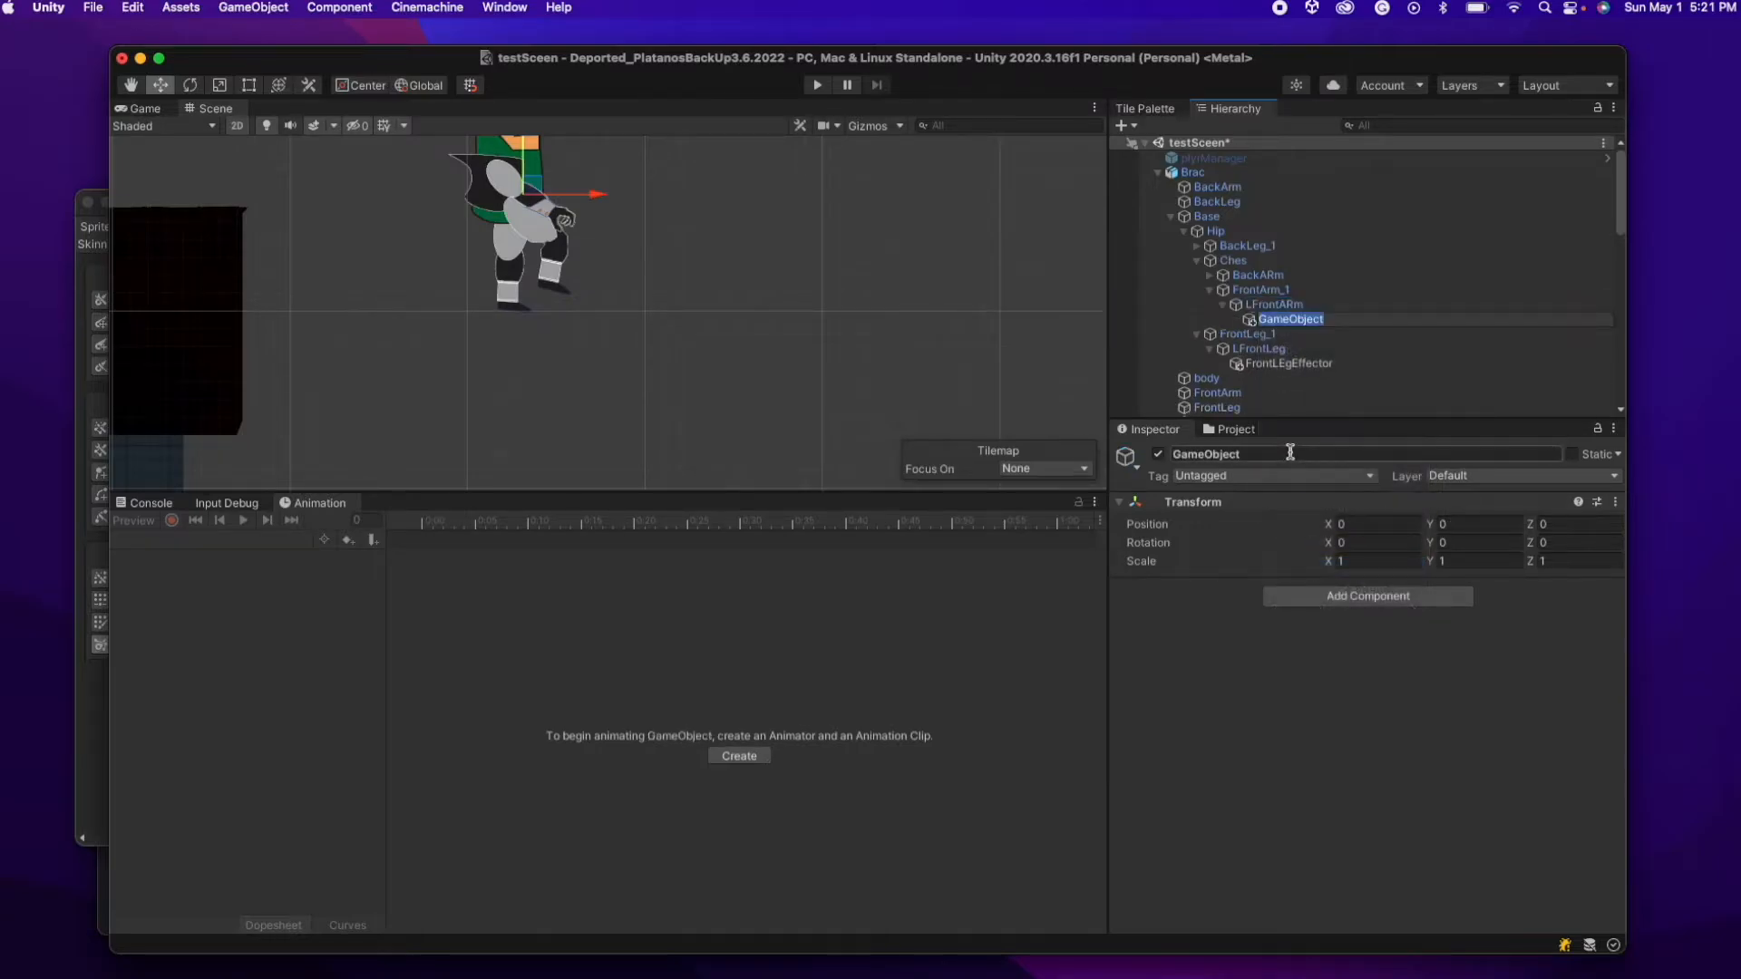
pyautogui.write('FrontArmEffector')
pyautogui.press('Return')
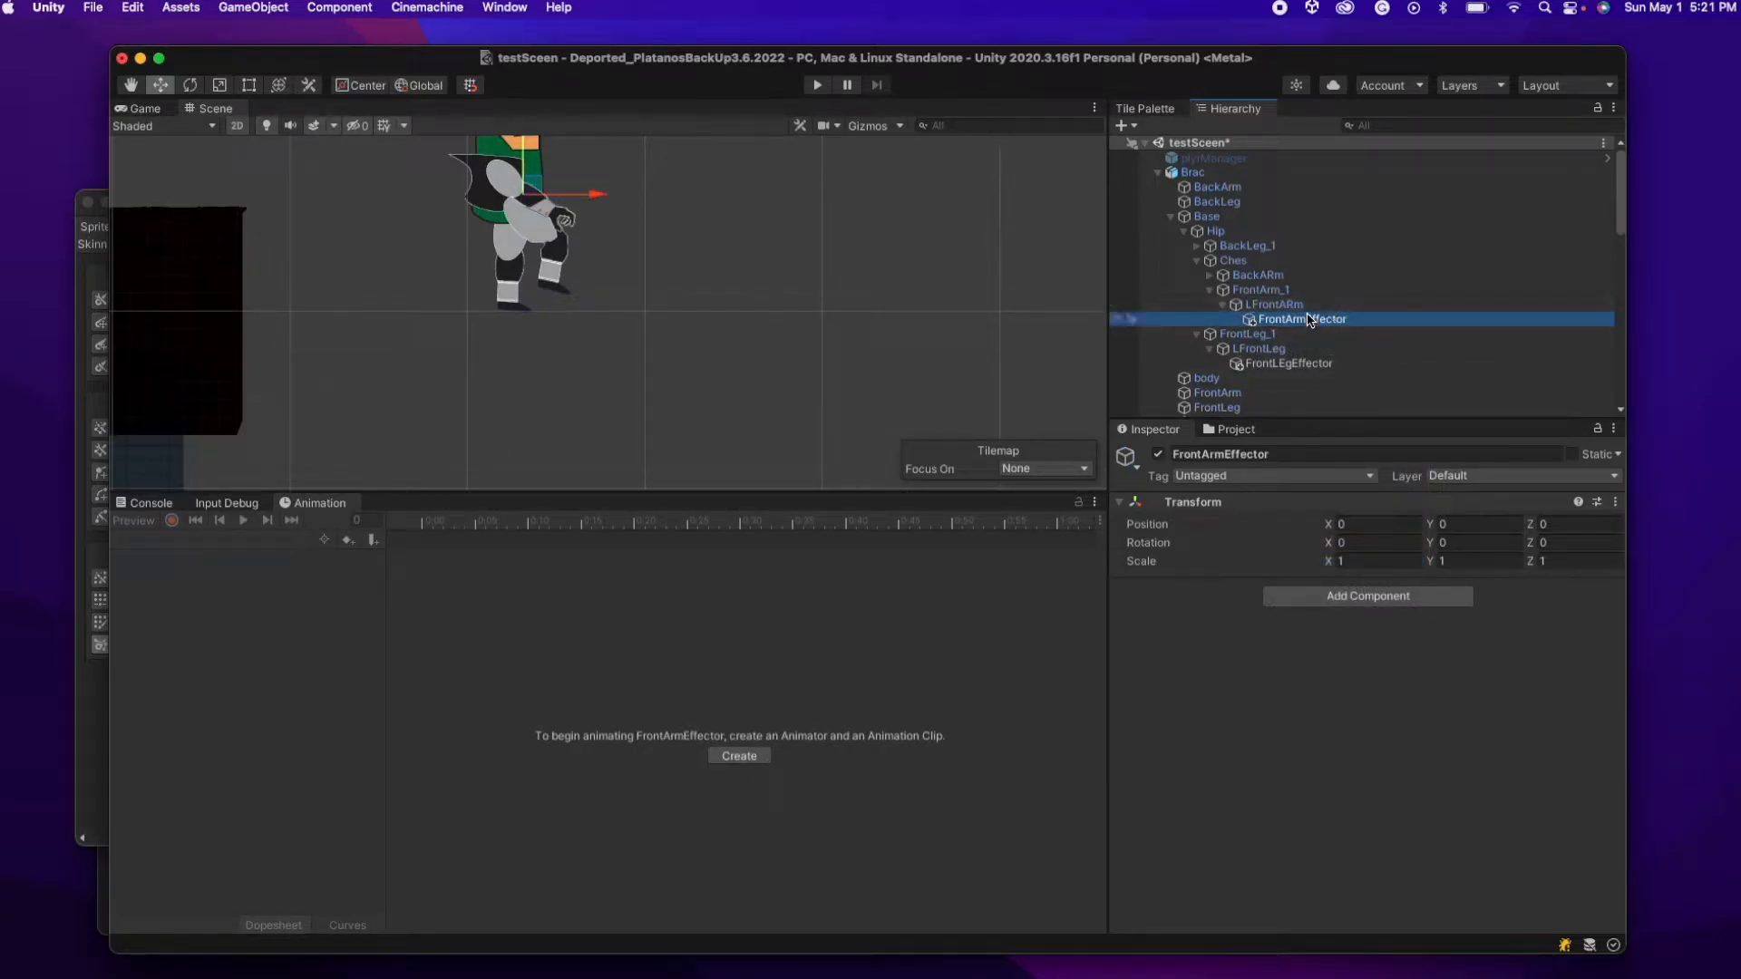
pyautogui.moveTo(533, 201); pyautogui.dragTo(555, 207)
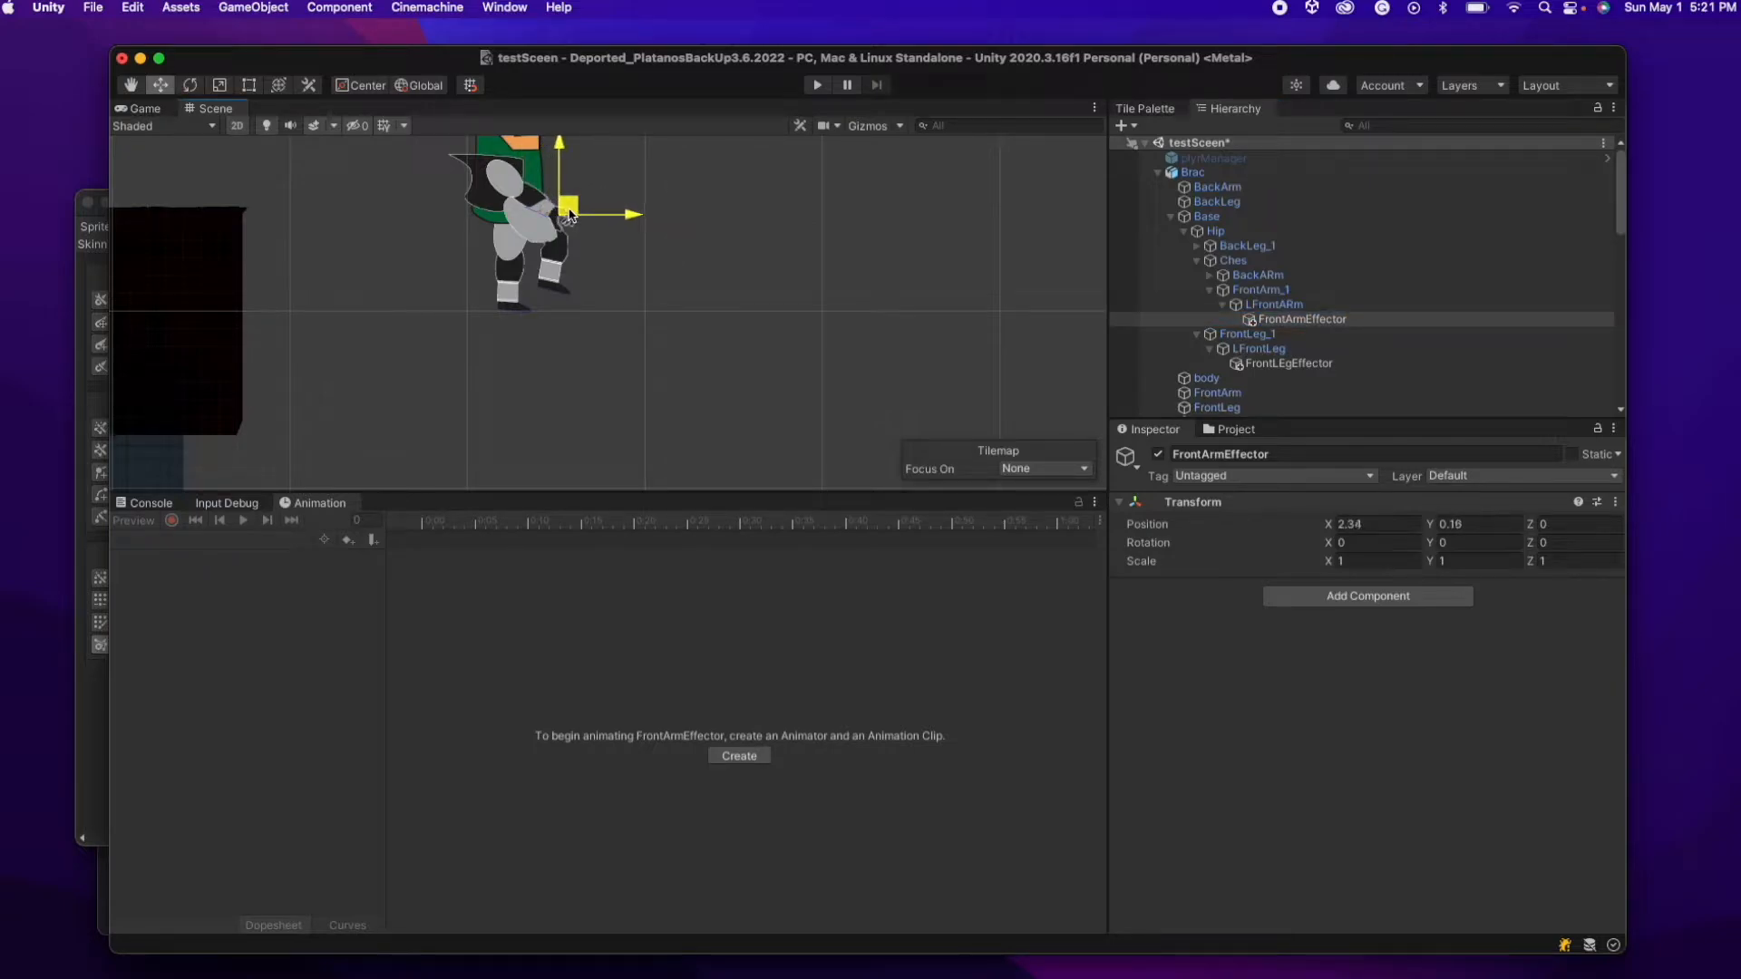
# - Assign FrontArmEffector as the effector of FrontArmLimbSolver2D, then create the solver's target with Flip enabled
pyautogui.scroll(-4, 1252, 381)
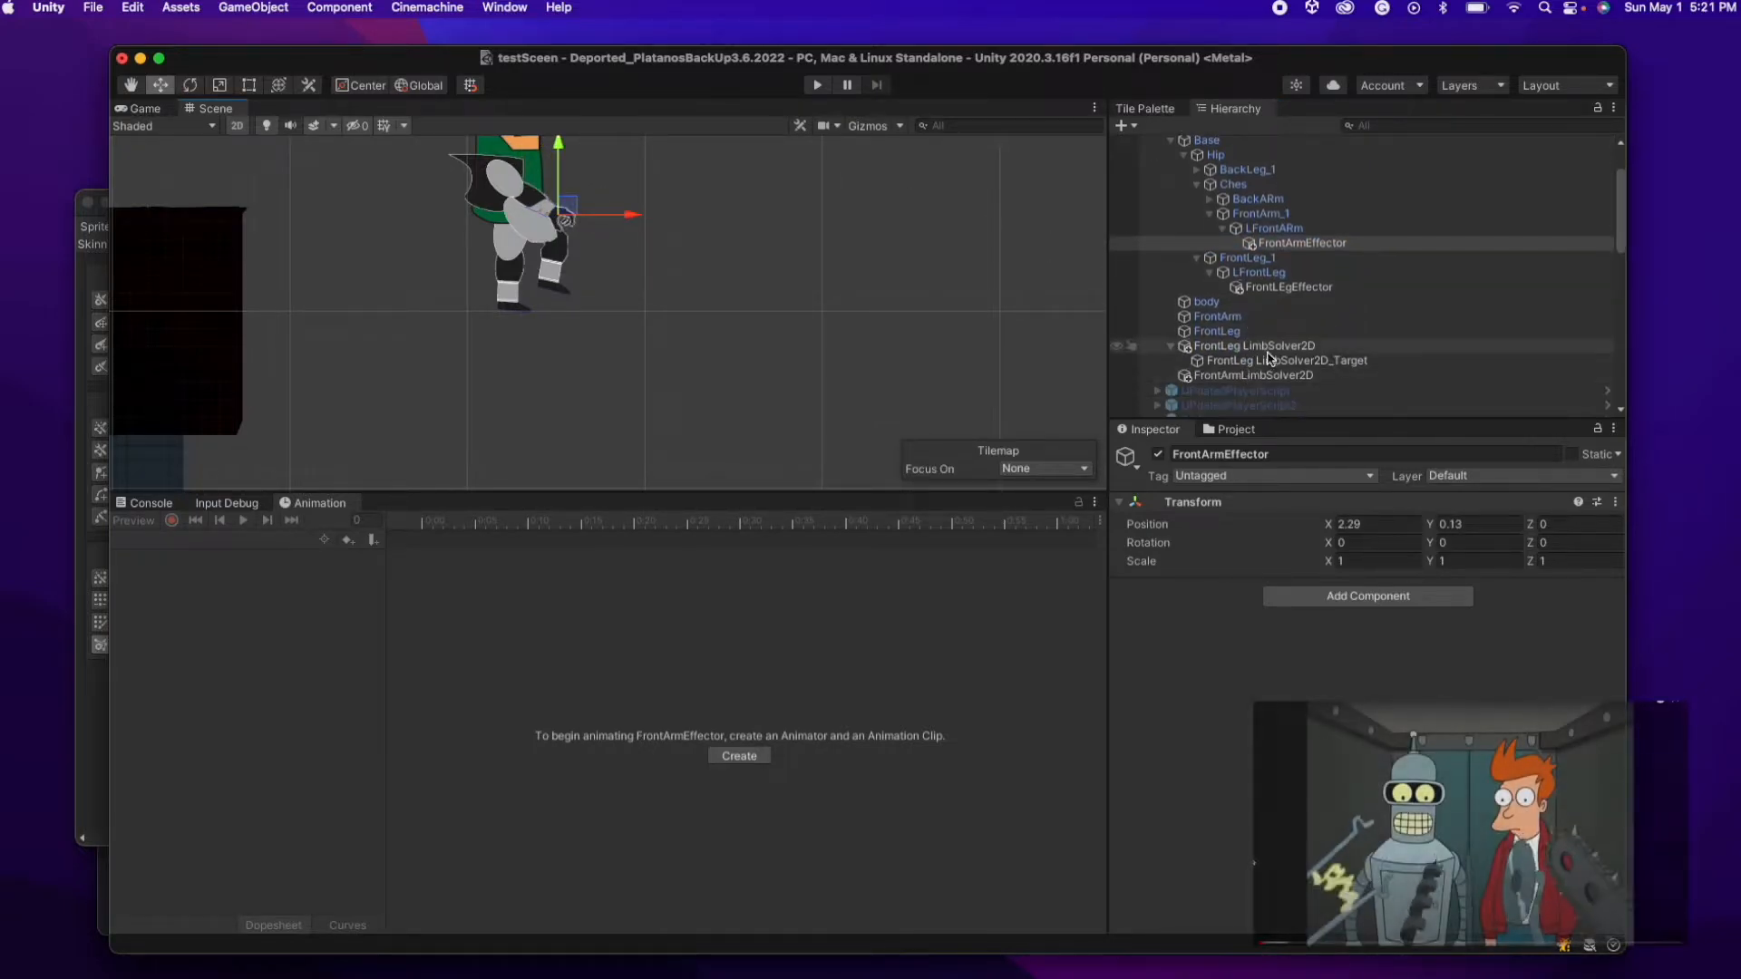
pyautogui.click(1268, 376)
pyautogui.moveTo(1302, 242); pyautogui.dragTo(1340, 613)
pyautogui.click(1303, 727)
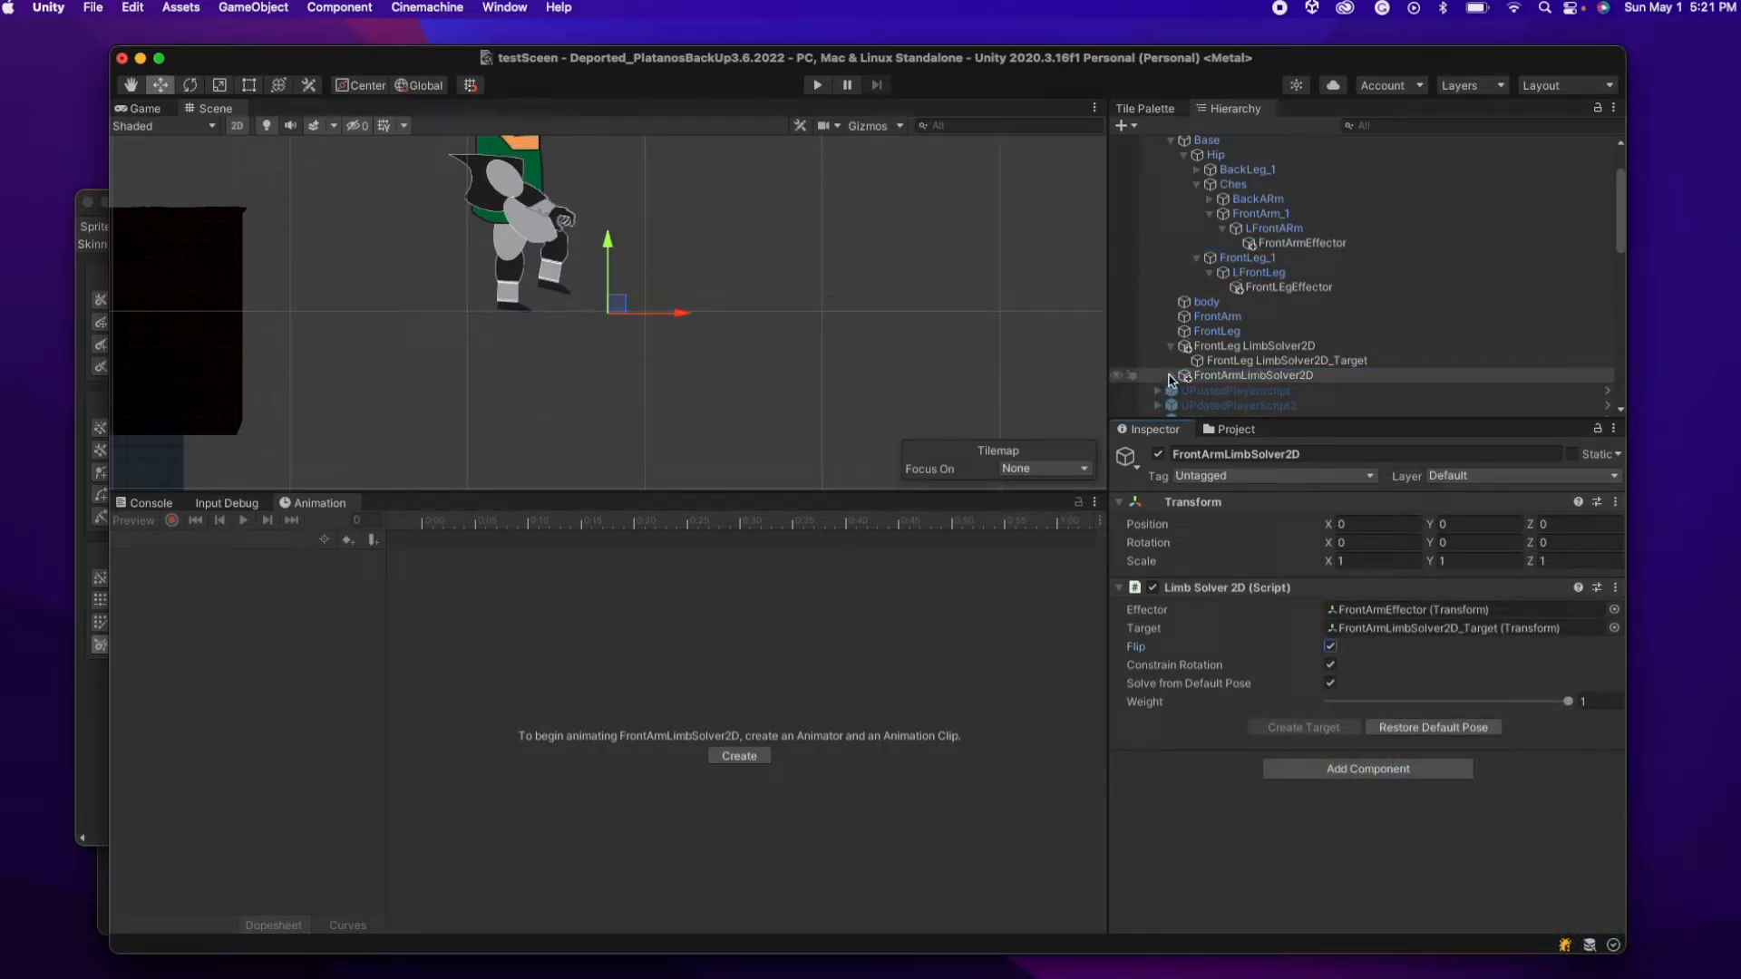
# - Move FrontArmLimbSolver2D's target upward to raise the character's front hand
pyautogui.click(1172, 376)
pyautogui.click(1228, 390)
pyautogui.moveTo(563, 216); pyautogui.dragTo(573, 170)
# - Add a third Limb solver to Brac's IK Manager and name it BodyLimbSolver2D
pyautogui.scroll(5, 1183, 381)
pyautogui.click(1192, 169)
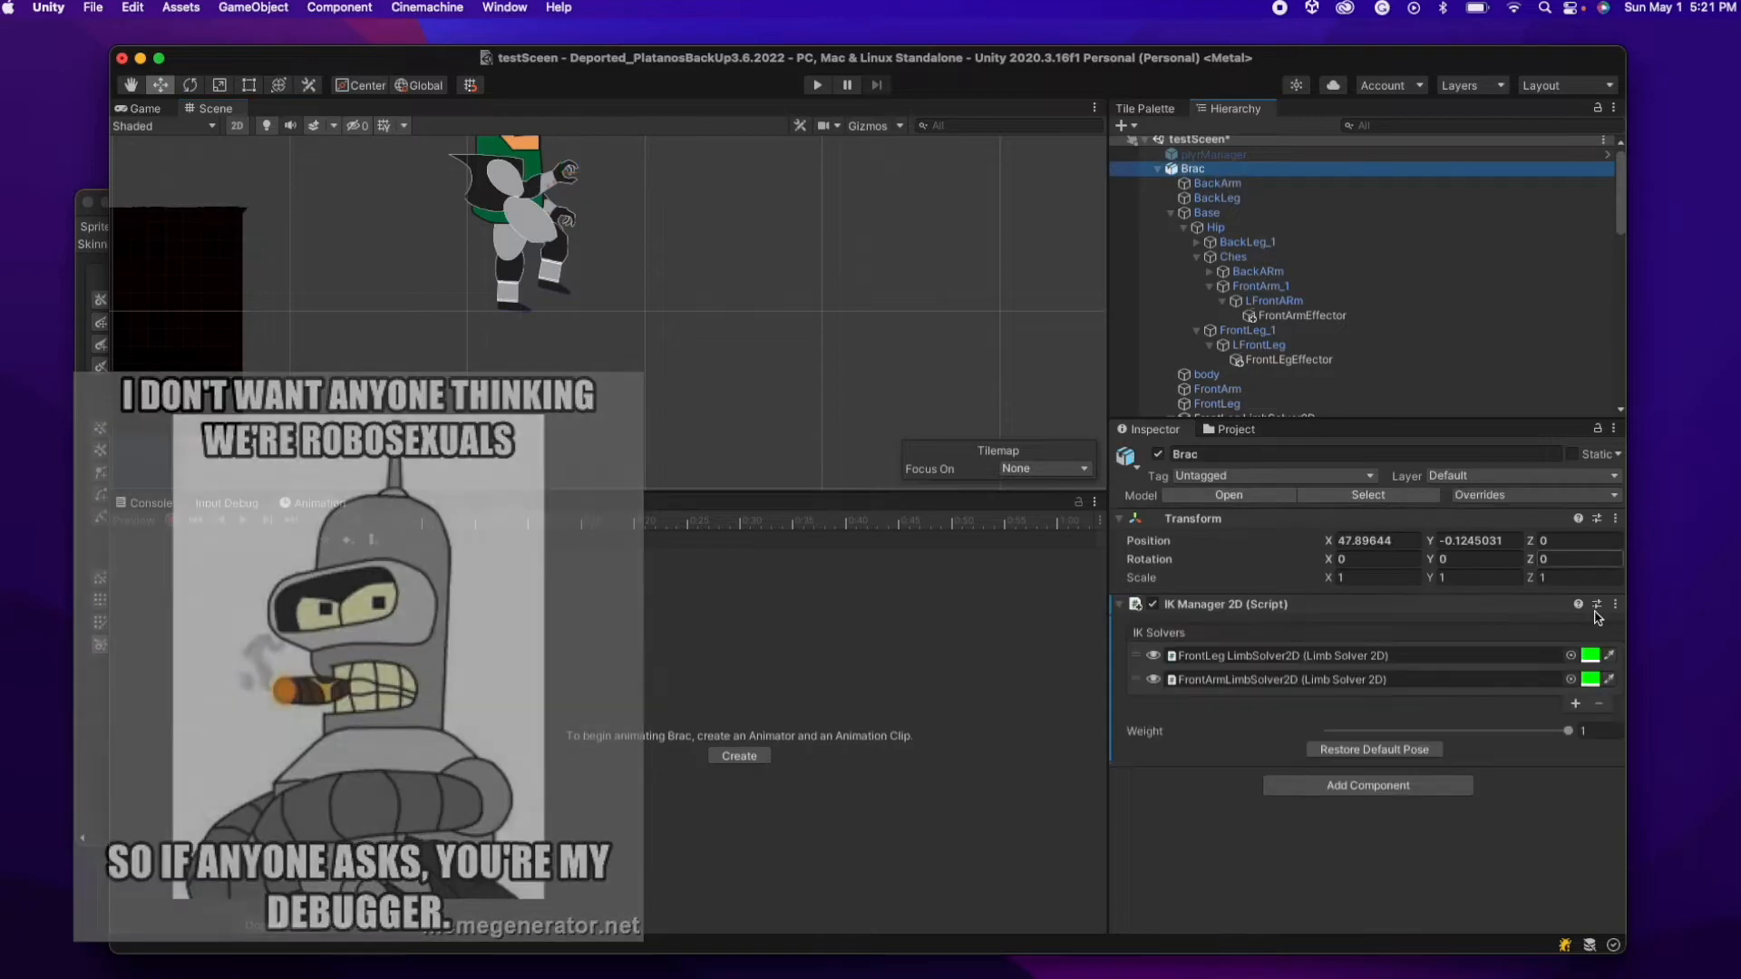
pyautogui.click(1575, 703)
pyautogui.click(1601, 765)
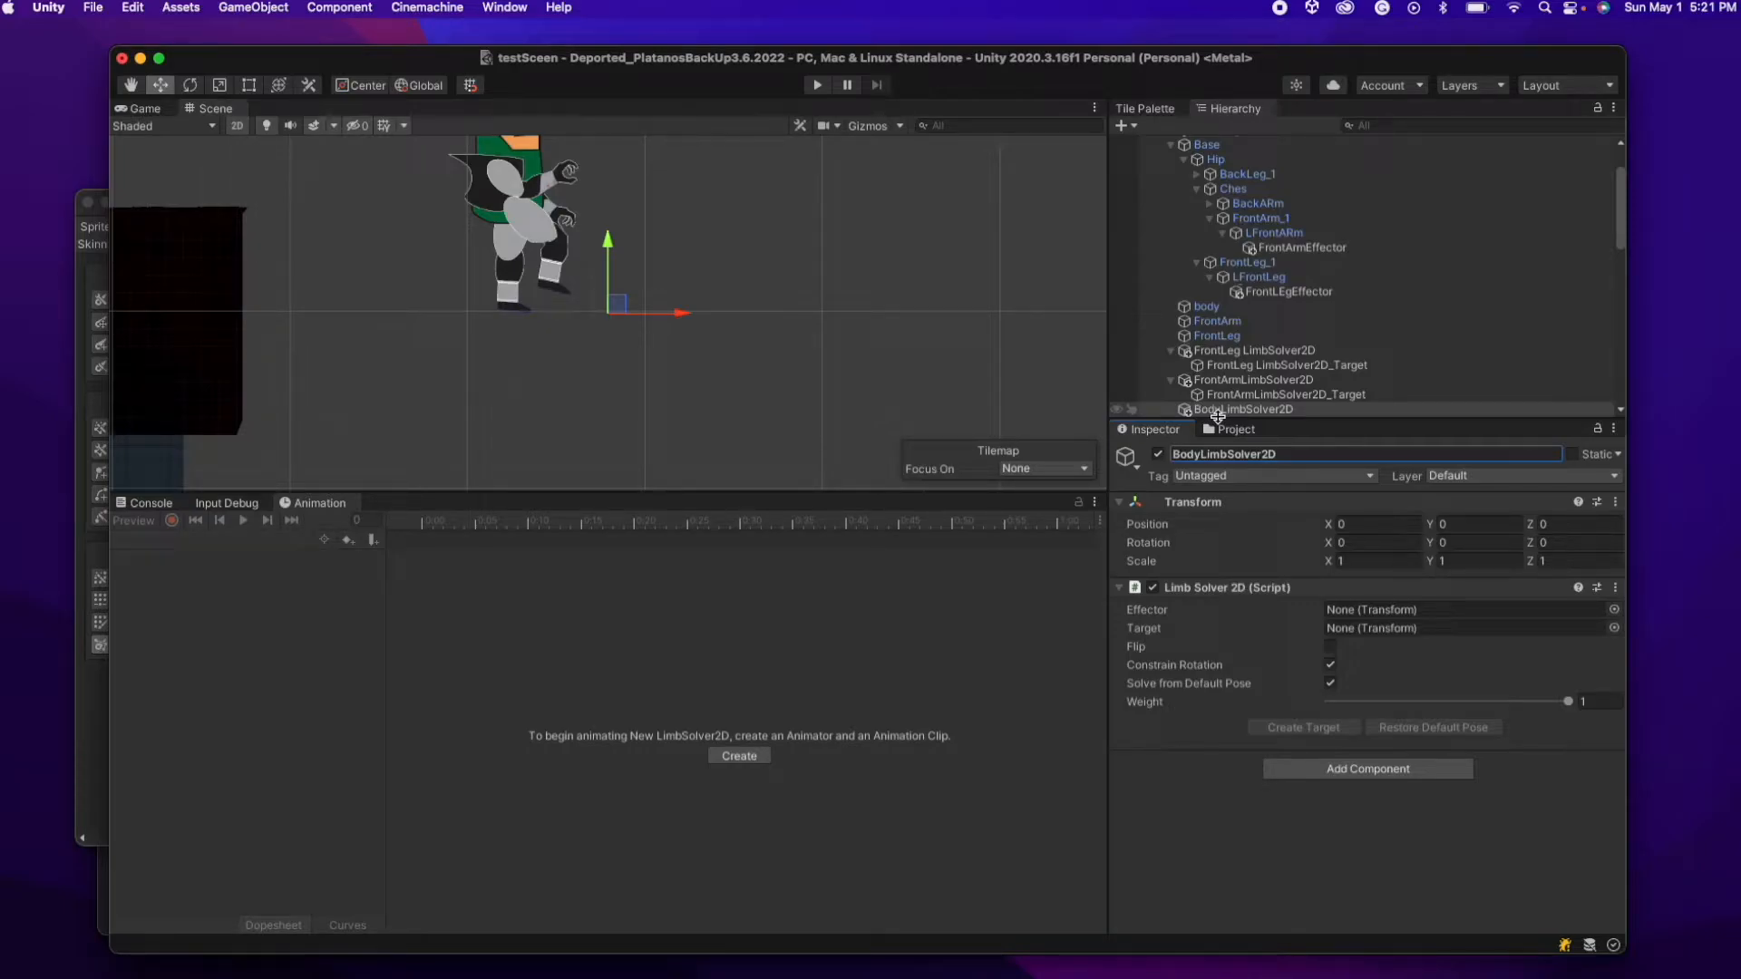
# - Create an empty child named BodyEffector under the Ches bone
pyautogui.scroll(-1, 1218, 381)
pyautogui.rightClick(1234, 183)
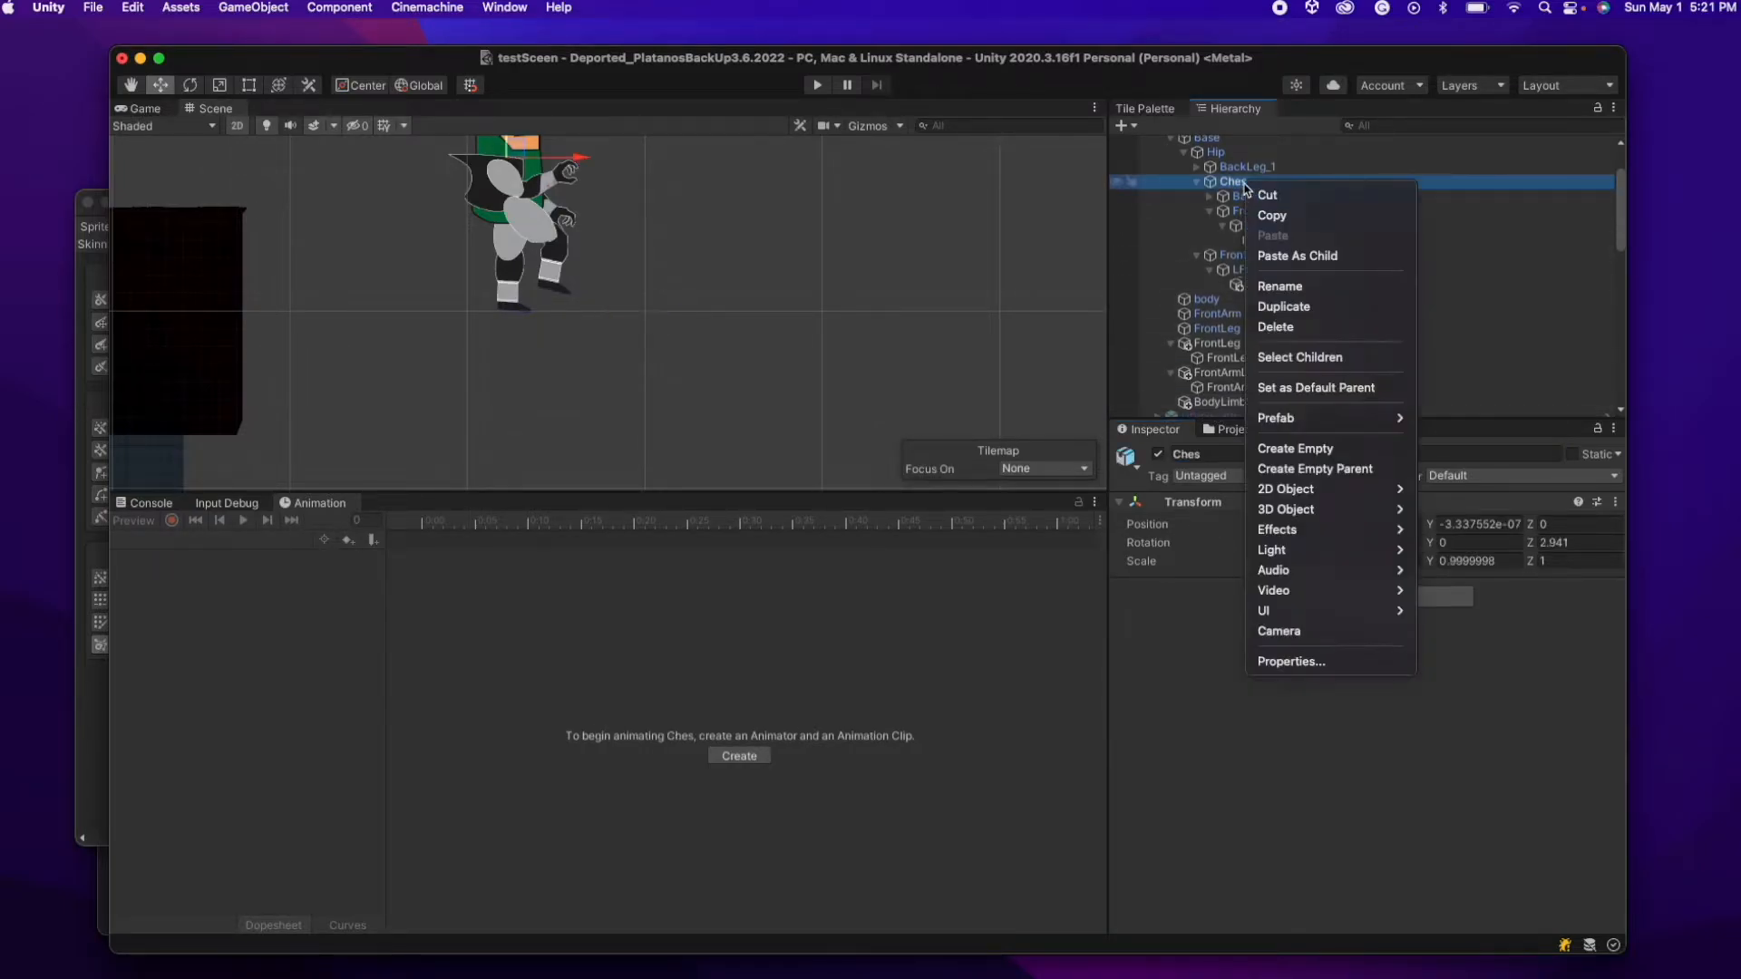
pyautogui.click(1320, 450)
pyautogui.write('B')
pyautogui.press('Return')
# - Assign BodyEffector as the effector of BodyLimbSolver2D
pyautogui.scroll(-2, 1280, 386)
pyautogui.click(1270, 390)
pyautogui.moveTo(1297, 227); pyautogui.dragTo(1342, 614)
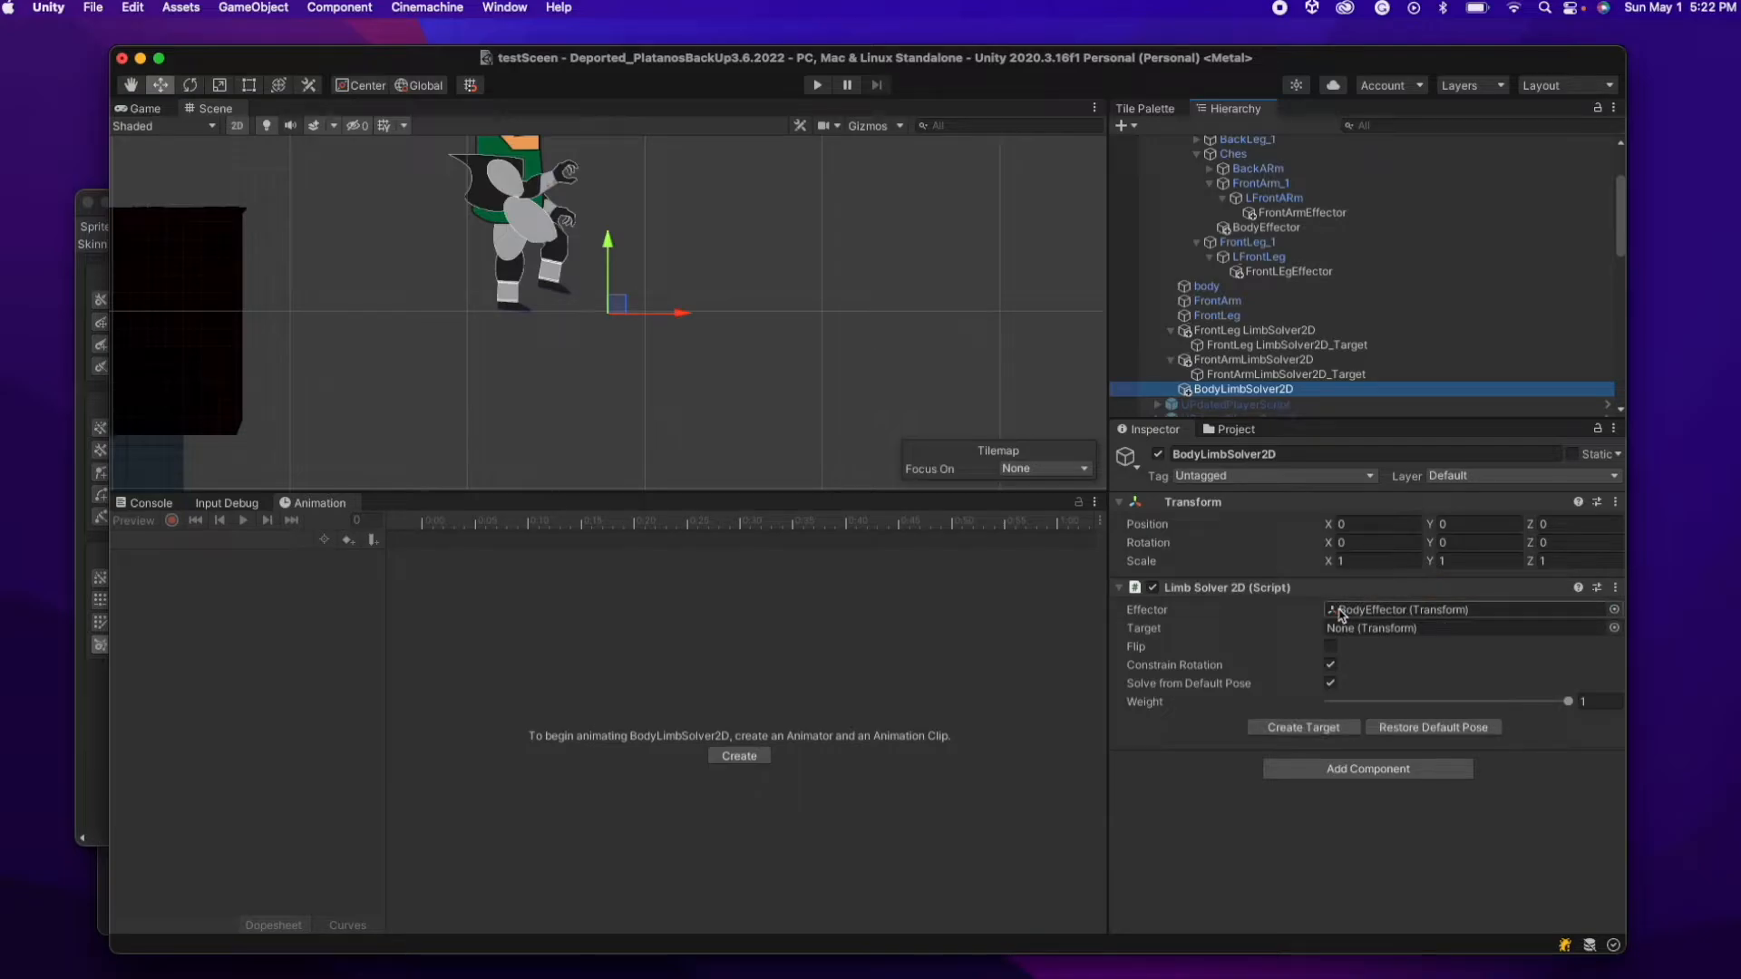
# - Move BodyEffector up to the character's head, about X 5.92, Y -0.04
pyautogui.doubleClick(1283, 227)
pyautogui.scroll(5, 622, 179)
pyautogui.moveTo(623, 196); pyautogui.dragTo(626, 155)
# - Create the target of BodyLimbSolver2D and move it to about X -2.89, Y 15.16 to tilt the body
pyautogui.scroll(-3, 1306, 381)
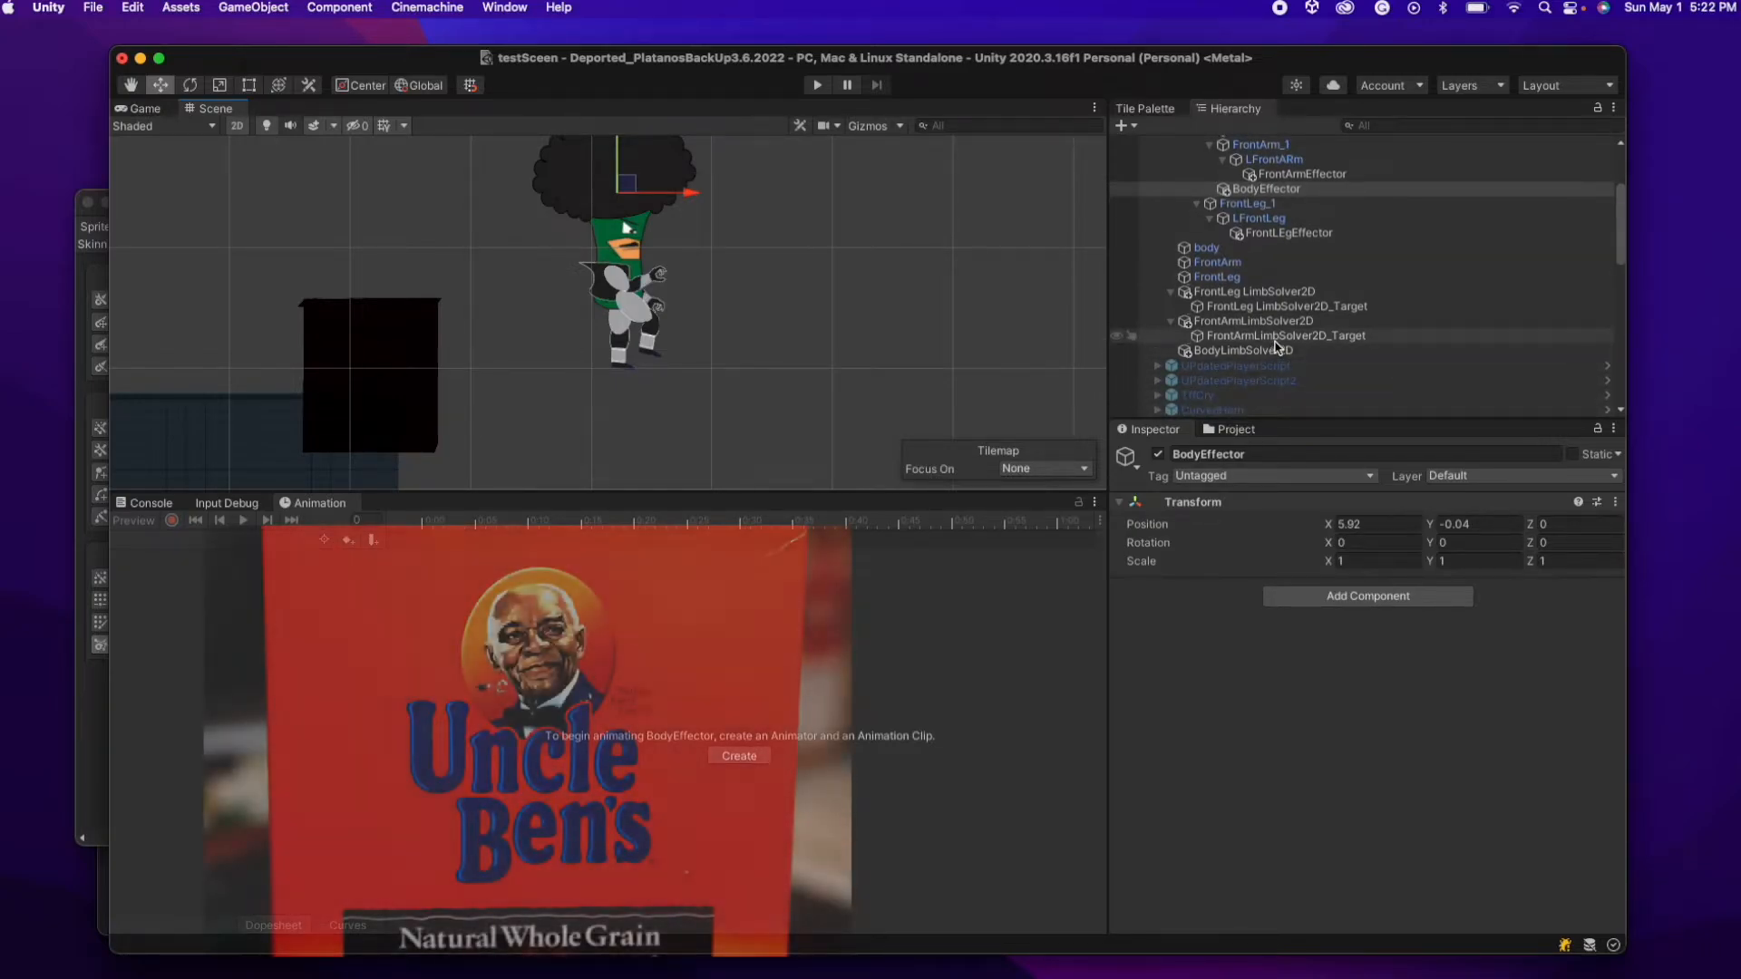
pyautogui.click(1243, 350)
pyautogui.click(1320, 728)
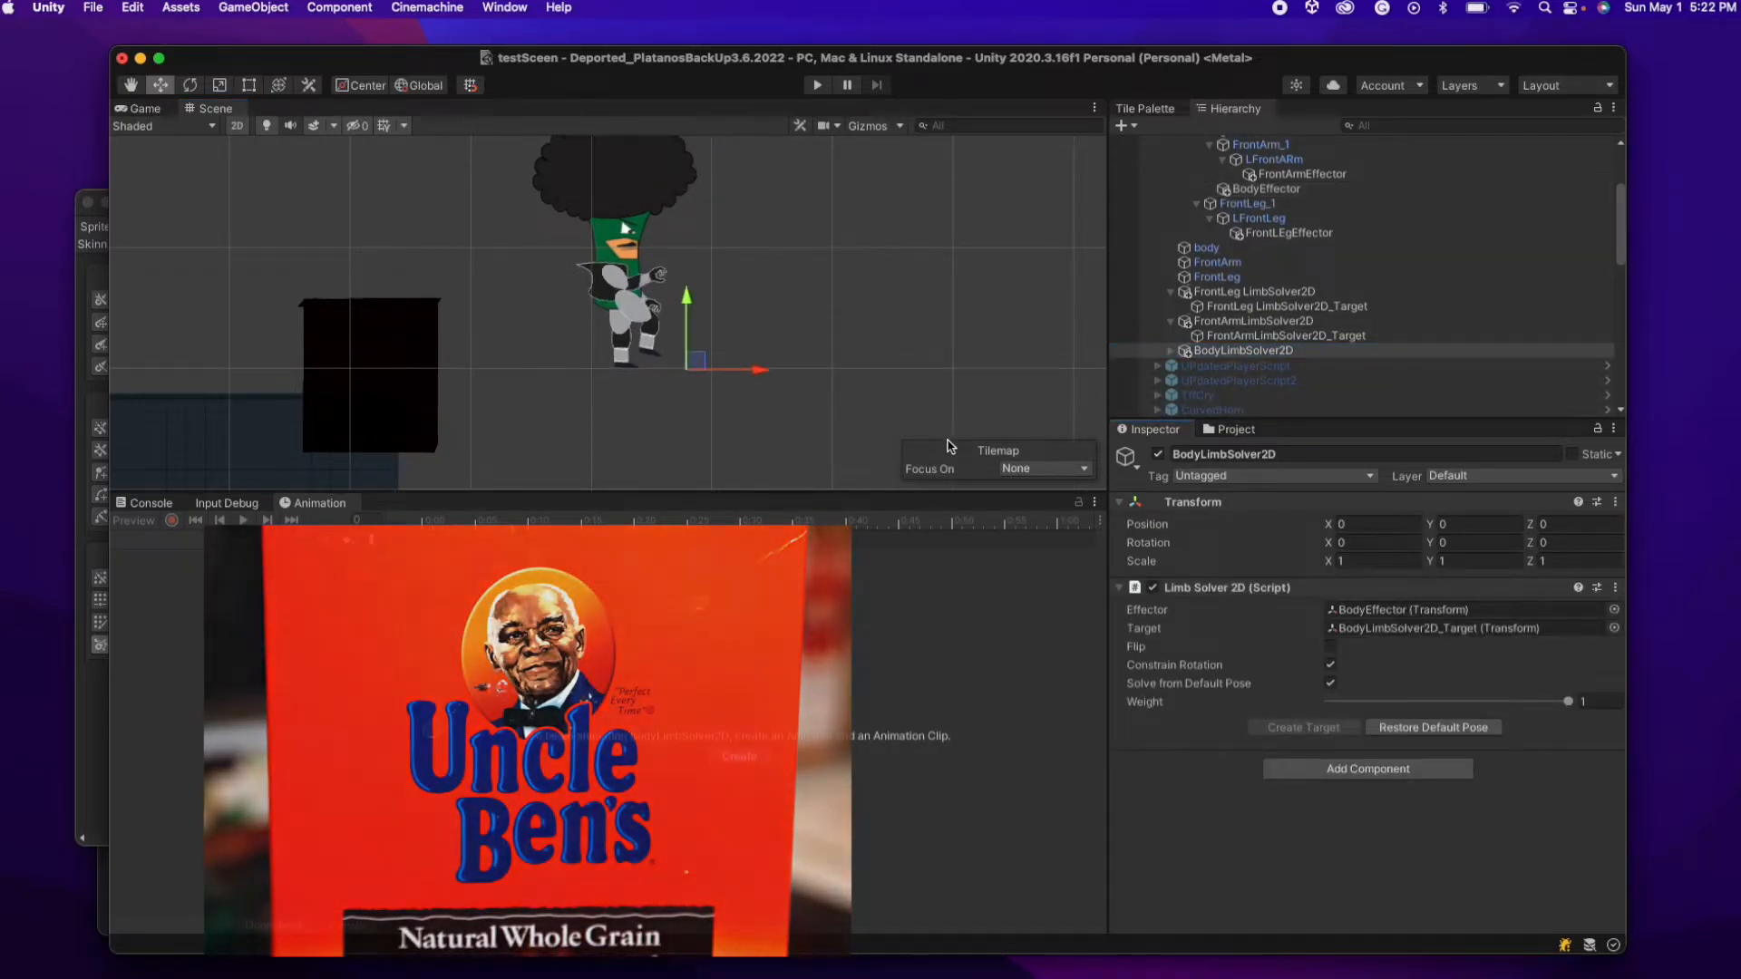
pyautogui.click(1242, 365)
pyautogui.moveTo(631, 194)
pyautogui.mouseDown()
pyautogui.moveTo(633, 157)
pyautogui.moveTo(641, 192)
pyautogui.moveTo(743, 218)
pyautogui.moveTo(663, 190)
pyautogui.mouseUp()
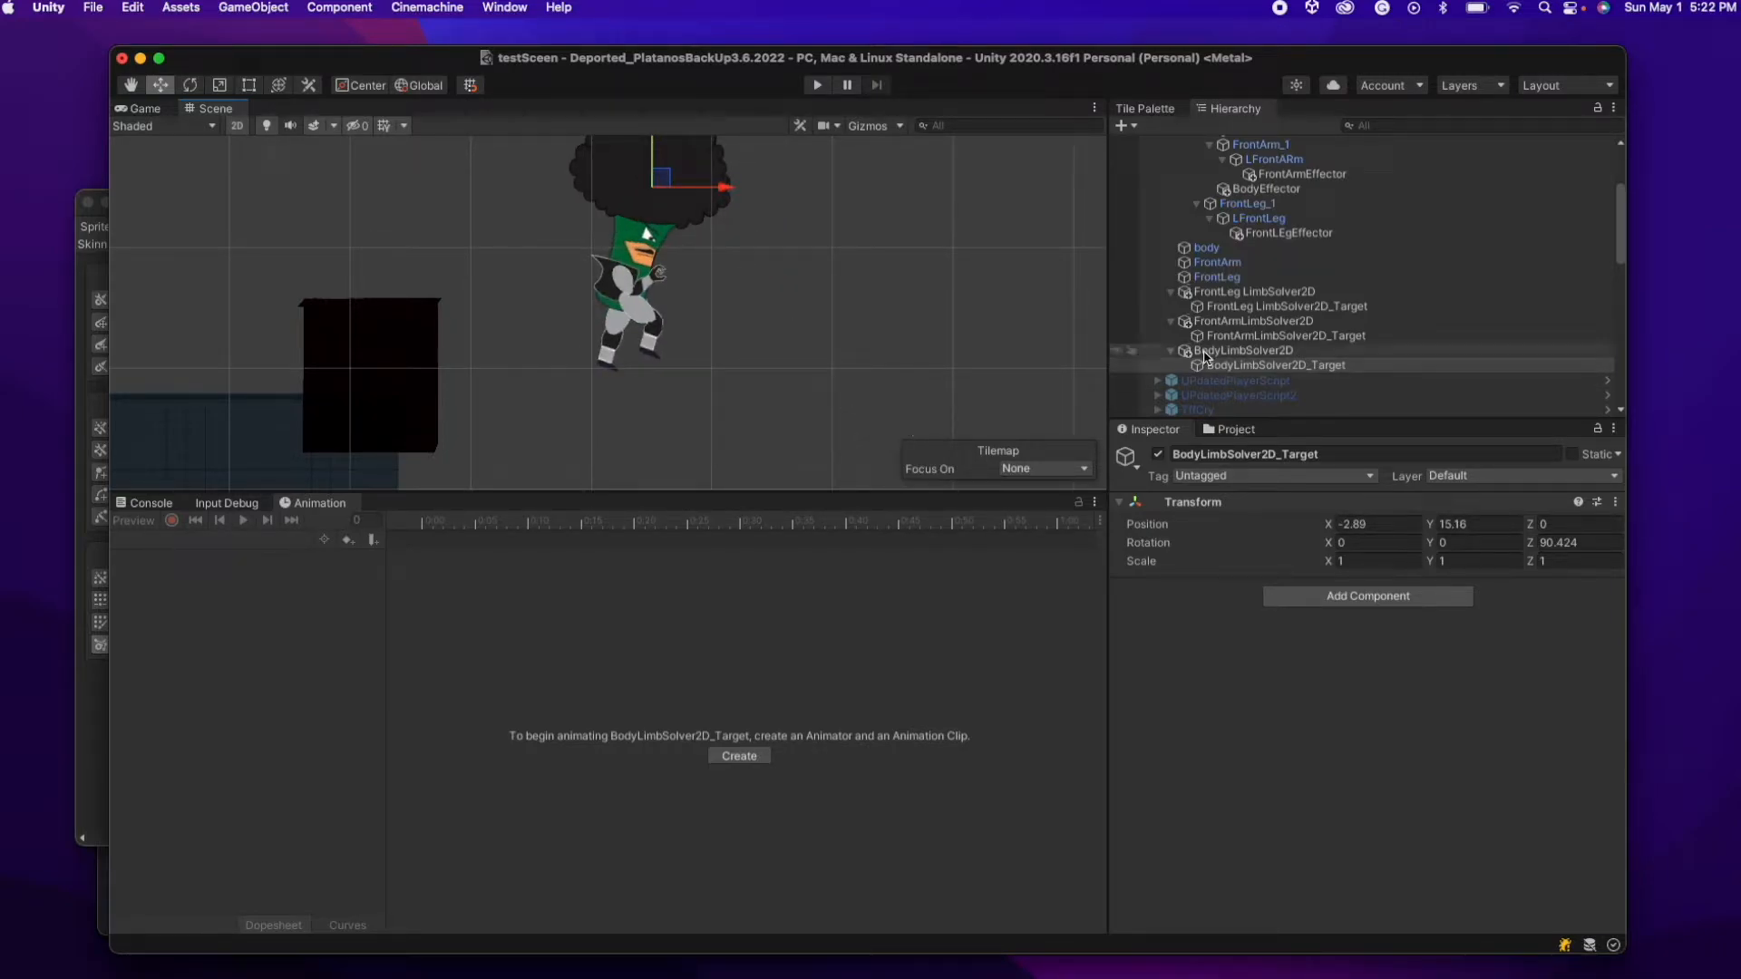
# - Add a fourth Limb solver to Brac's IK Manager and name it BackLegLimbSolver2D
pyautogui.scroll(3, 1260, 263)
pyautogui.scroll(-2, 1259, 265)
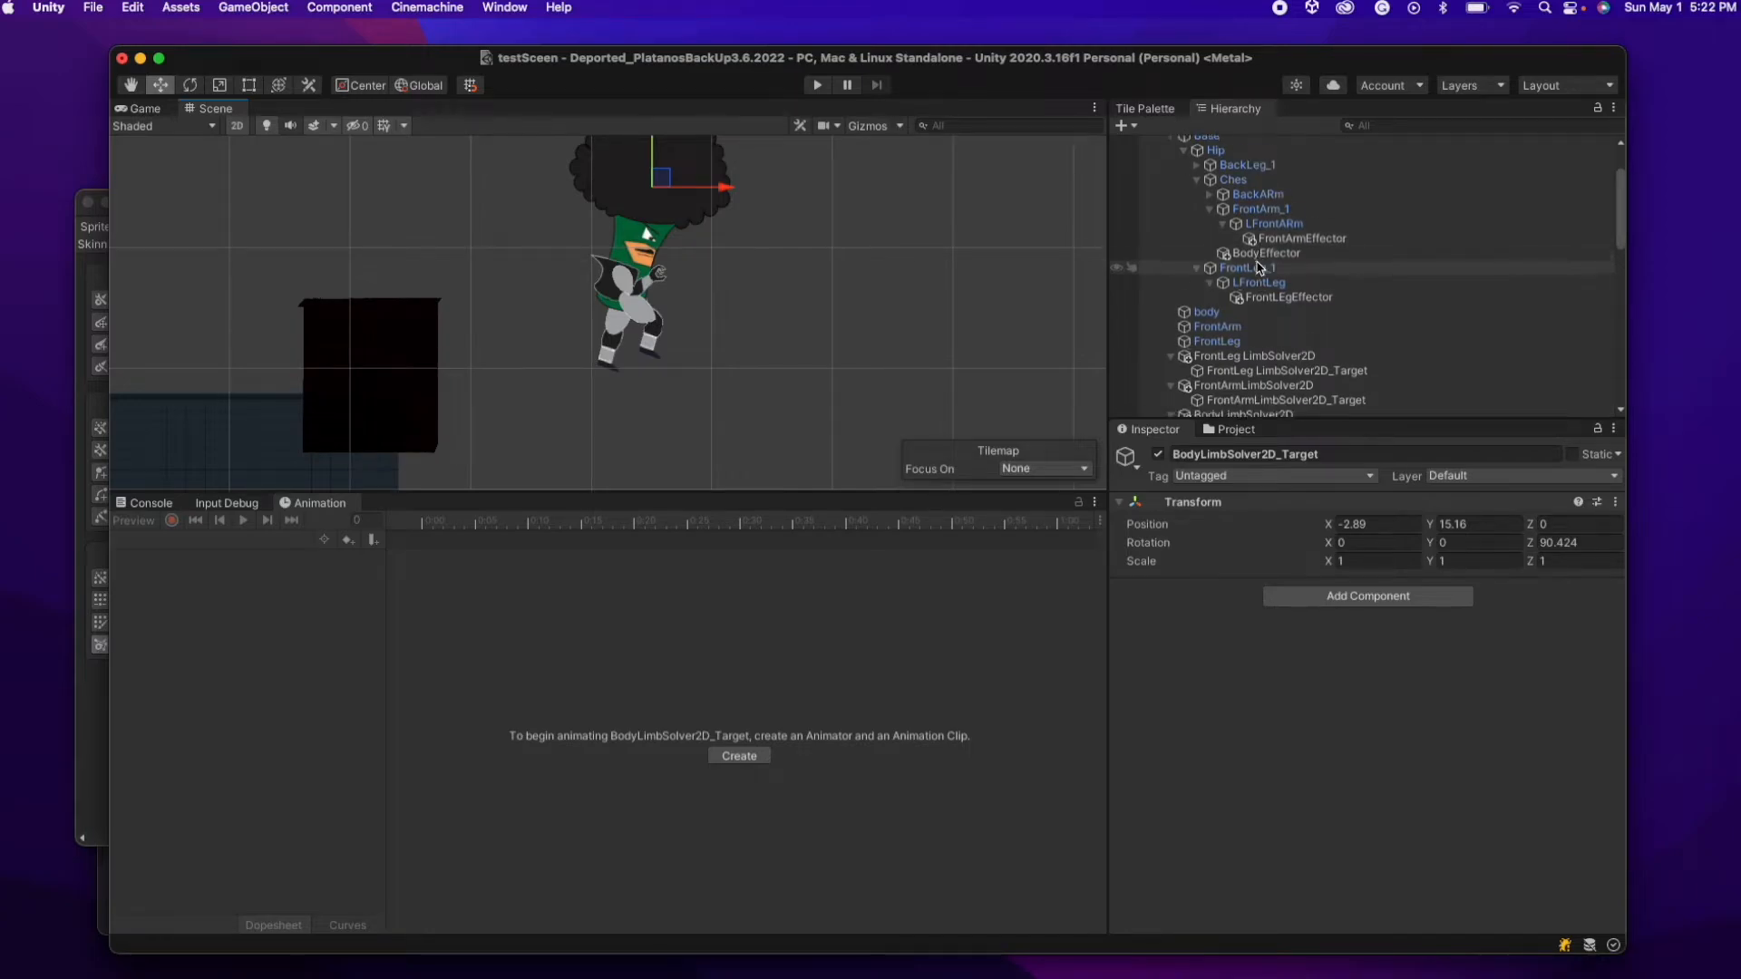
pyautogui.scroll(5, 1258, 265)
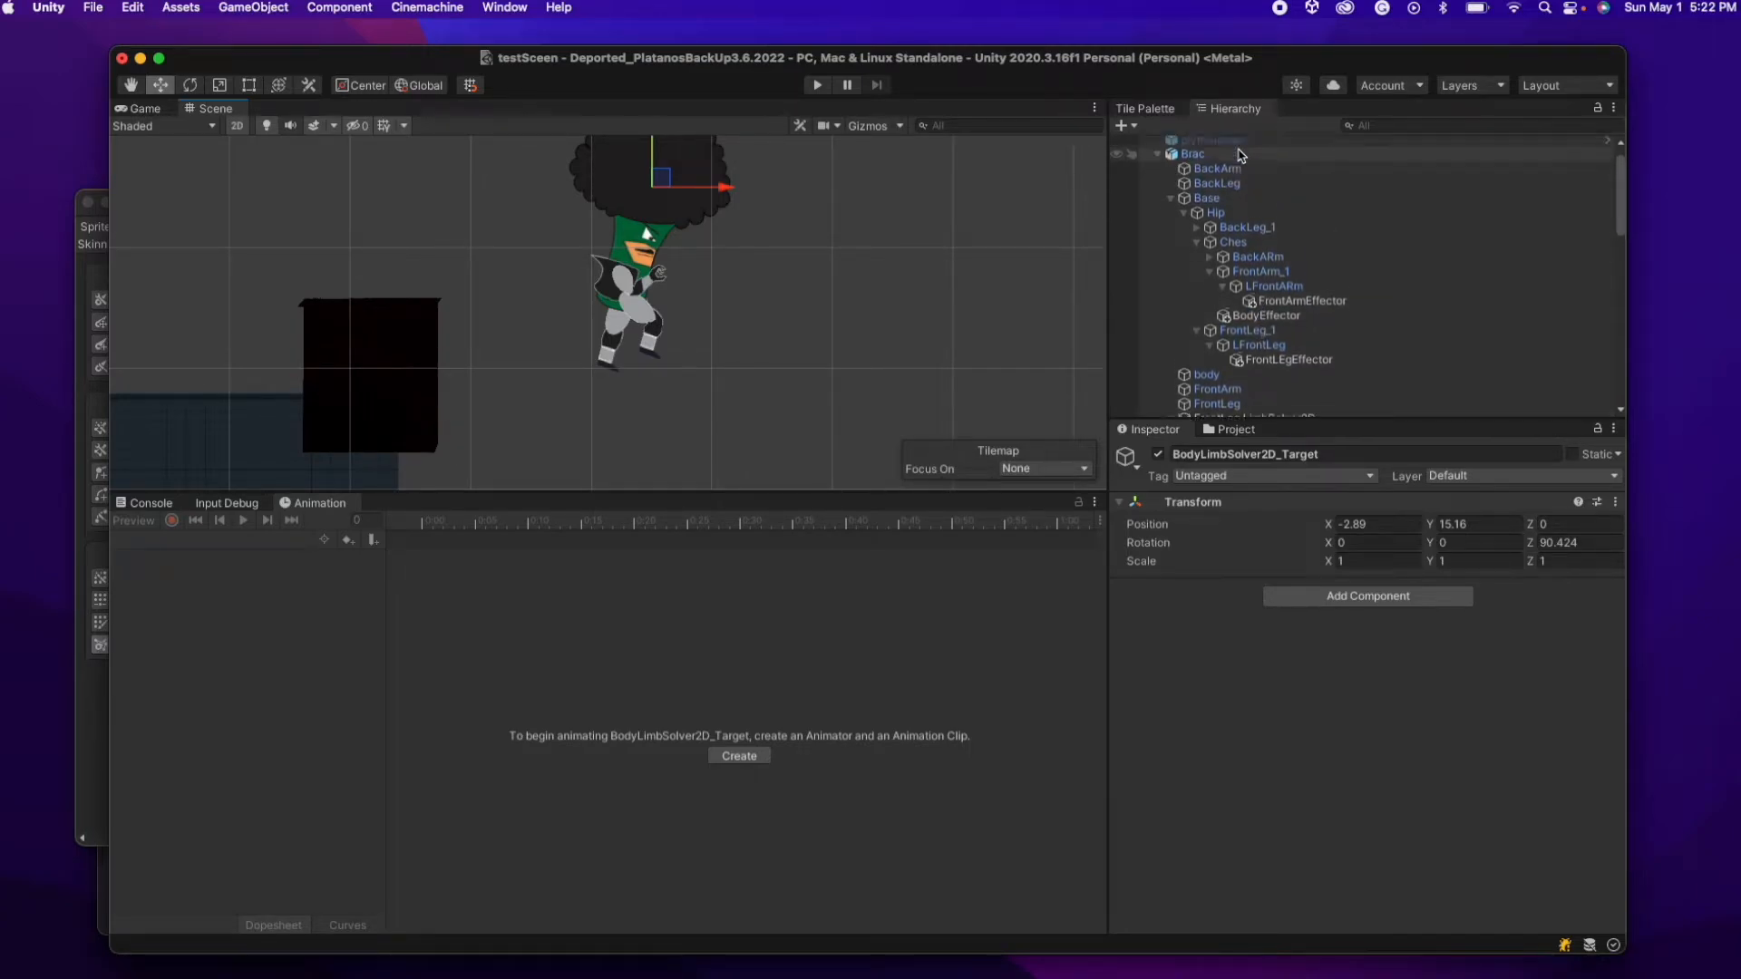
pyautogui.click(1193, 165)
pyautogui.click(1578, 728)
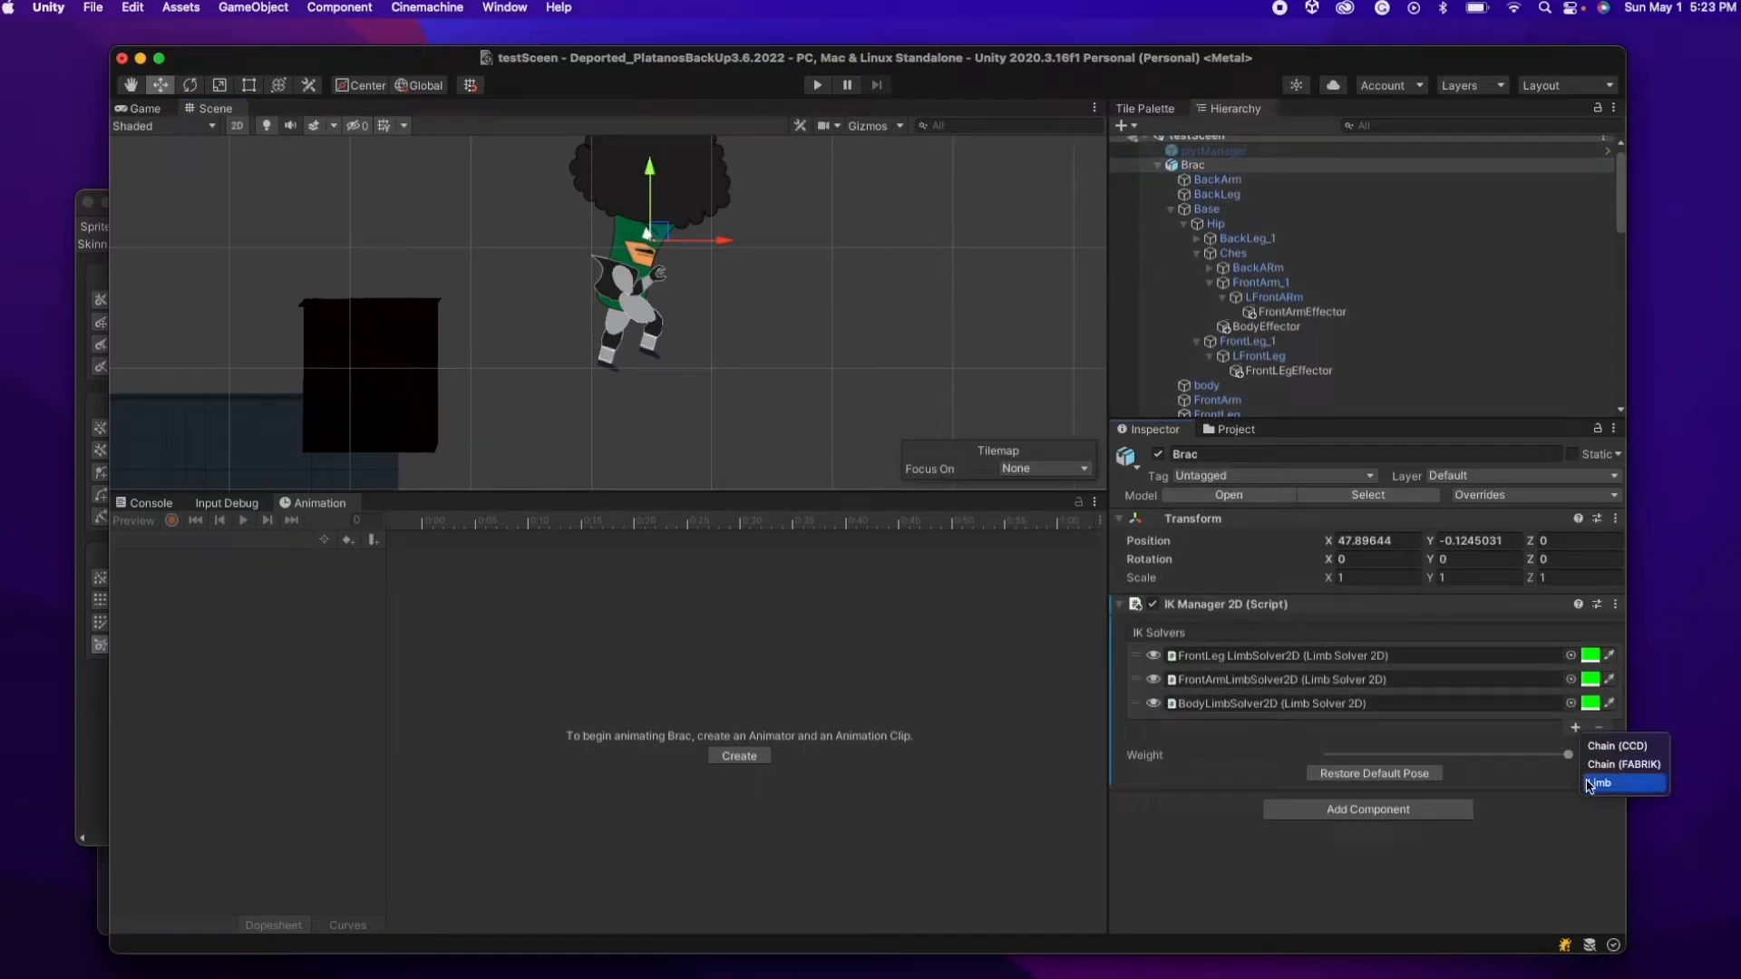
pyautogui.click(1596, 784)
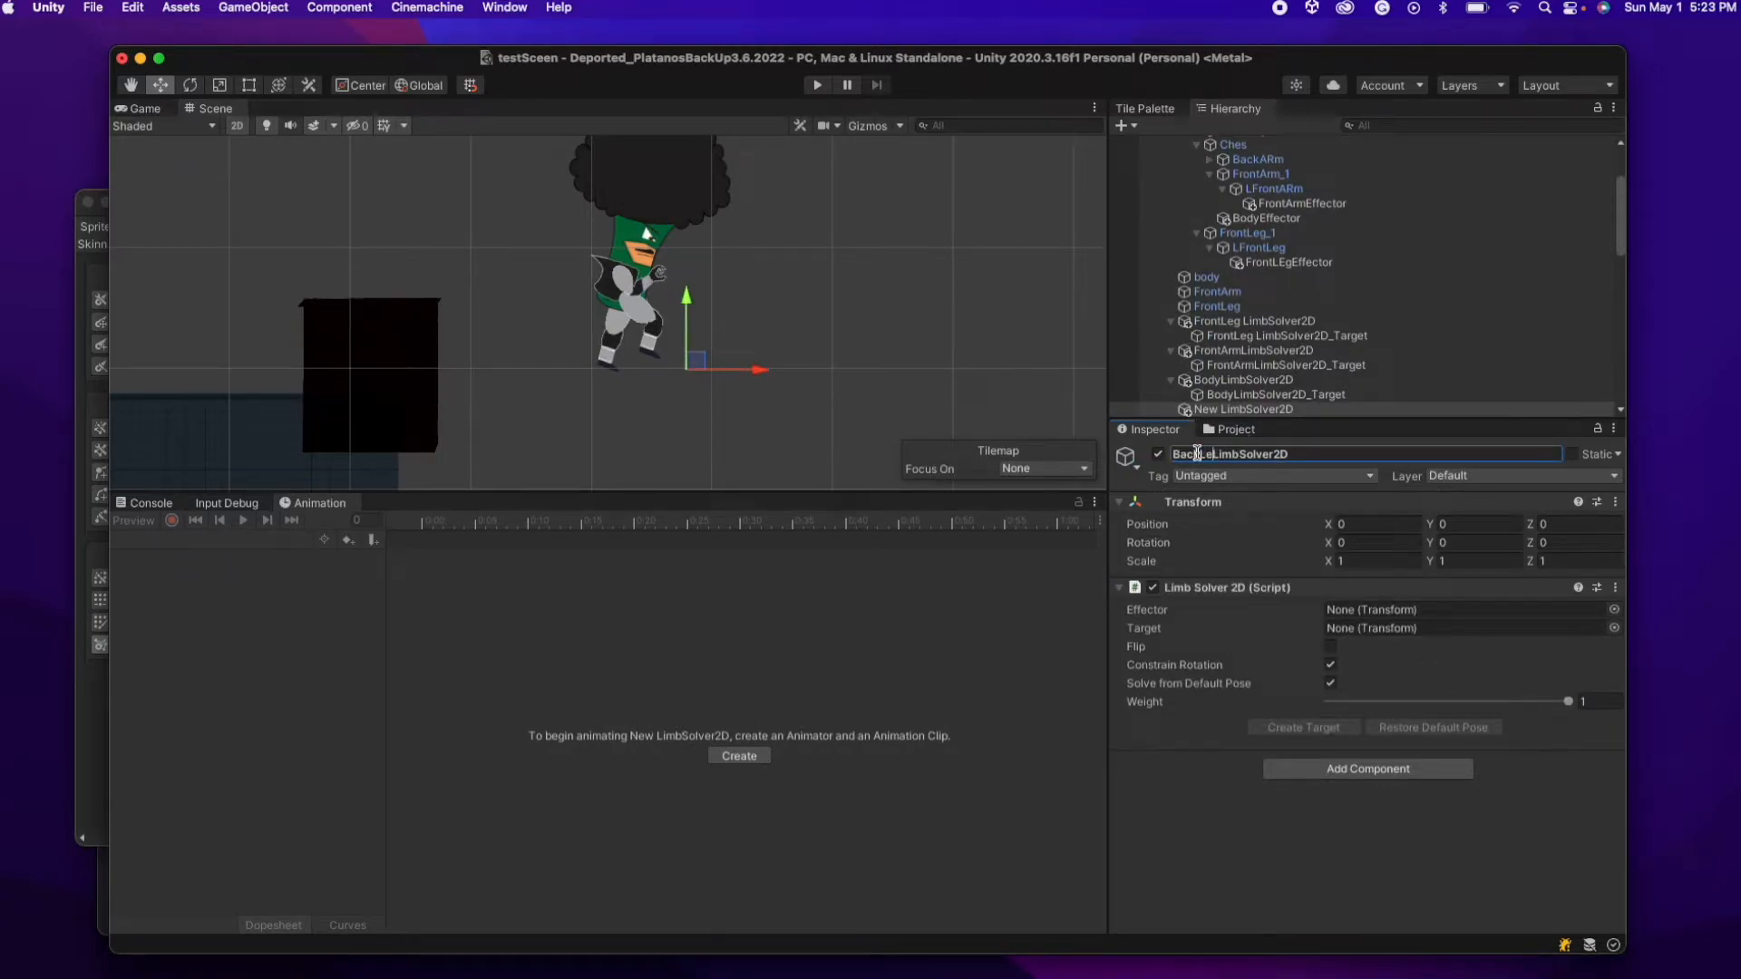
# - Create an empty child named BackLegEffector under the LBackLeg bone and move it to the back foot, about X 2.72, Y -0.1
pyautogui.scroll(4, 1209, 264)
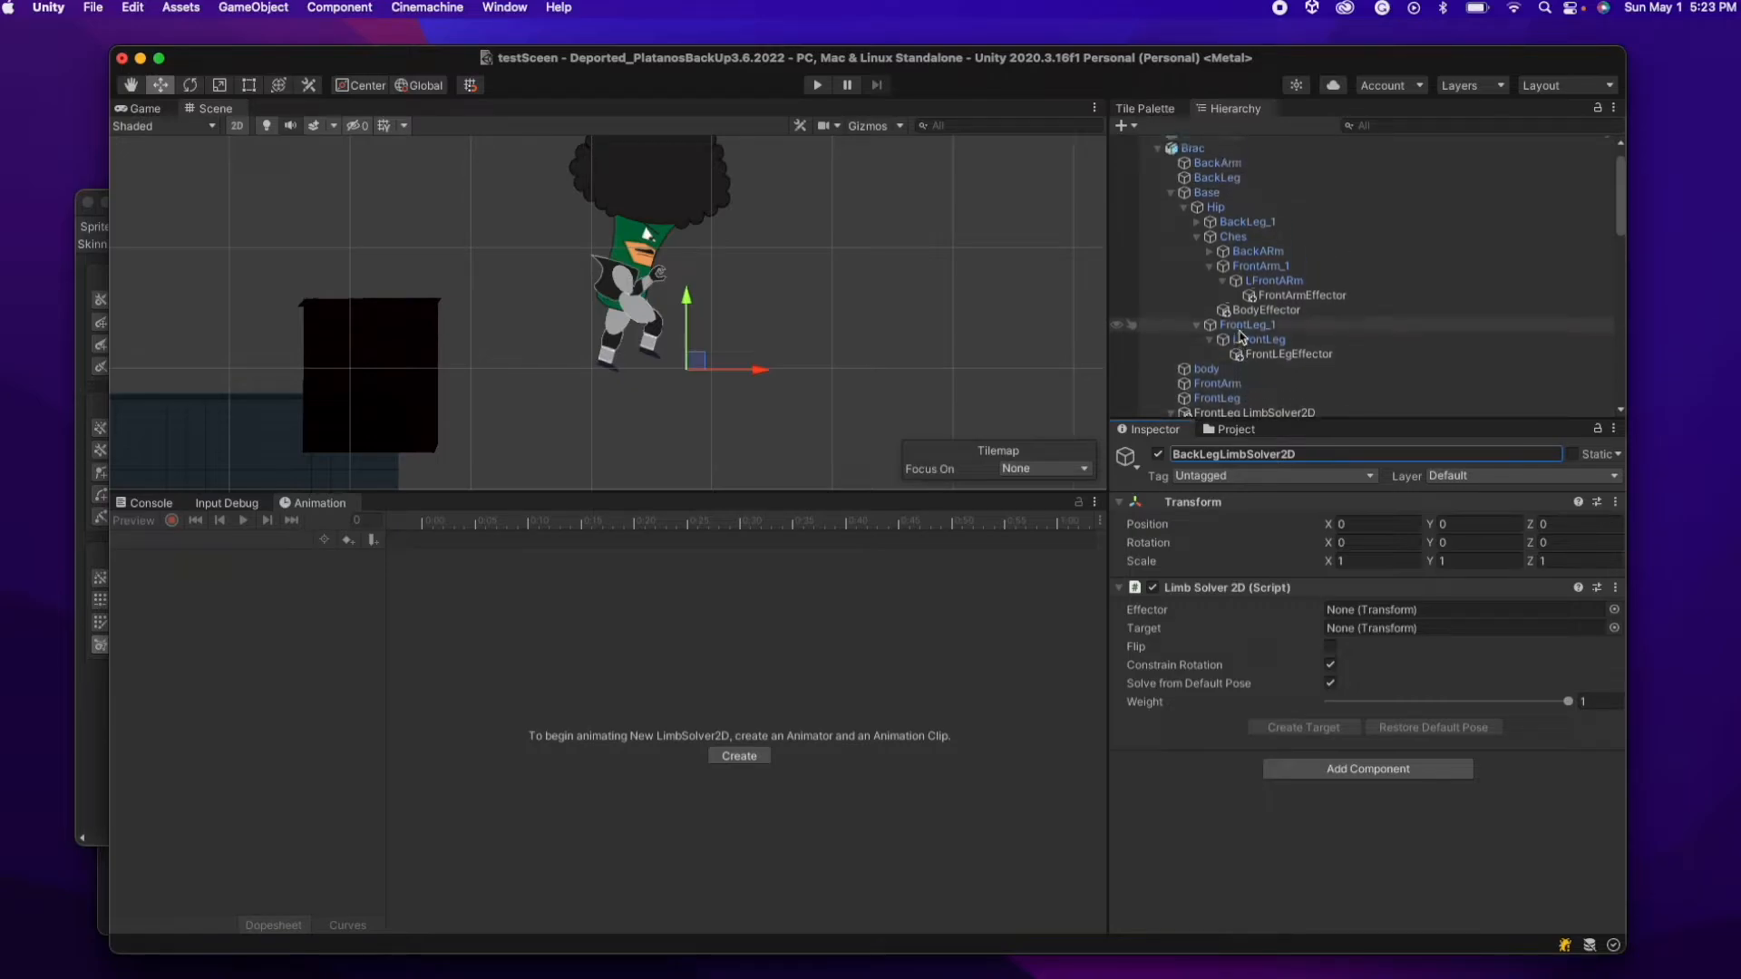
pyautogui.click(1197, 231)
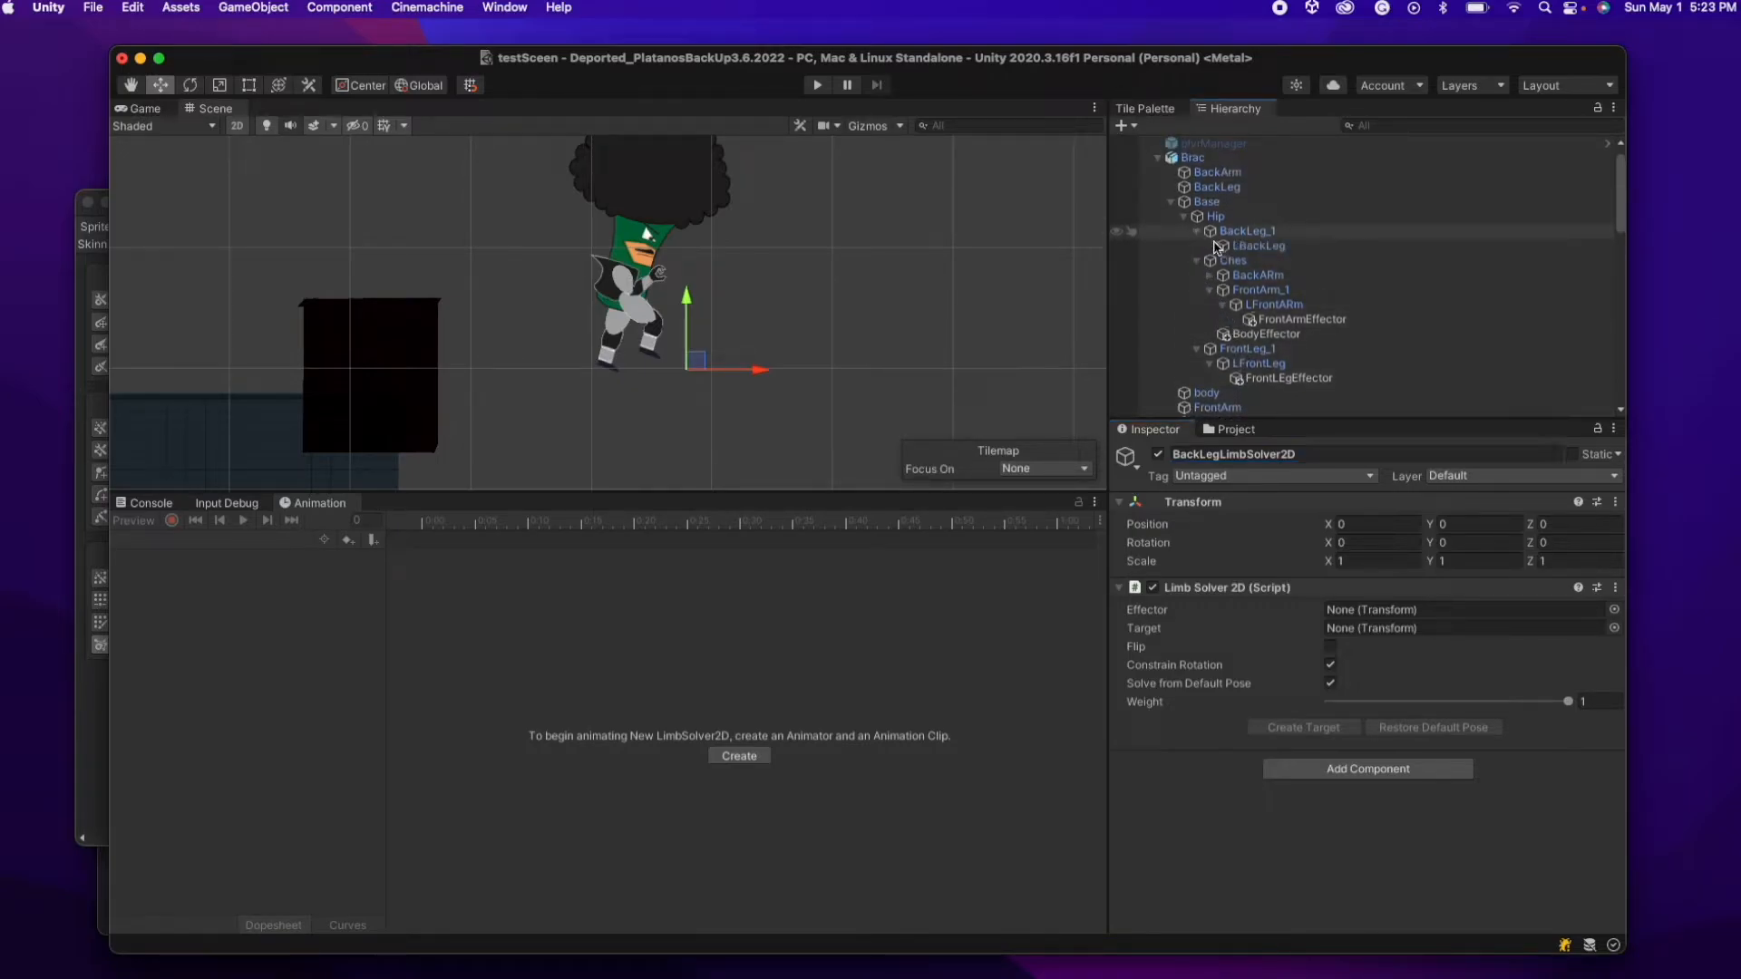
pyautogui.rightClick(1231, 246)
pyautogui.click(1289, 511)
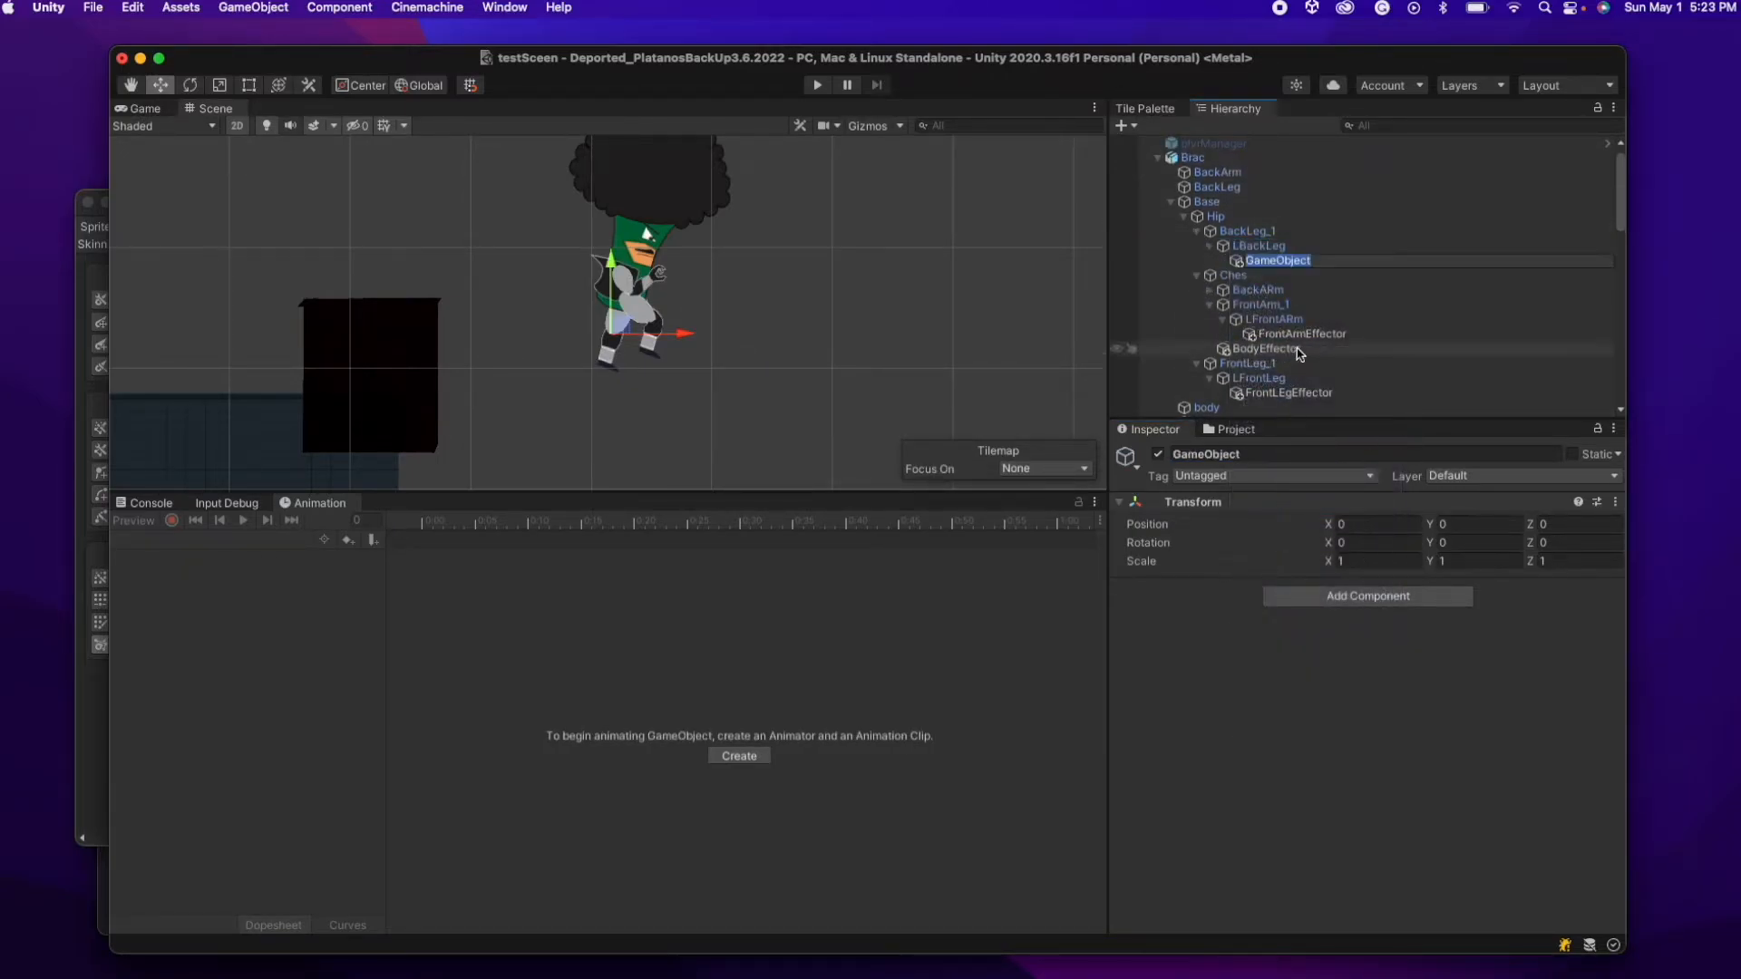
pyautogui.write('BackLegEffectro')
pyautogui.press('Return')
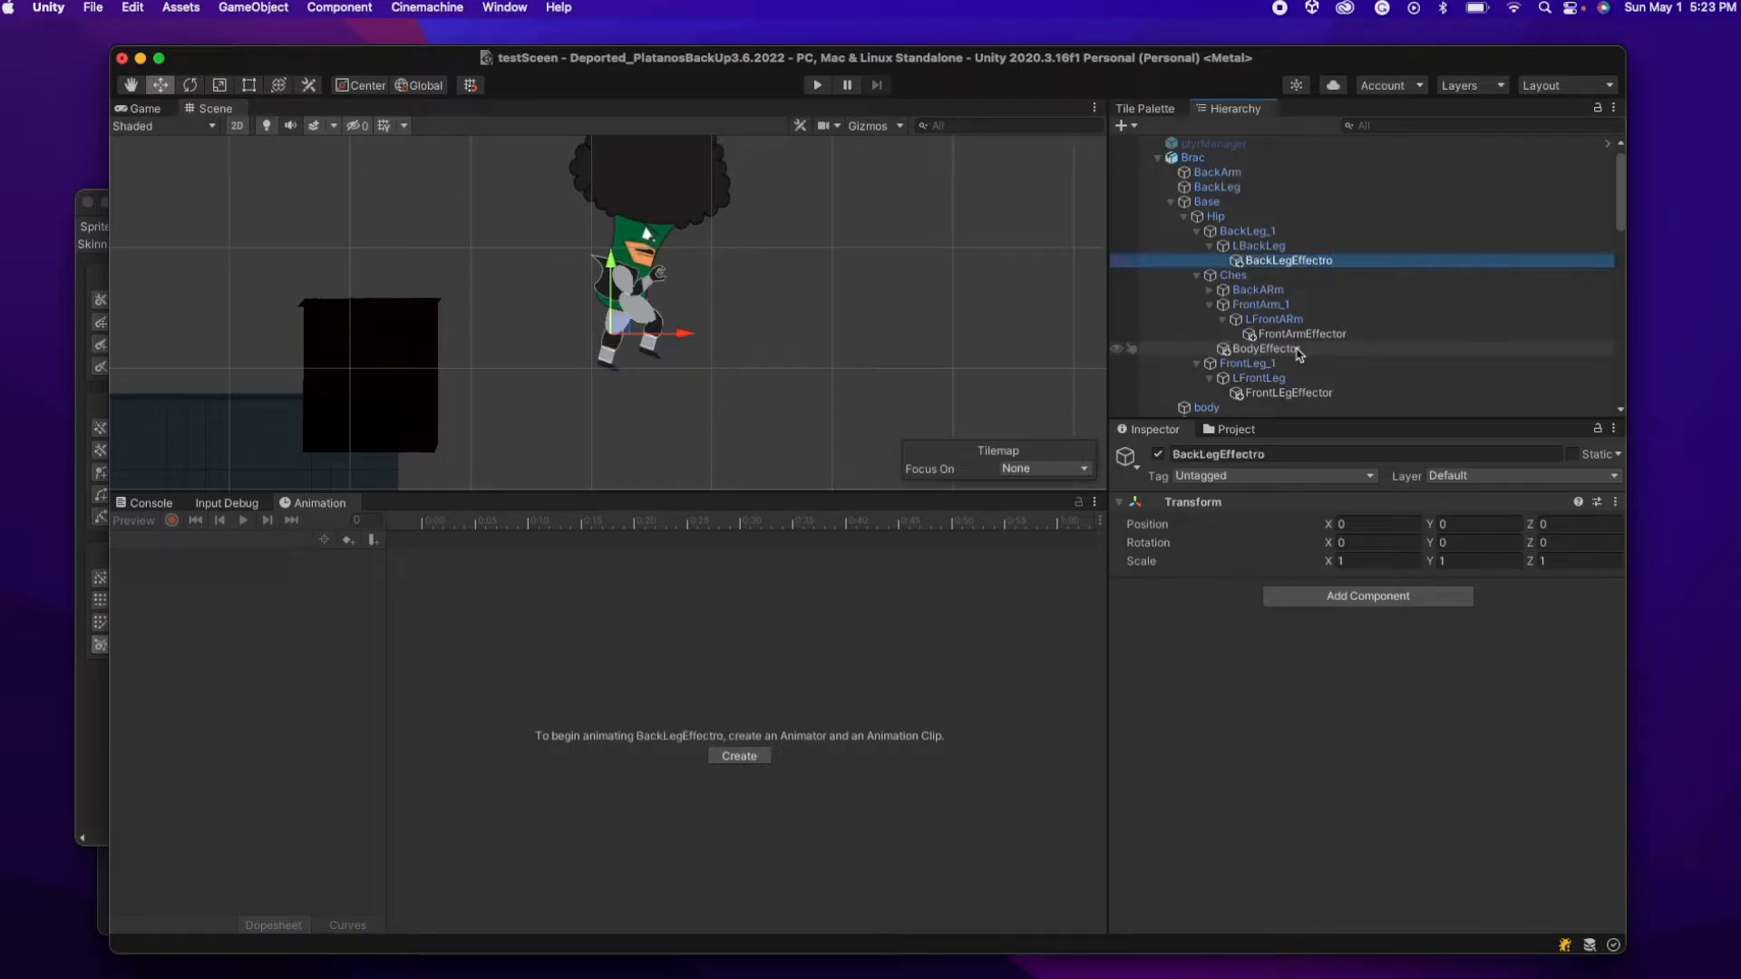
pyautogui.click(1334, 264)
pyautogui.click(1299, 277)
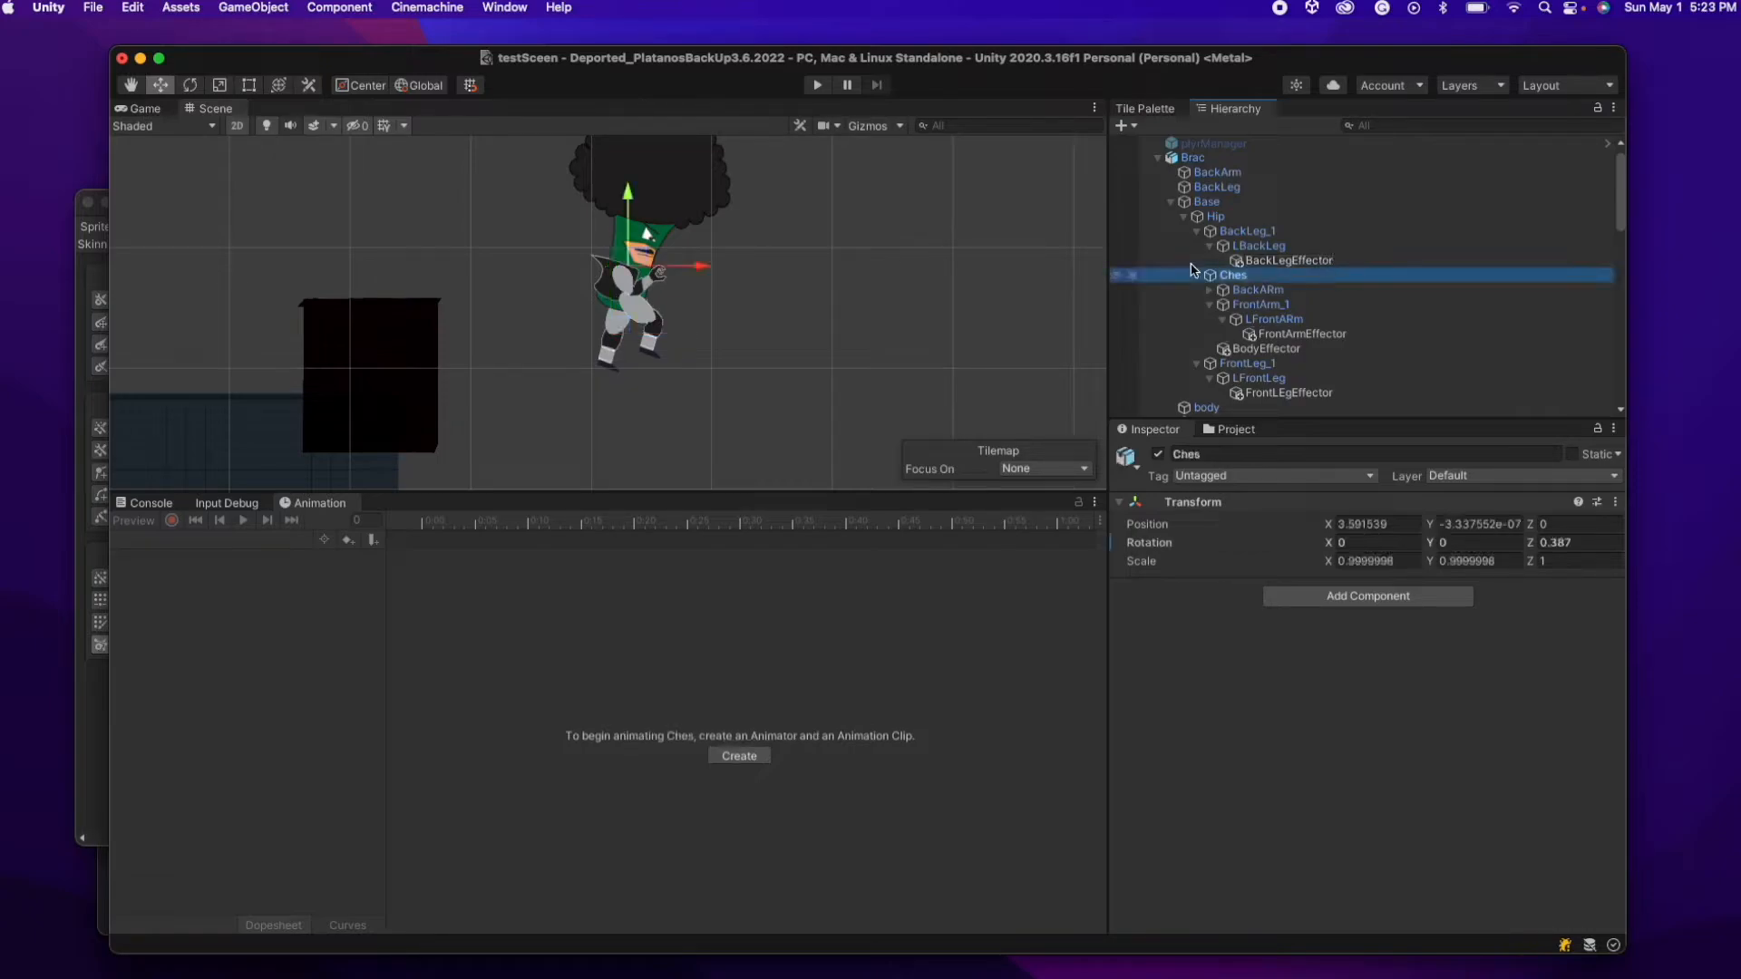
pyautogui.click(643, 279)
pyautogui.click(618, 332)
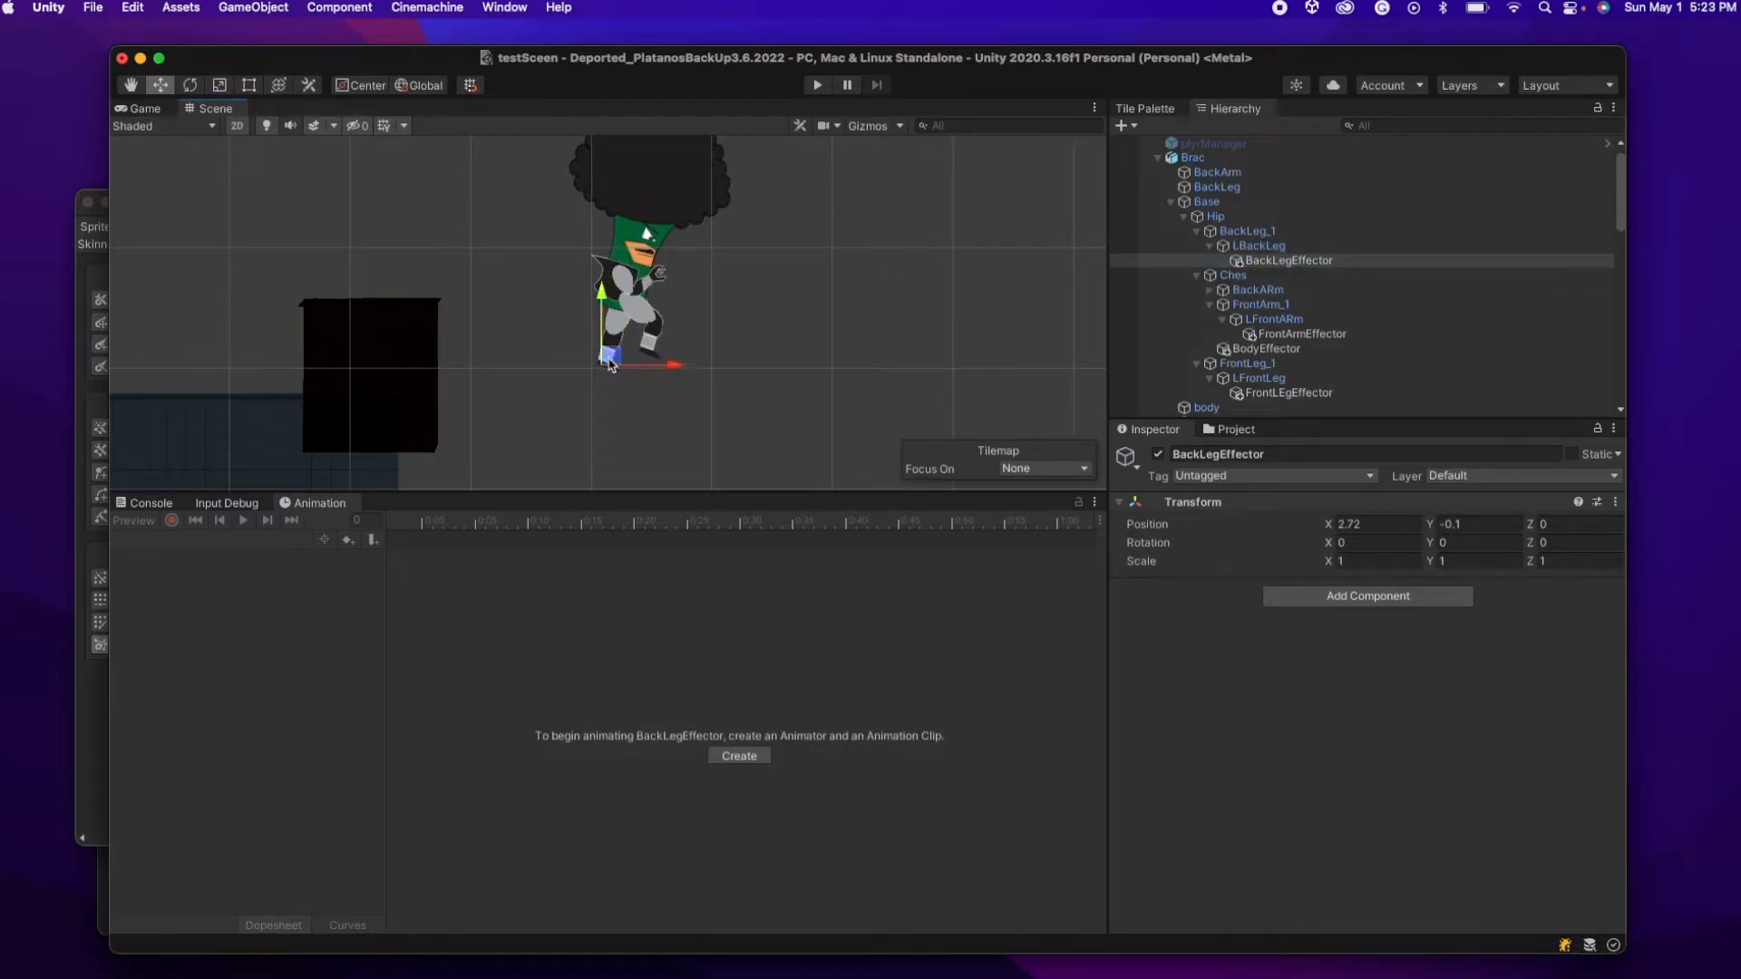
# - Assign BackLegEffector as the effector of BackLegLimbSolver2D and create the solver's target
pyautogui.scroll(-5, 1284, 390)
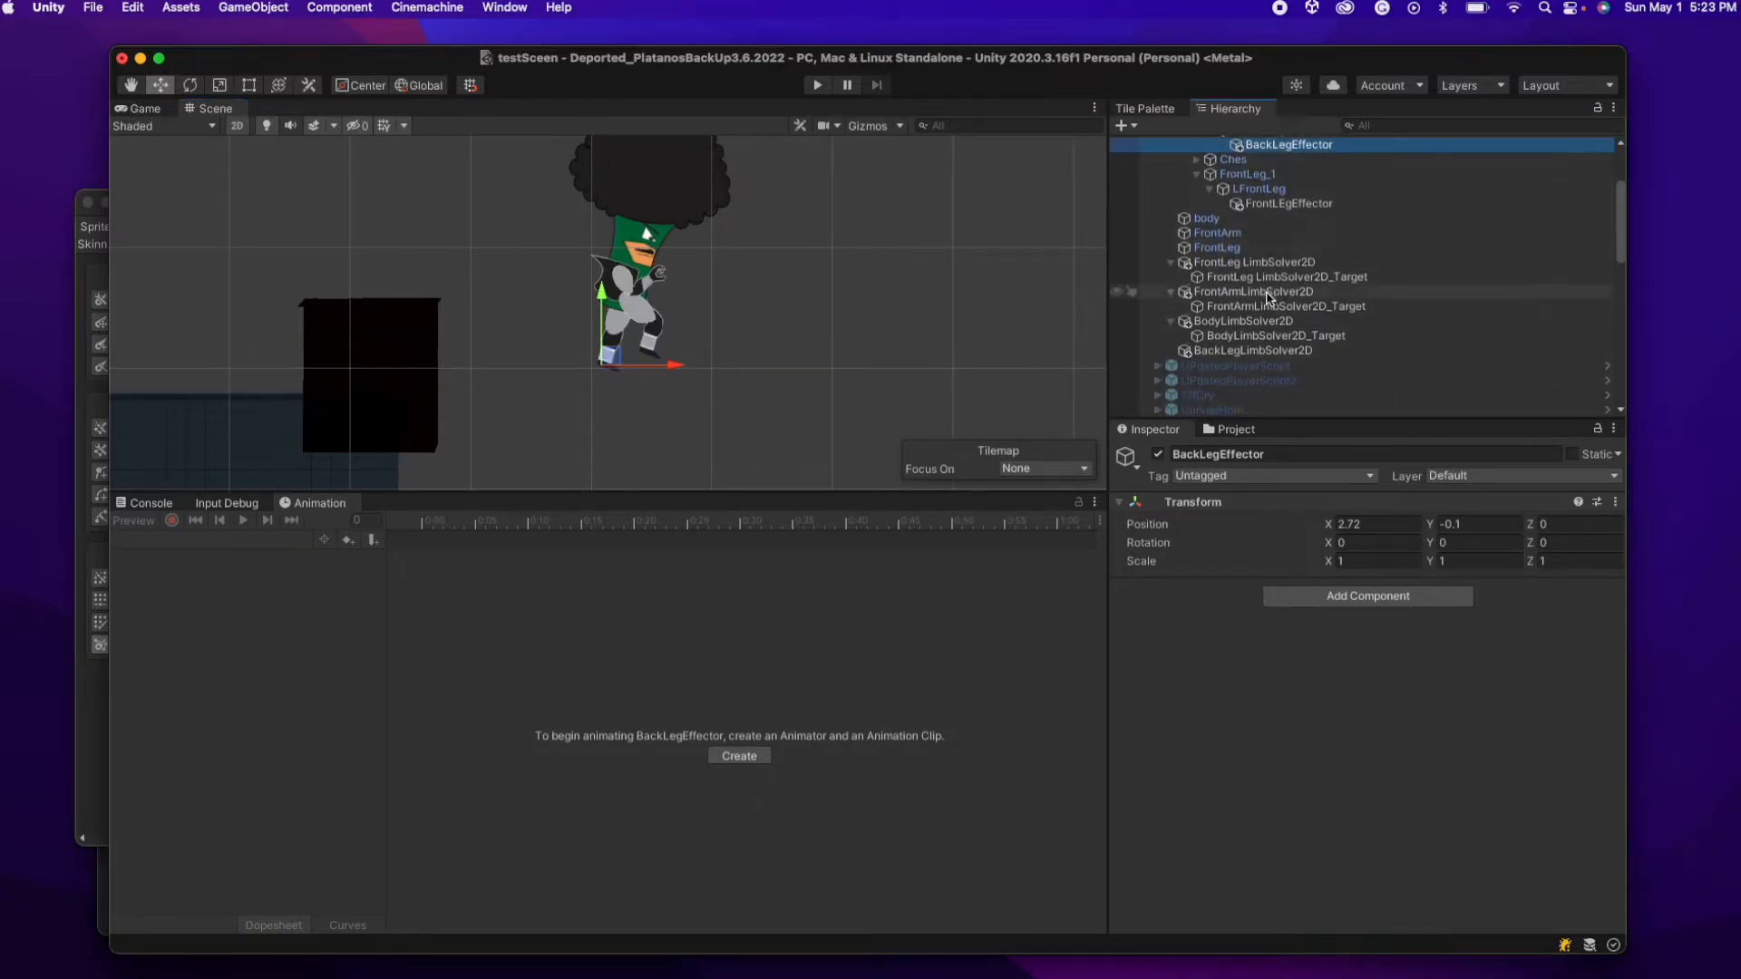
pyautogui.click(1270, 350)
pyautogui.moveTo(1306, 154); pyautogui.dragTo(1408, 621)
pyautogui.click(1297, 728)
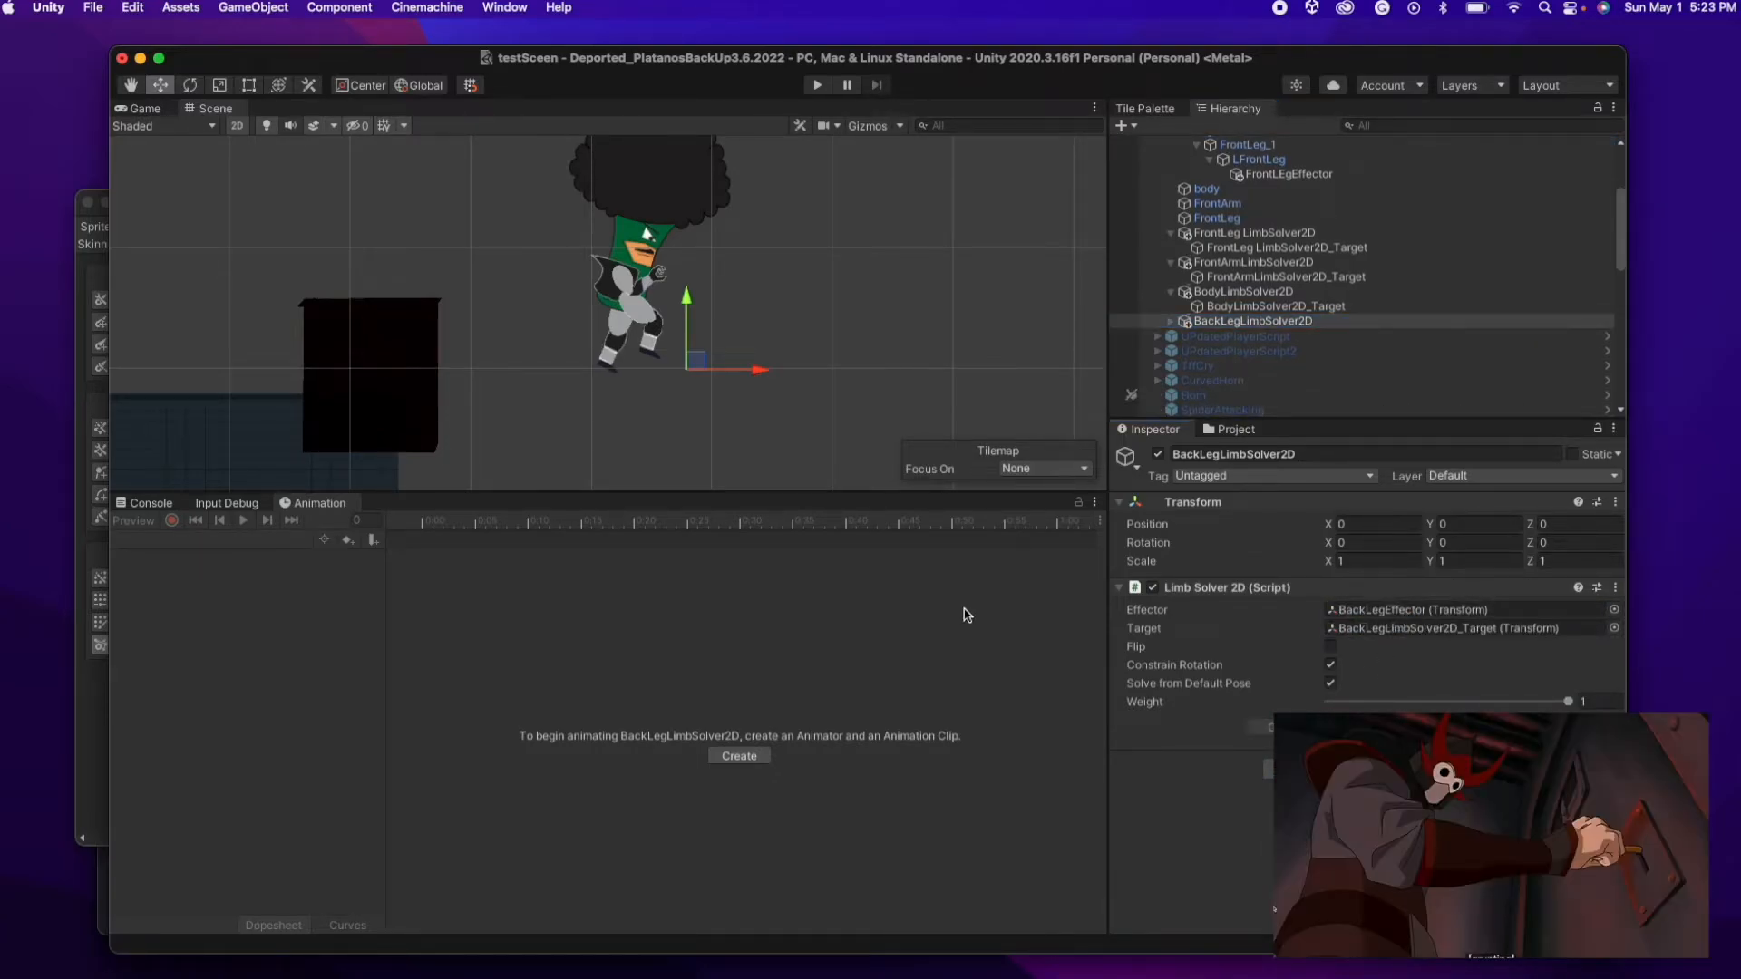
# - Move the back leg solver's target to about X -6.49, Y 1.04 to bend the leg
pyautogui.click(1172, 322)
pyautogui.click(1269, 336)
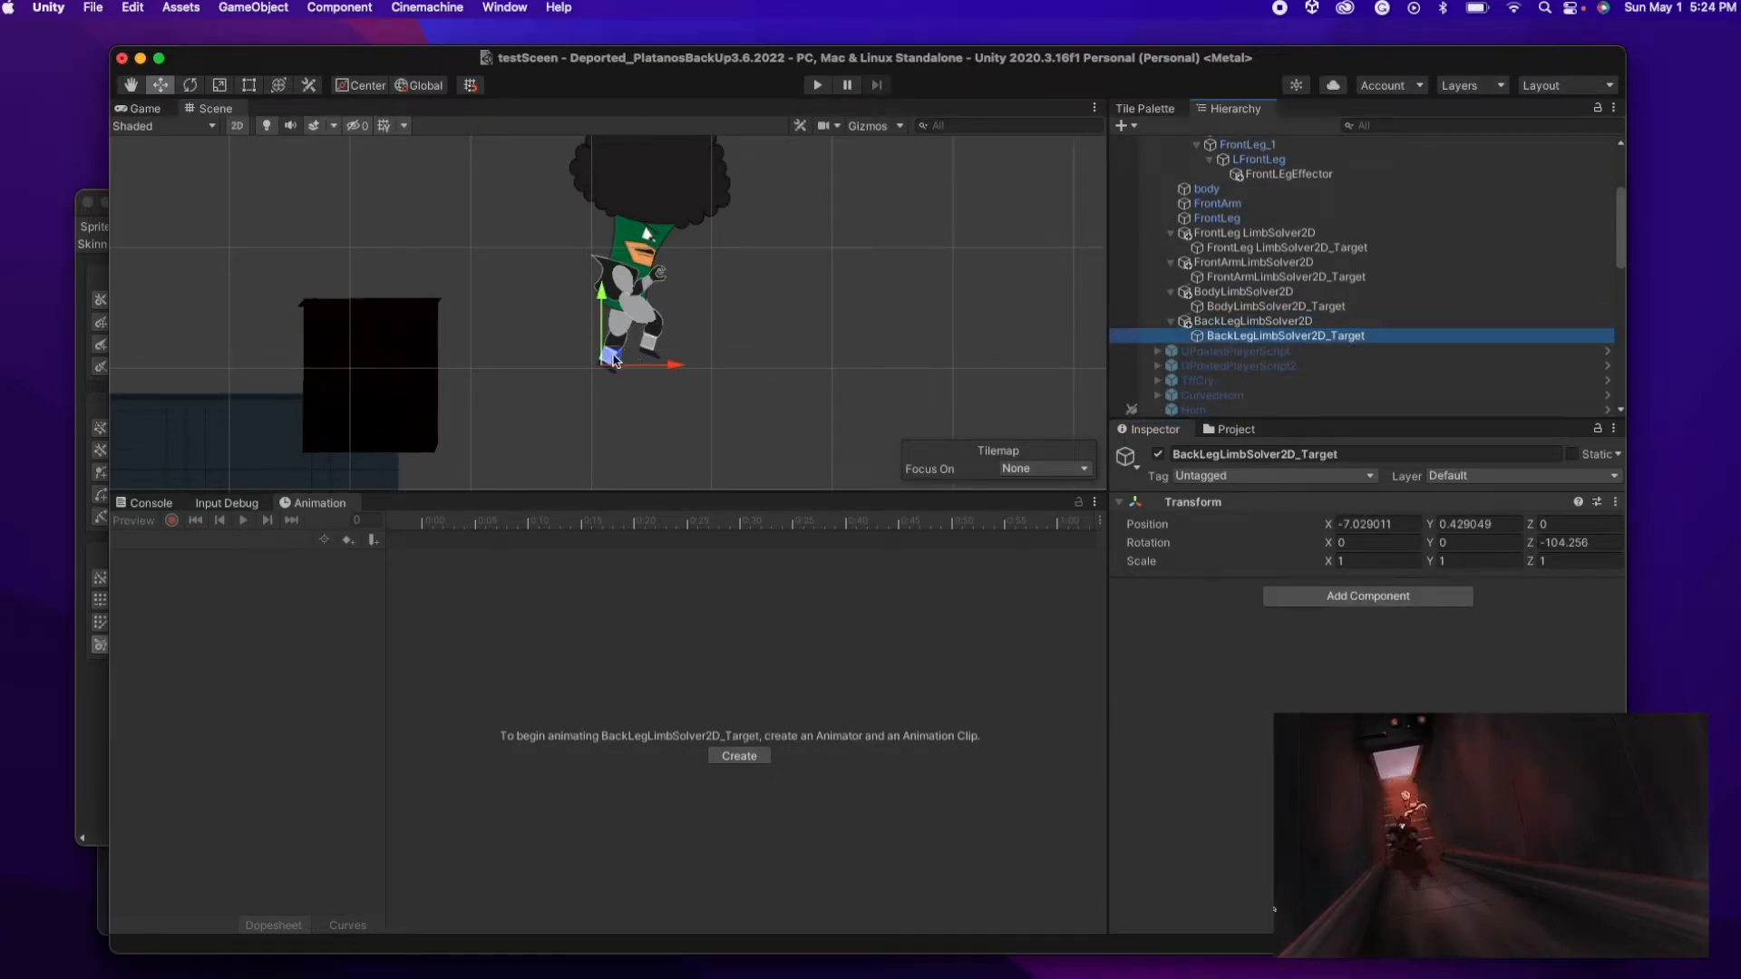
# - Deactivate the body, FrontLeg and FrontArm sprite objects to expose the back limbs
pyautogui.scroll(4, 1216, 177)
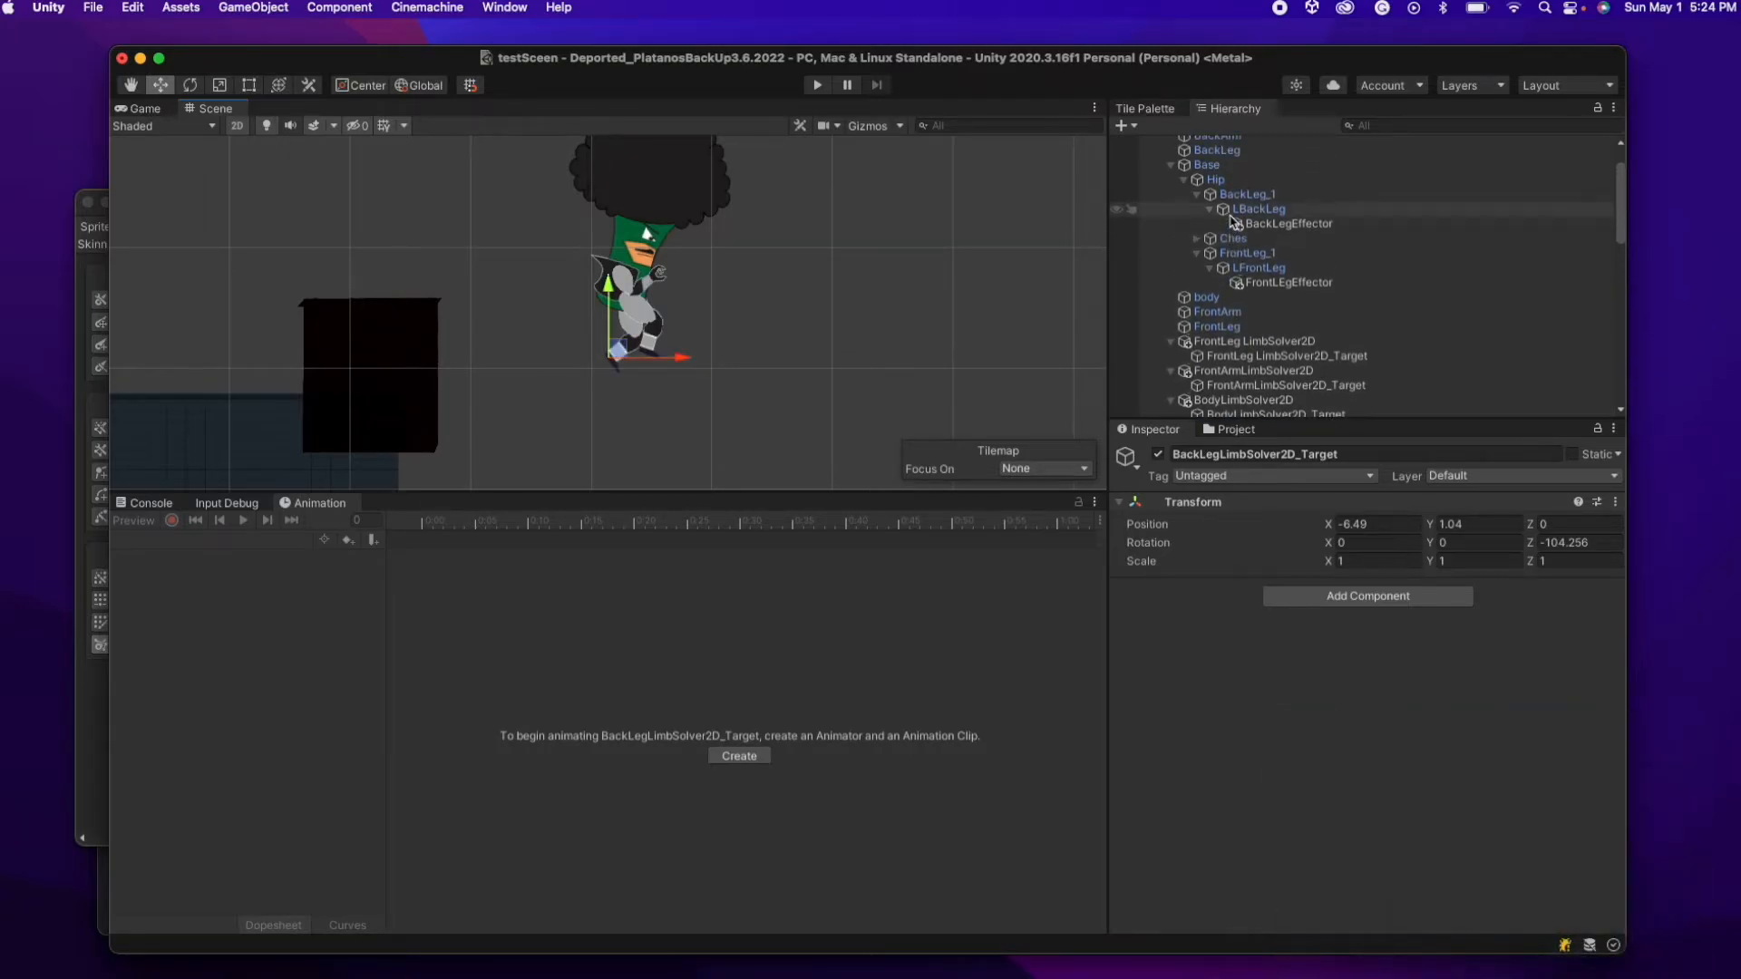
pyautogui.click(1206, 305)
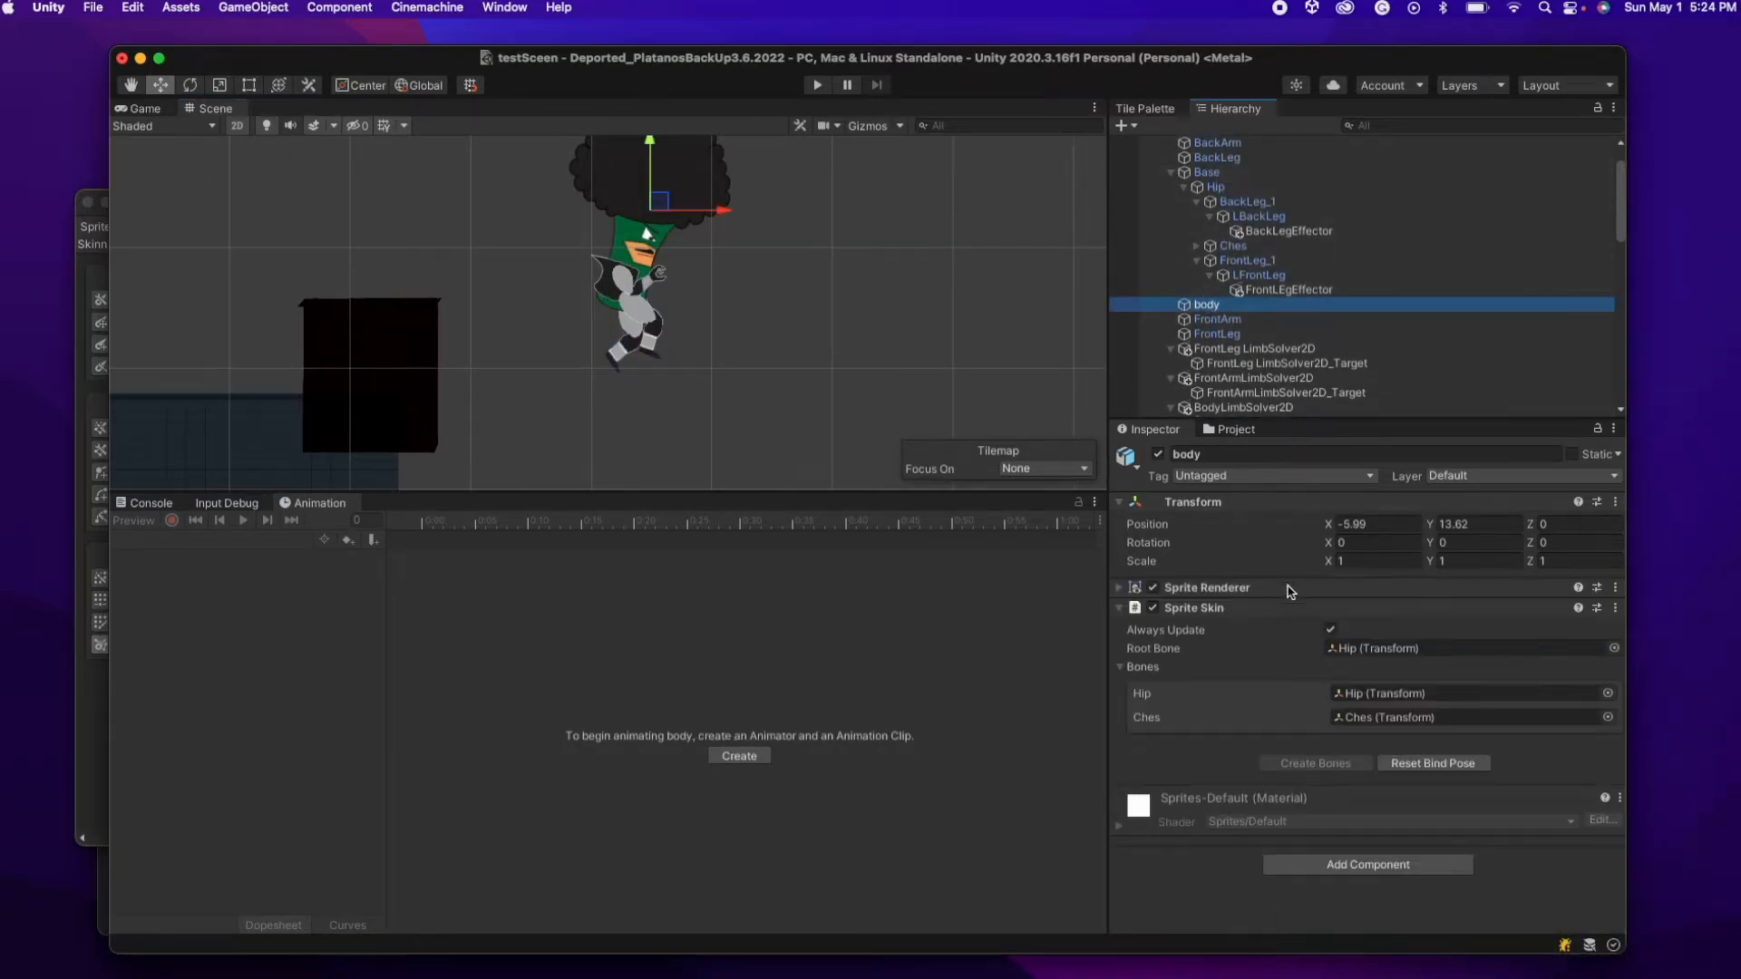
pyautogui.click(1156, 456)
pyautogui.click(1217, 334)
pyautogui.click(1160, 455)
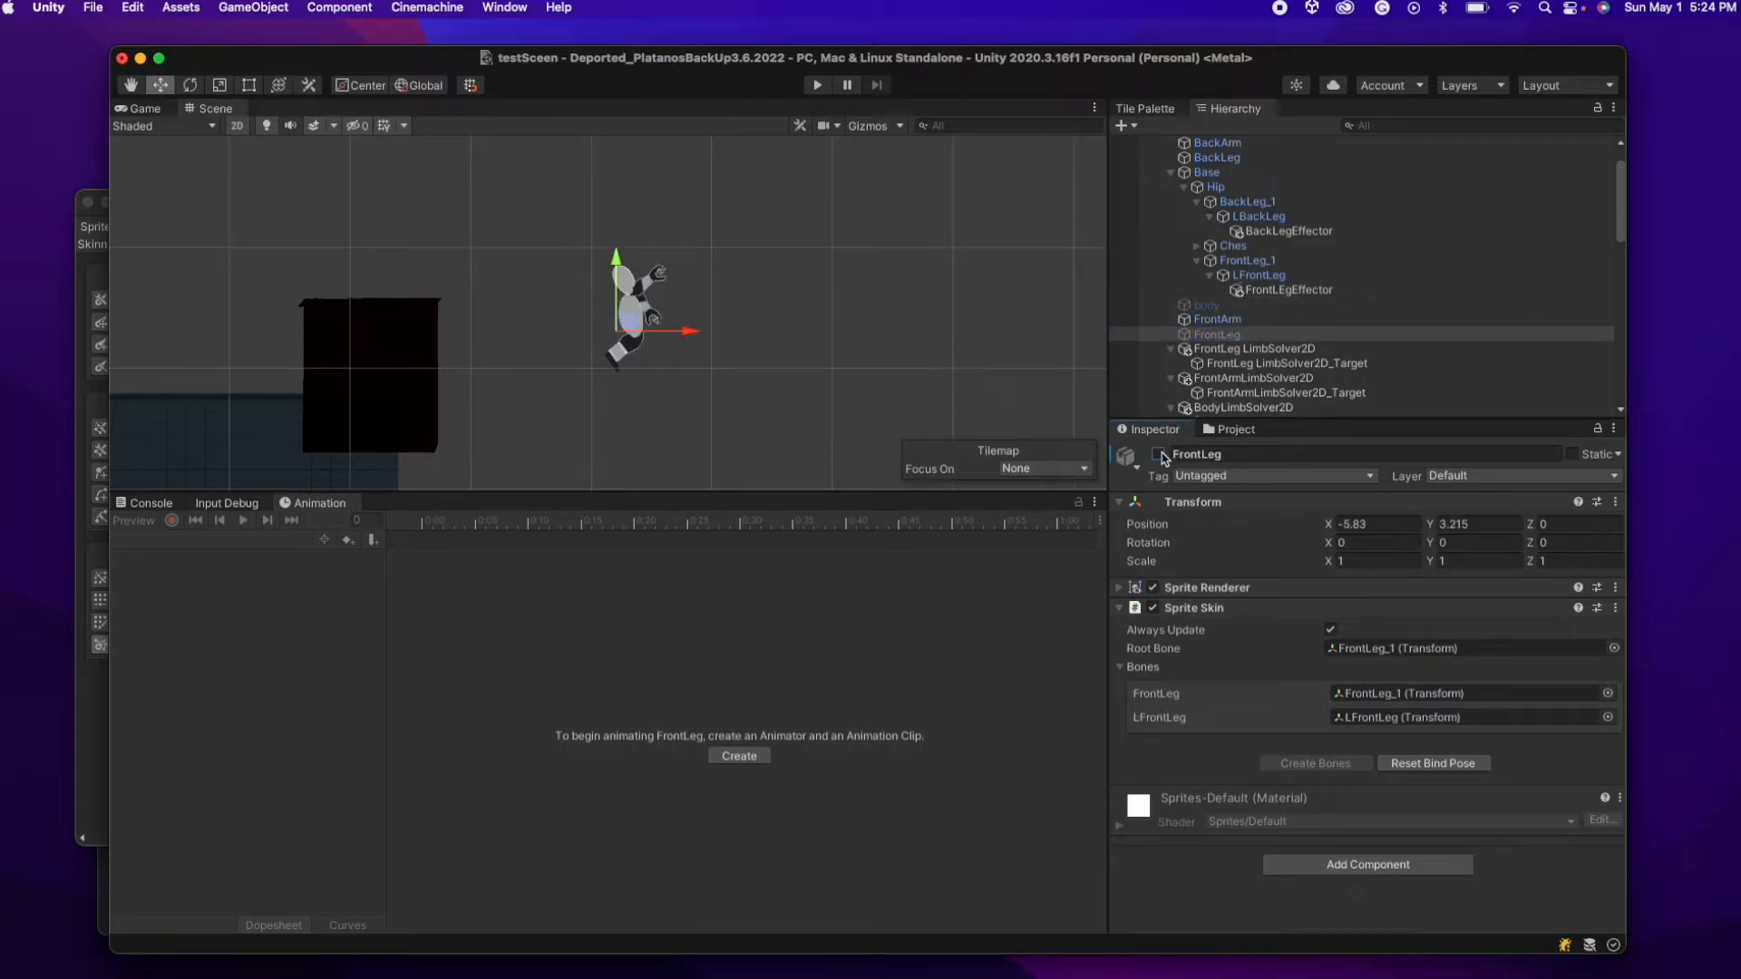
pyautogui.click(1215, 320)
pyautogui.click(1160, 456)
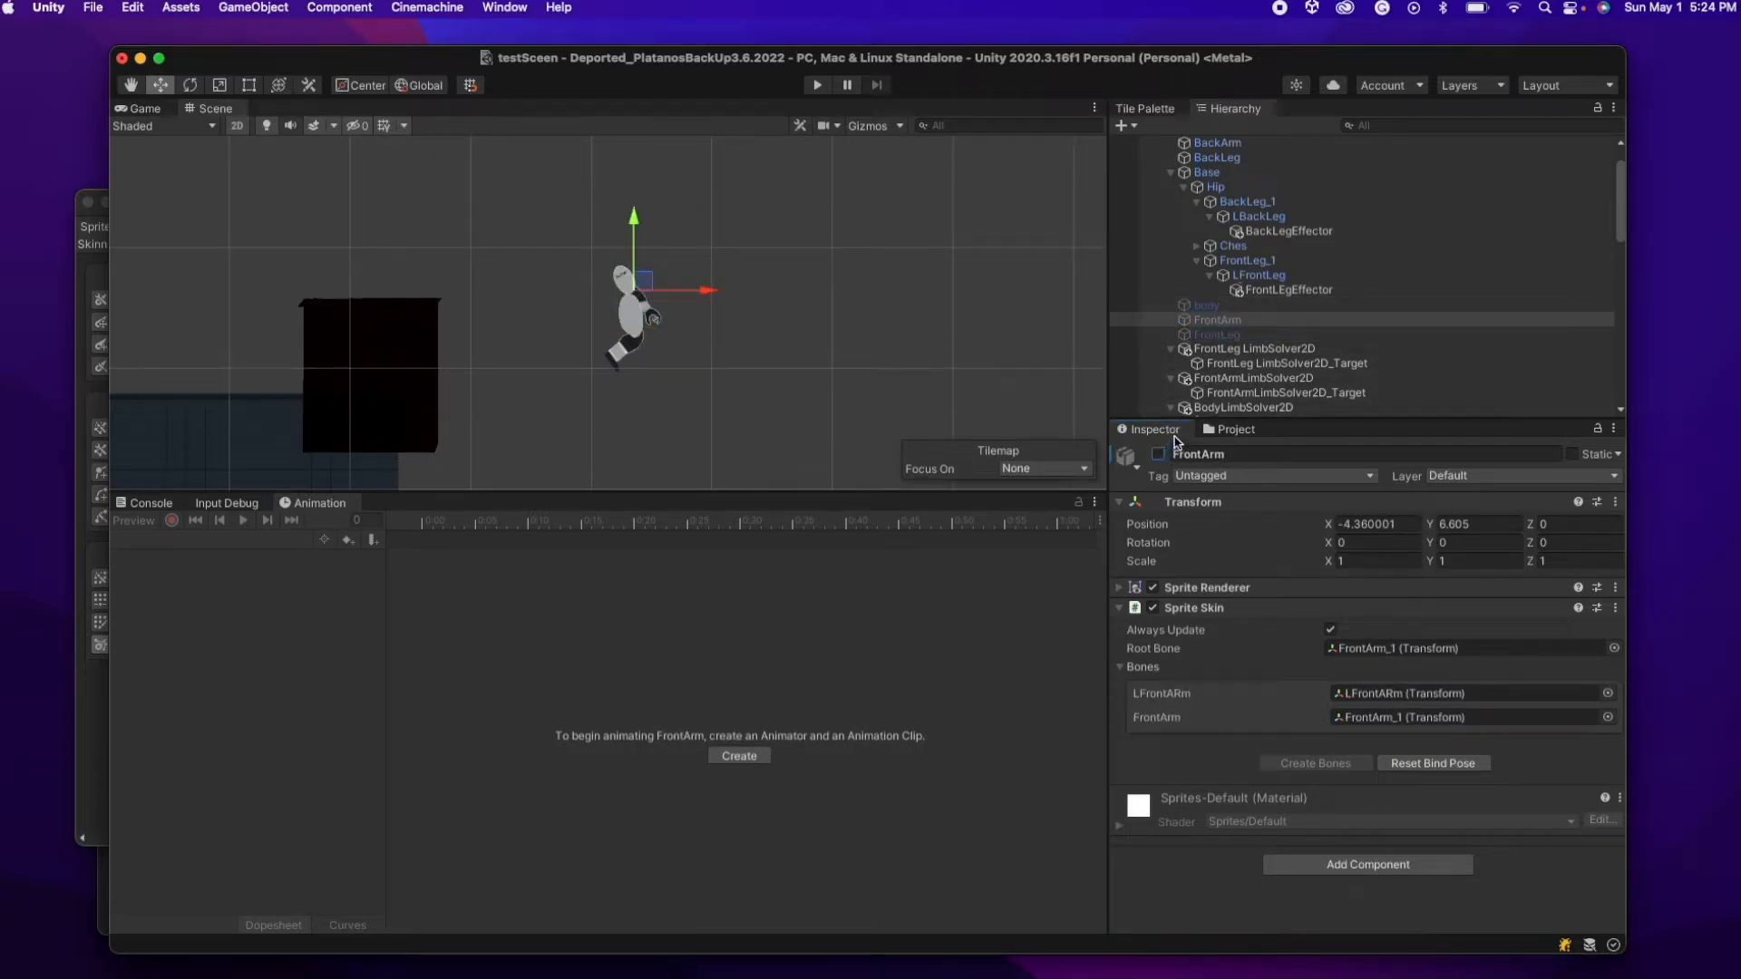
# - Create an empty child named BackArmEffector under the LBackArm bone
pyautogui.scroll(3, 1251, 320)
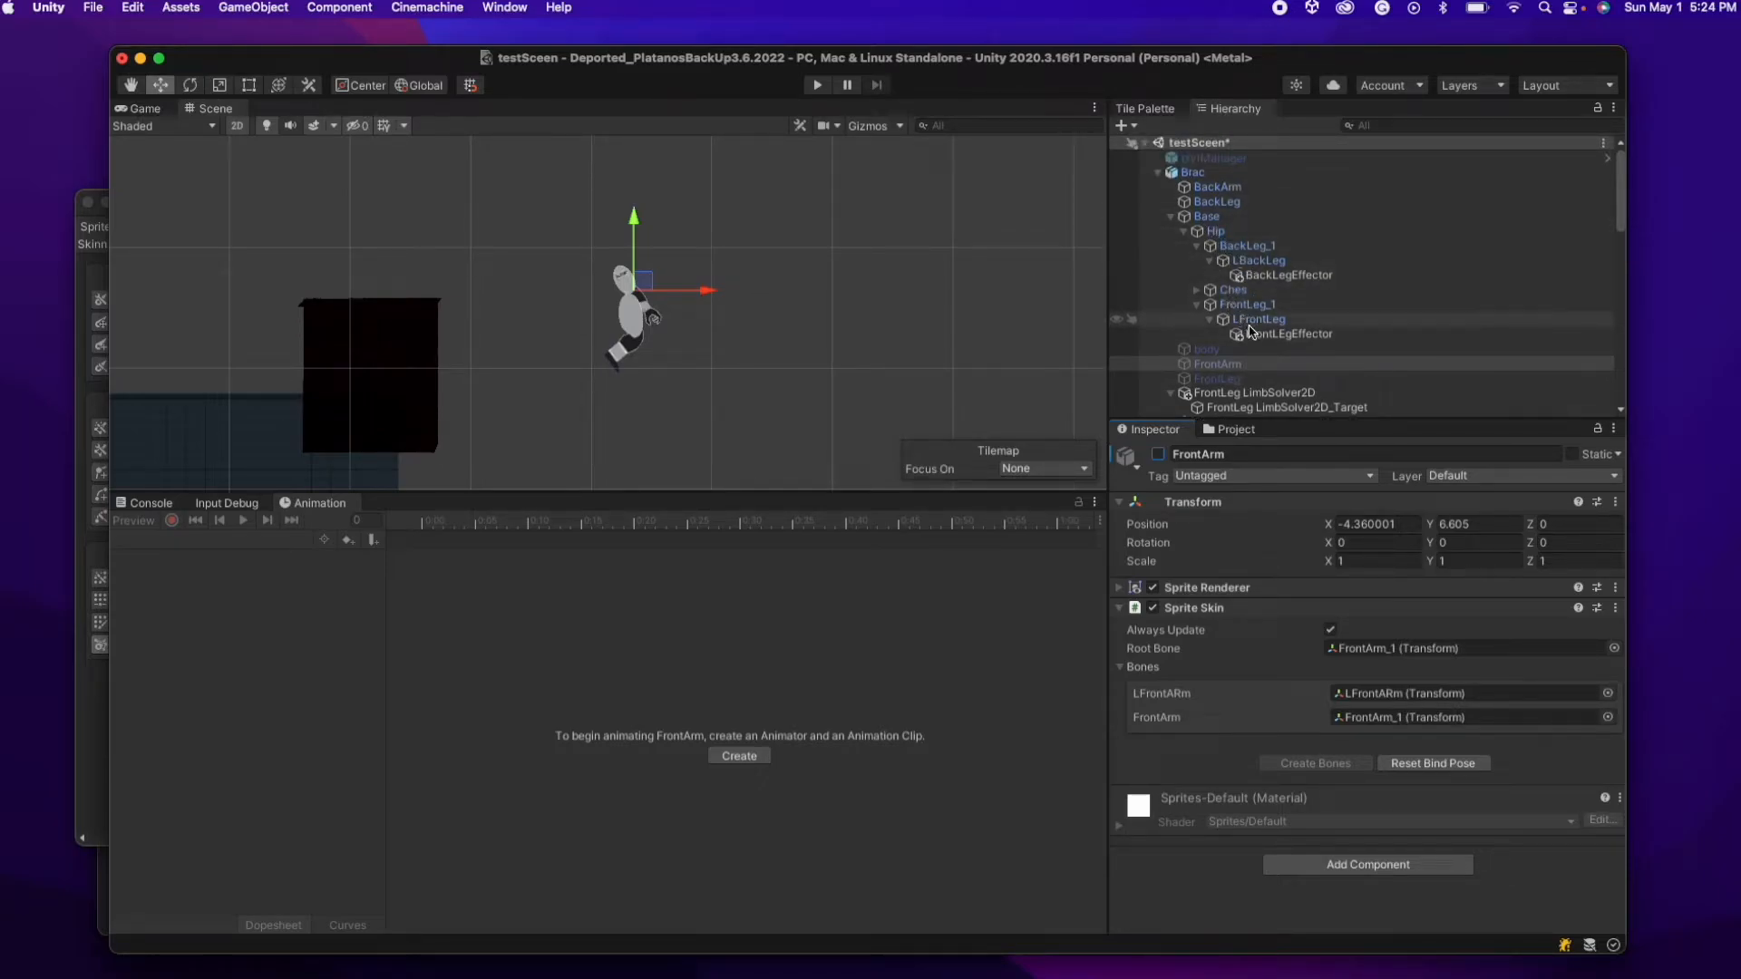
pyautogui.click(1197, 292)
pyautogui.click(1217, 306)
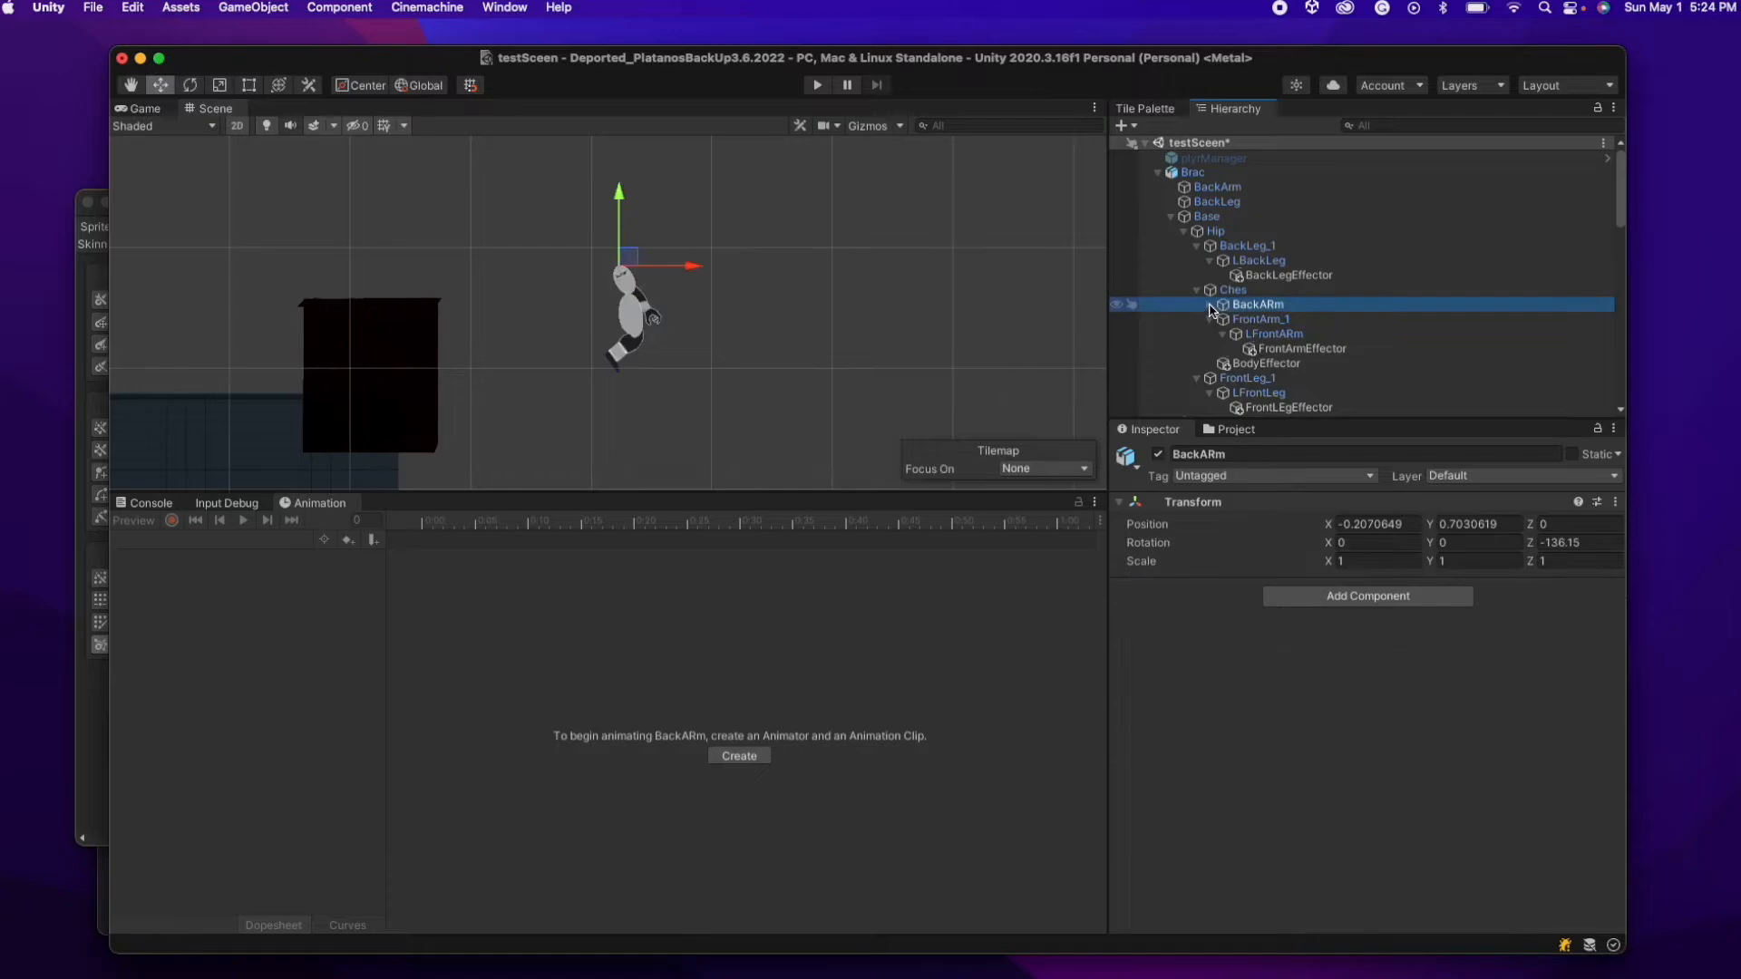
pyautogui.click(1209, 305)
pyautogui.rightClick(1255, 320)
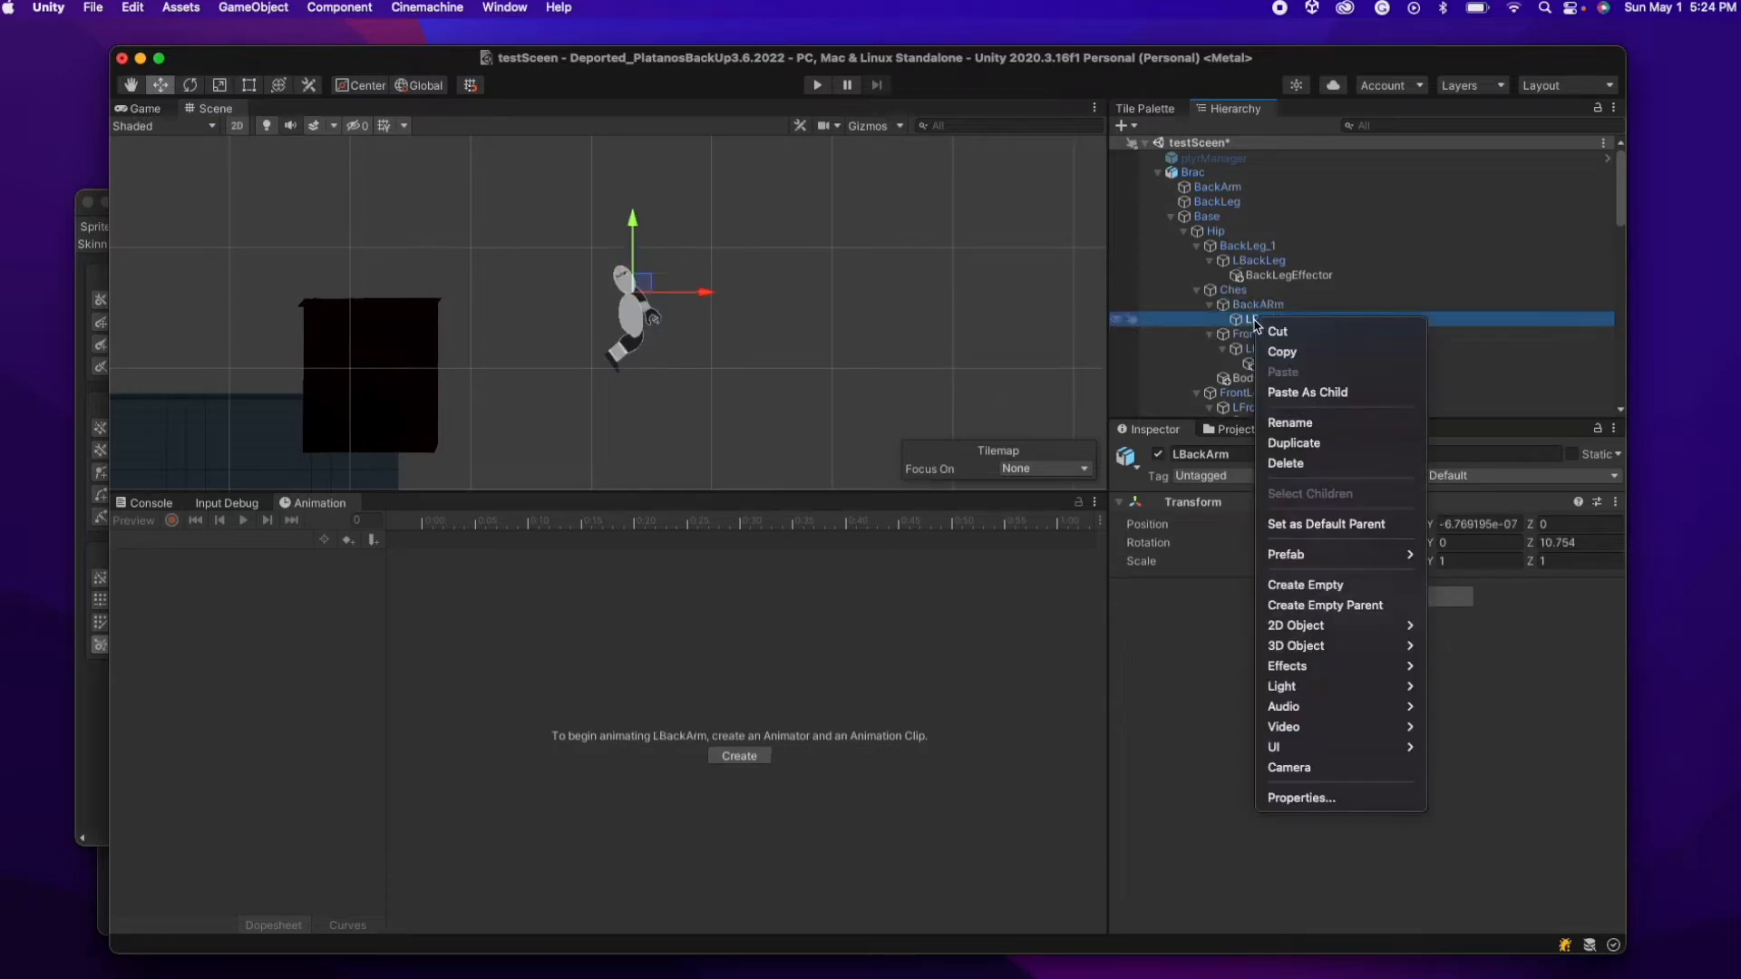
pyautogui.click(1306, 585)
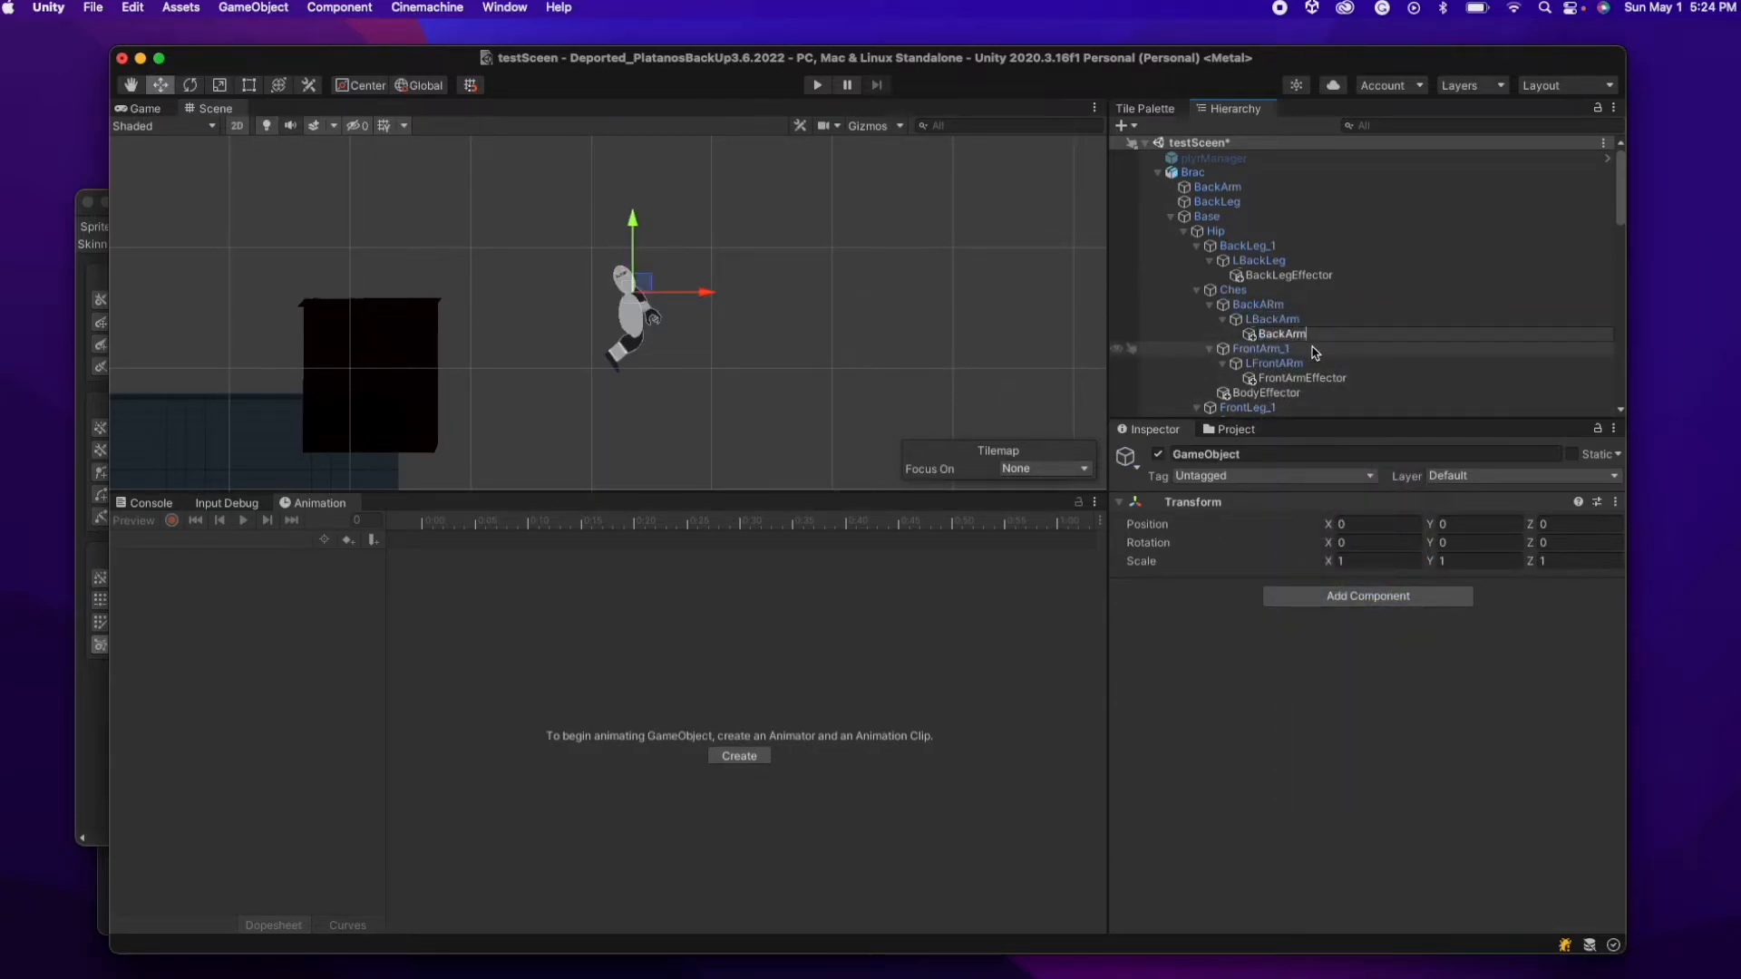
pyautogui.press('Return')
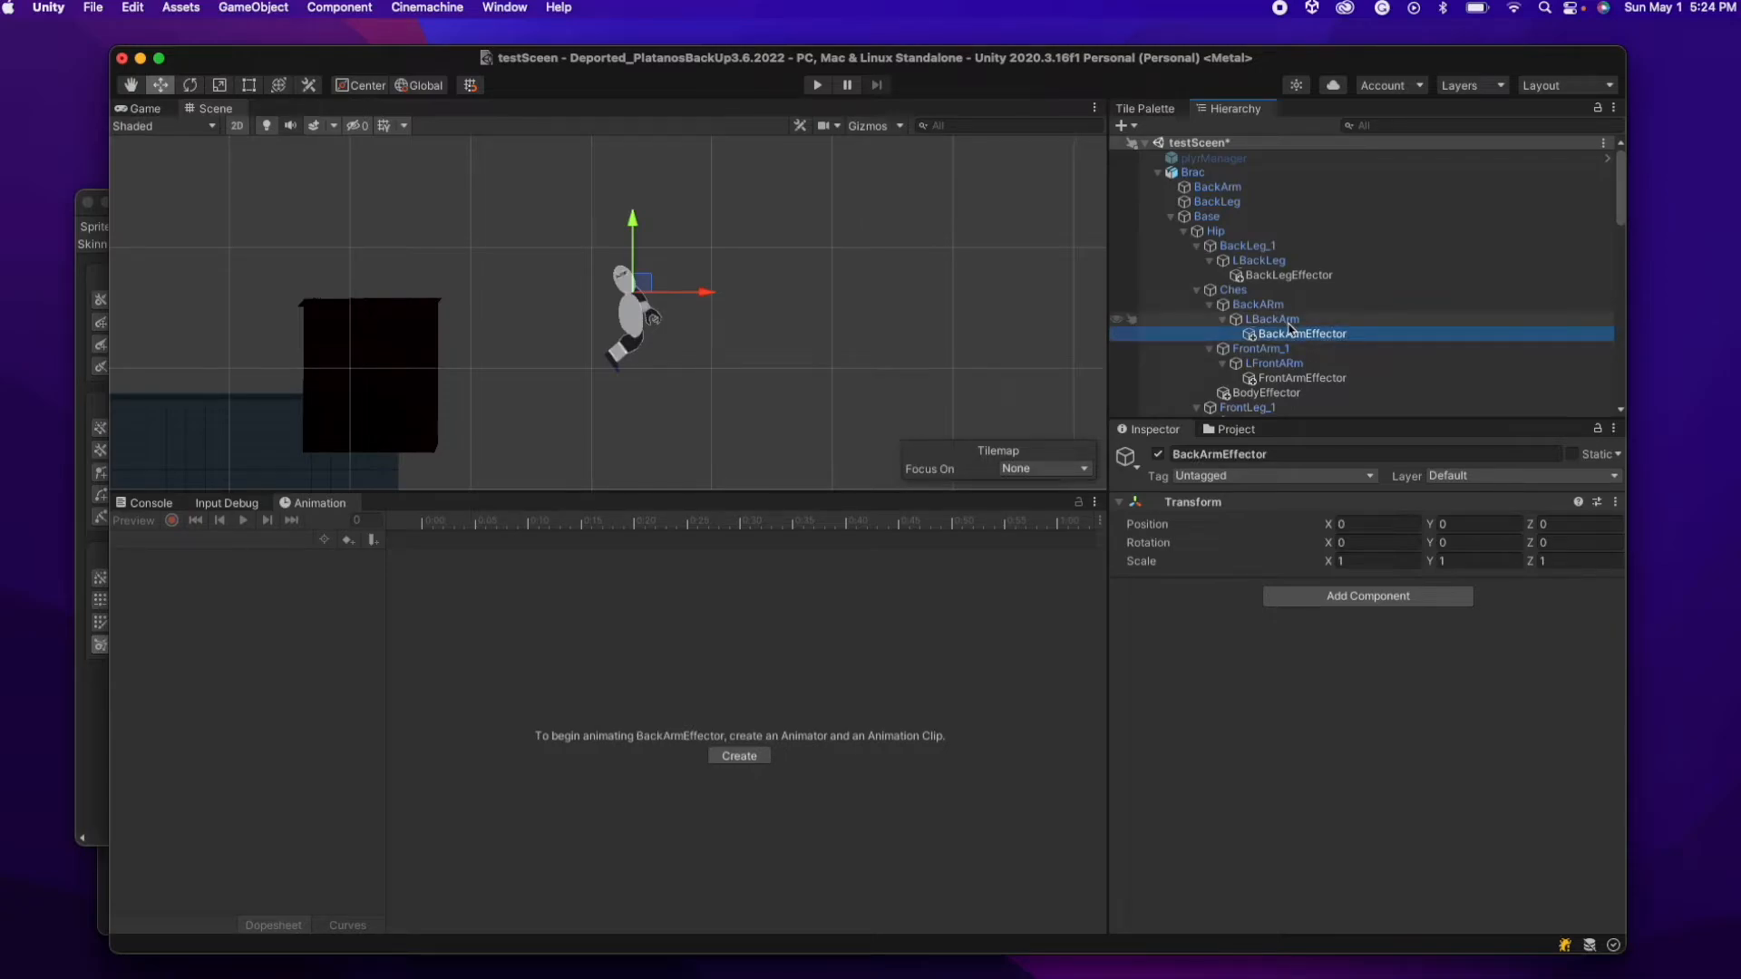
# - Add a limb solver to Brac's IK Manager 2D and rename it BackArmLimbSolver2D
pyautogui.click(1195, 172)
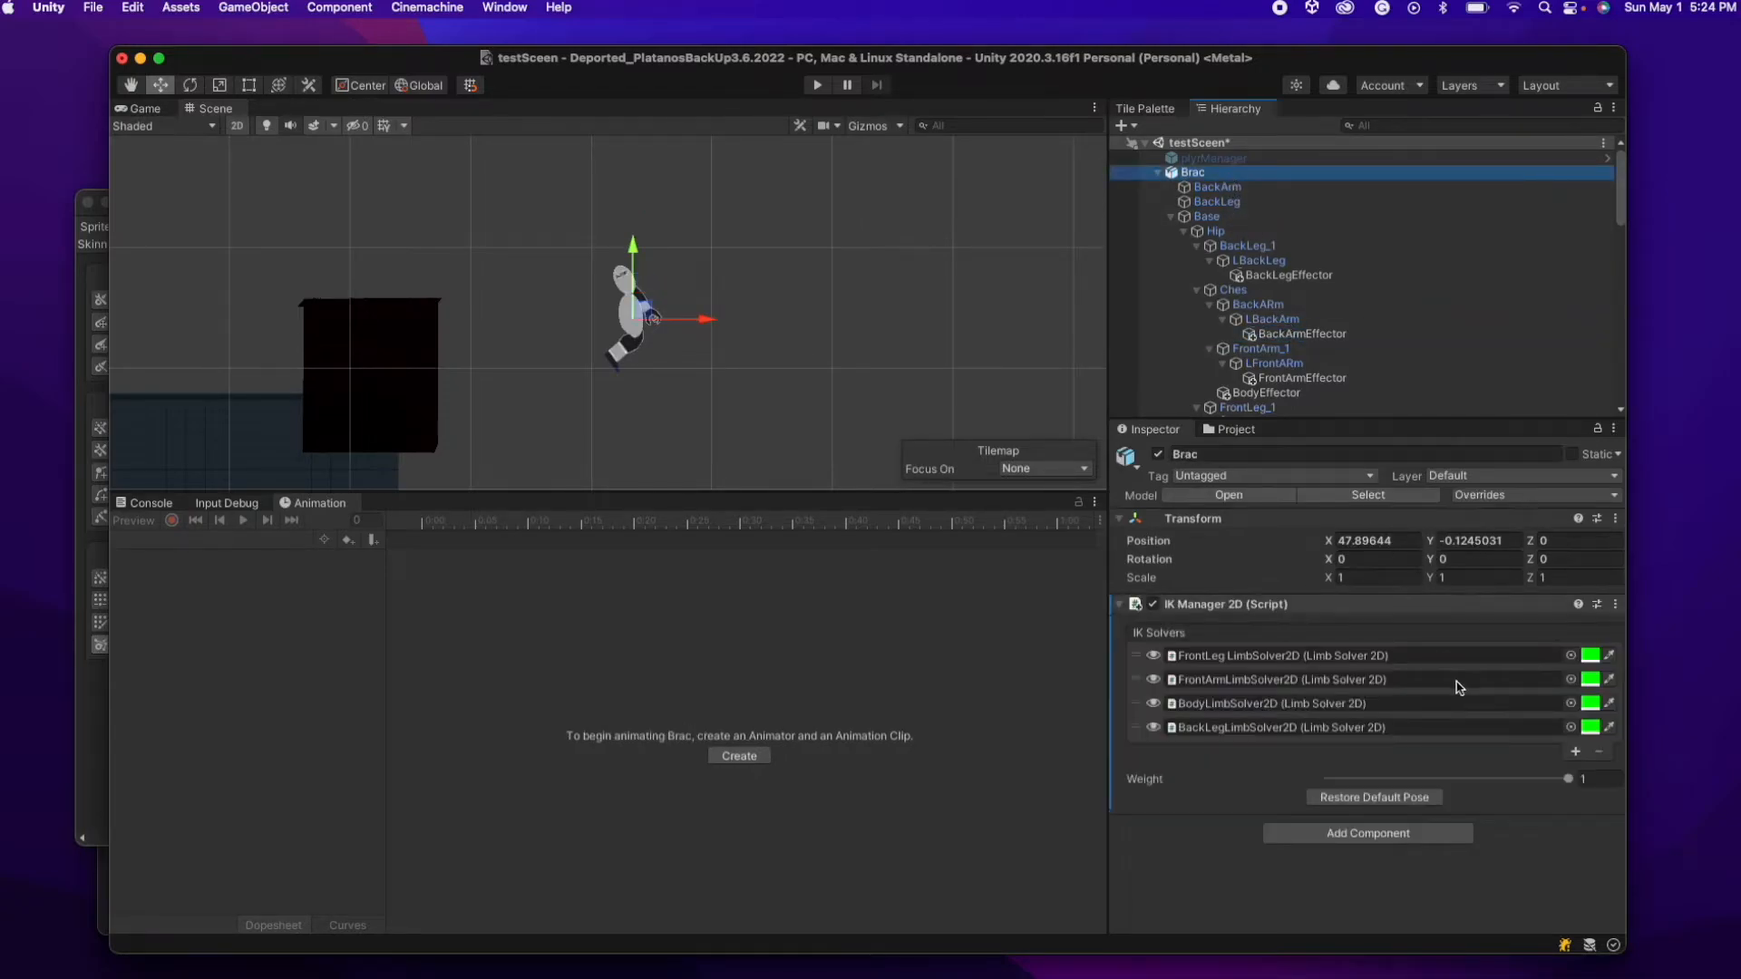
pyautogui.click(1573, 754)
pyautogui.click(1587, 811)
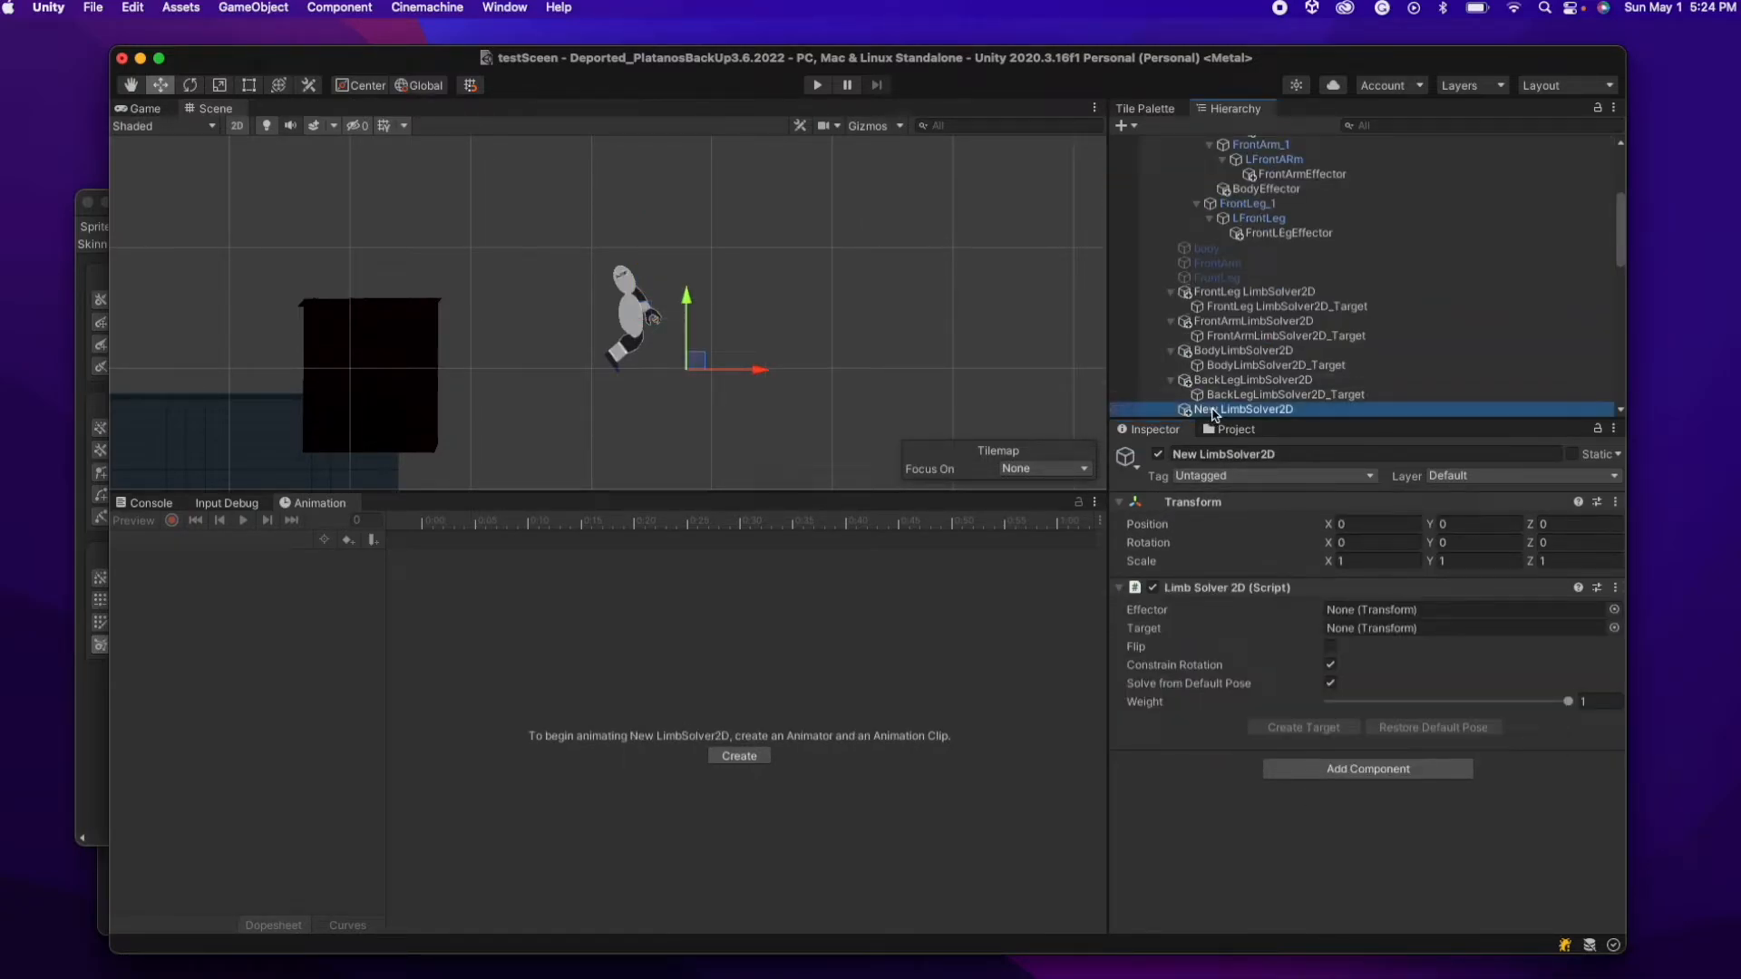
pyautogui.doubleClick(1218, 409)
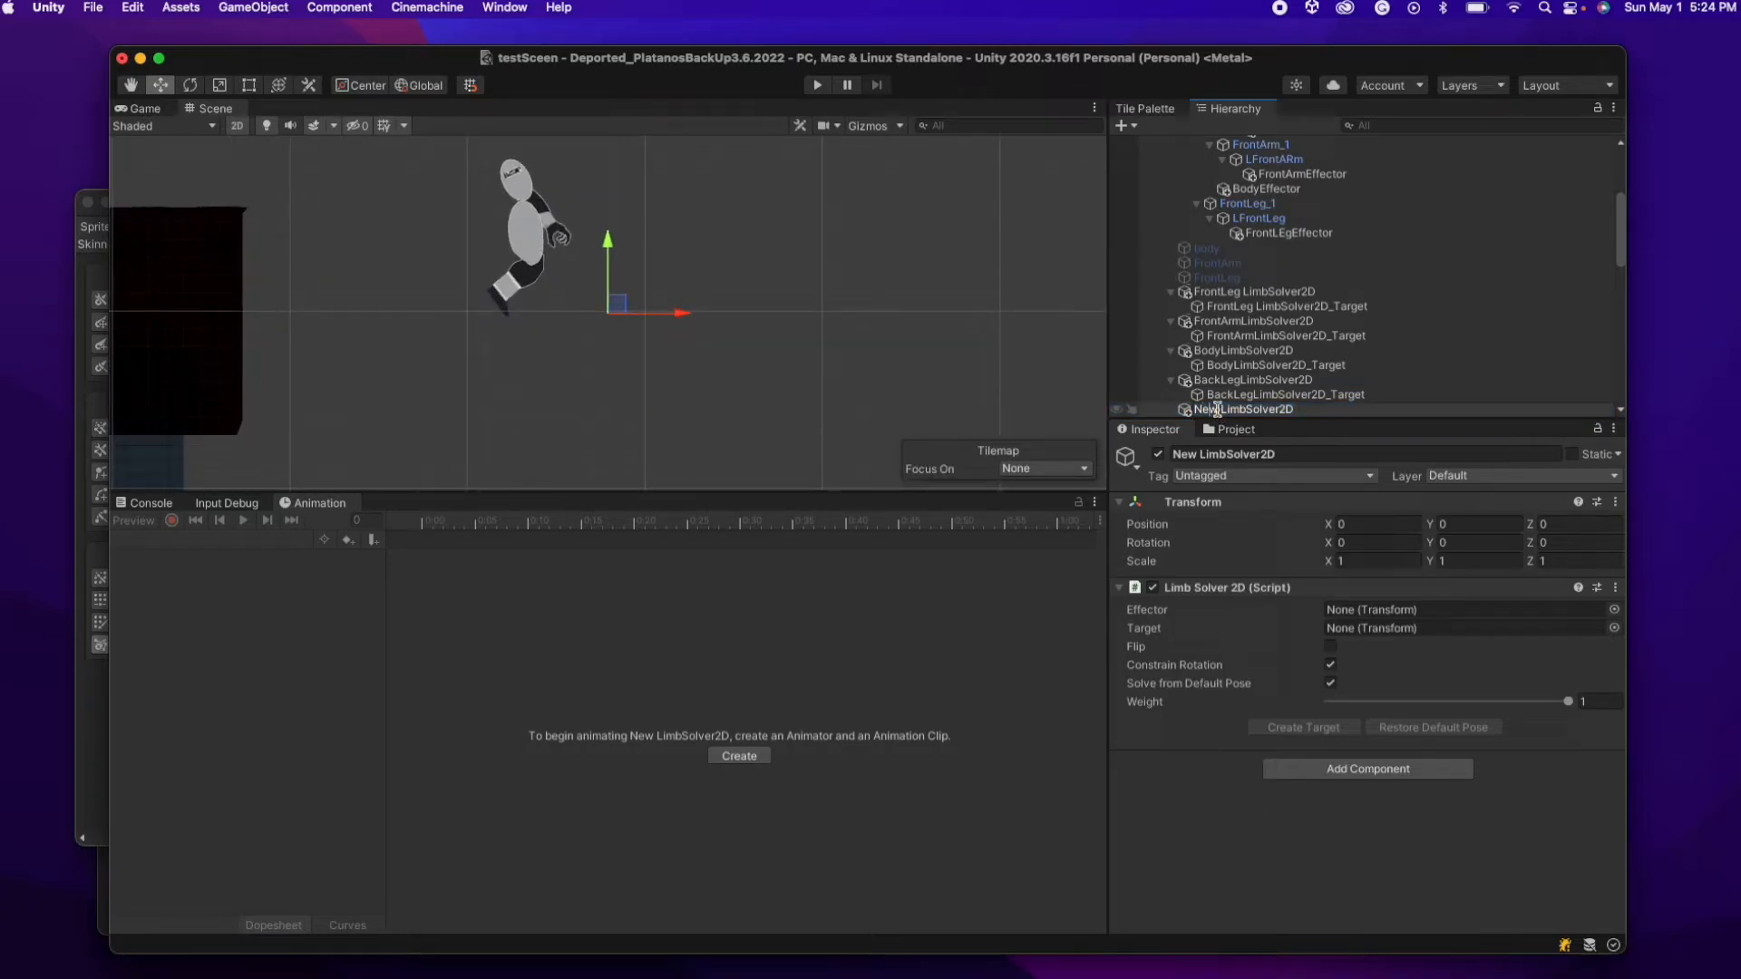
pyautogui.write('BackArm')
pyautogui.press('Return')
# - Assign BackArmEffector as the back arm solver's effector and move the effector to the hand at about X 2.5, Y -0.04
pyautogui.scroll(7, 1218, 413)
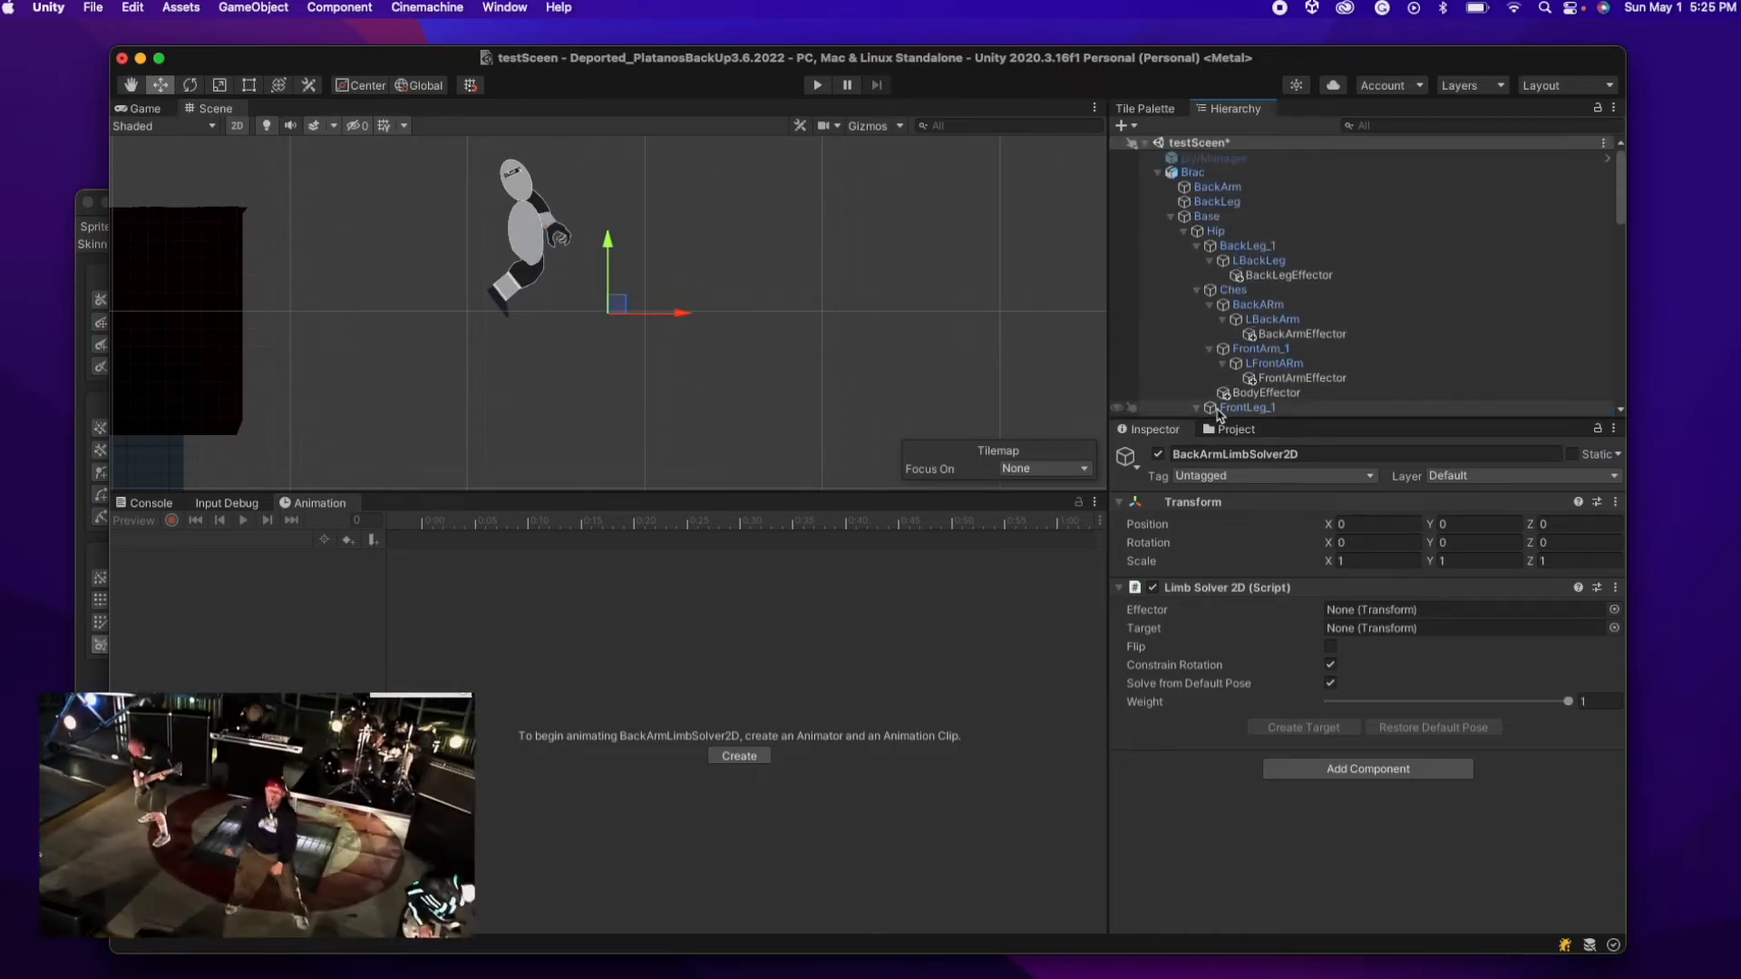
pyautogui.moveTo(1295, 337); pyautogui.dragTo(1415, 611)
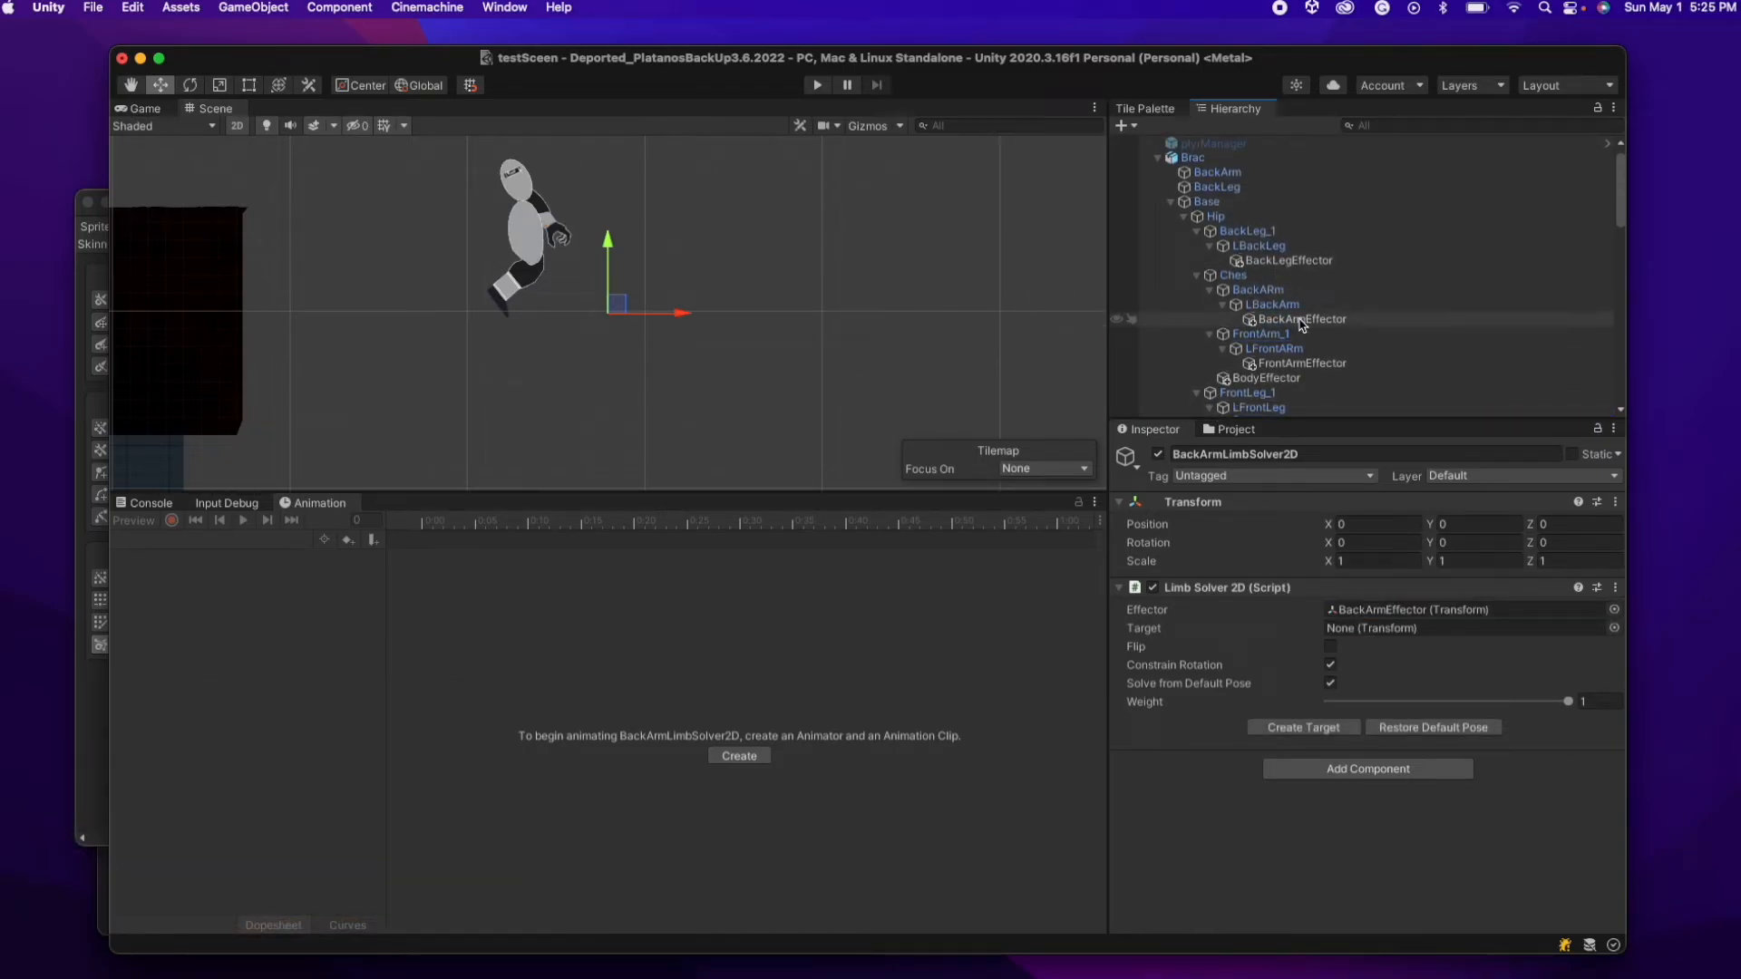
pyautogui.click(1302, 320)
pyautogui.moveTo(544, 195); pyautogui.dragTo(553, 209)
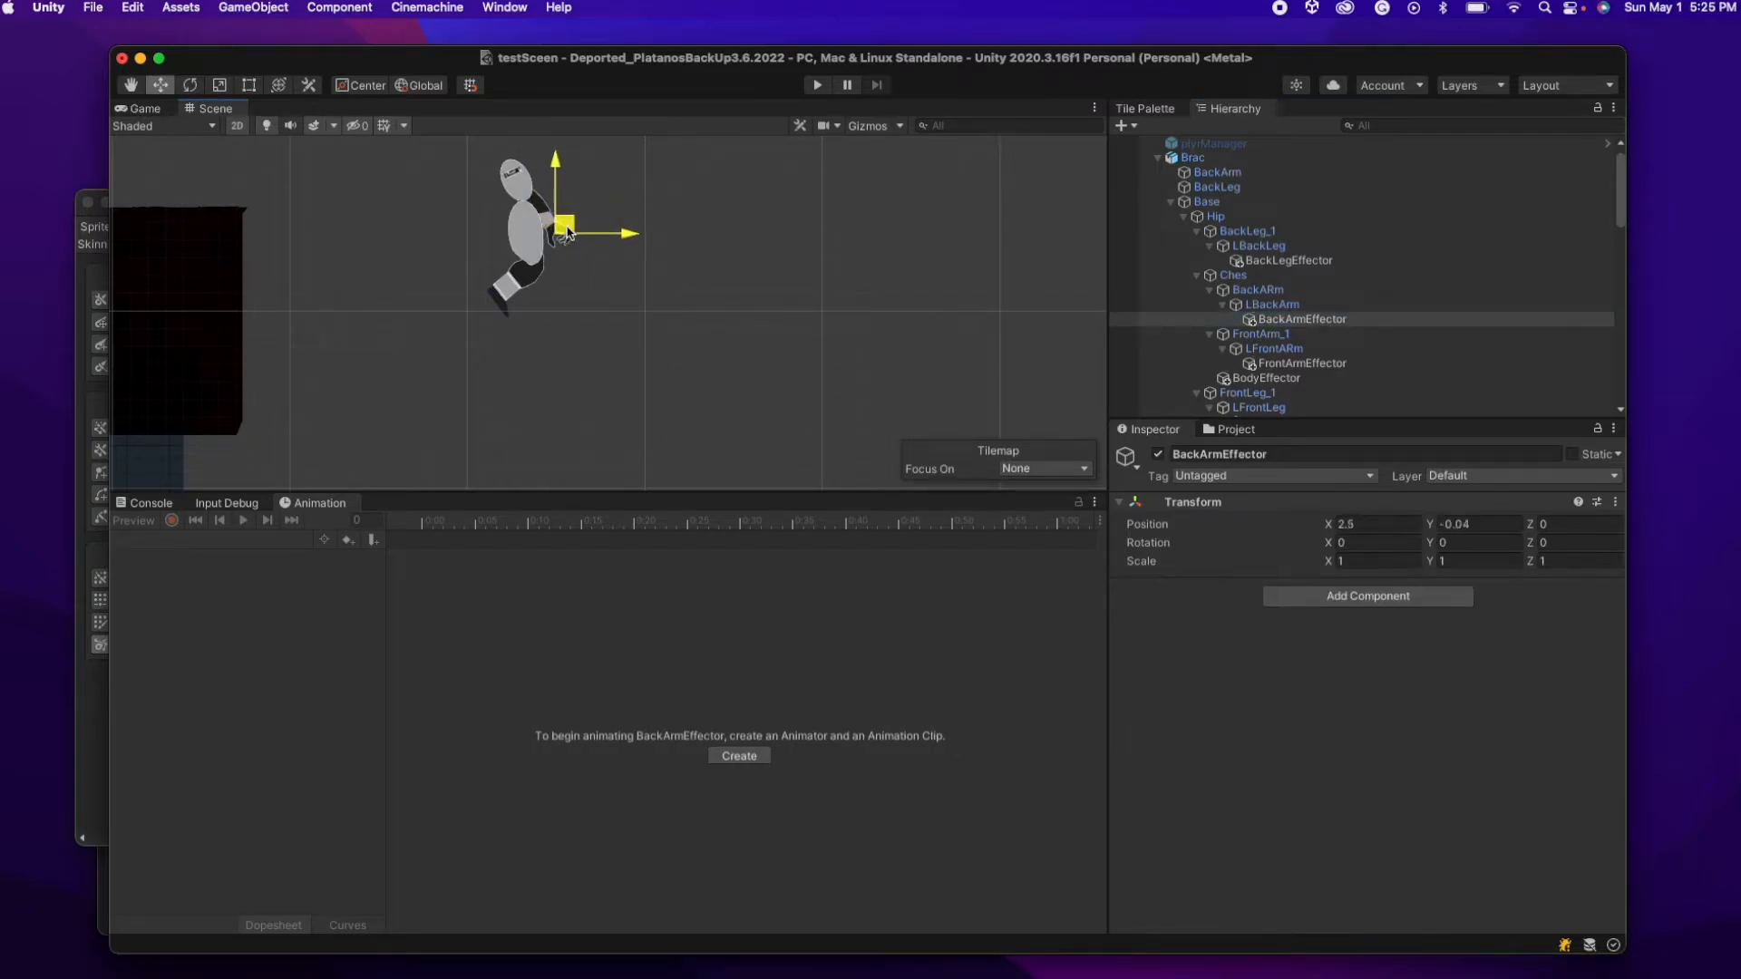
# - Create the target for BackArmLimbSolver2D and enable Flip on the solver
pyautogui.scroll(-8, 1145, 220)
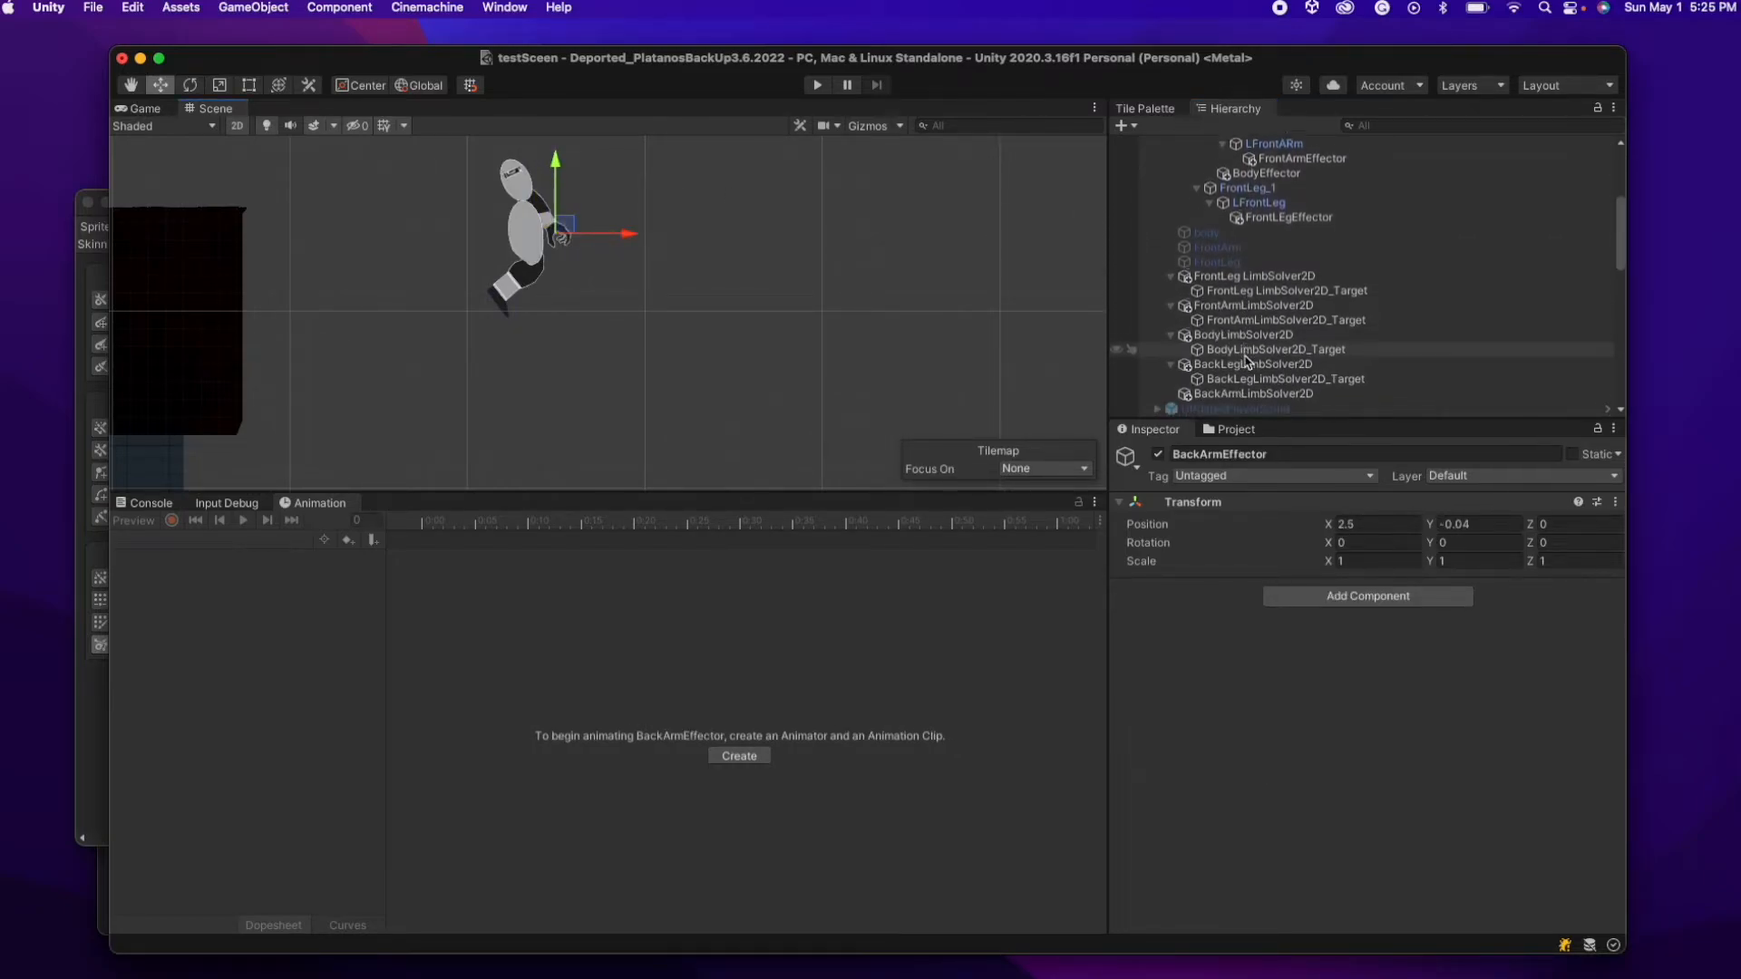
pyautogui.click(1270, 364)
pyautogui.click(1337, 727)
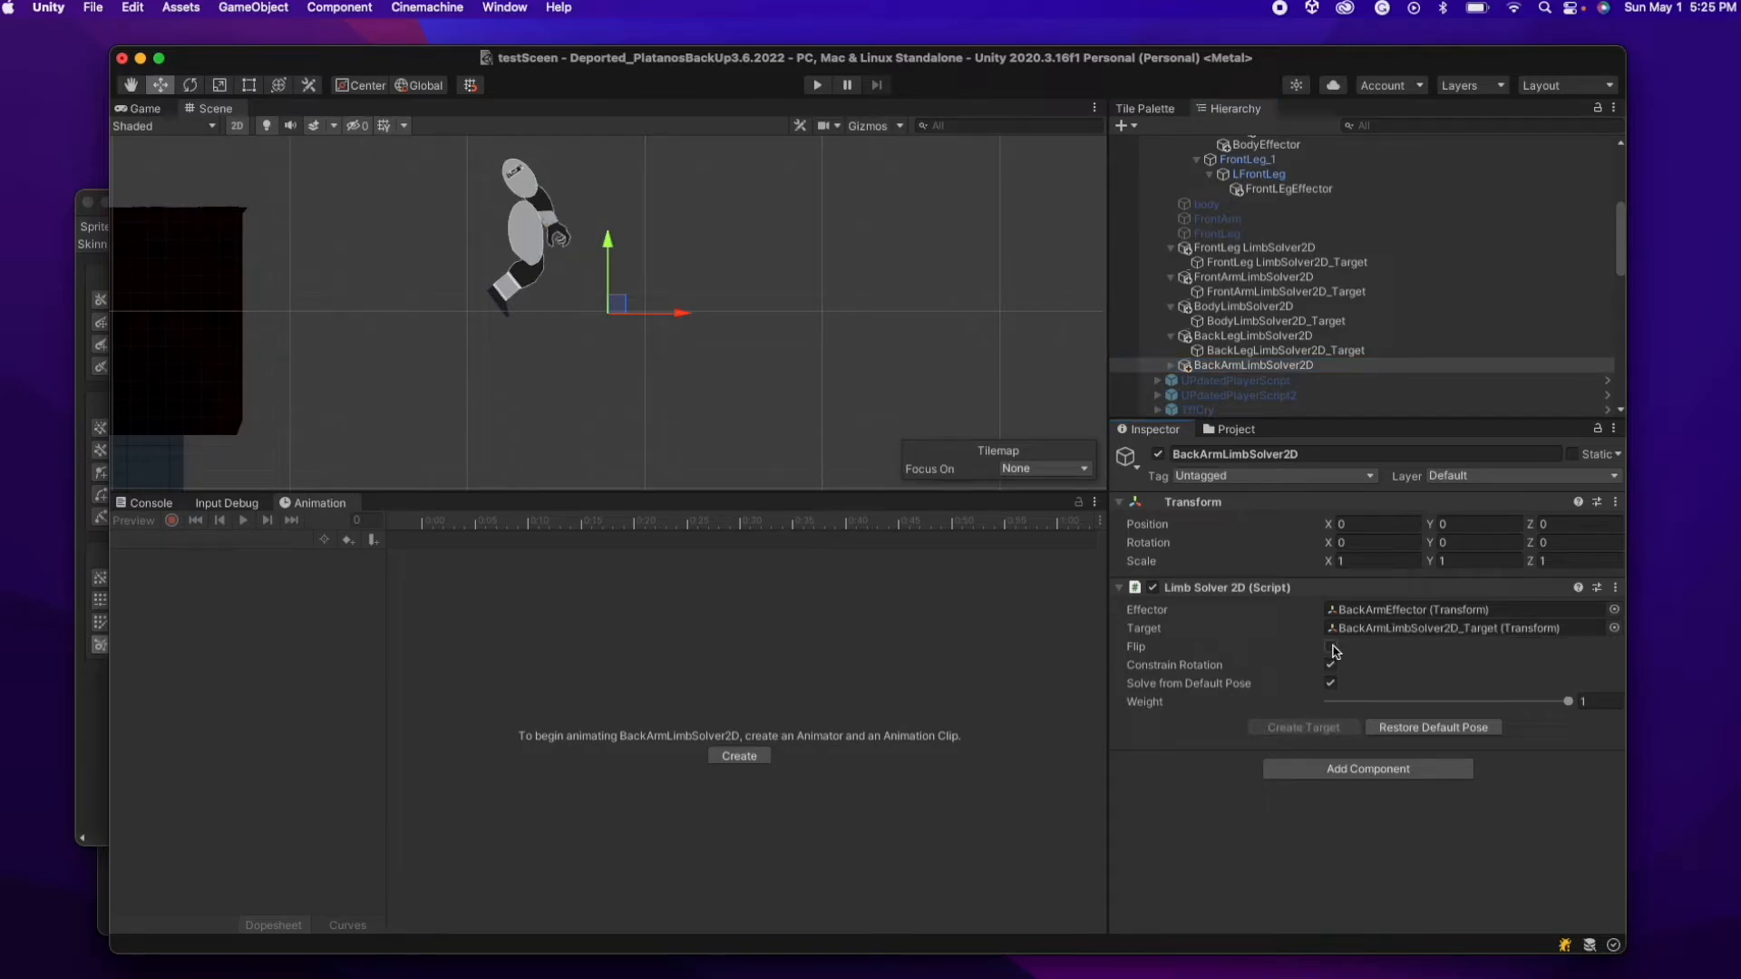
# - Reactivate the body, FrontArm and FrontLeg sprite objects
pyautogui.scroll(4, 1217, 388)
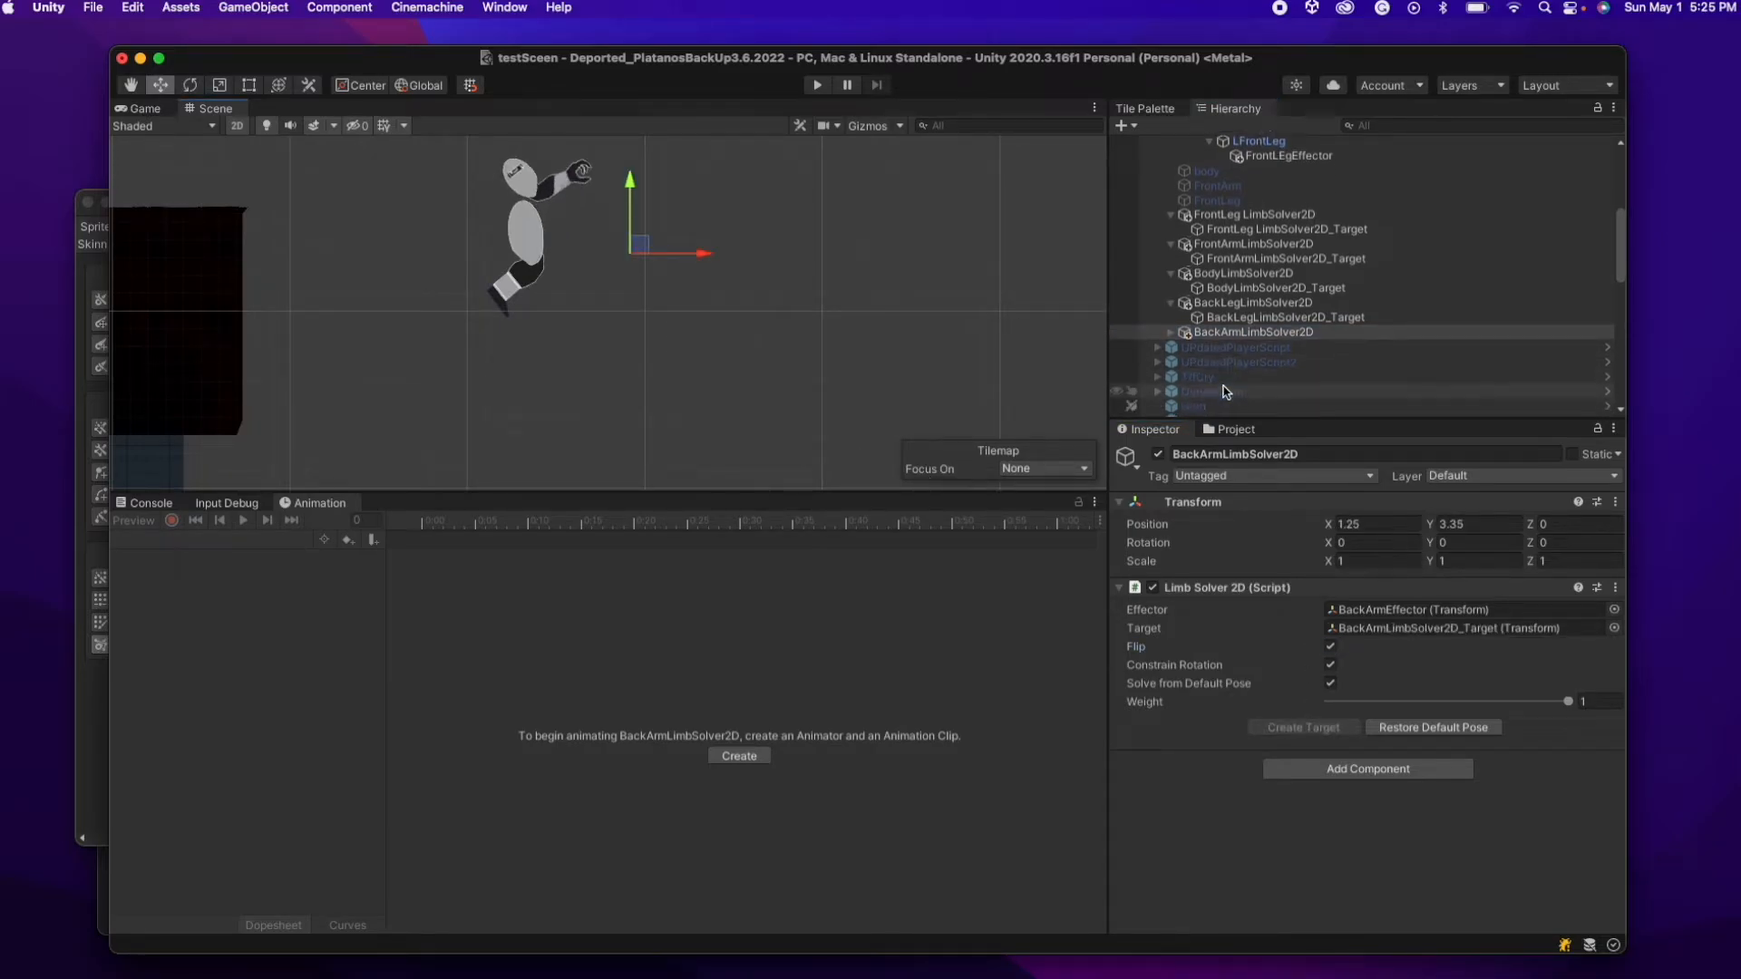
pyautogui.click(1236, 319)
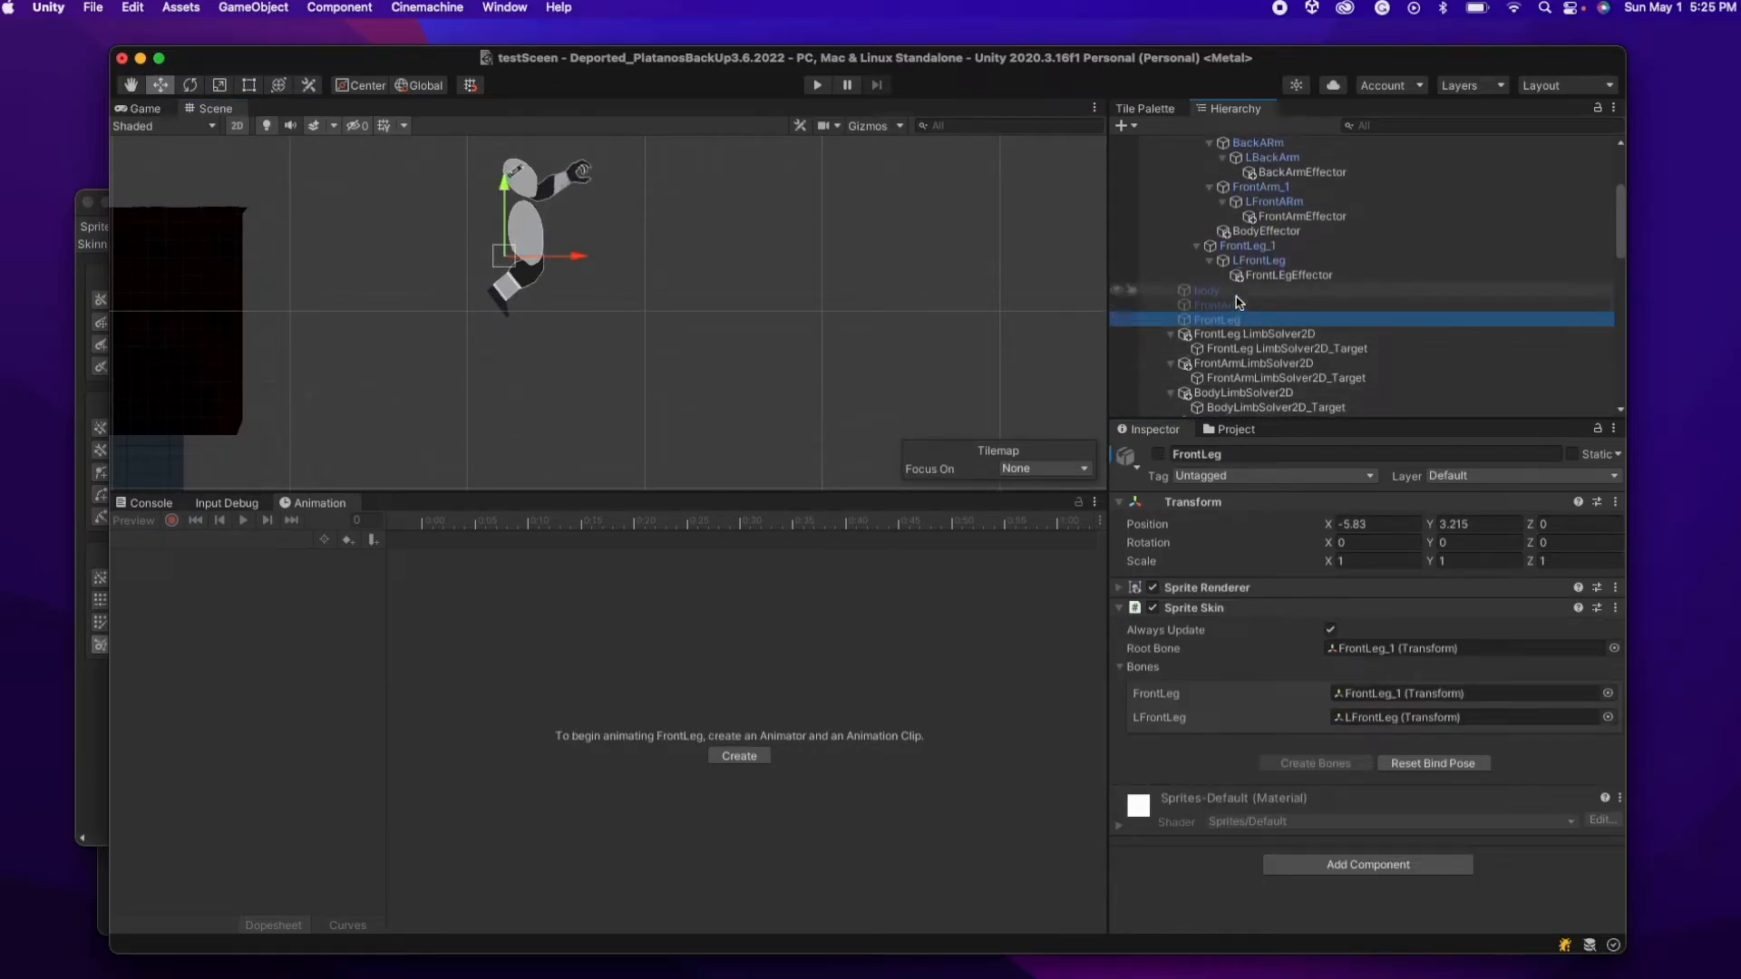
pyautogui.keyDown('shift'); pyautogui.click(1241, 294); pyautogui.keyUp('shift')
pyautogui.click(1159, 455)
pyautogui.scroll(-3, 902, 369)
pyautogui.scroll(-3, 905, 374)
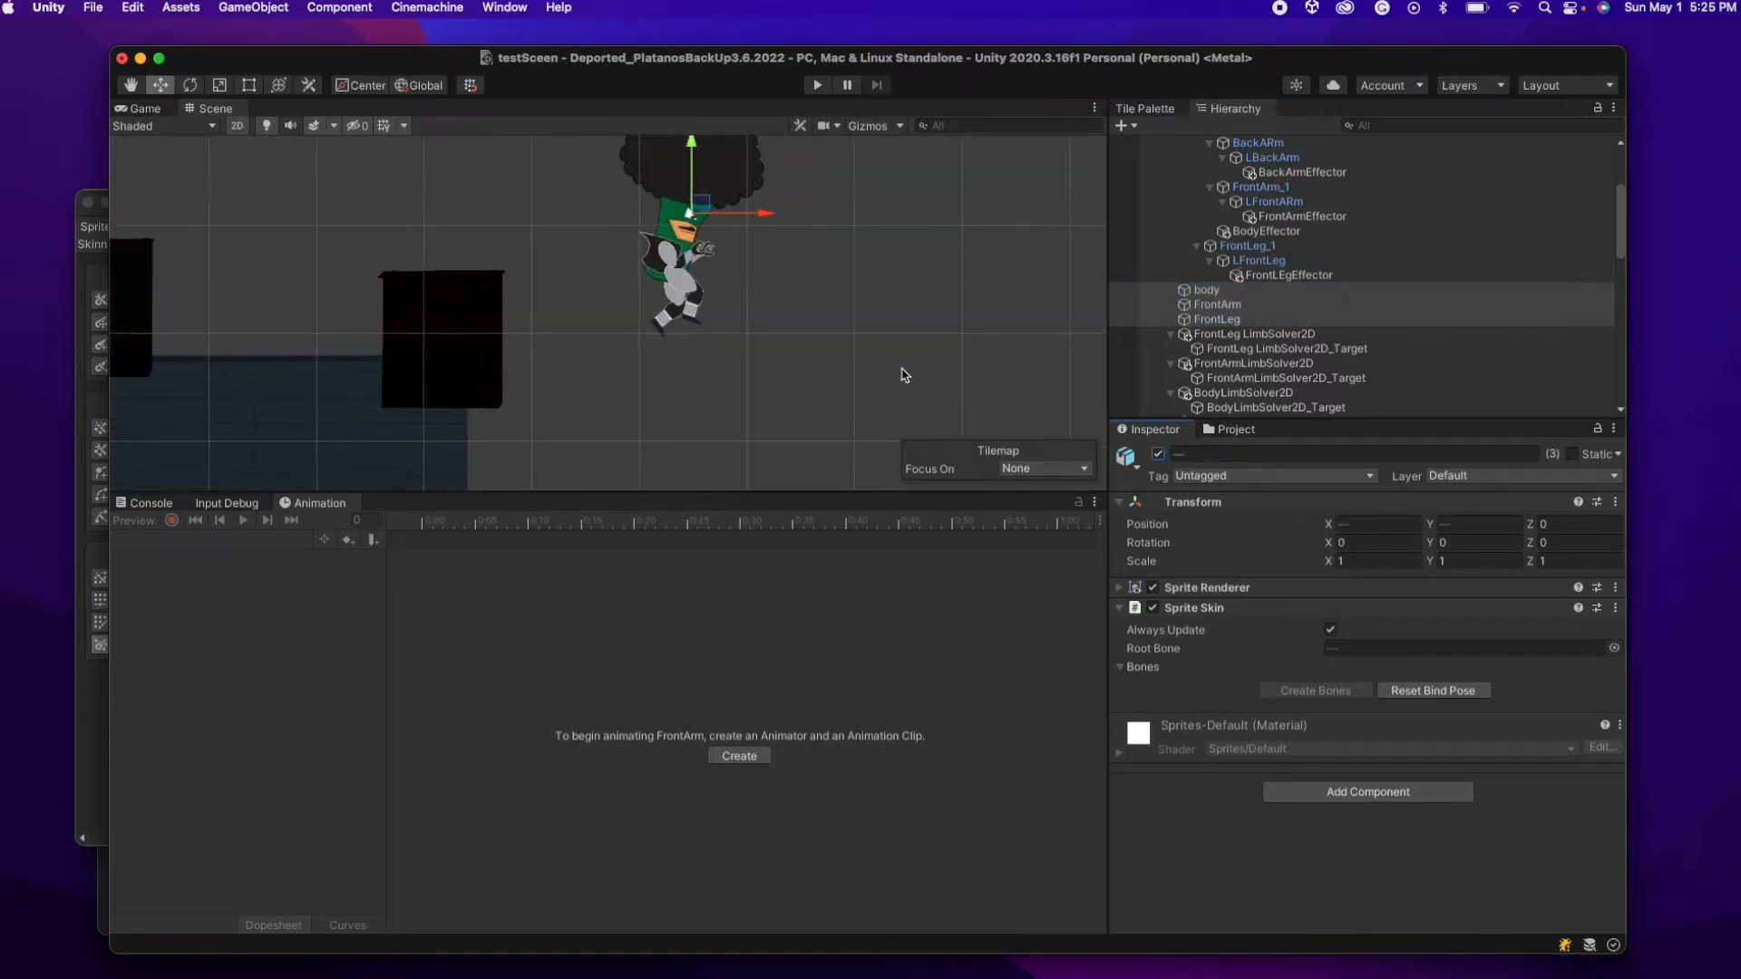
# - Create two empty child objects under Brac and rename the first one Target
pyautogui.scroll(3, 1179, 200)
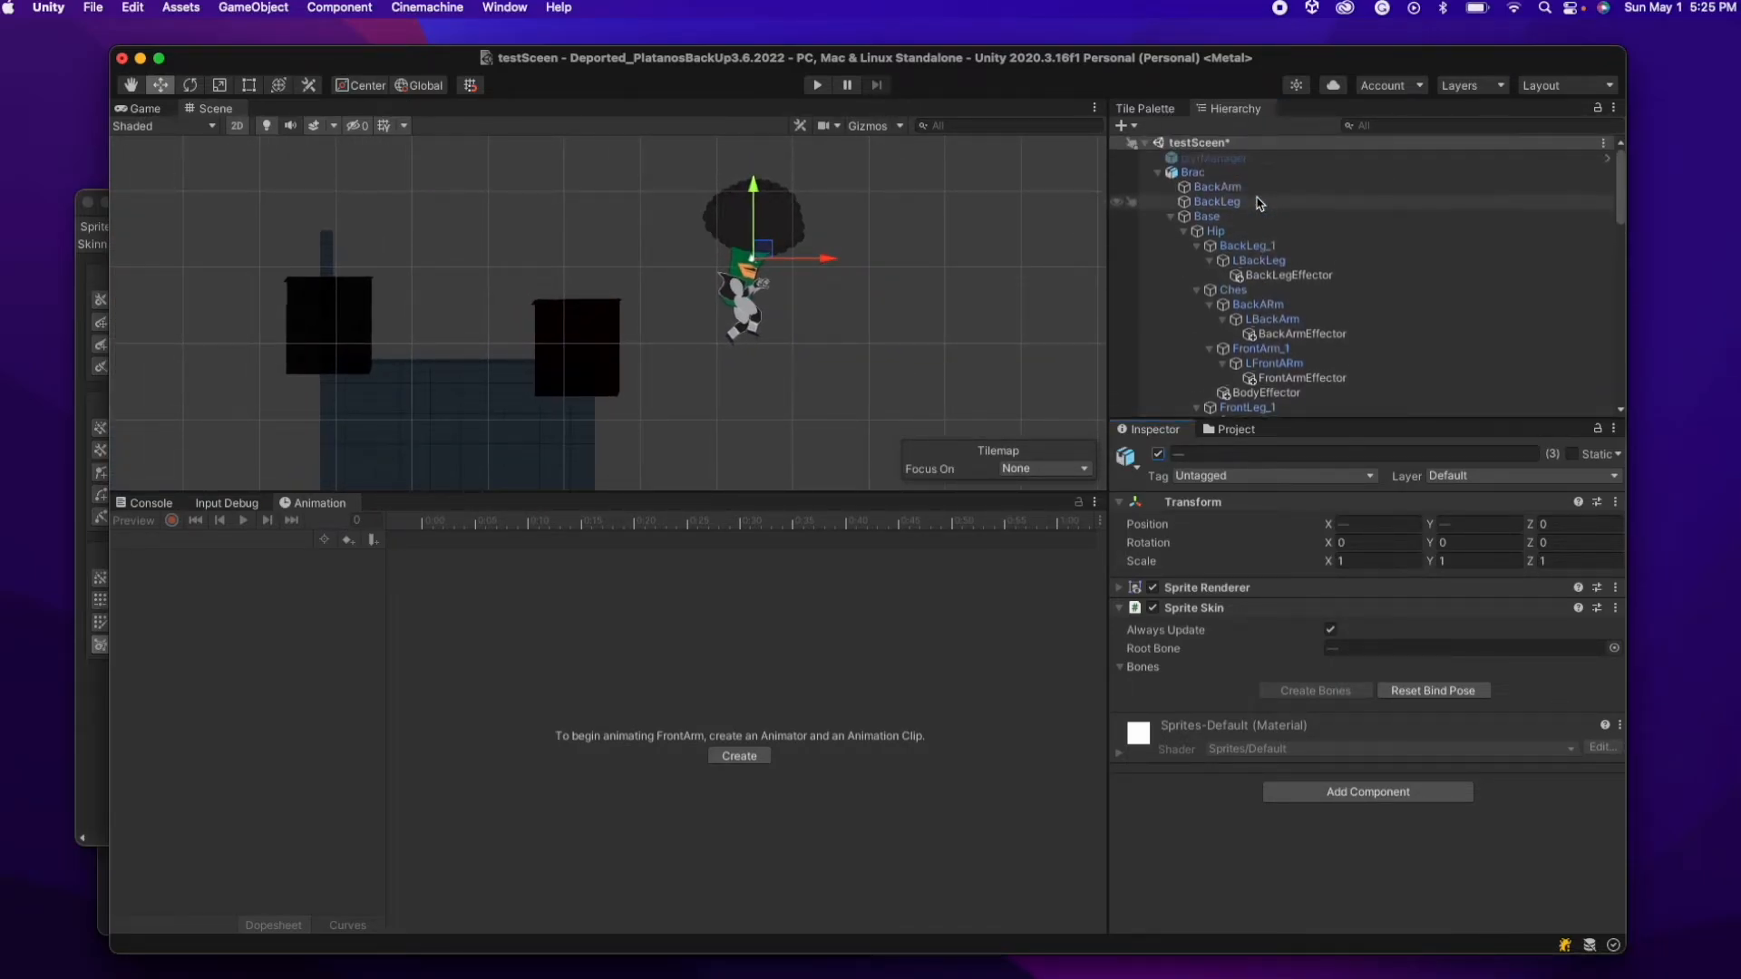
pyautogui.click(1170, 217)
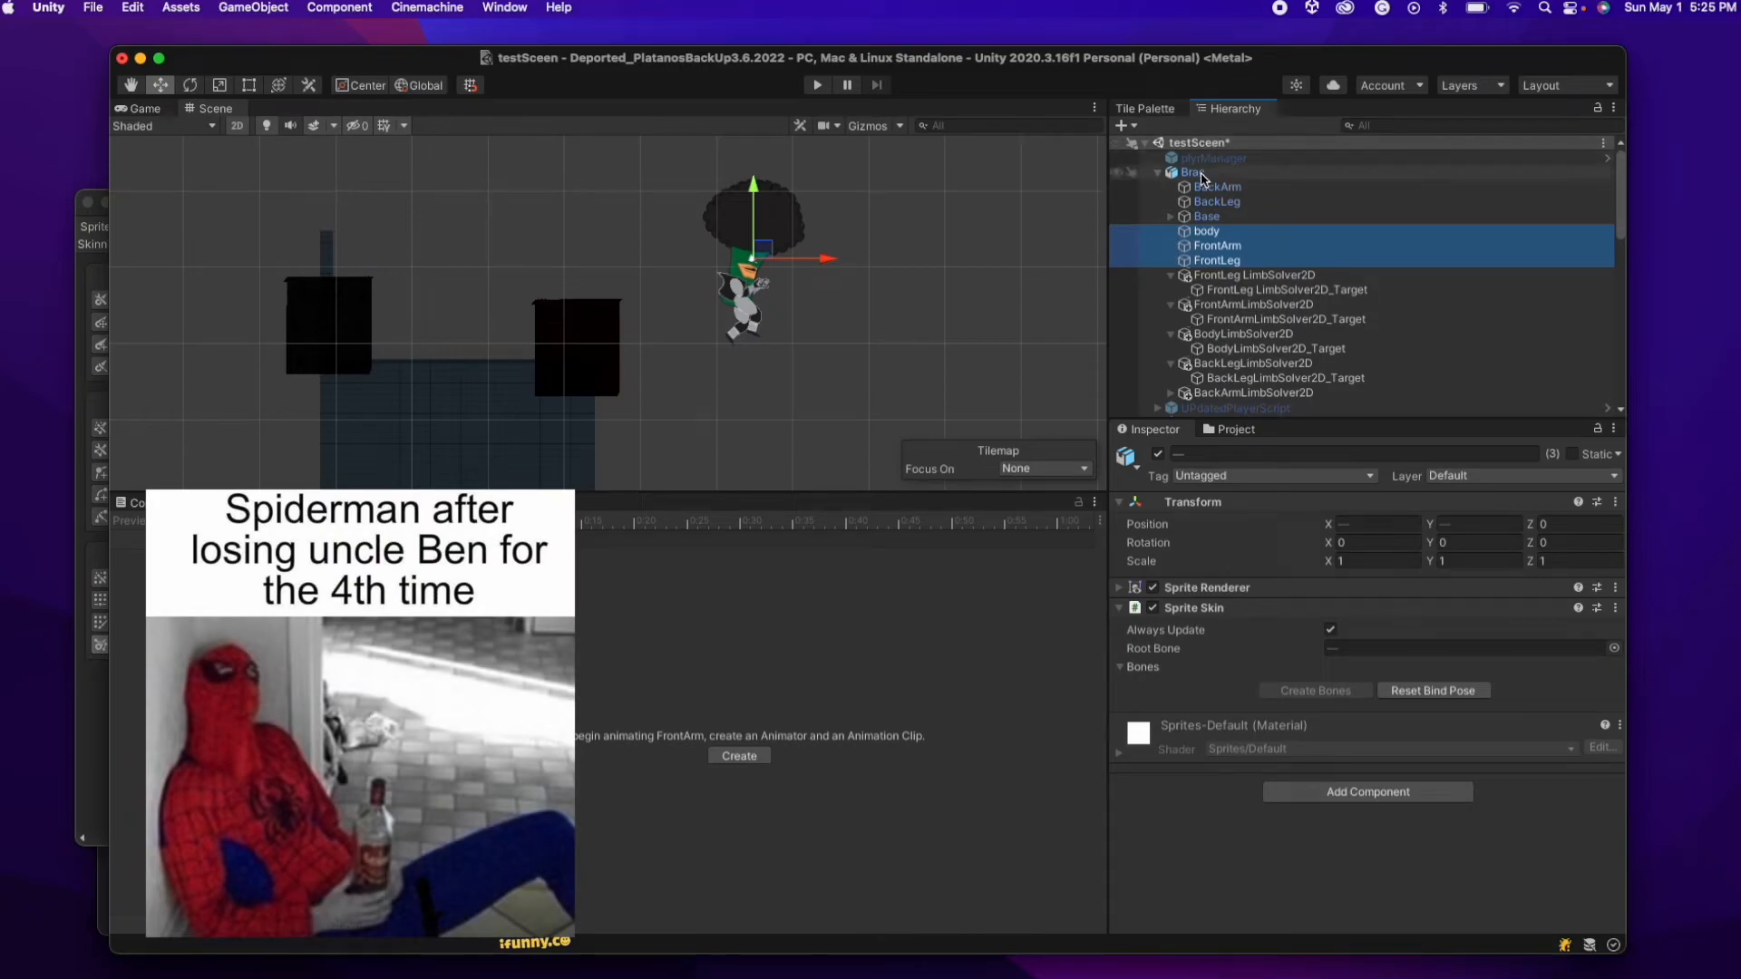
pyautogui.rightClick(1198, 173)
pyautogui.click(1251, 439)
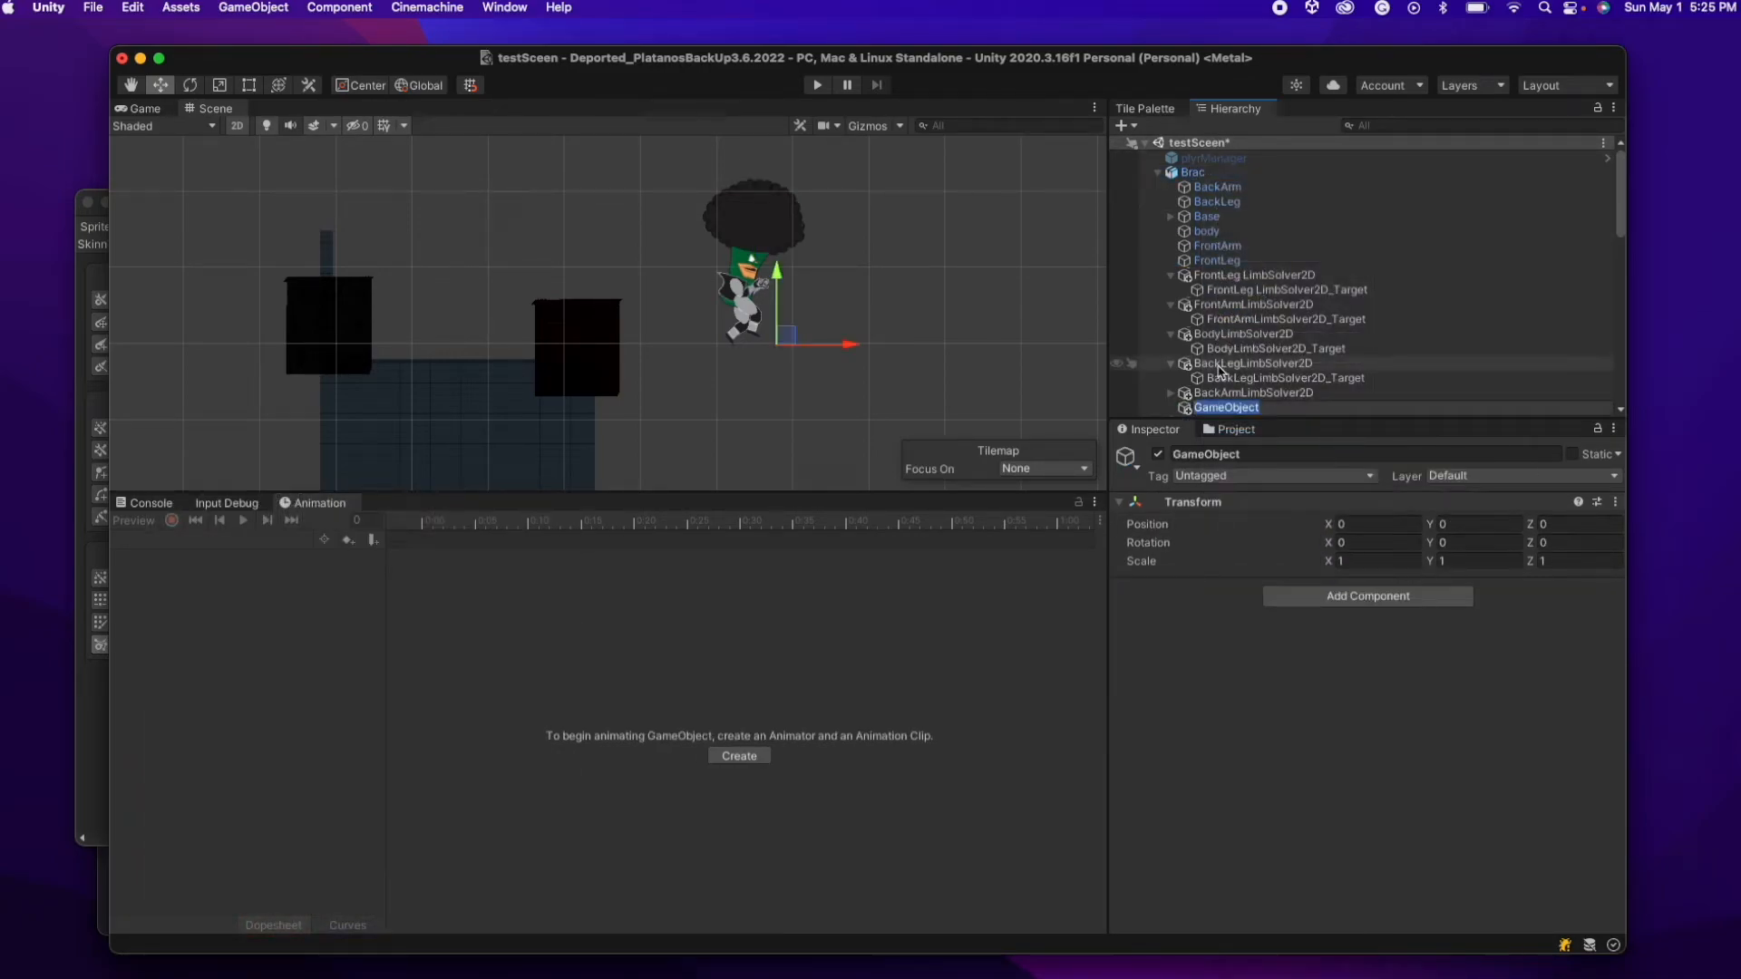
pyautogui.press('super+d')
pyautogui.doubleClick(1225, 395)
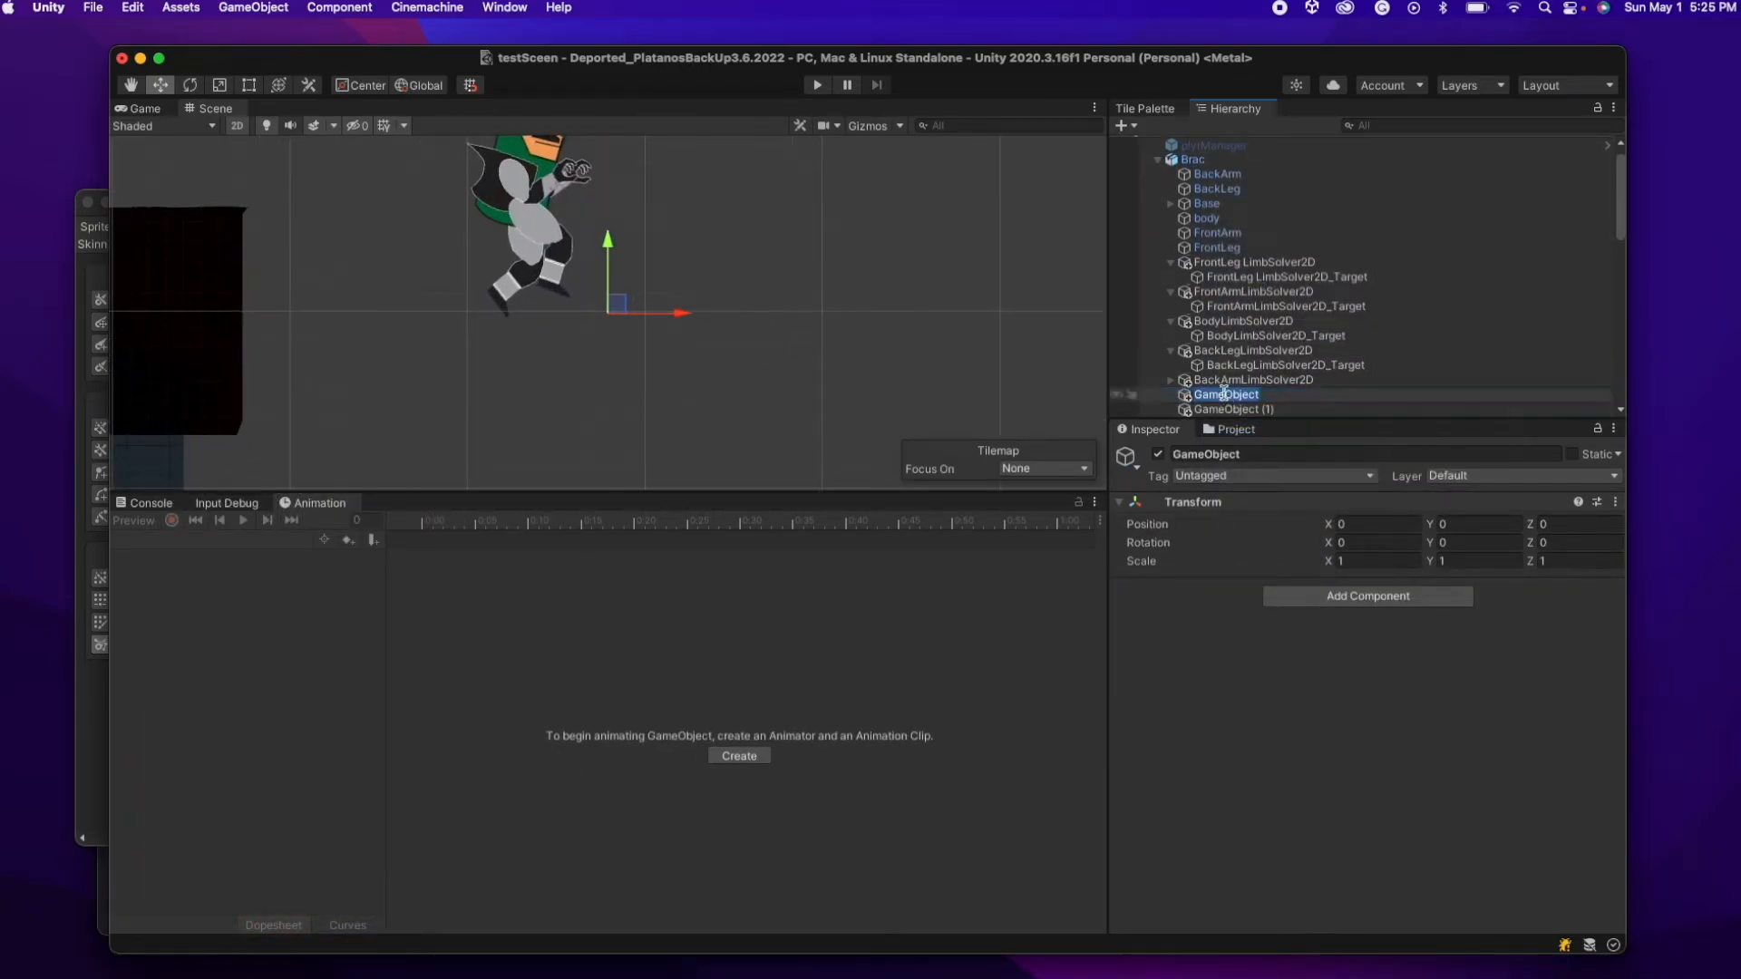
pyautogui.write('Target')
pyautogui.press('Return')
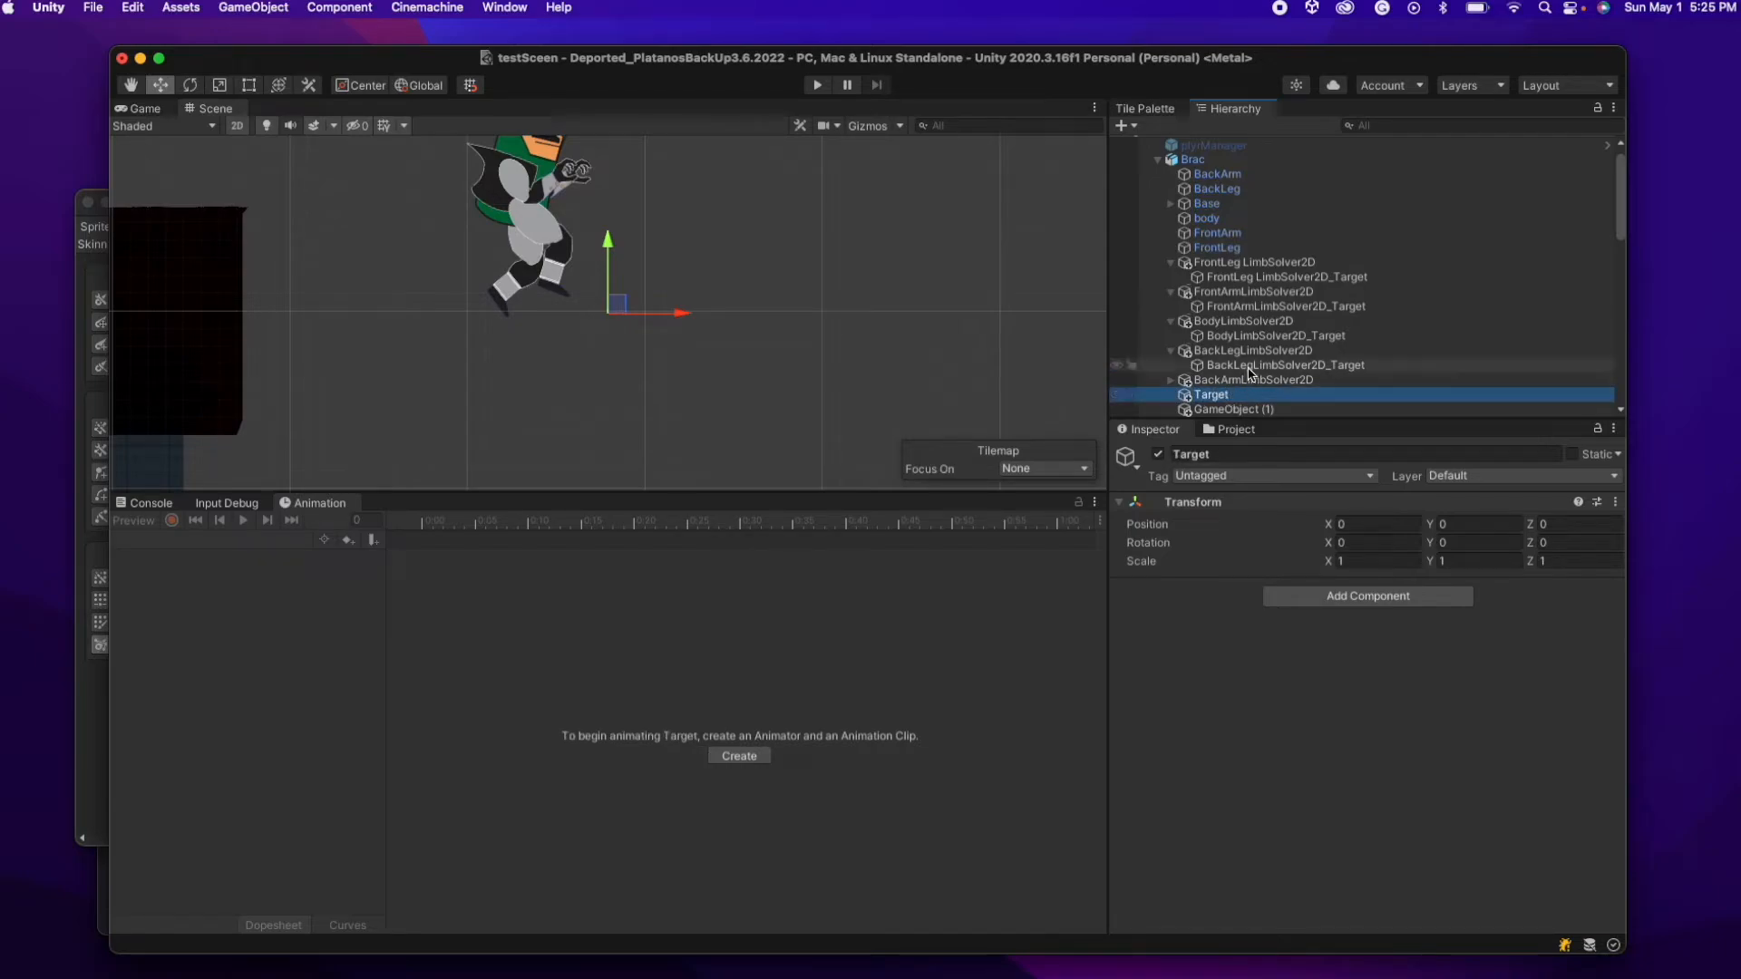
# - Parent the five limb solver target objects, front leg, front arm, body, back leg and back arm, under Target
pyautogui.click(1269, 365)
pyautogui.keyDown('super'); pyautogui.click(1268, 335); pyautogui.keyUp('super')
pyautogui.keyDown('super'); pyautogui.click(1270, 306); pyautogui.keyUp('super')
pyautogui.keyDown('super'); pyautogui.click(1271, 277); pyautogui.keyUp('super')
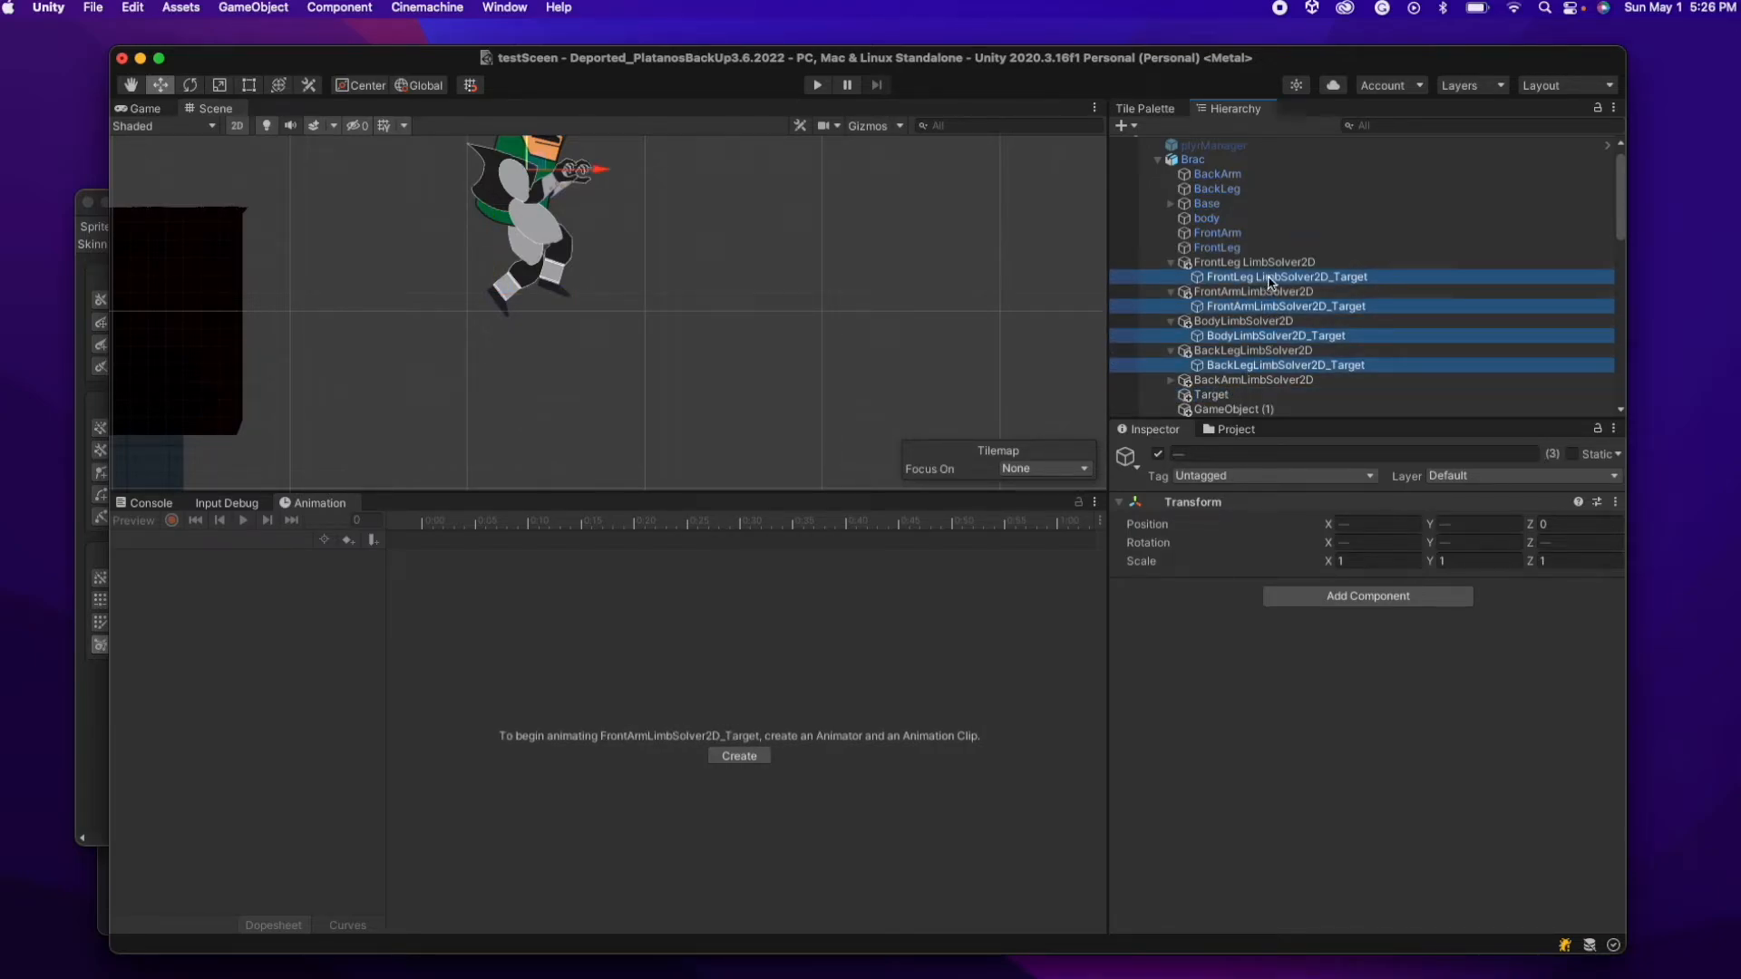
pyautogui.scroll(-1, 1250, 360)
pyautogui.click(1170, 369)
pyautogui.scroll(-2, 1247, 382)
pyautogui.keyDown('super'); pyautogui.click(1248, 357); pyautogui.keyUp('super')
pyautogui.moveTo(1222, 377); pyautogui.dragTo(1212, 370)
pyautogui.click(1172, 295)
# - Rename the second empty object, GameObject (1), as Solver
pyautogui.click(1224, 309)
pyautogui.rightClick(1224, 310)
pyautogui.press('Escape')
pyautogui.click(1225, 309)
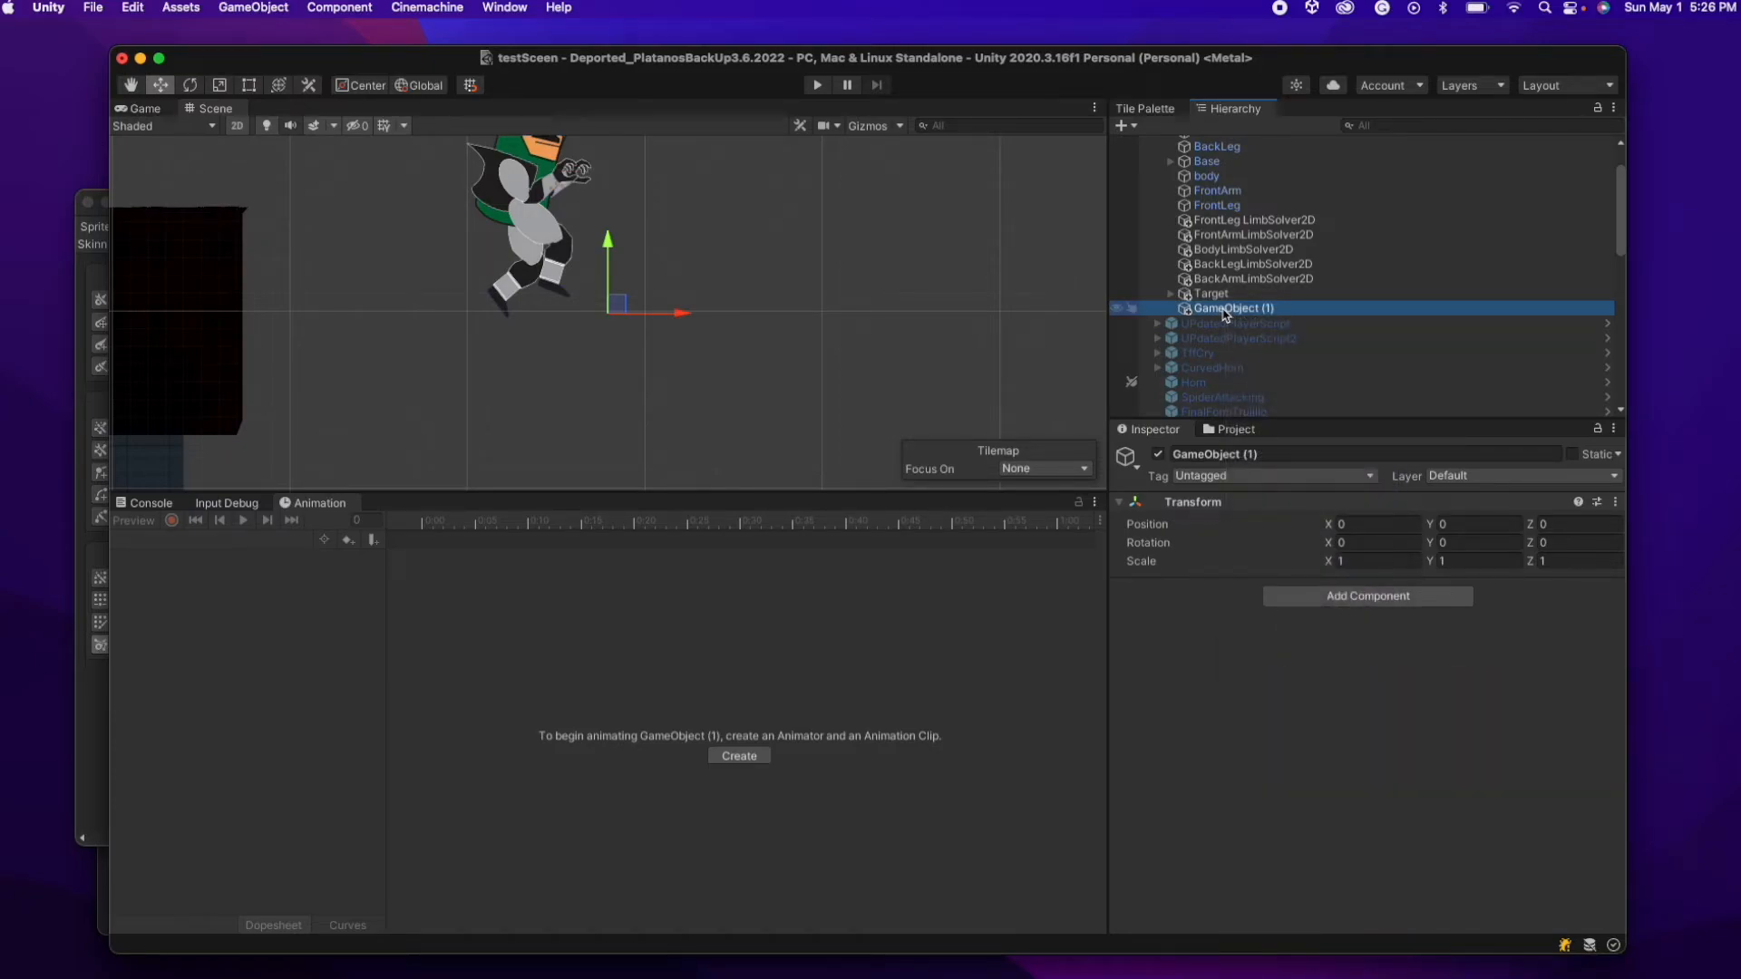
pyautogui.write('Solver')
pyautogui.press('Return')
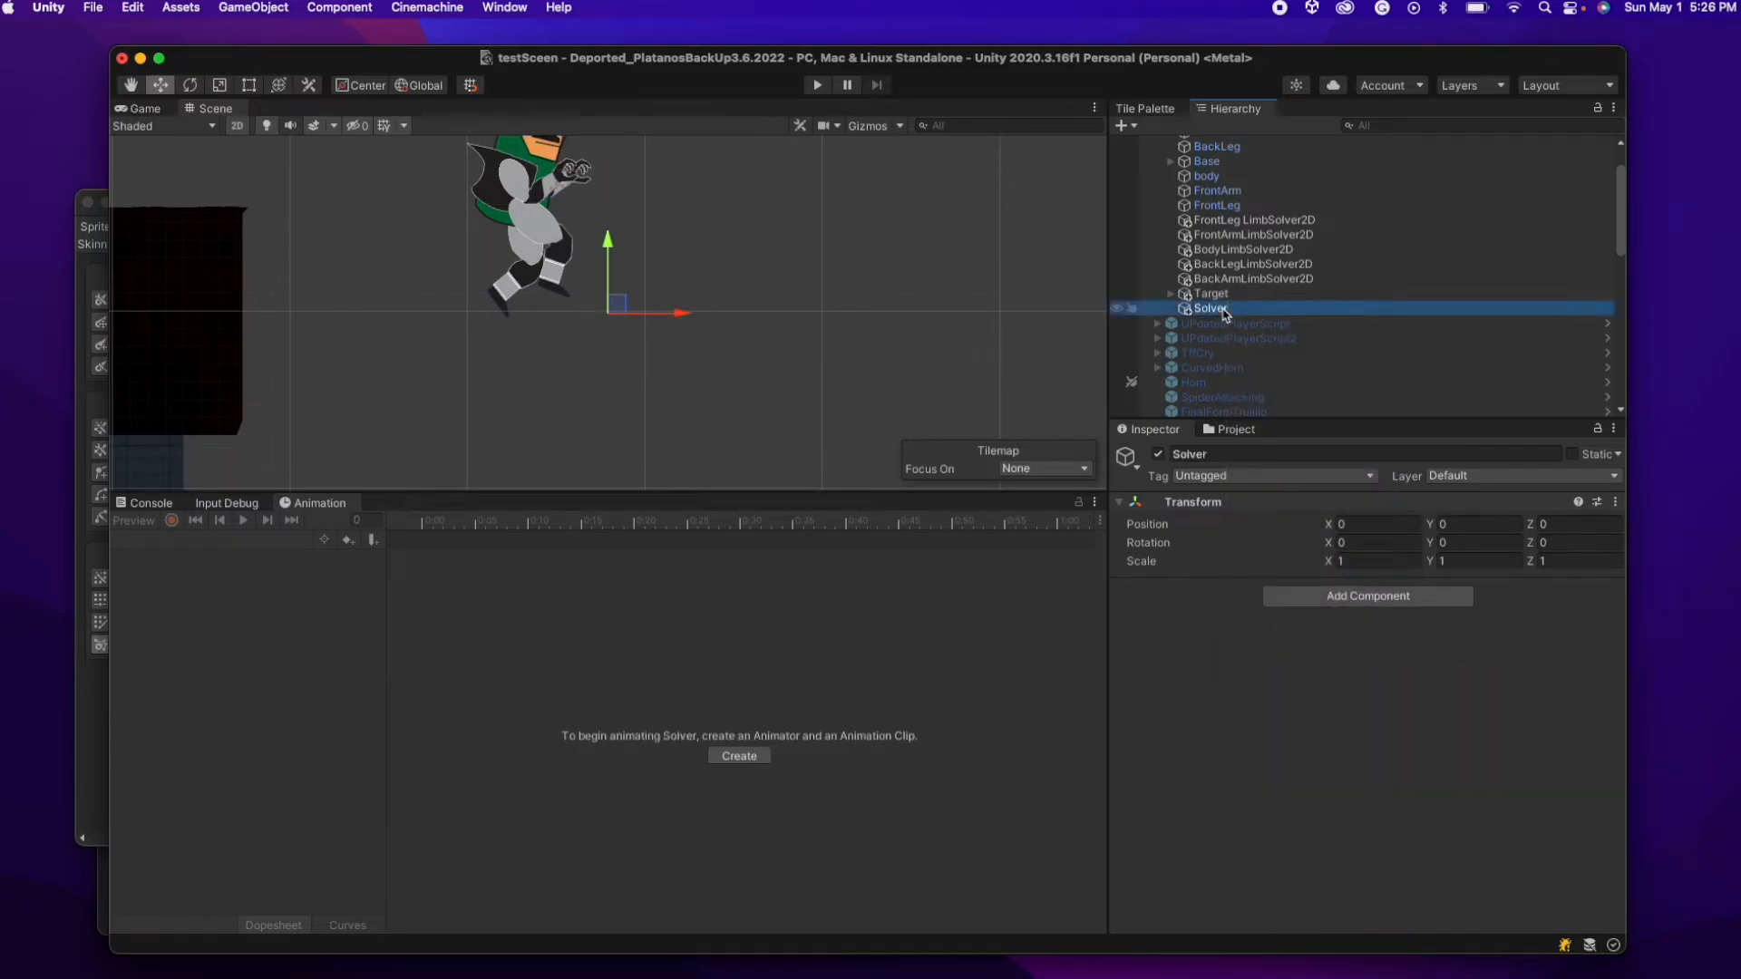
# - Parent all five limb solvers, from FrontLeg LimbSolver2D to BackArmLimbSolver2D, under the Solver object
pyautogui.click(1253, 278)
pyautogui.keyDown('shift'); pyautogui.click(1273, 221); pyautogui.keyUp('shift')
pyautogui.moveTo(1228, 281); pyautogui.dragTo(1208, 310)
pyautogui.click(1171, 234)
pyautogui.scroll(3, 1221, 243)
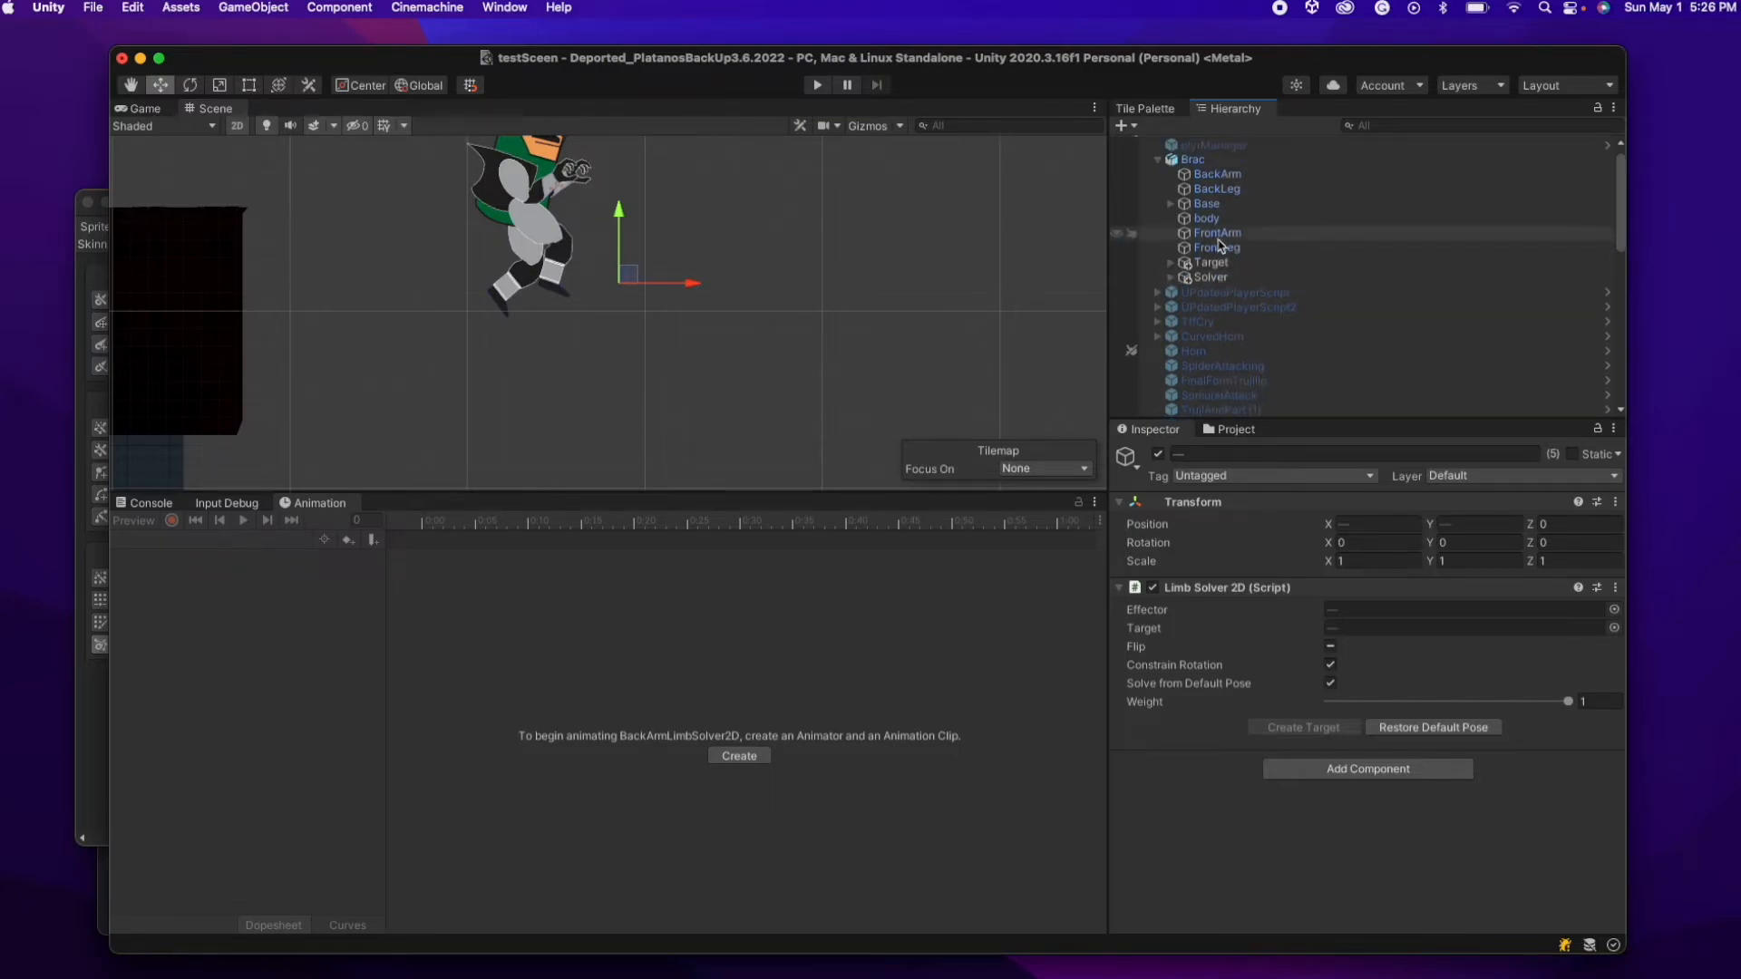
# - Collapse the Brac hierarchy and rename the character's root object RiggedBrac
pyautogui.click(1159, 173)
pyautogui.click(1181, 174)
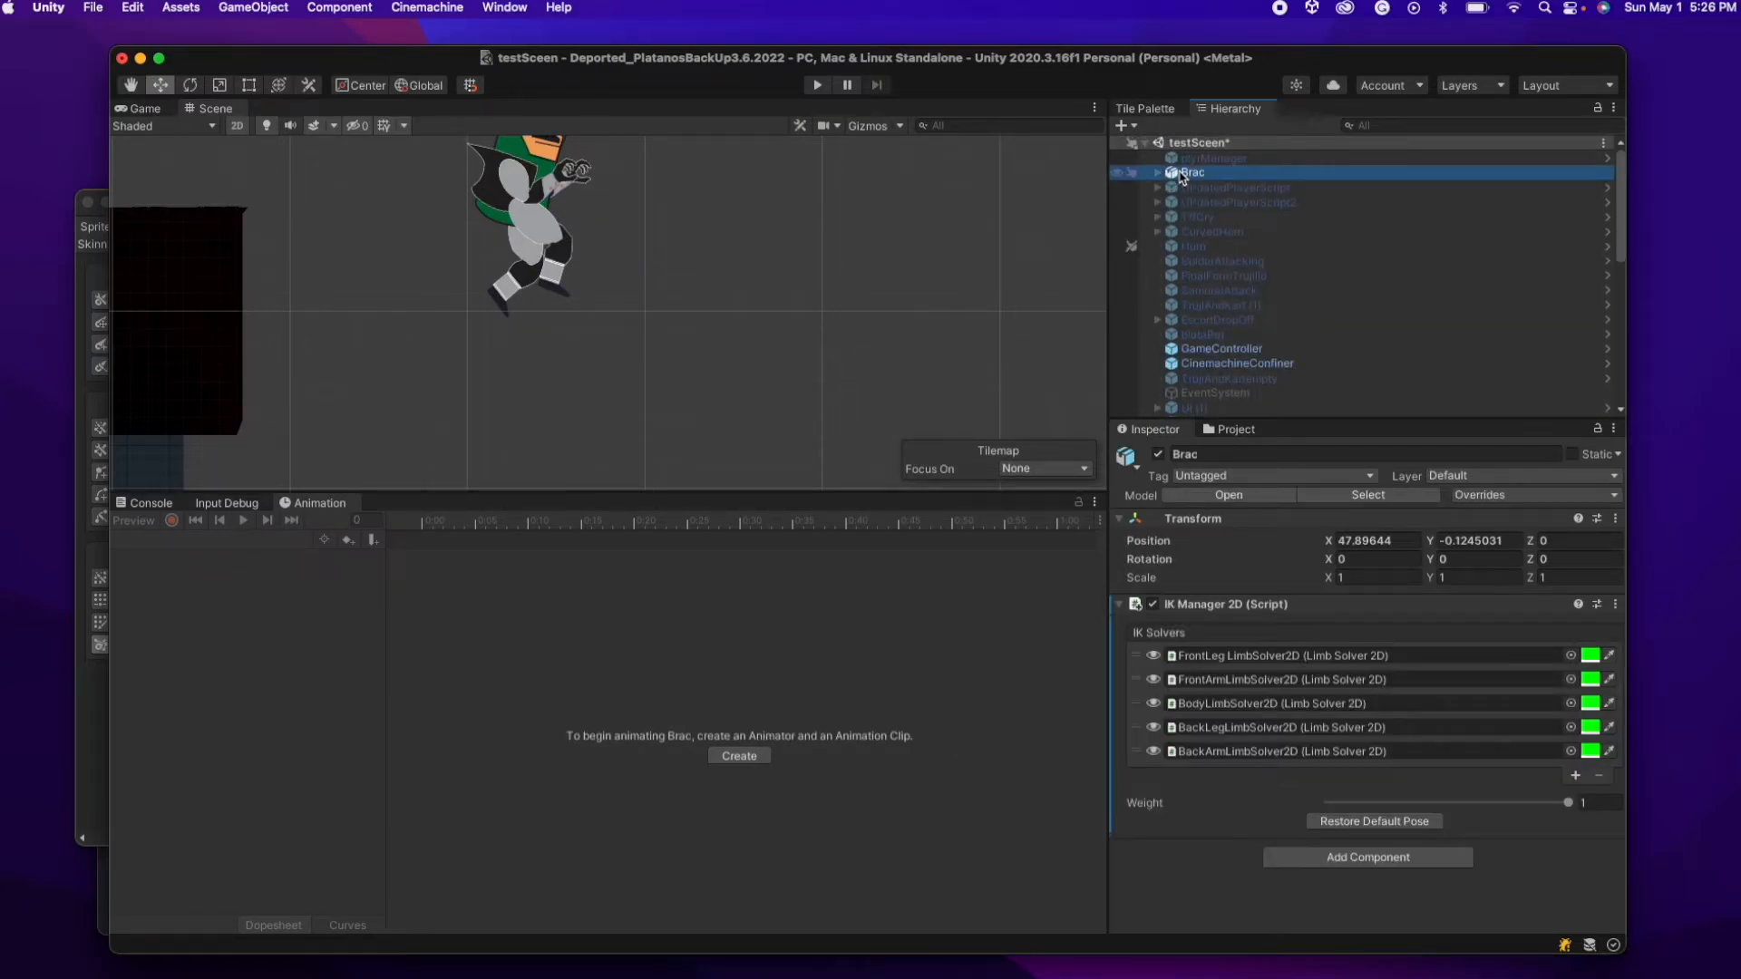
pyautogui.doubleClick(1182, 173)
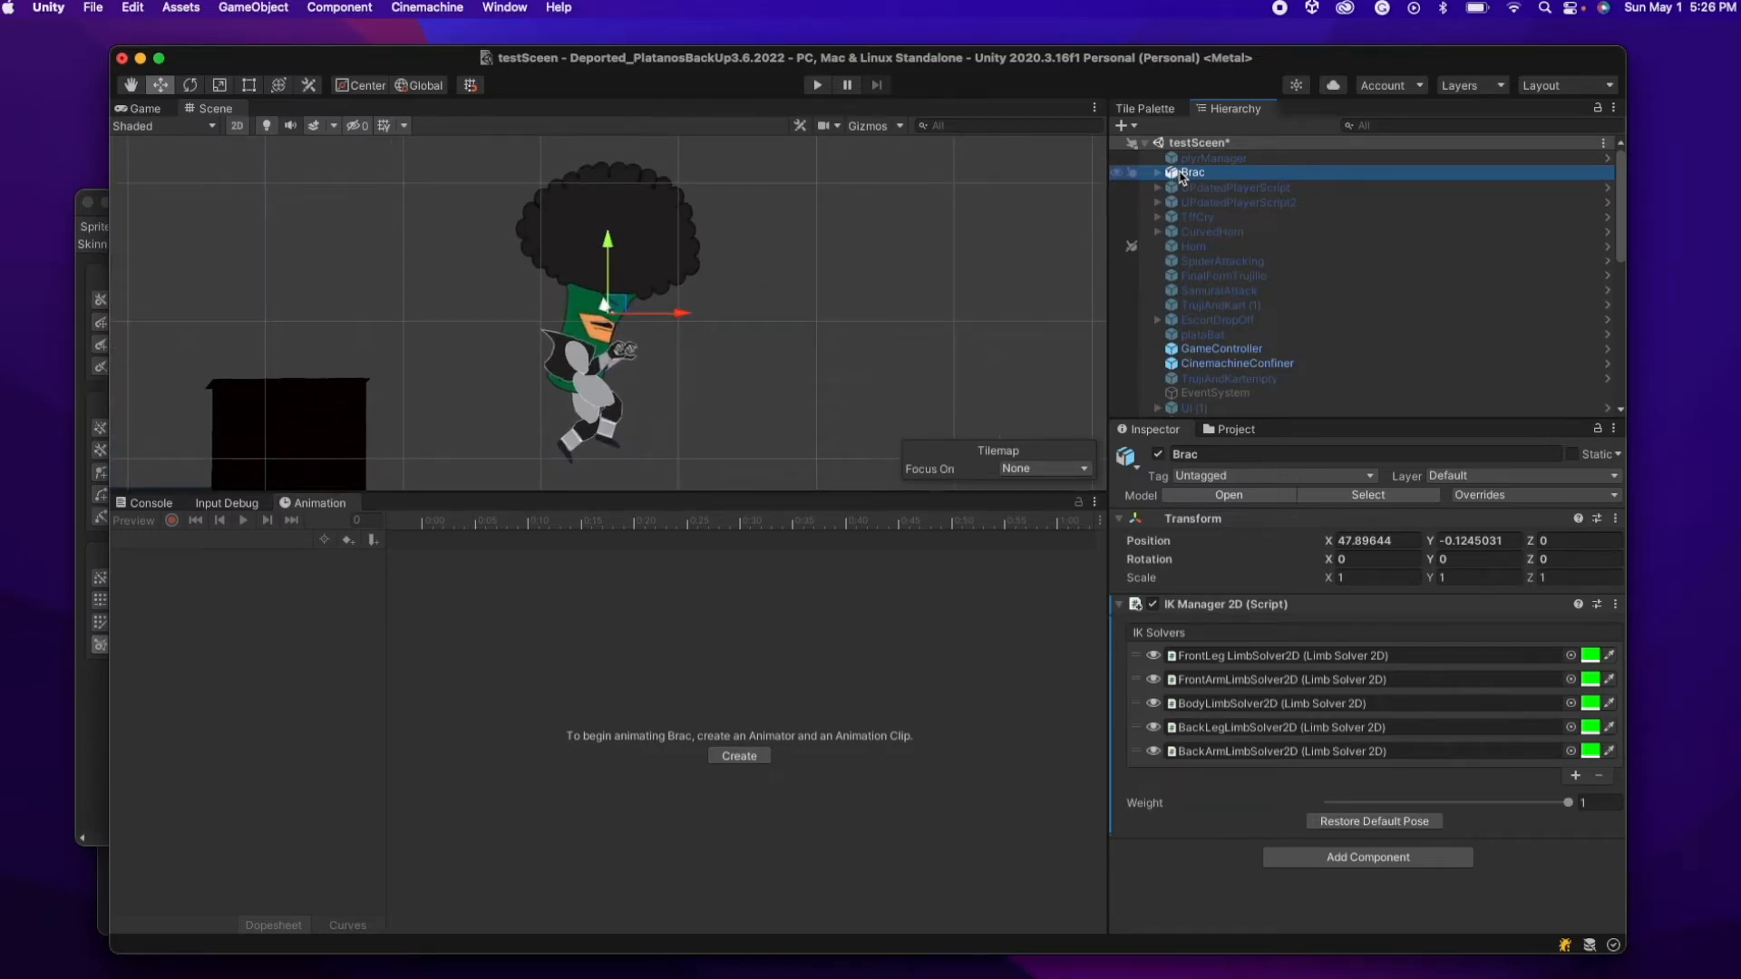
pyautogui.doubleClick(1187, 174)
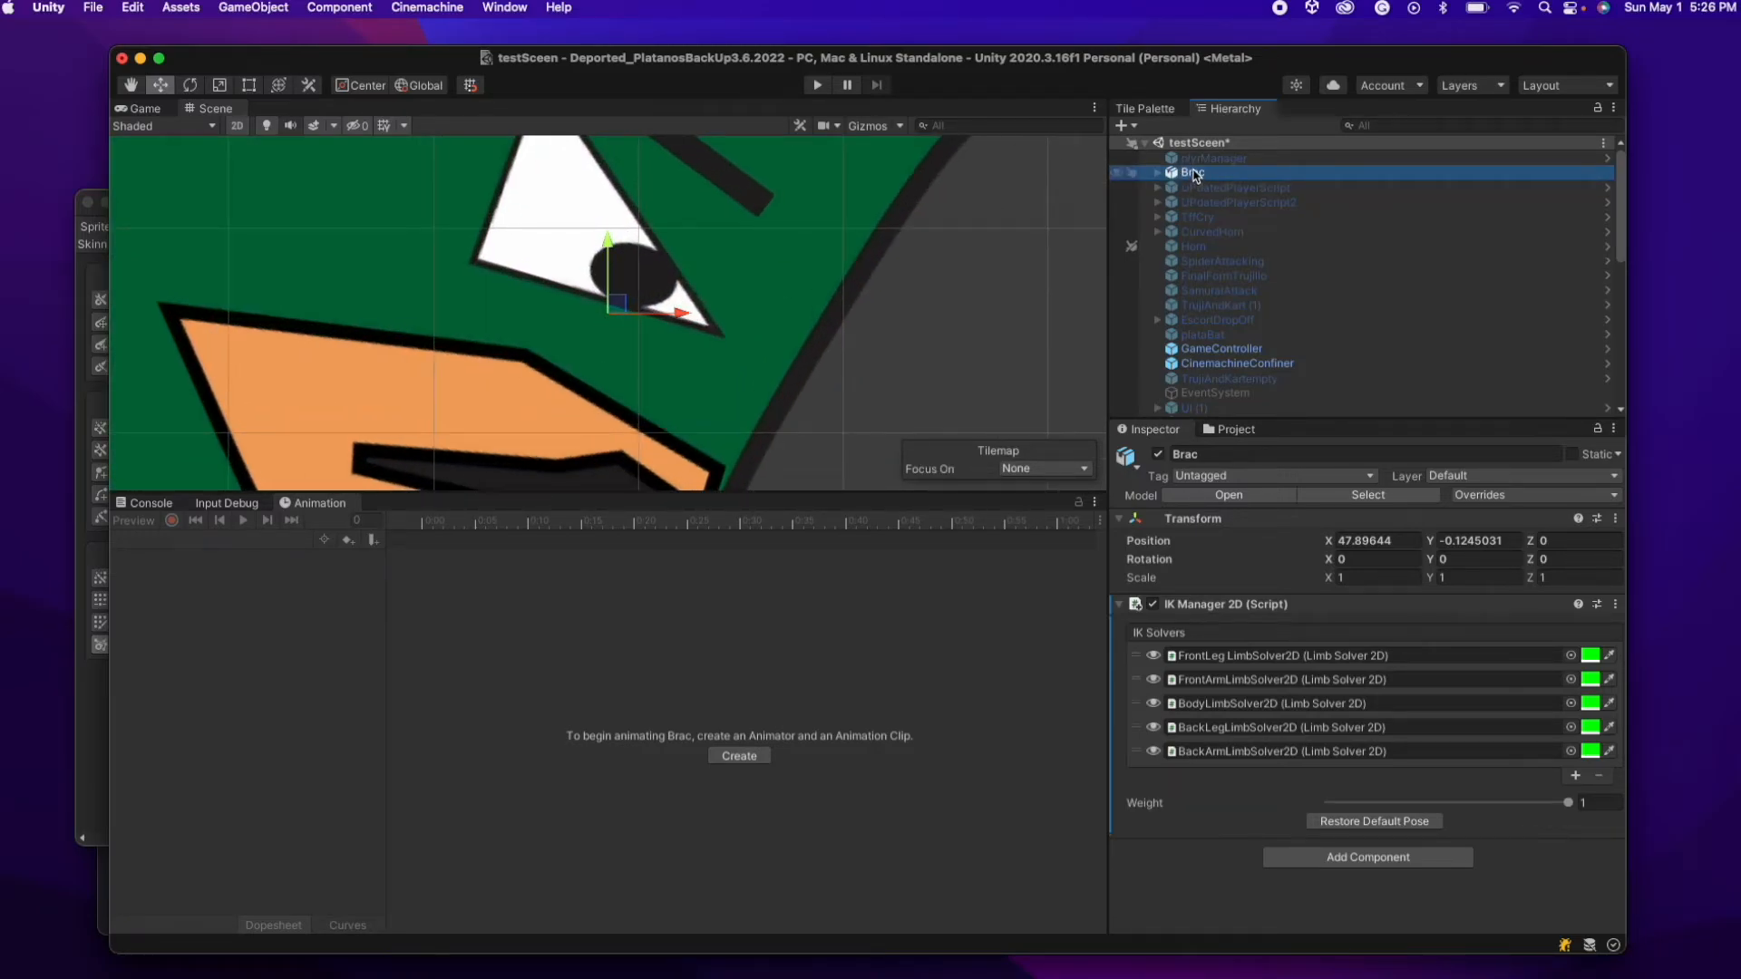
pyautogui.write('gged')
pyautogui.press('Return')
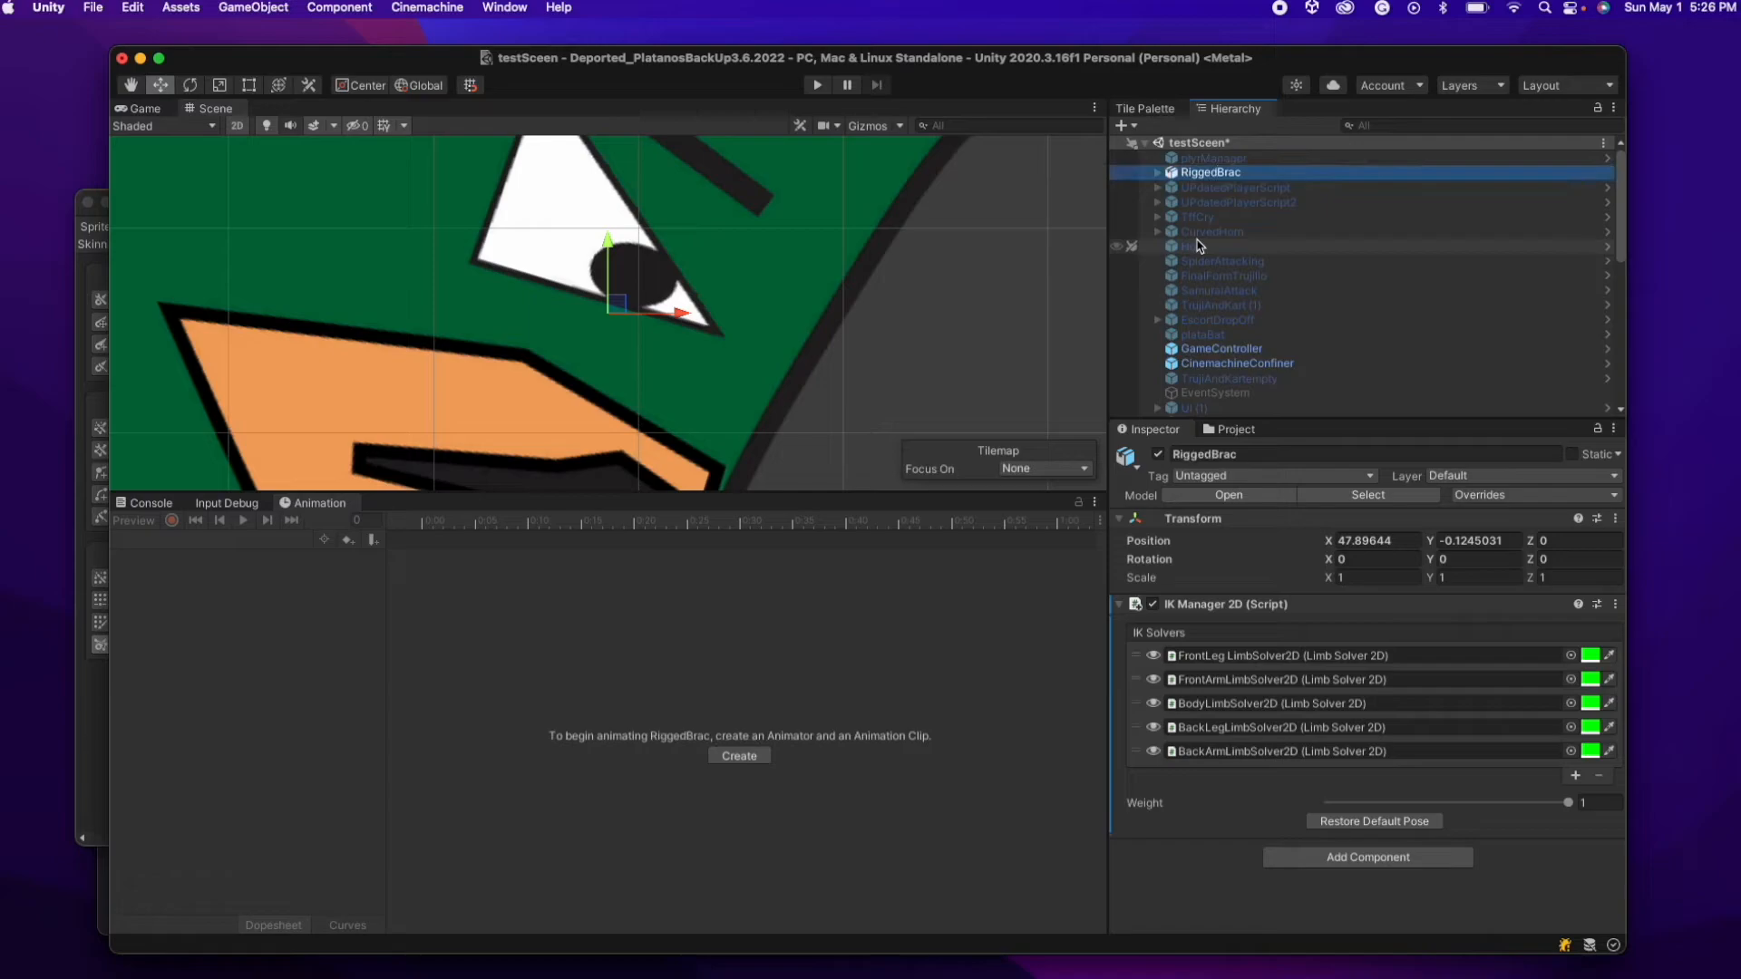
# - Save RiggedBrac as a prefab in the PlataPrefabs 1/plyrs folder
pyautogui.click(1229, 429)
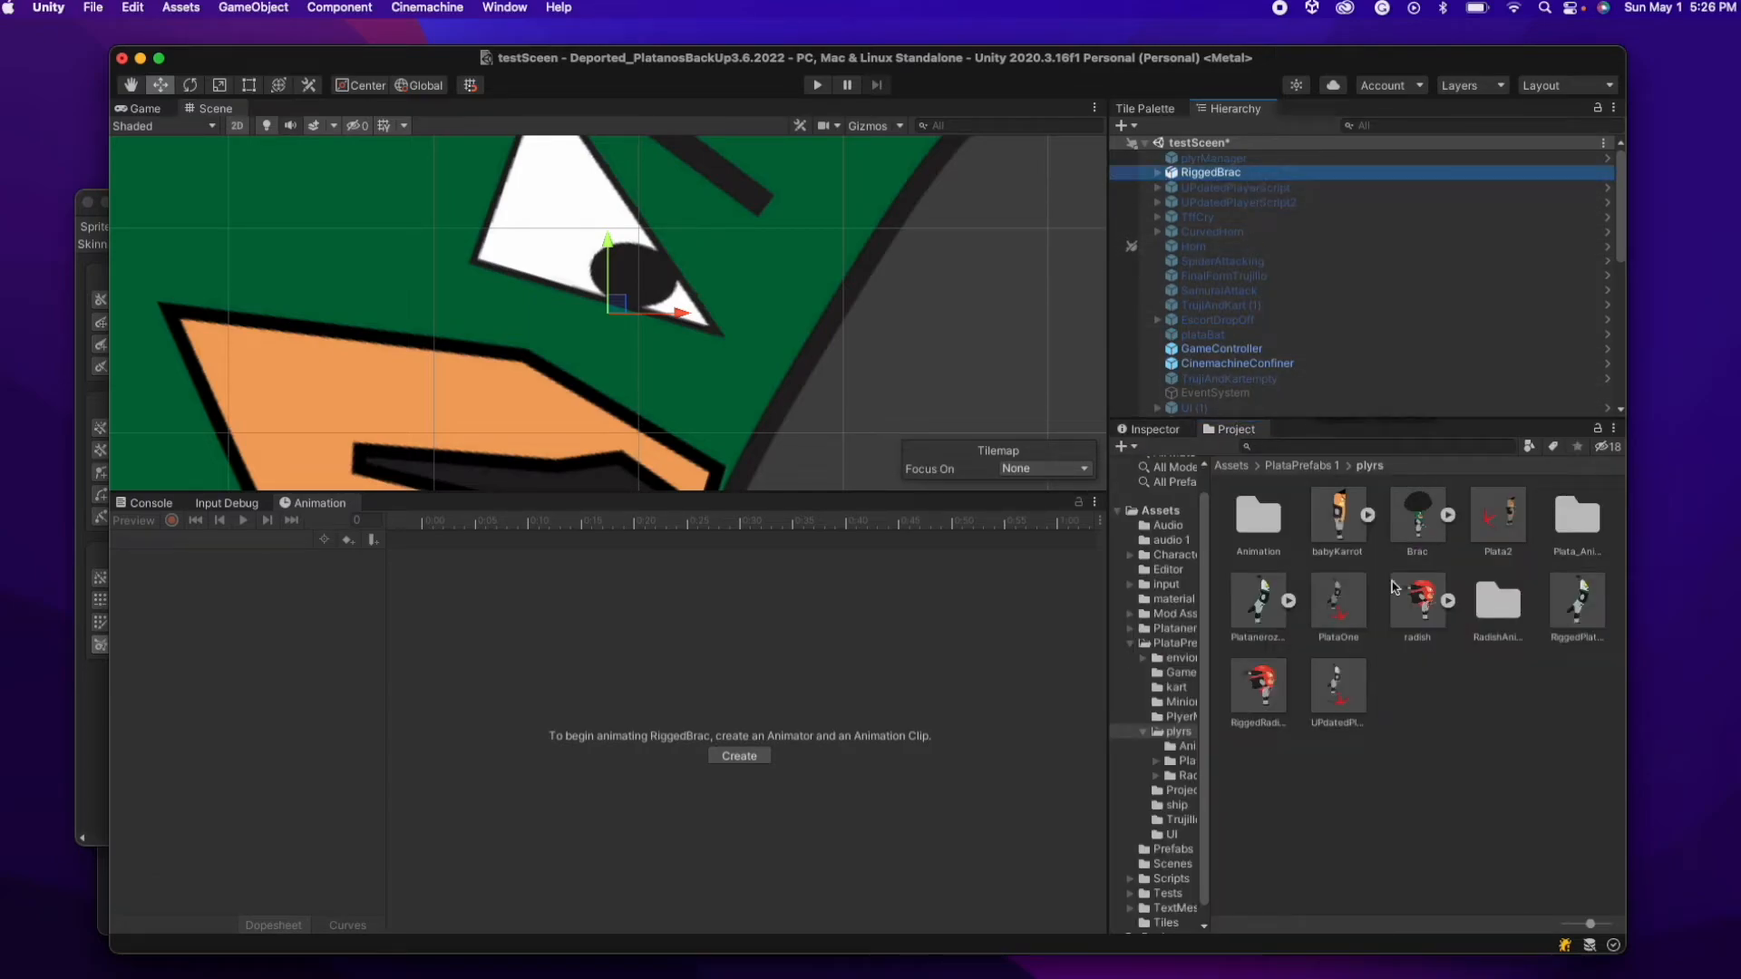
pyautogui.moveTo(1211, 172); pyautogui.dragTo(1418, 692)
pyautogui.press('Return')
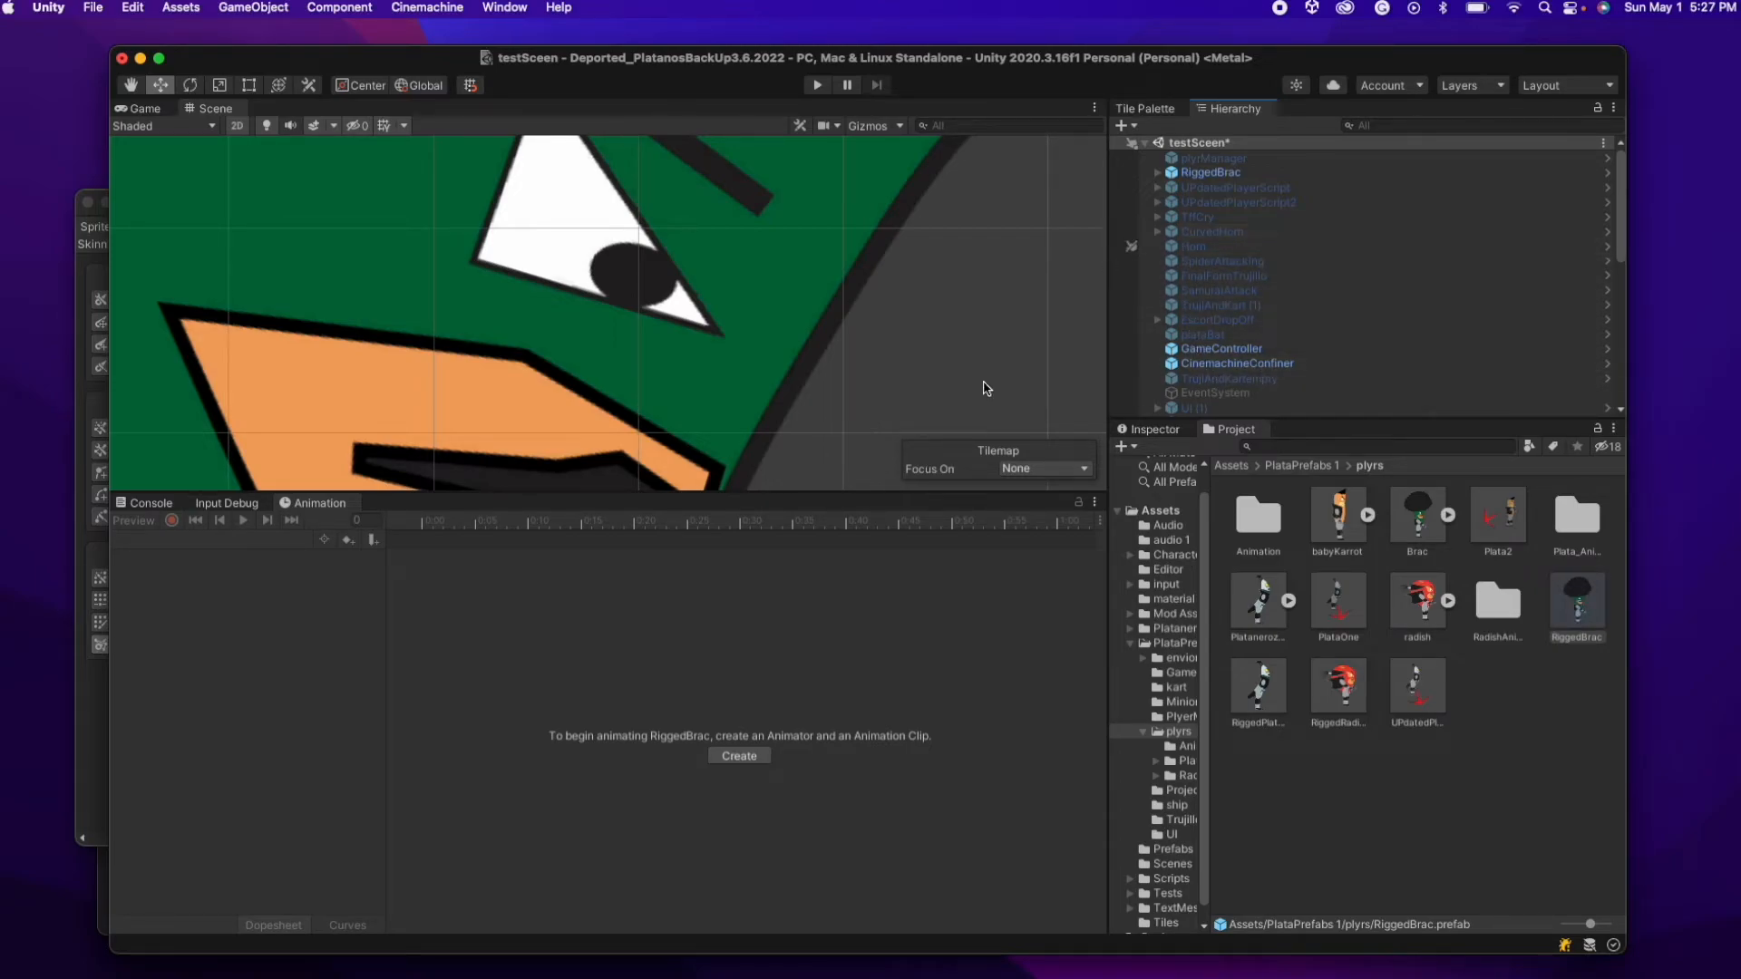
pyautogui.scroll(-4, 985, 387)
pyautogui.scroll(-5, 985, 387)
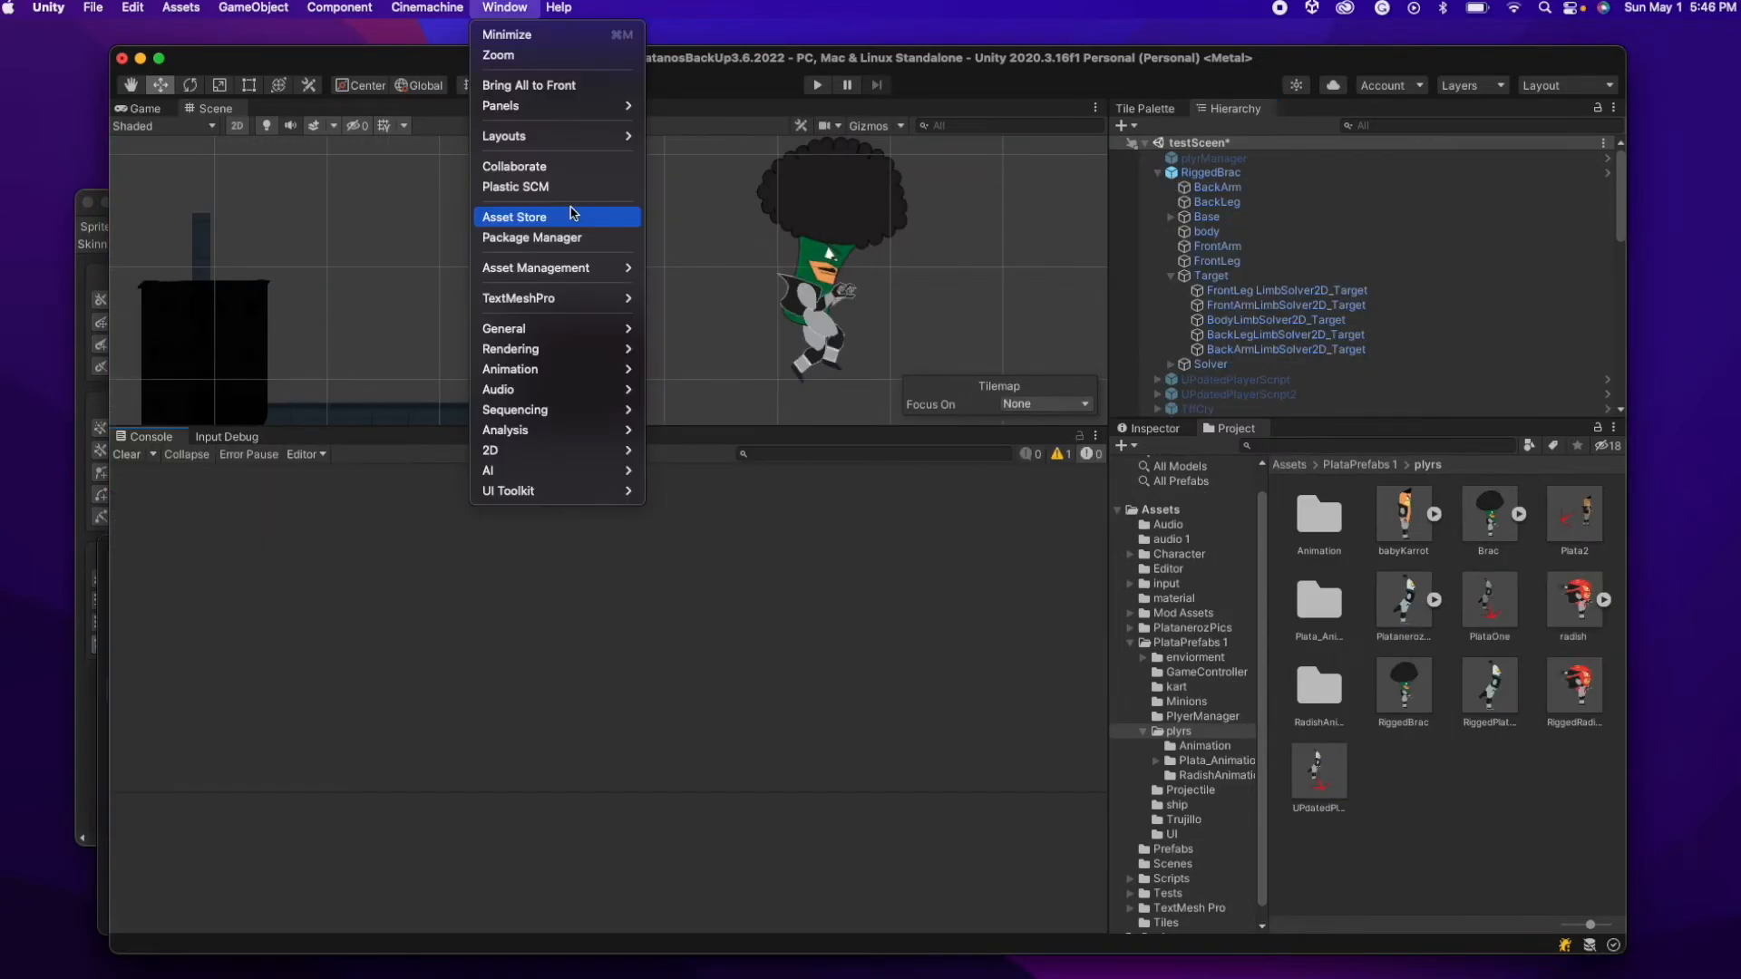
# - Open the Animation window and dock it beside Console and Input Debug
pyautogui.moveTo(580, 369)
pyautogui.click(669, 370)
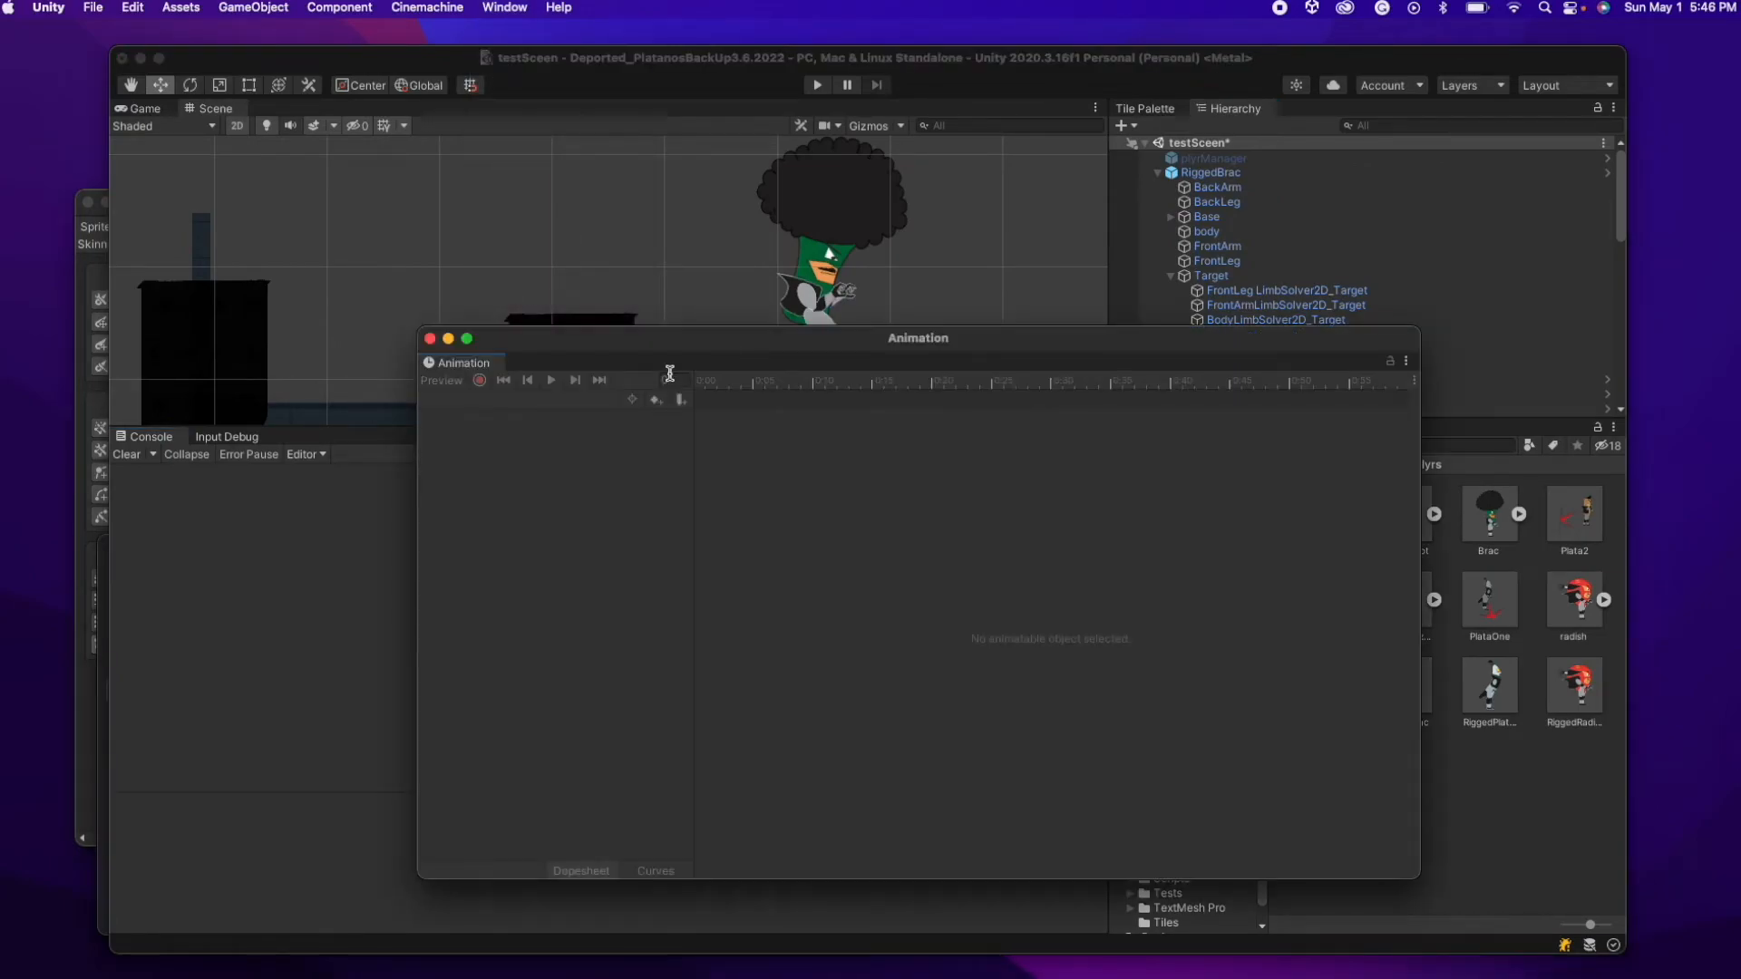
pyautogui.moveTo(461, 366); pyautogui.dragTo(317, 440)
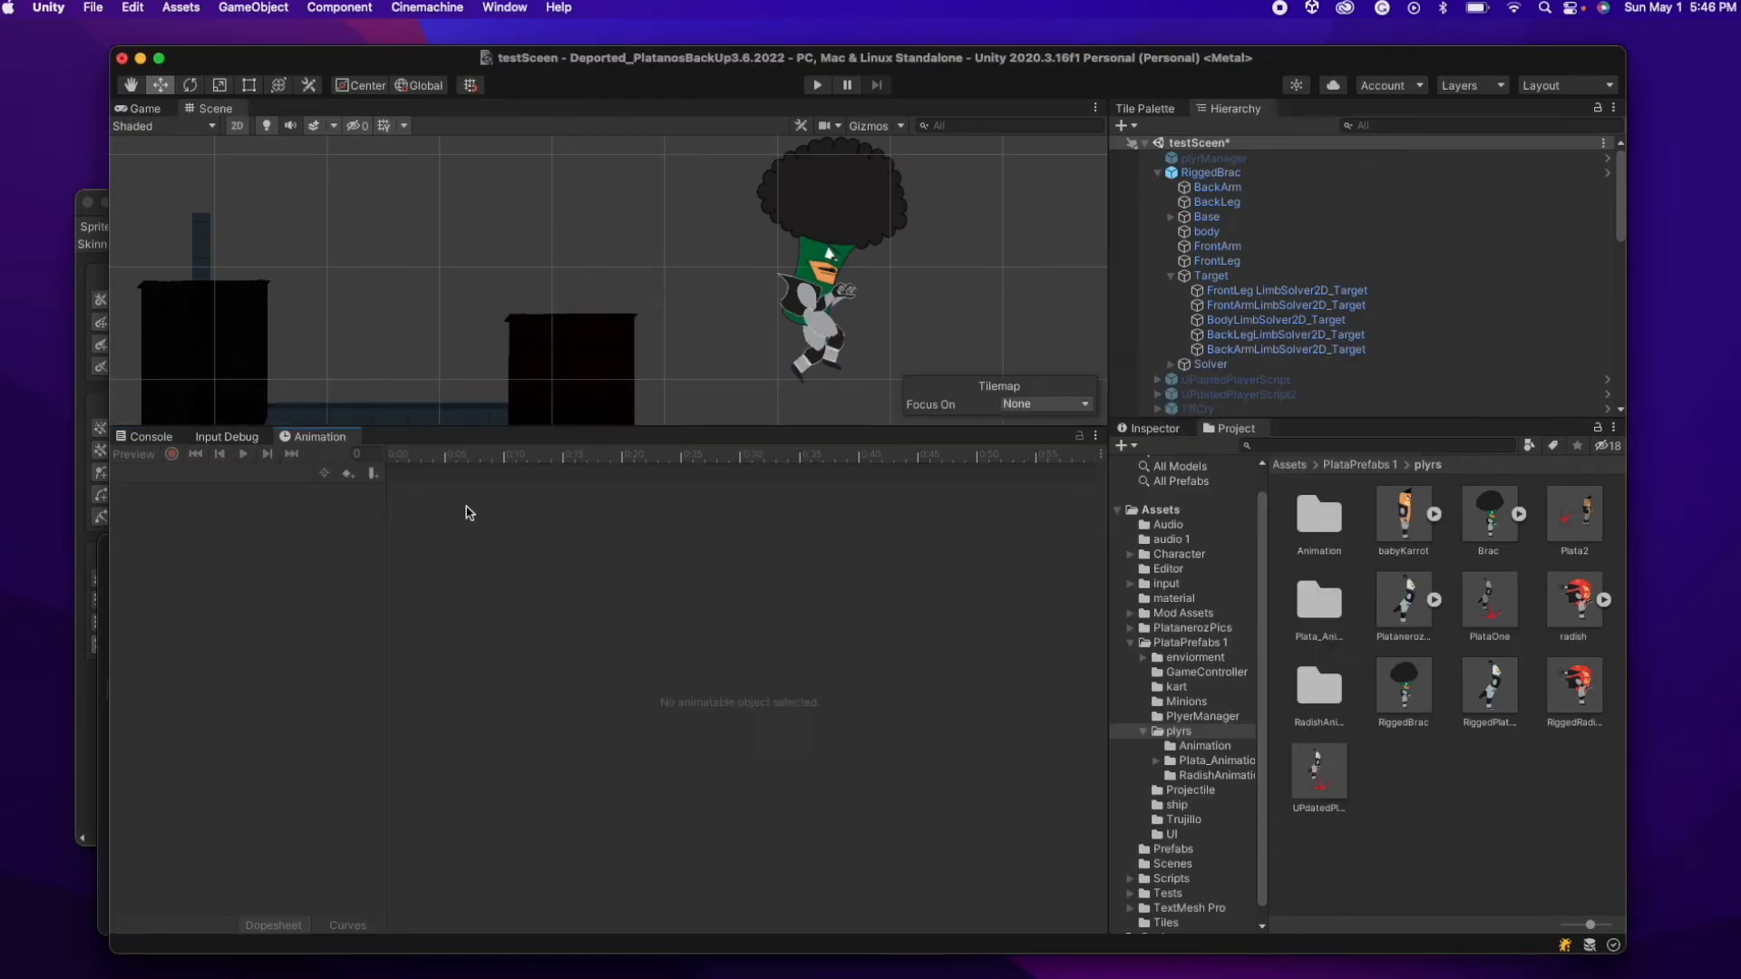
# - Restore the default pose of RiggedBrac through its IK Manager 2D
pyautogui.click(1213, 173)
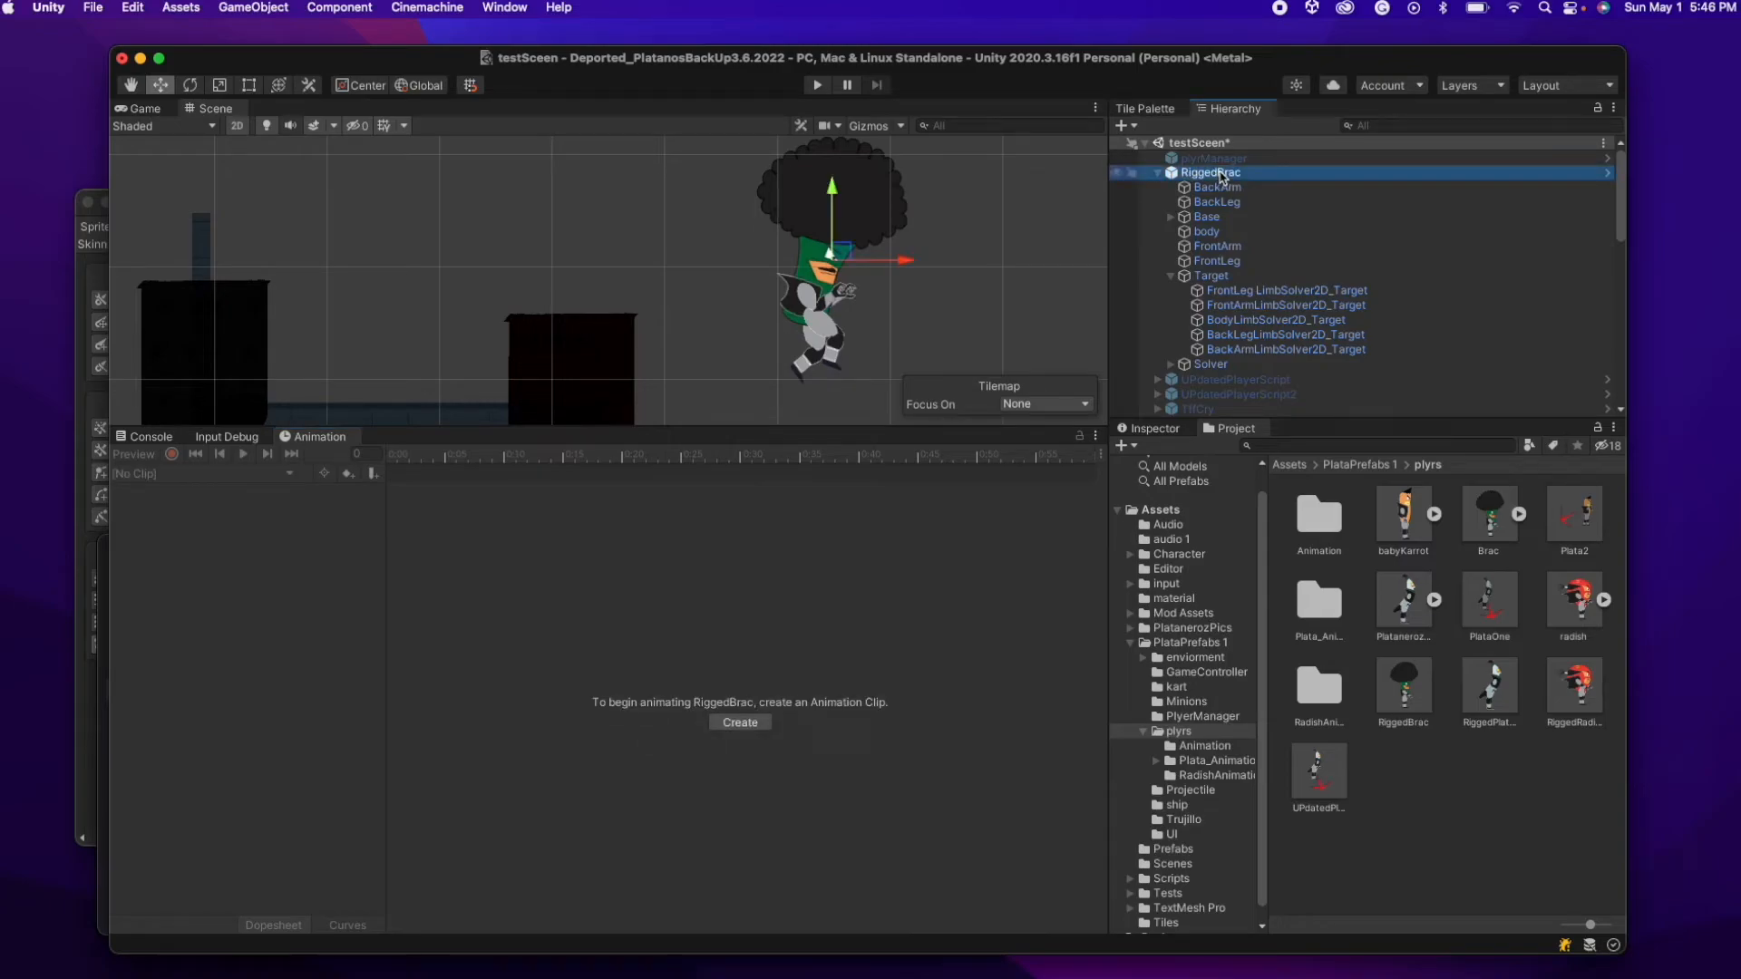
pyautogui.click(1153, 428)
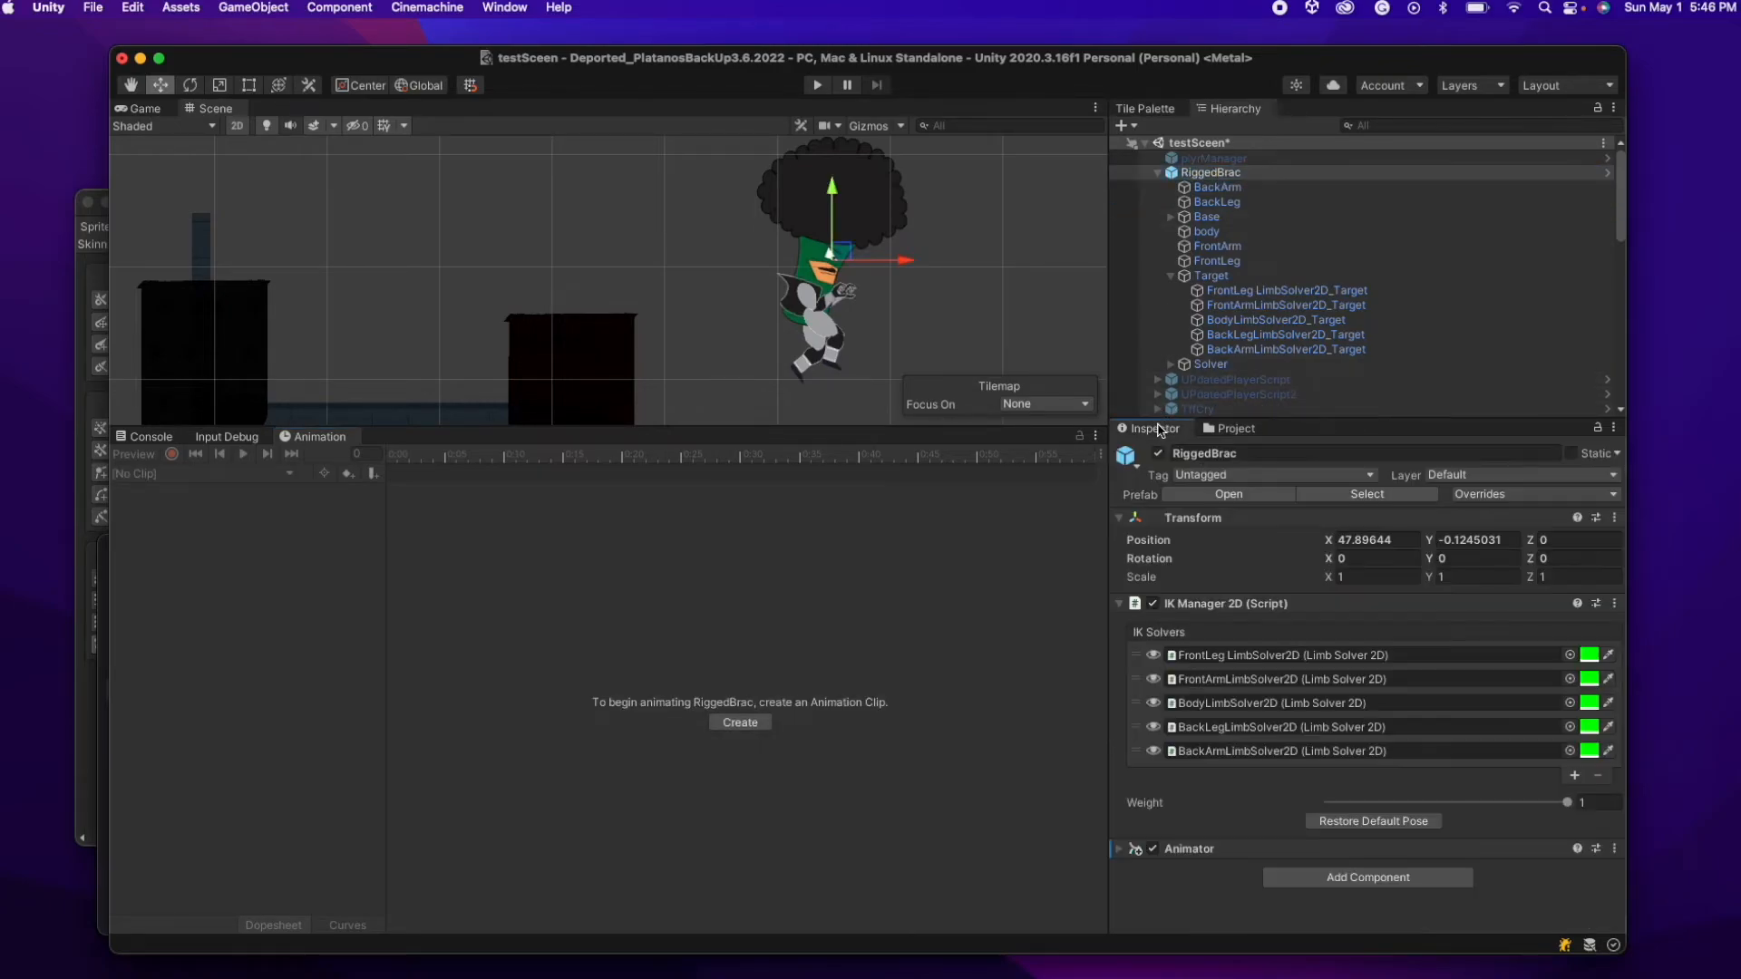
pyautogui.click(1375, 822)
# - Pose the limb targets: back arm about X -6.66, Y 1.72, front arm about X -7.01, Y 1.3, front leg about X -6.38, Y -0.15
pyautogui.click(1284, 351)
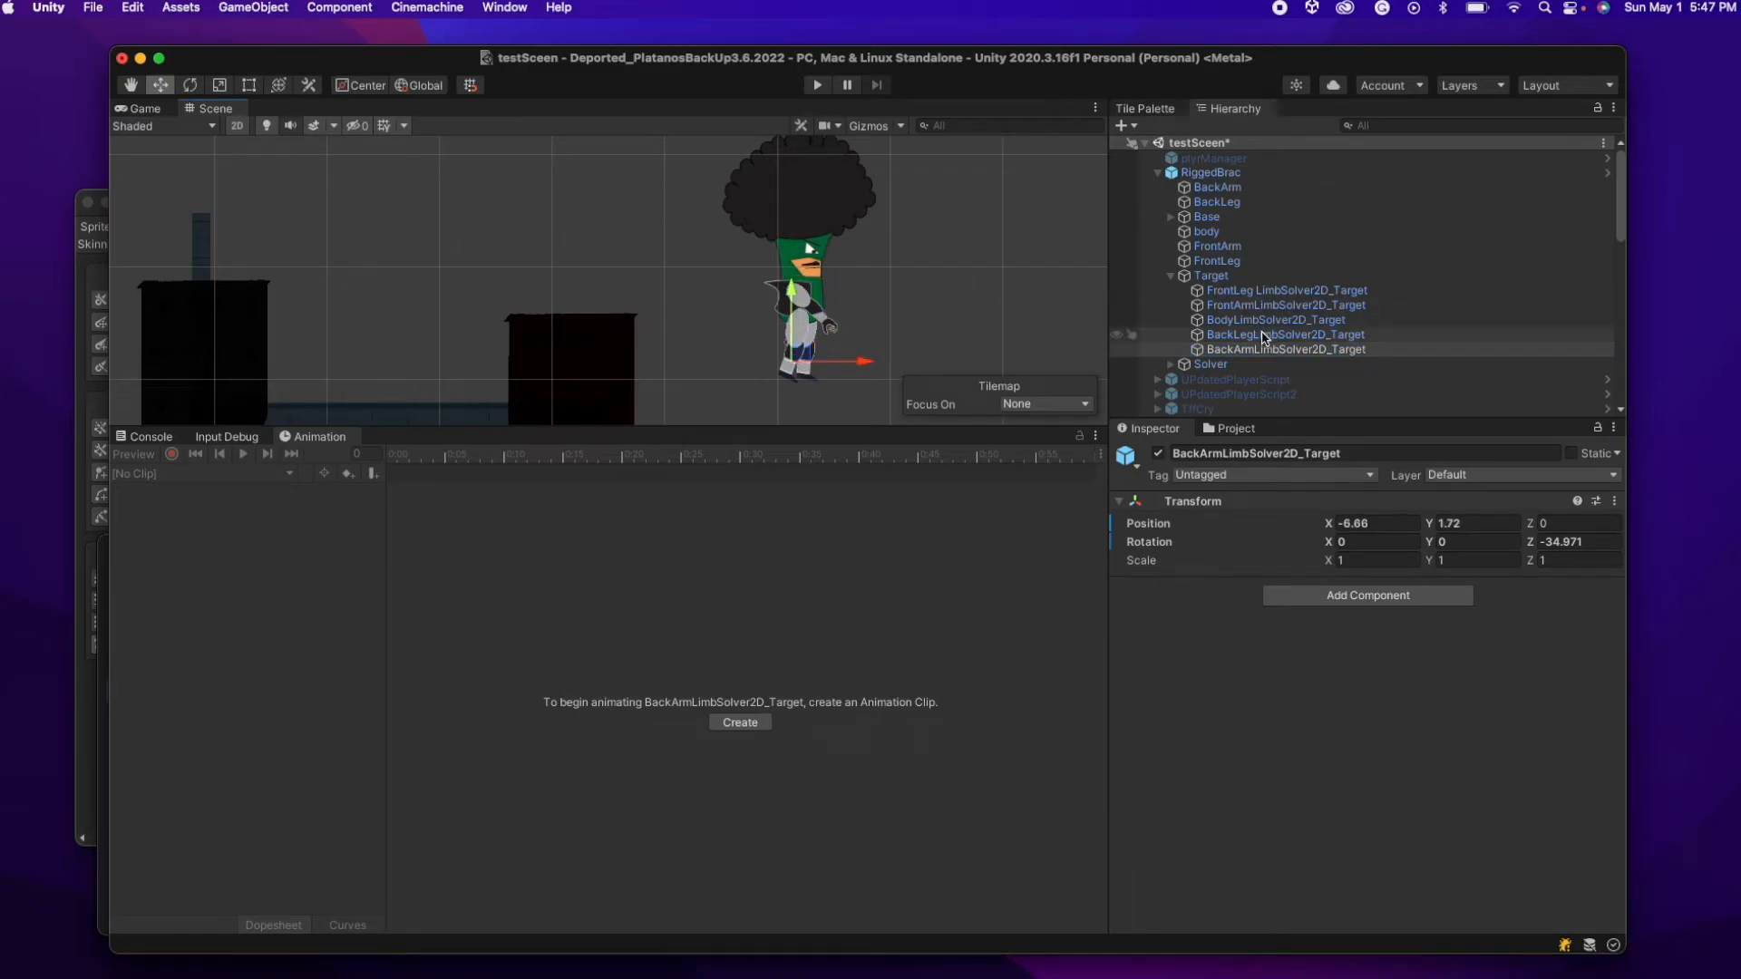
pyautogui.click(1260, 306)
pyautogui.moveTo(820, 349); pyautogui.dragTo(794, 365)
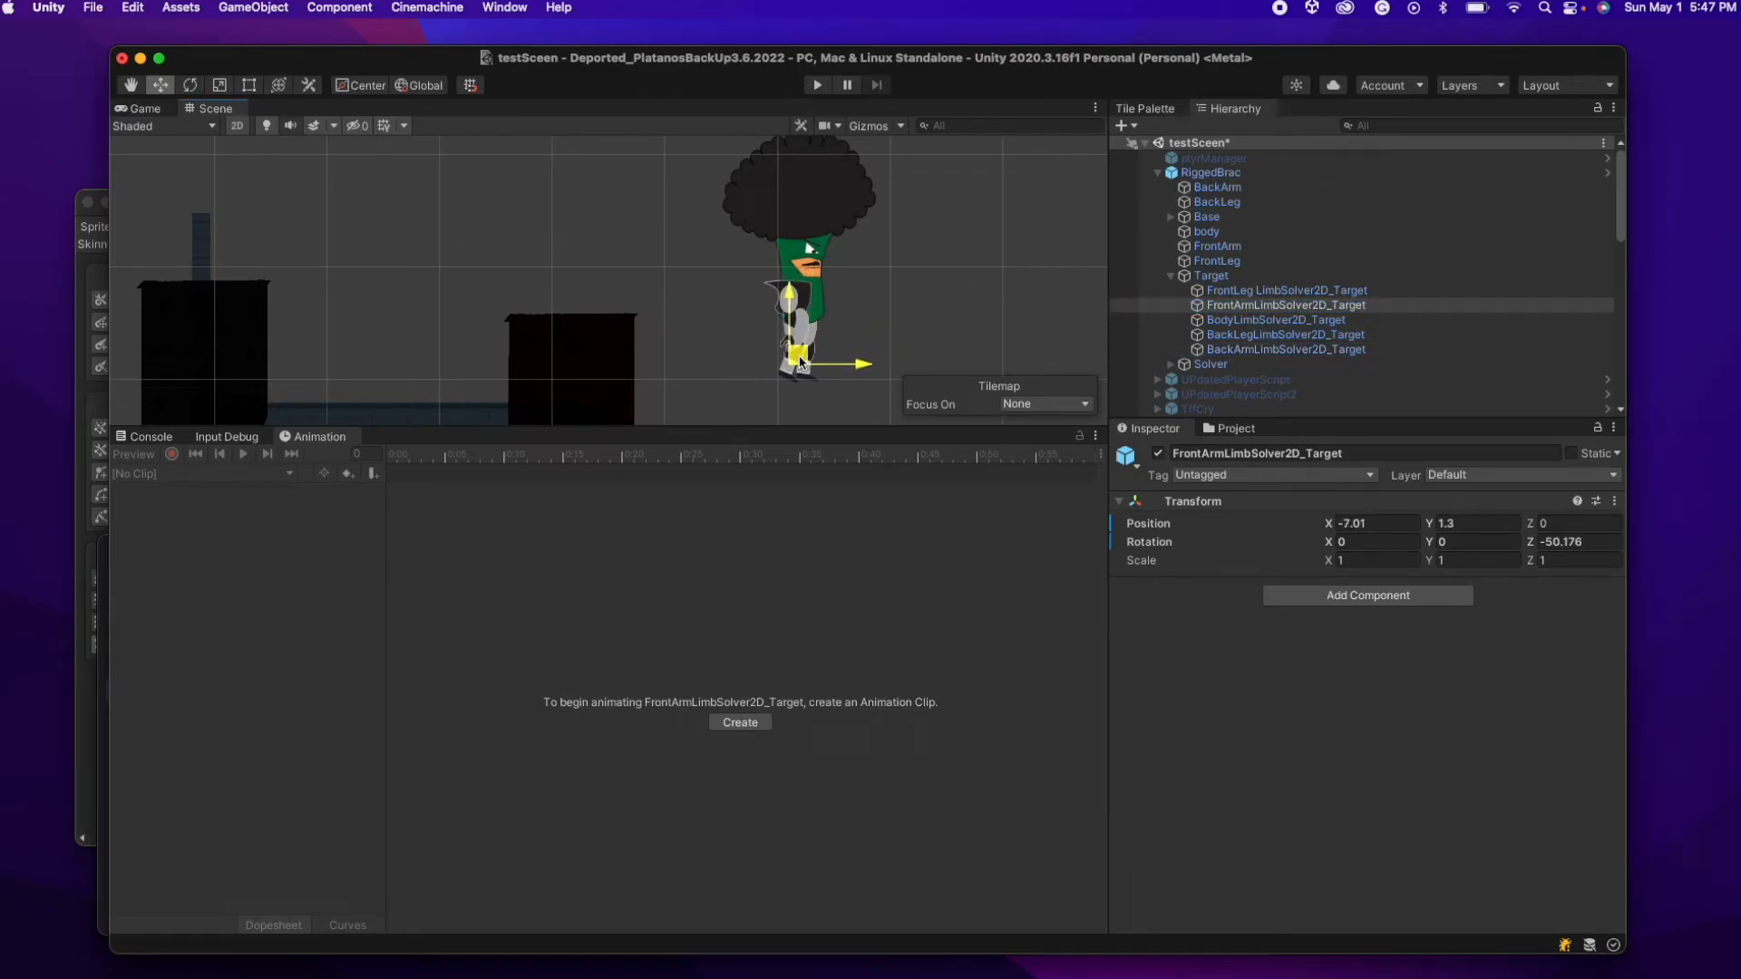
pyautogui.click(1270, 291)
pyautogui.moveTo(806, 379); pyautogui.dragTo(805, 388)
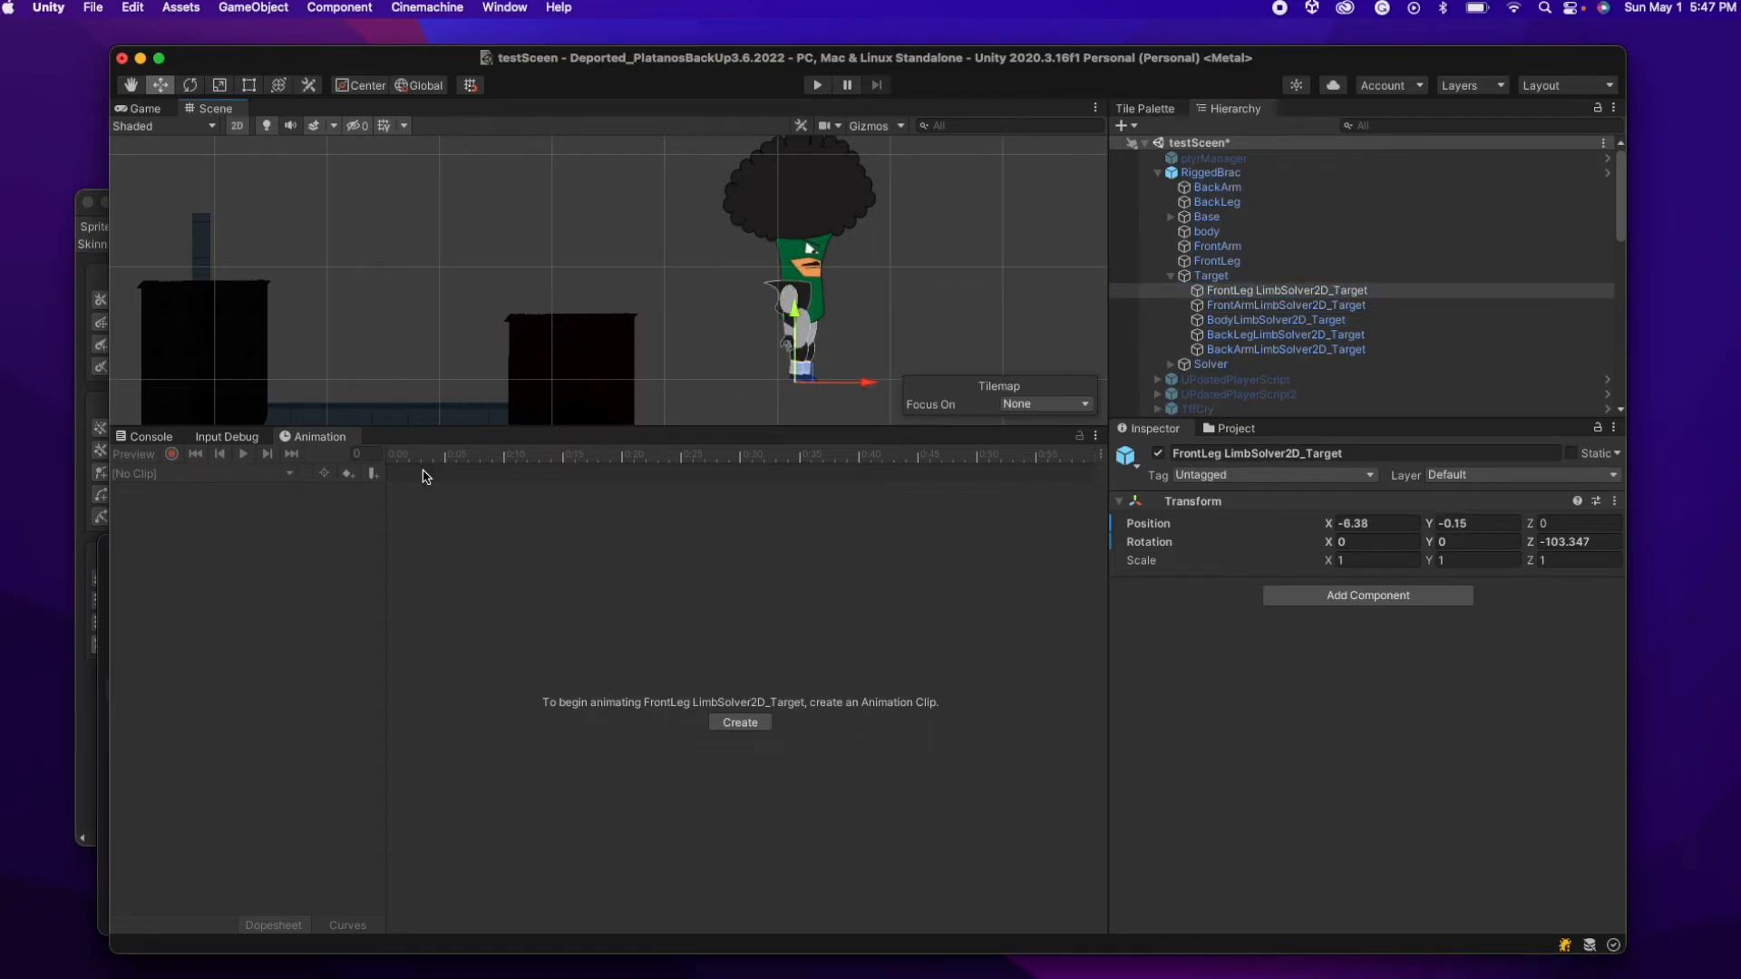
# - Create an animation clip named BrocIdle for RiggedBrac in a new BrocAnimation folder inside plyrs
pyautogui.click(739, 722)
pyautogui.click(705, 544)
pyautogui.write('BrocA')
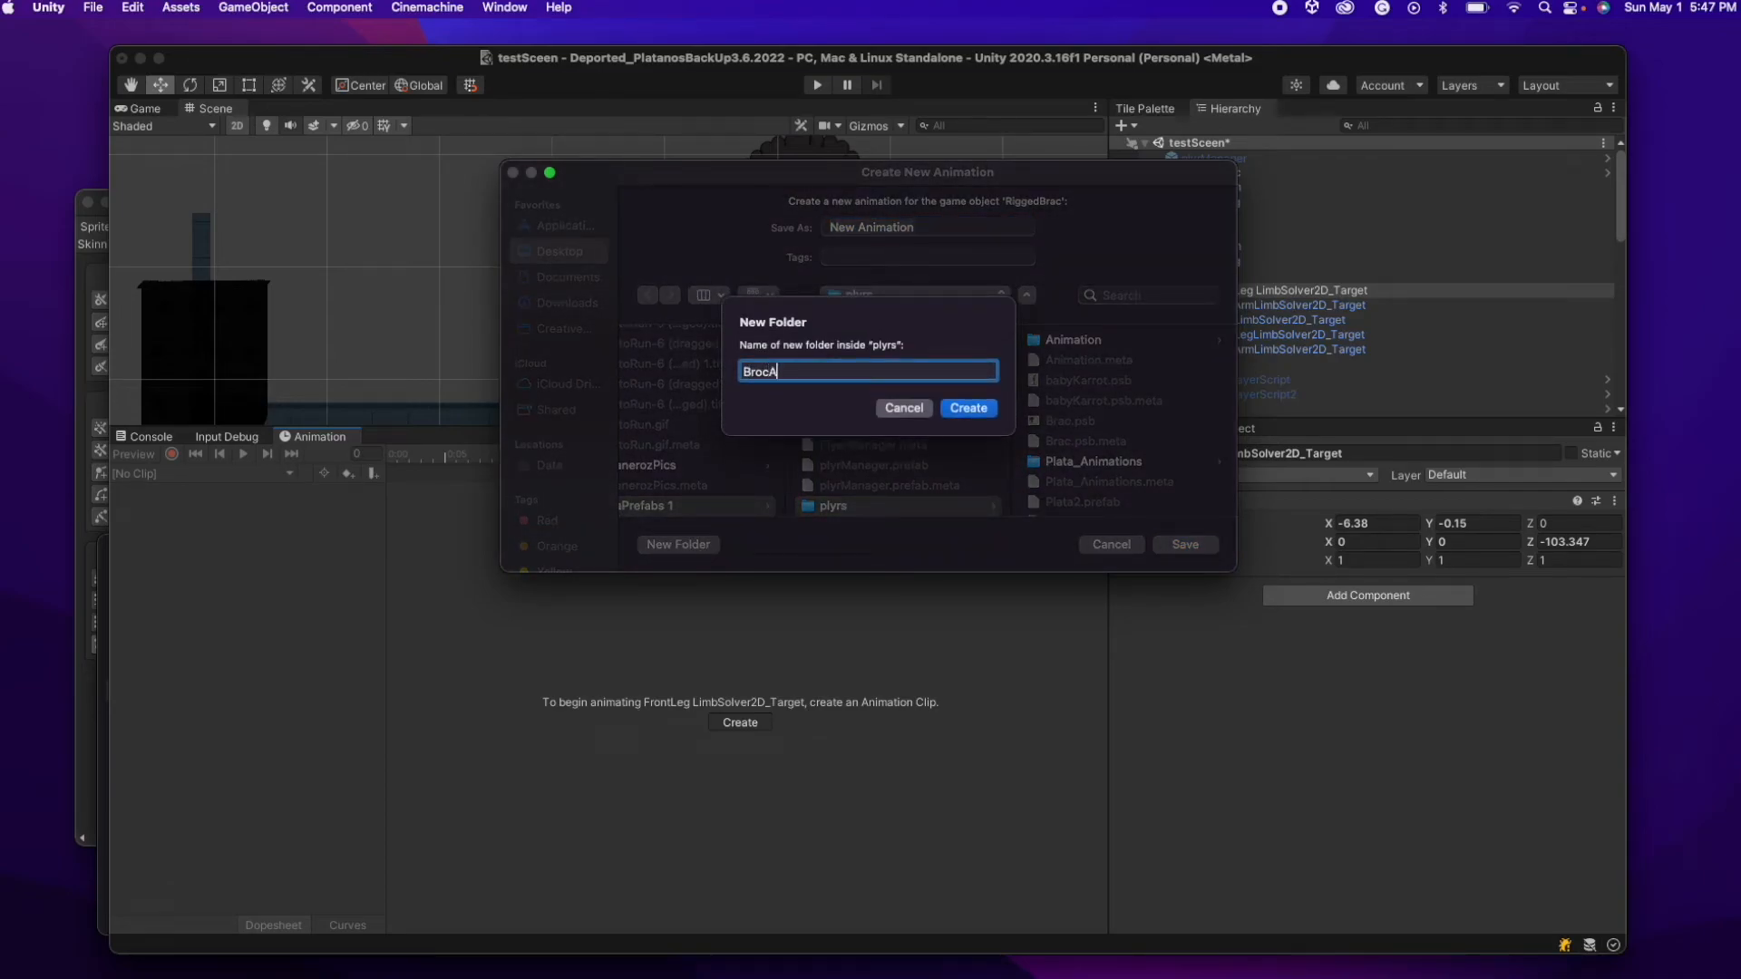
pyautogui.write('nimation')
pyautogui.press('Return')
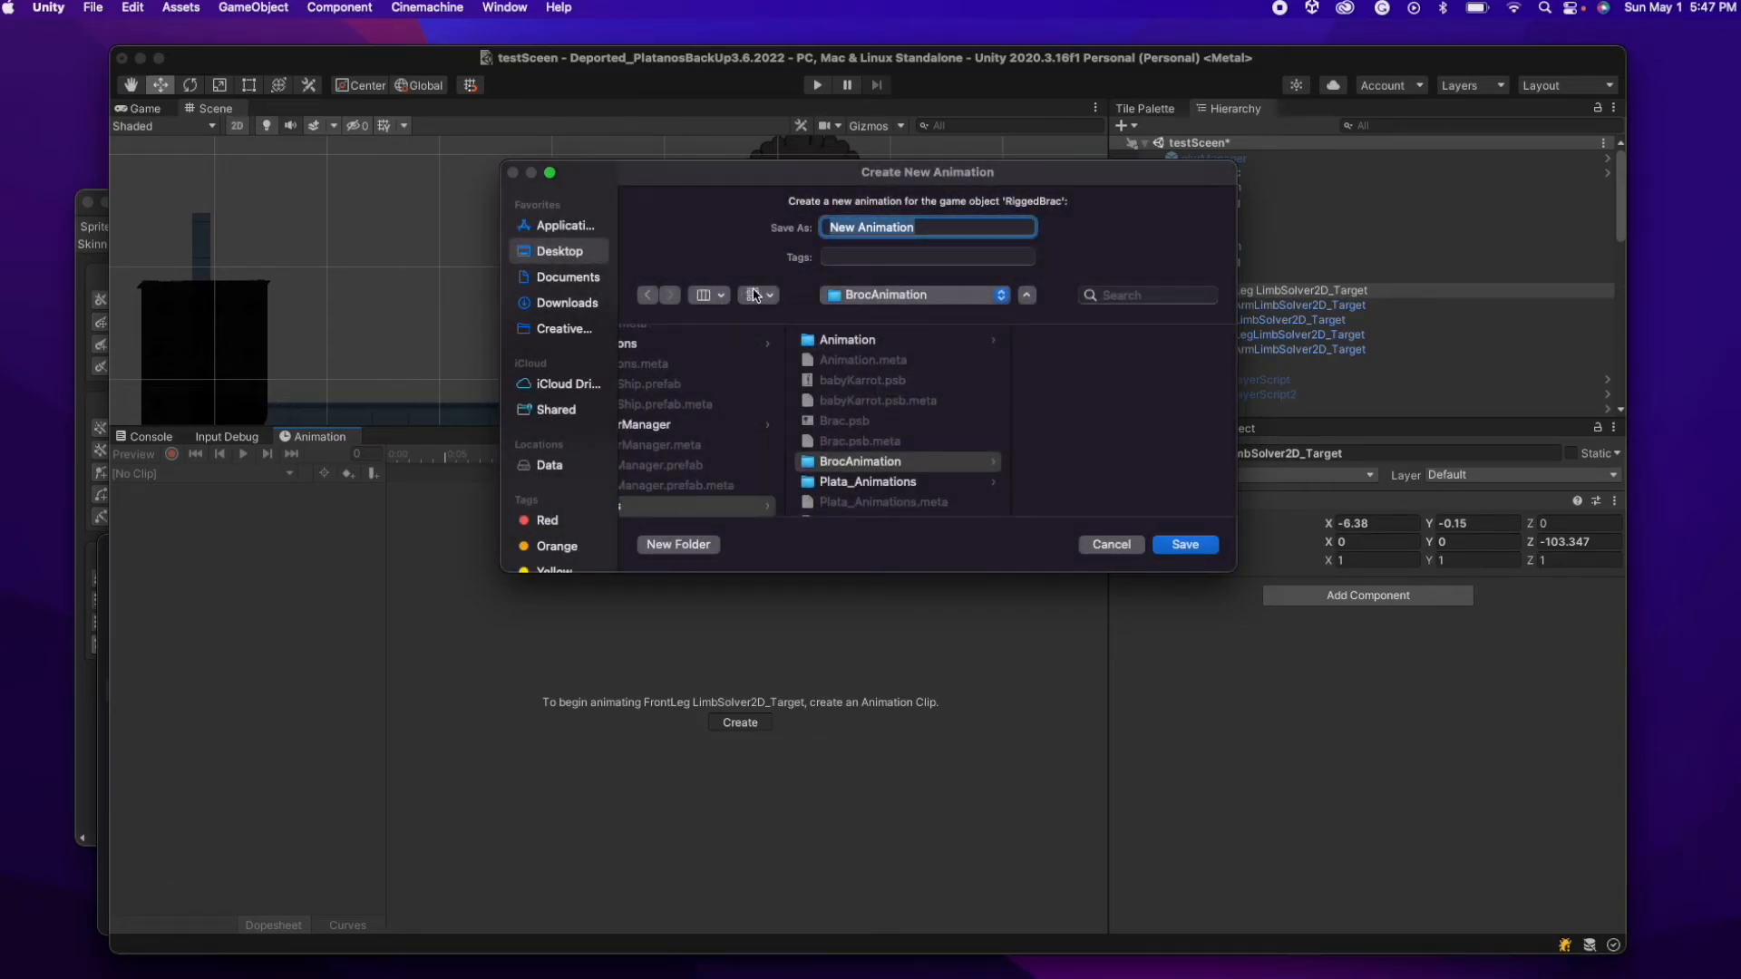
pyautogui.write('BrocIdle')
pyautogui.press('Return')
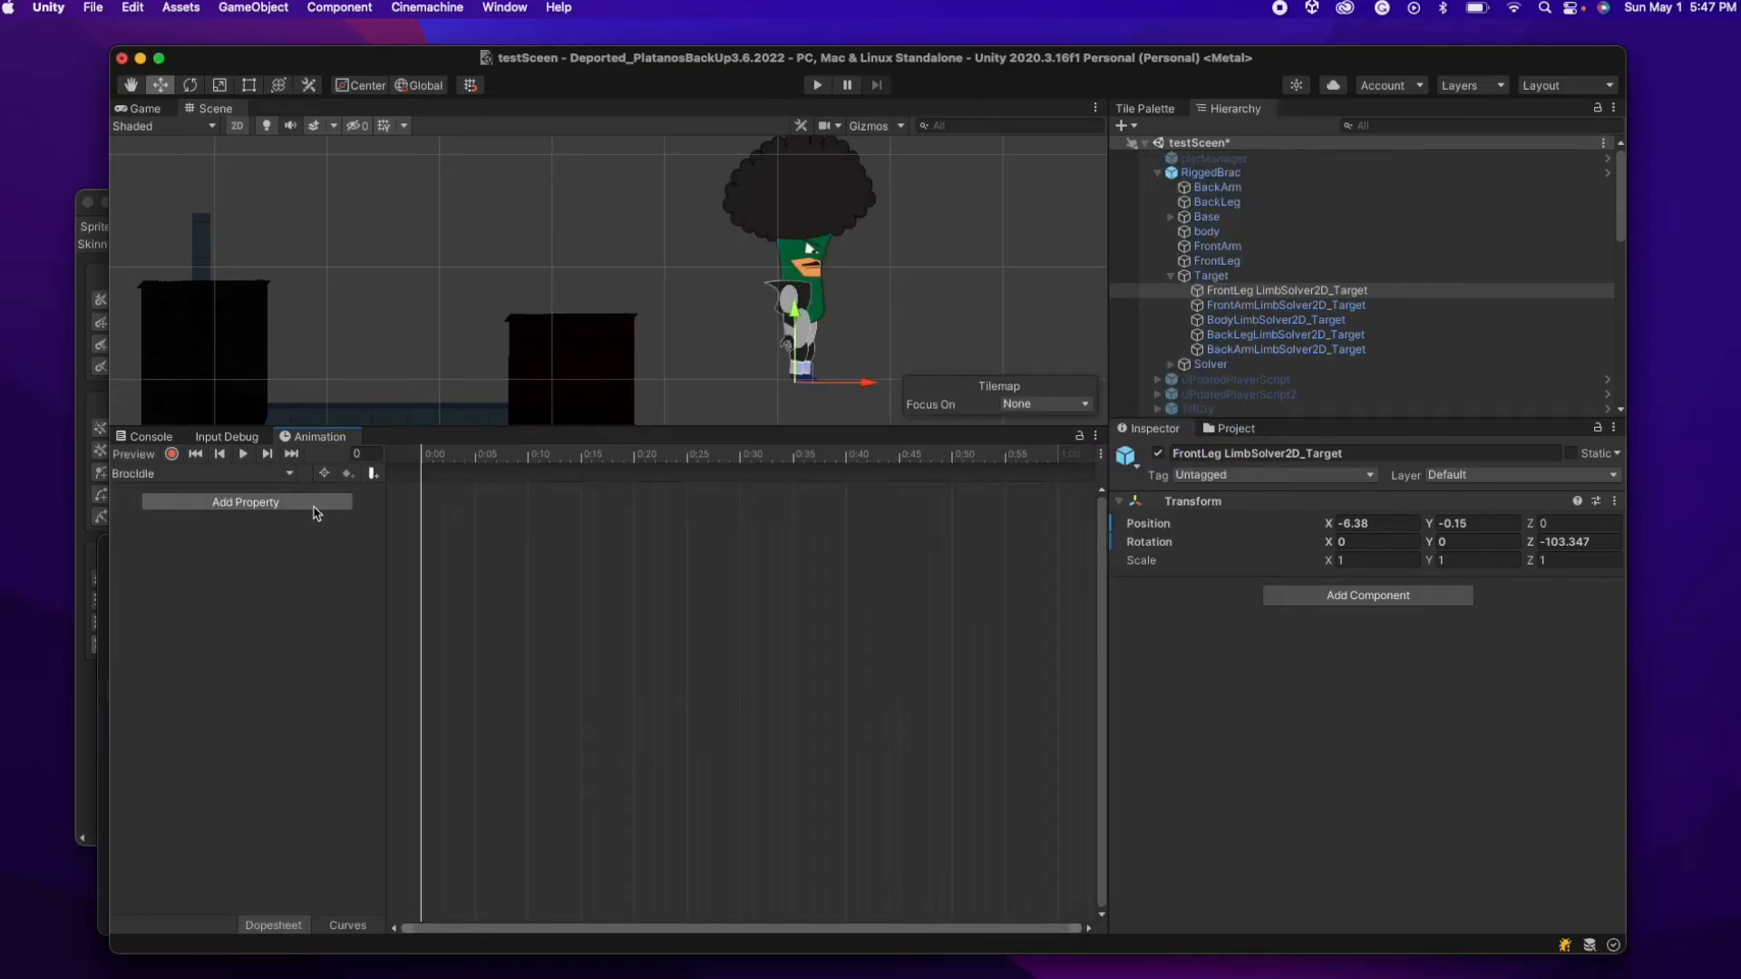
# - Start keyframe recording and key the rotation of all five limb solver targets at frame 0
pyautogui.click(313, 504)
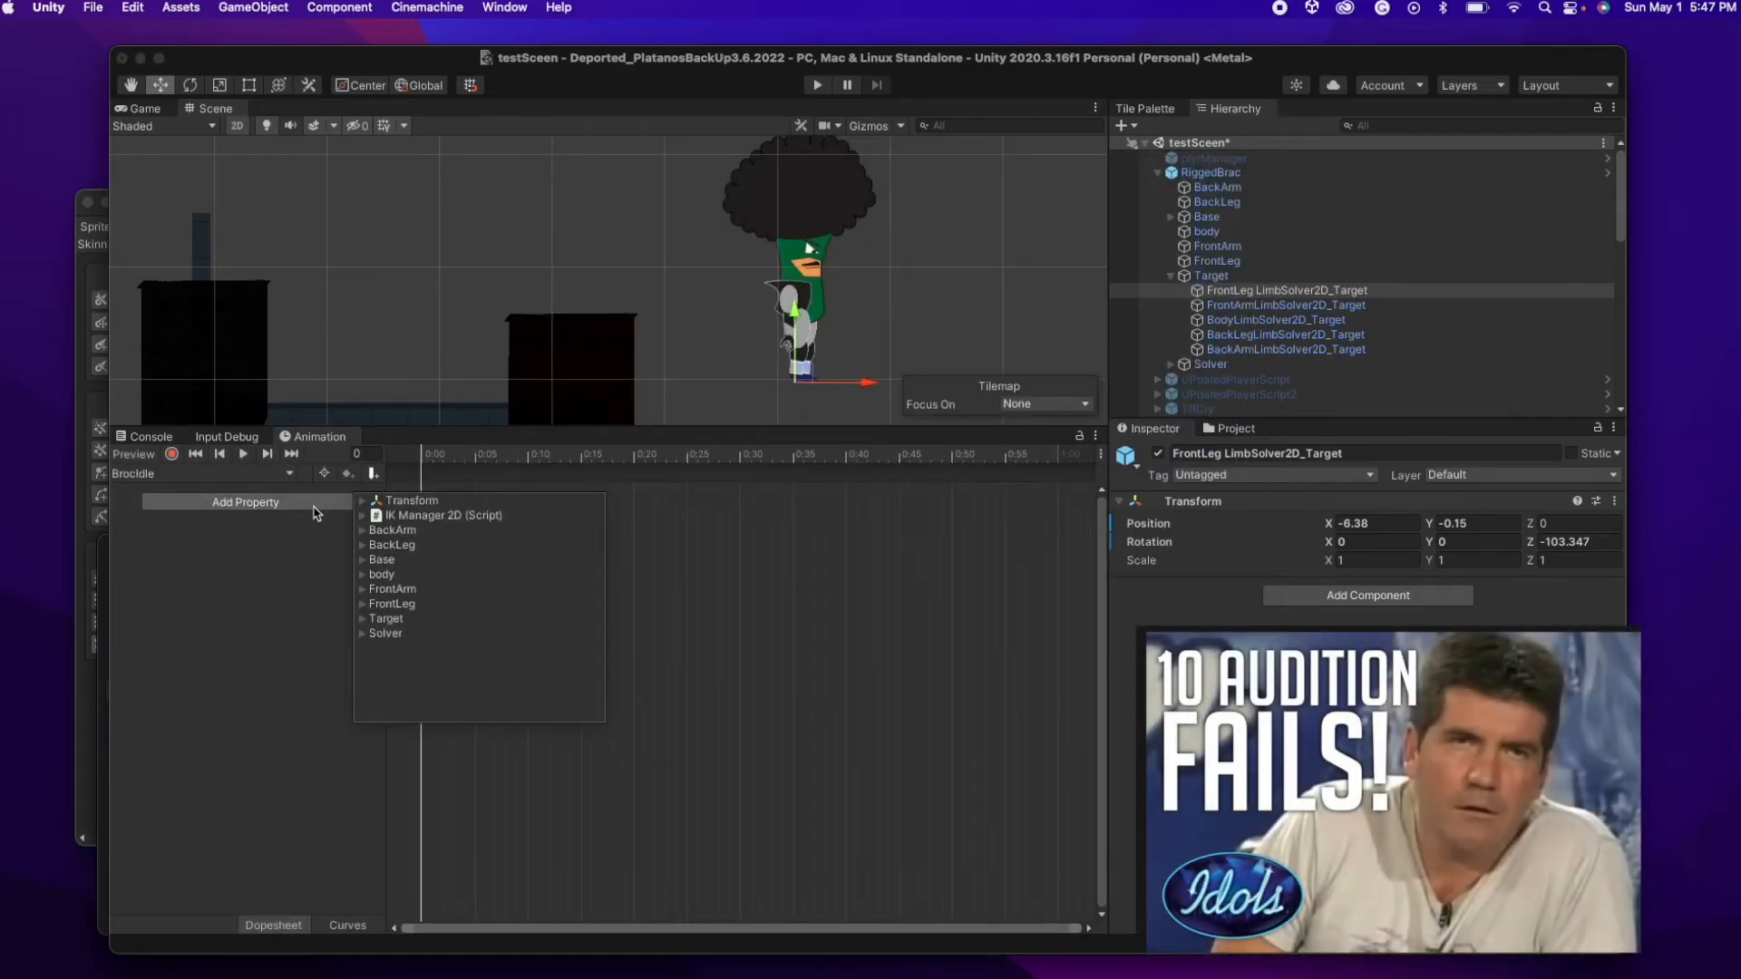
pyautogui.click(278, 533)
pyautogui.click(172, 454)
pyautogui.click(1301, 292)
pyautogui.keyDown('shift'); pyautogui.click(1288, 349); pyautogui.keyUp('shift')
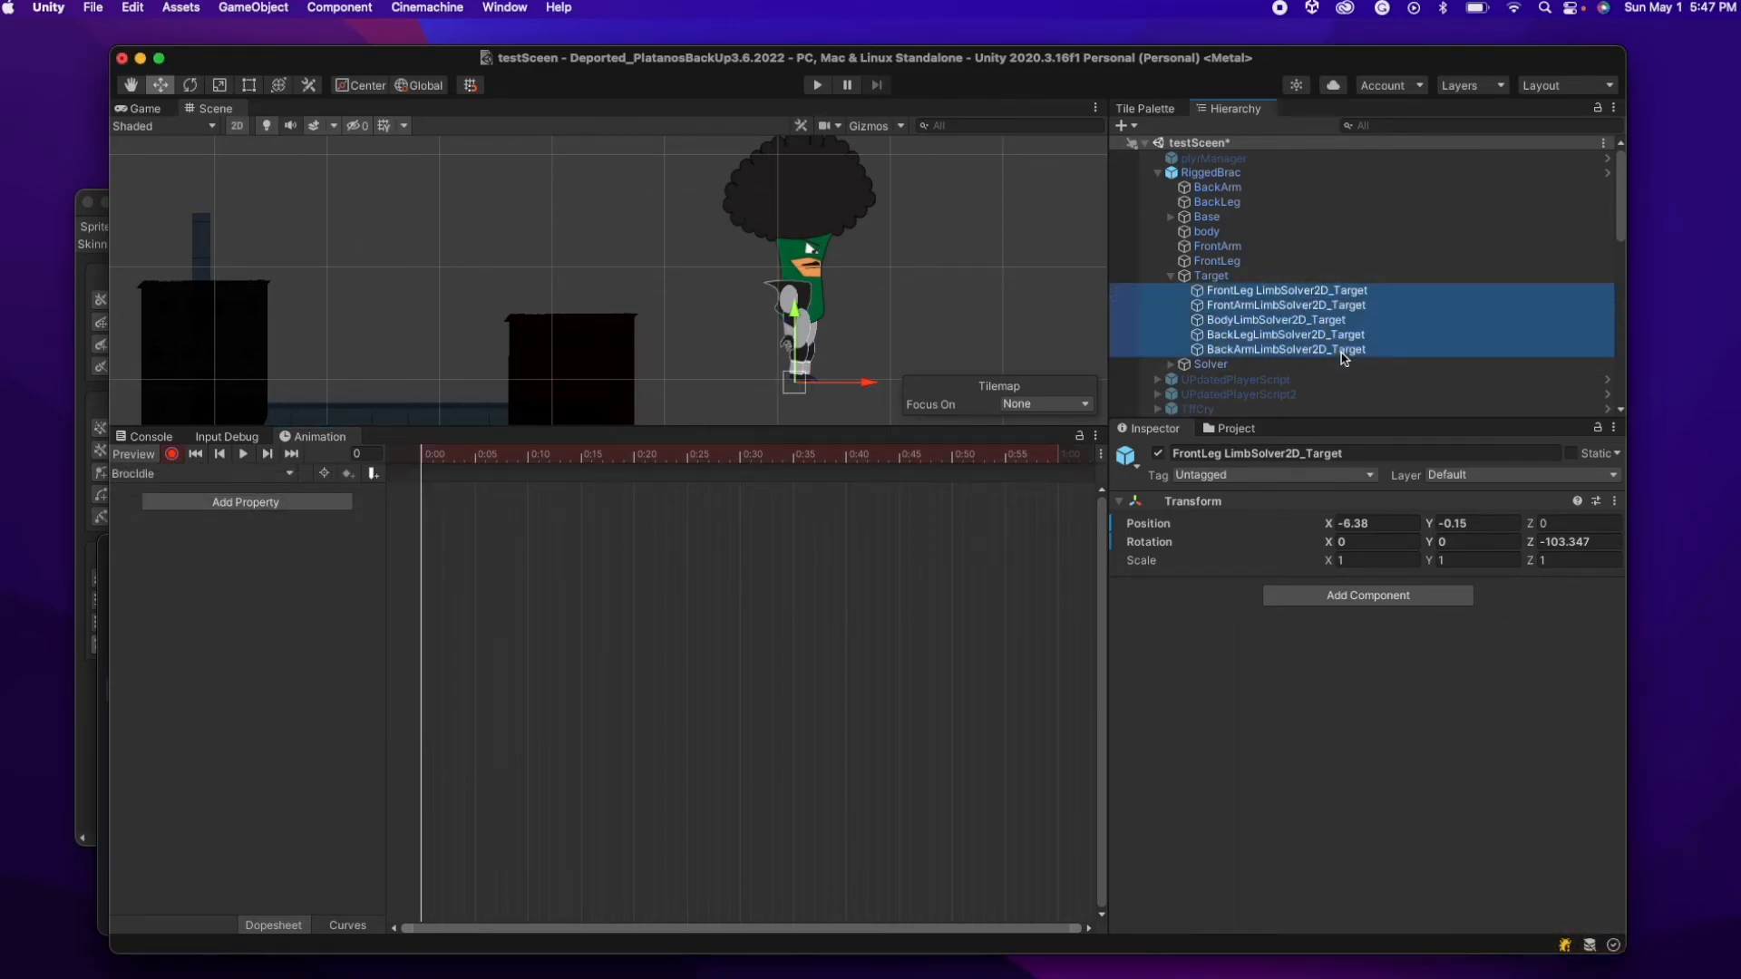
pyautogui.click(1288, 349)
pyautogui.keyDown('shift'); pyautogui.click(1277, 295); pyautogui.keyUp('shift')
pyautogui.rightClick(1256, 542)
pyautogui.click(1279, 616)
# - Add a second set of rotation keys for all five limb targets and place it at frame 50
pyautogui.click(905, 458)
pyautogui.rightClick(1273, 545)
pyautogui.click(1306, 621)
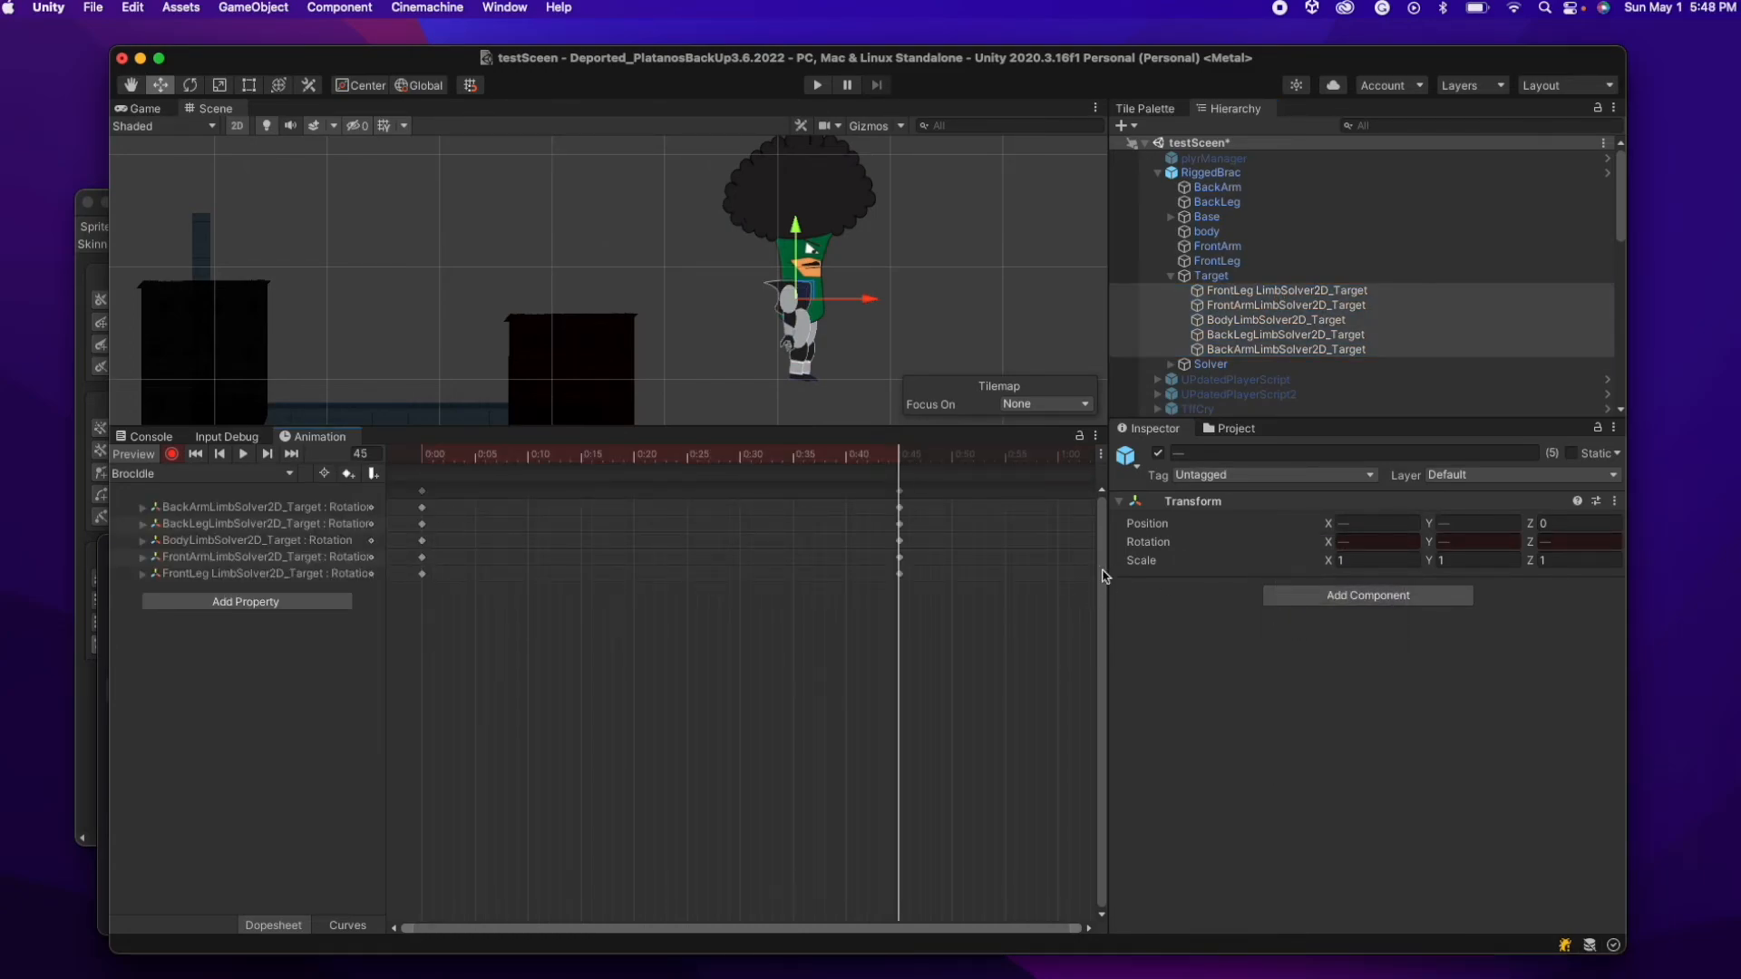
pyautogui.moveTo(903, 460); pyautogui.dragTo(724, 513)
pyautogui.moveTo(902, 498); pyautogui.dragTo(951, 492)
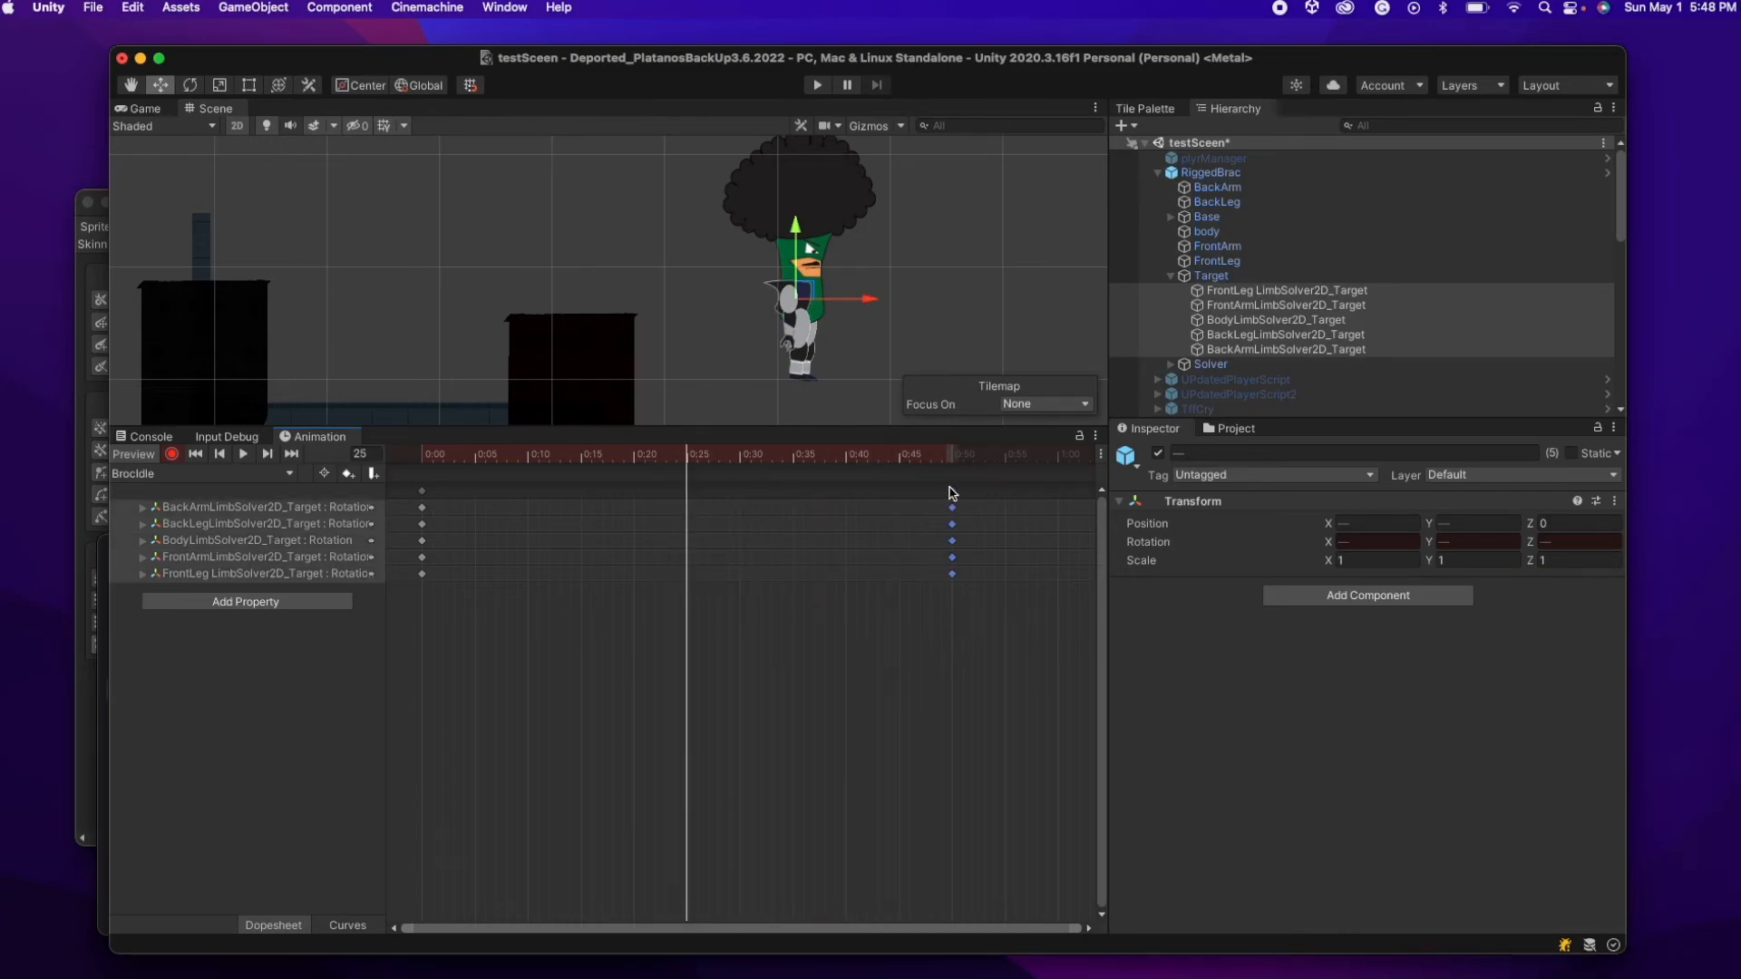
# - Shift the body limb target to about X -5.33 at frame 25 and preview the motion
pyautogui.click(1290, 323)
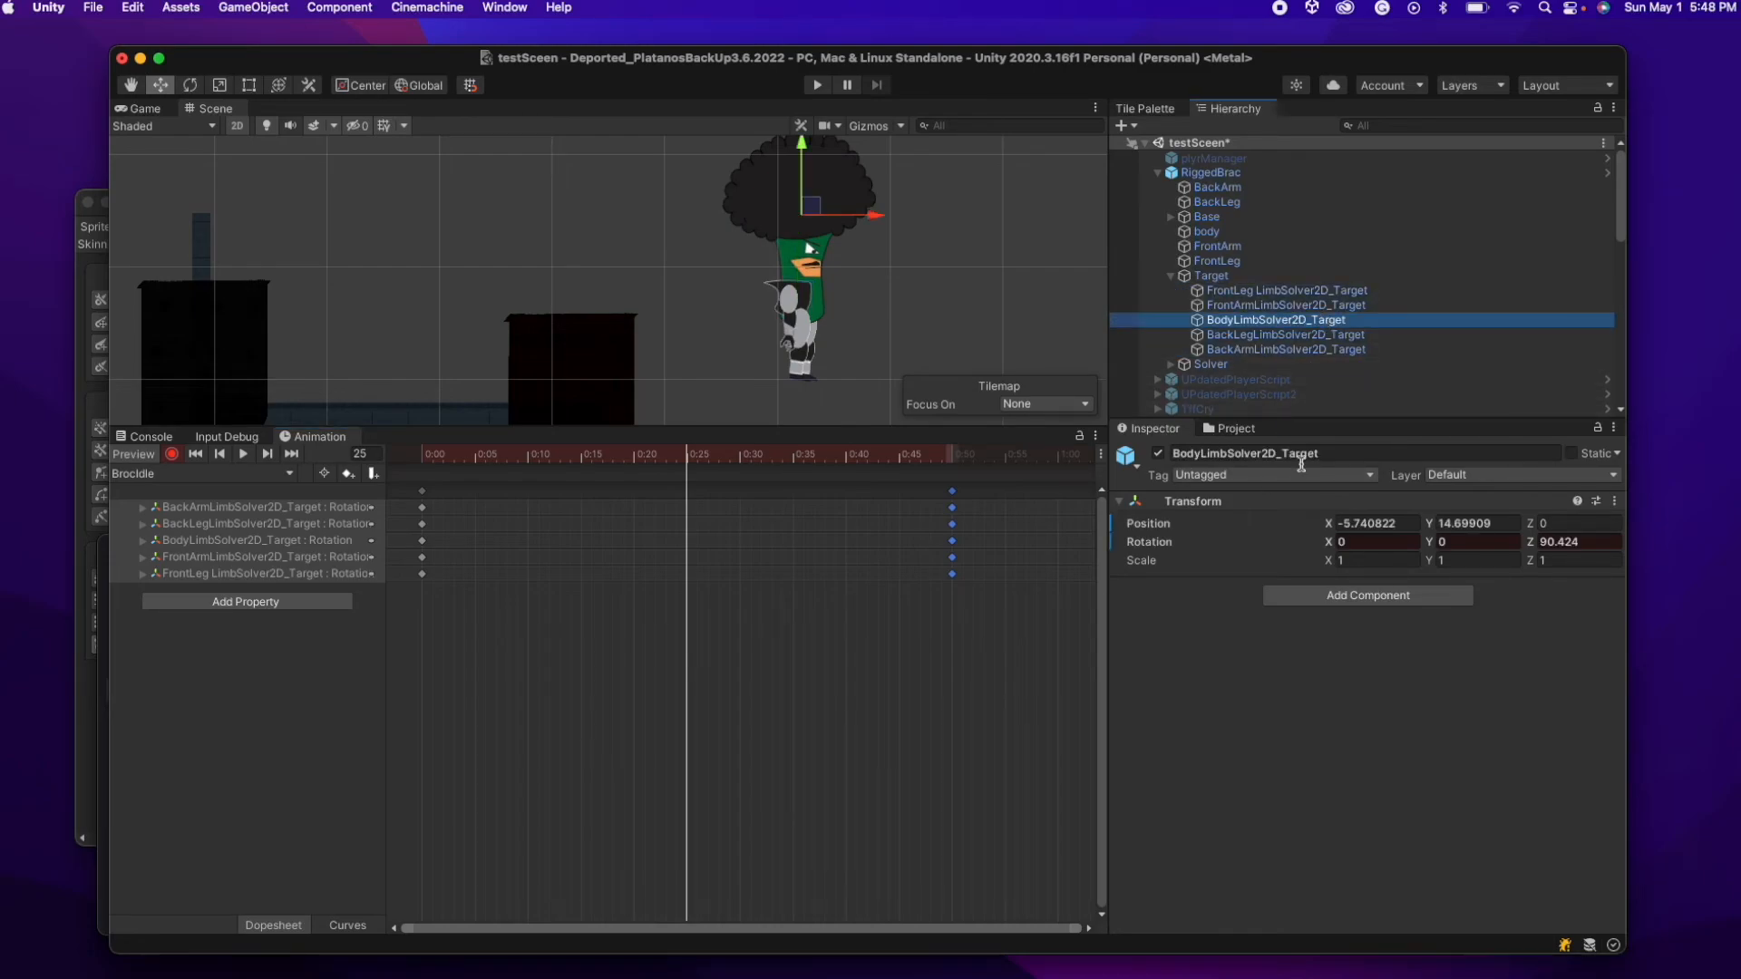
pyautogui.moveTo(814, 216); pyautogui.dragTo(819, 216)
pyautogui.press('space')
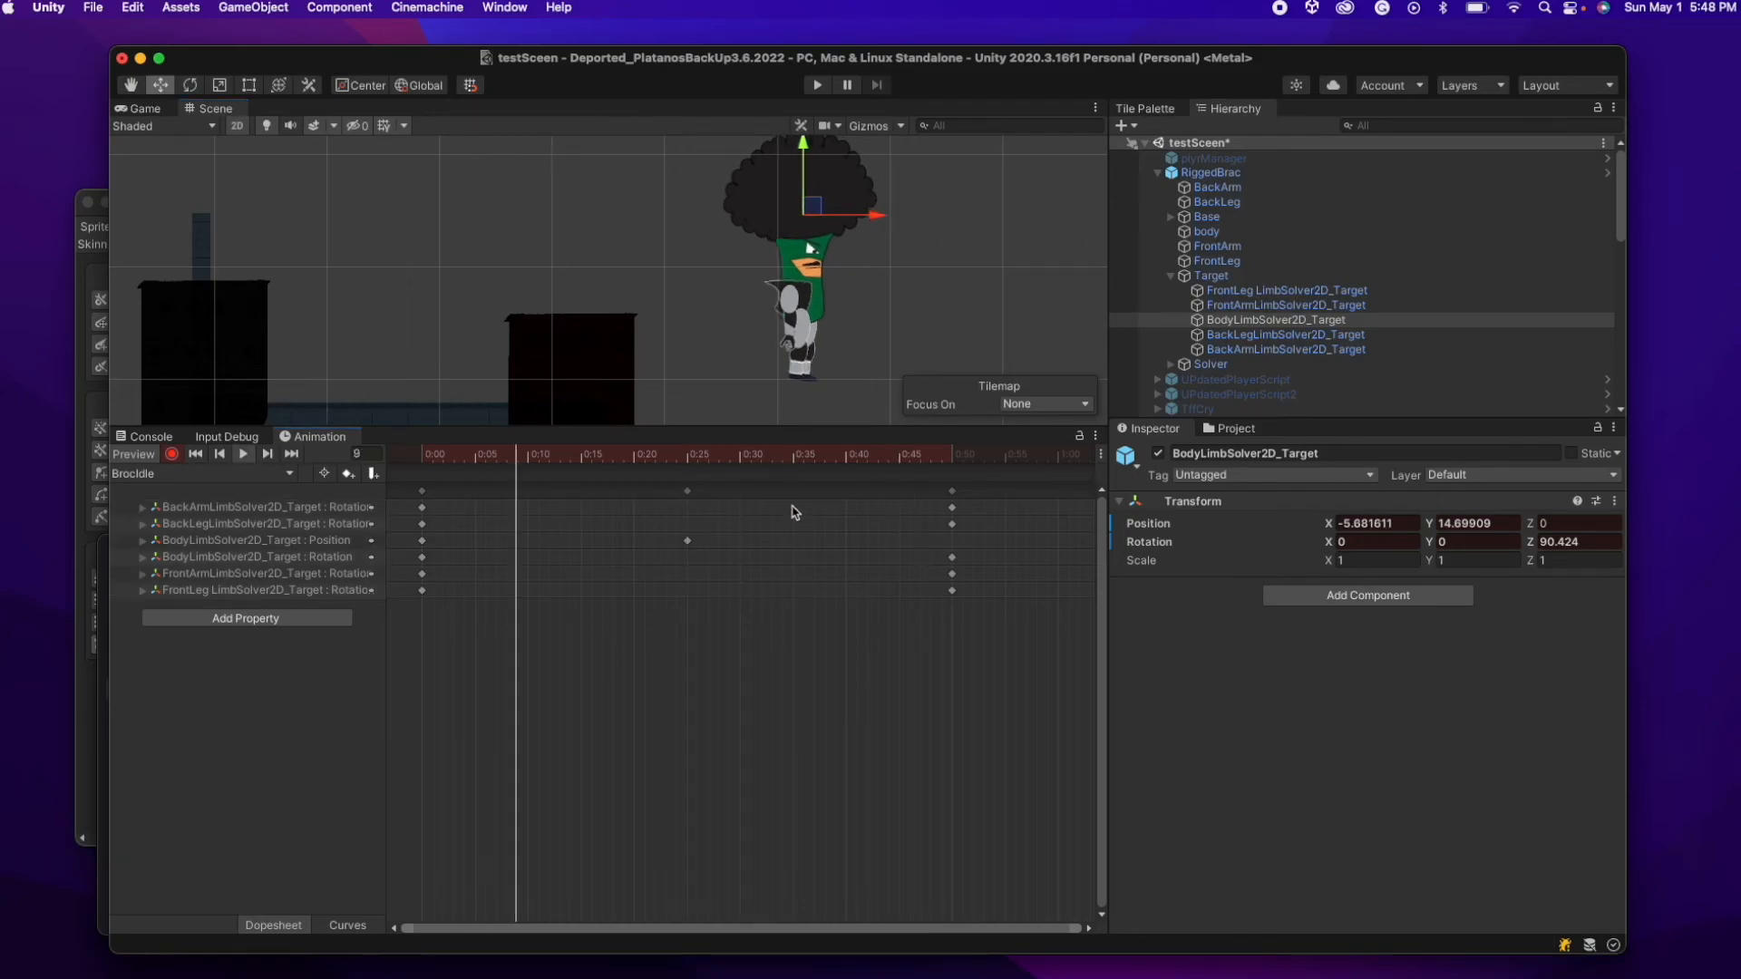
# - Move the front arm target to about X -5.6, Y 1.63 at frame 25 and preview the animation
pyautogui.click(687, 462)
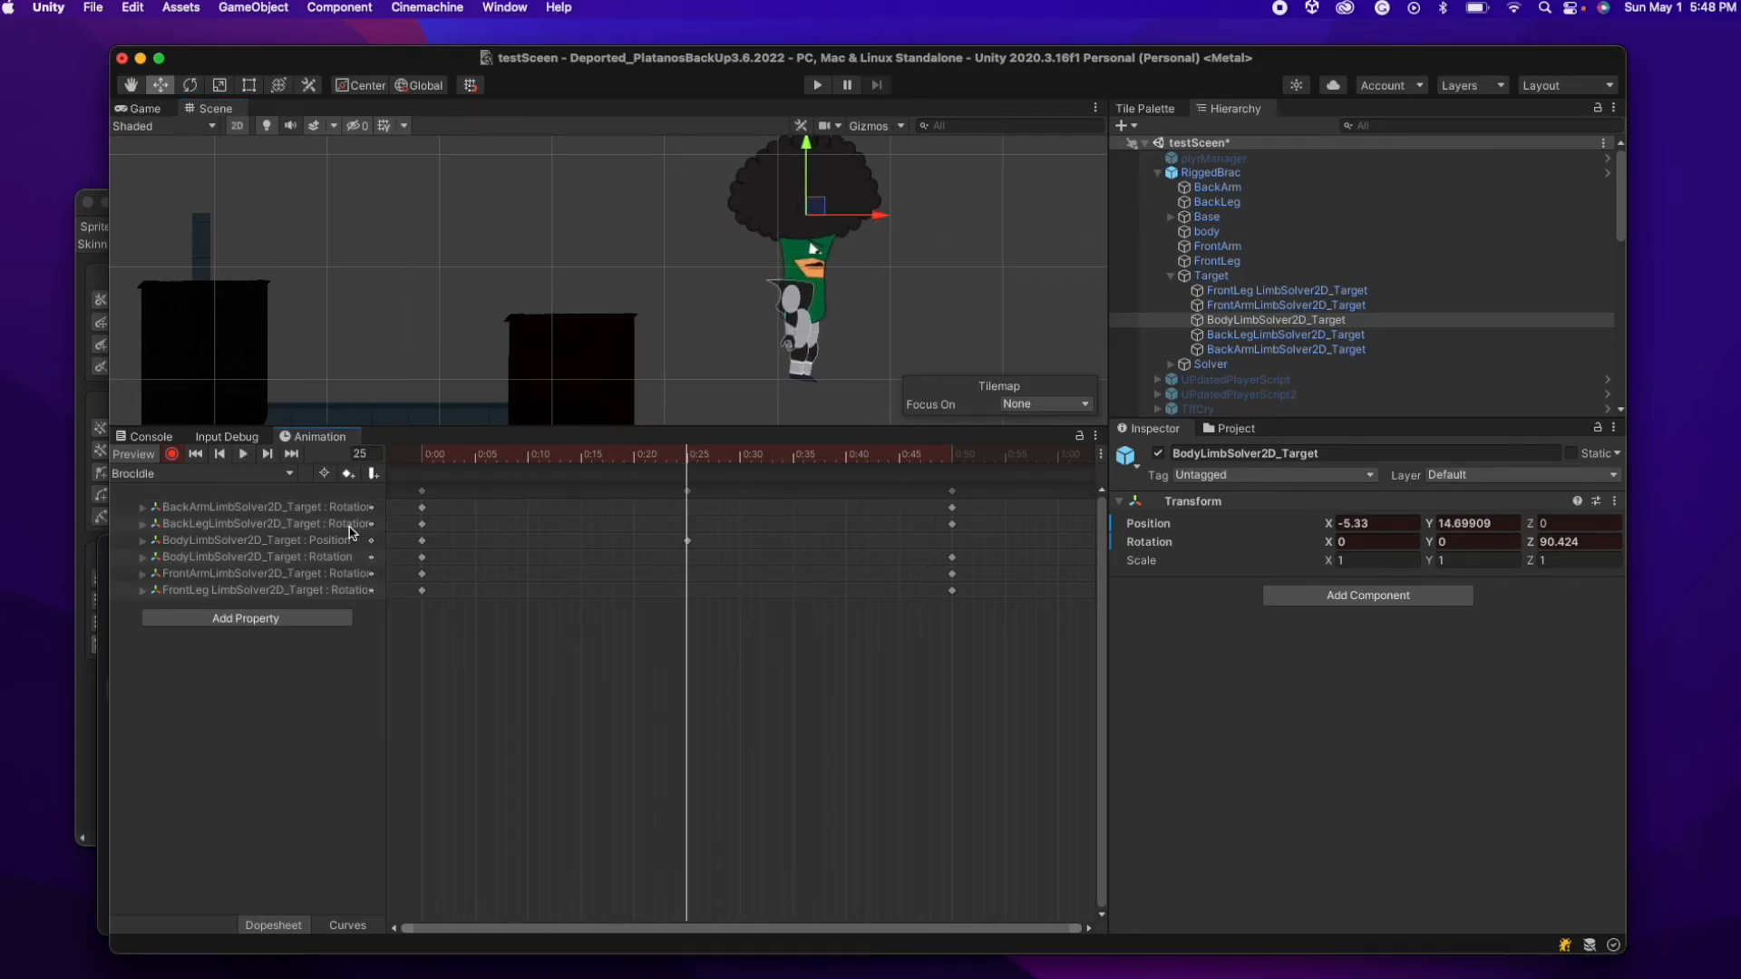
pyautogui.click(1297, 306)
pyautogui.moveTo(812, 362); pyautogui.dragTo(819, 362)
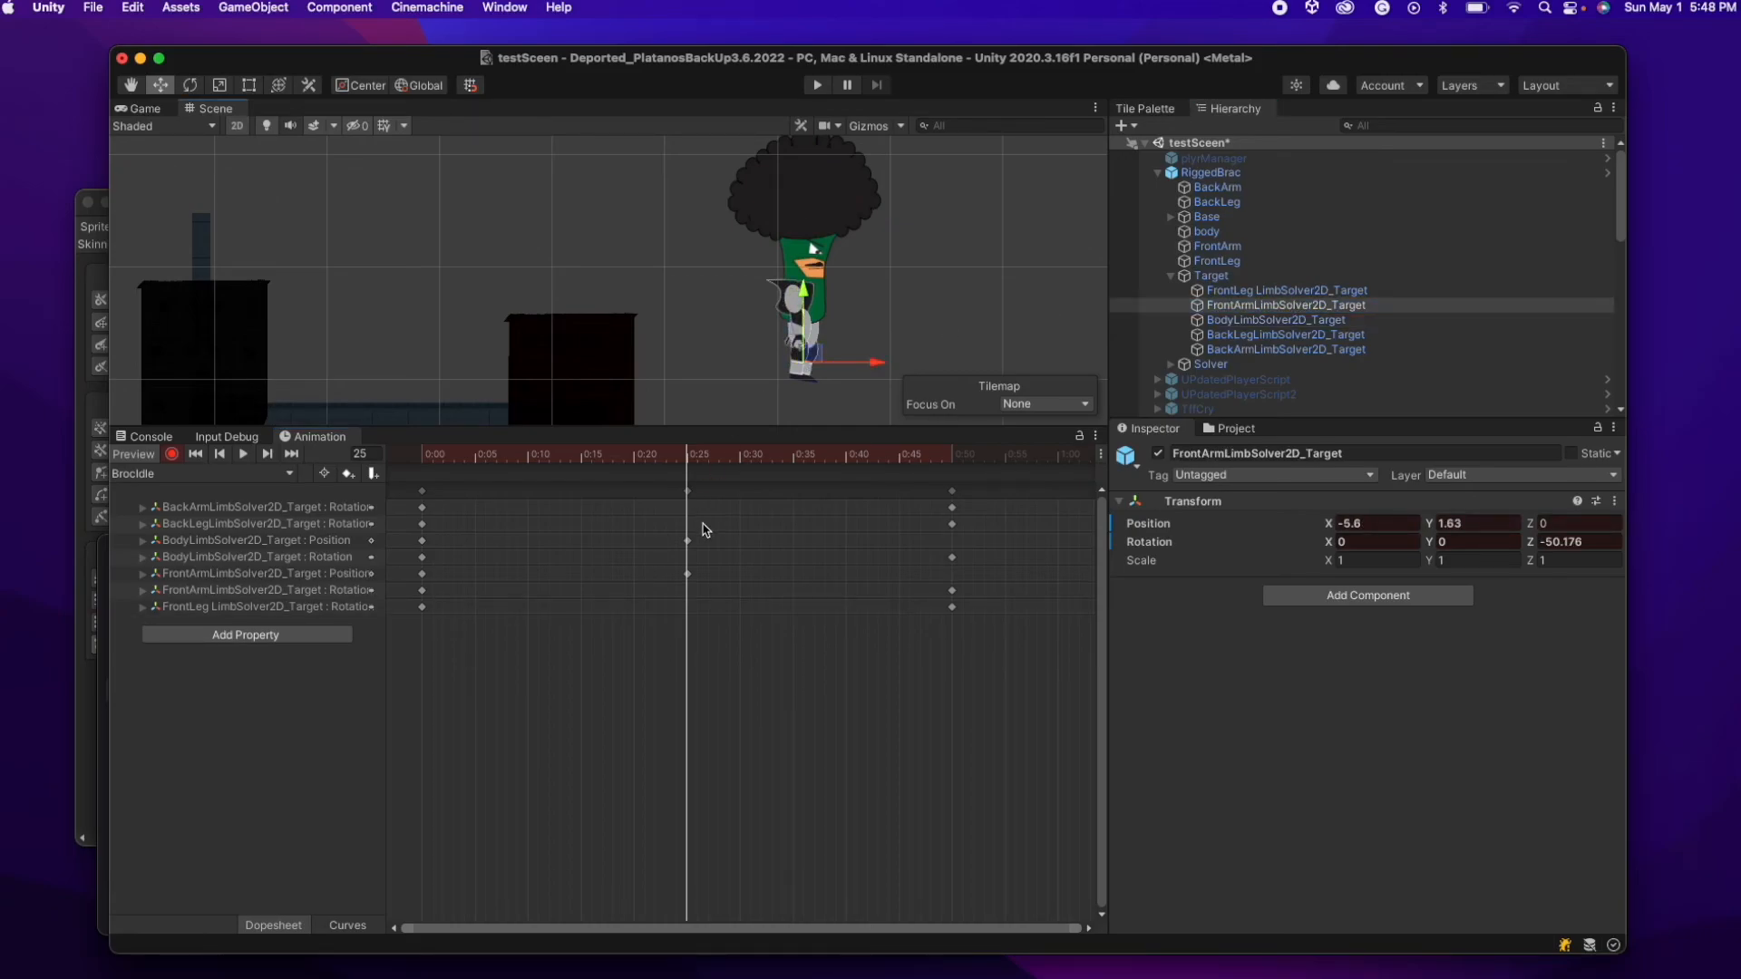
pyautogui.press('space')
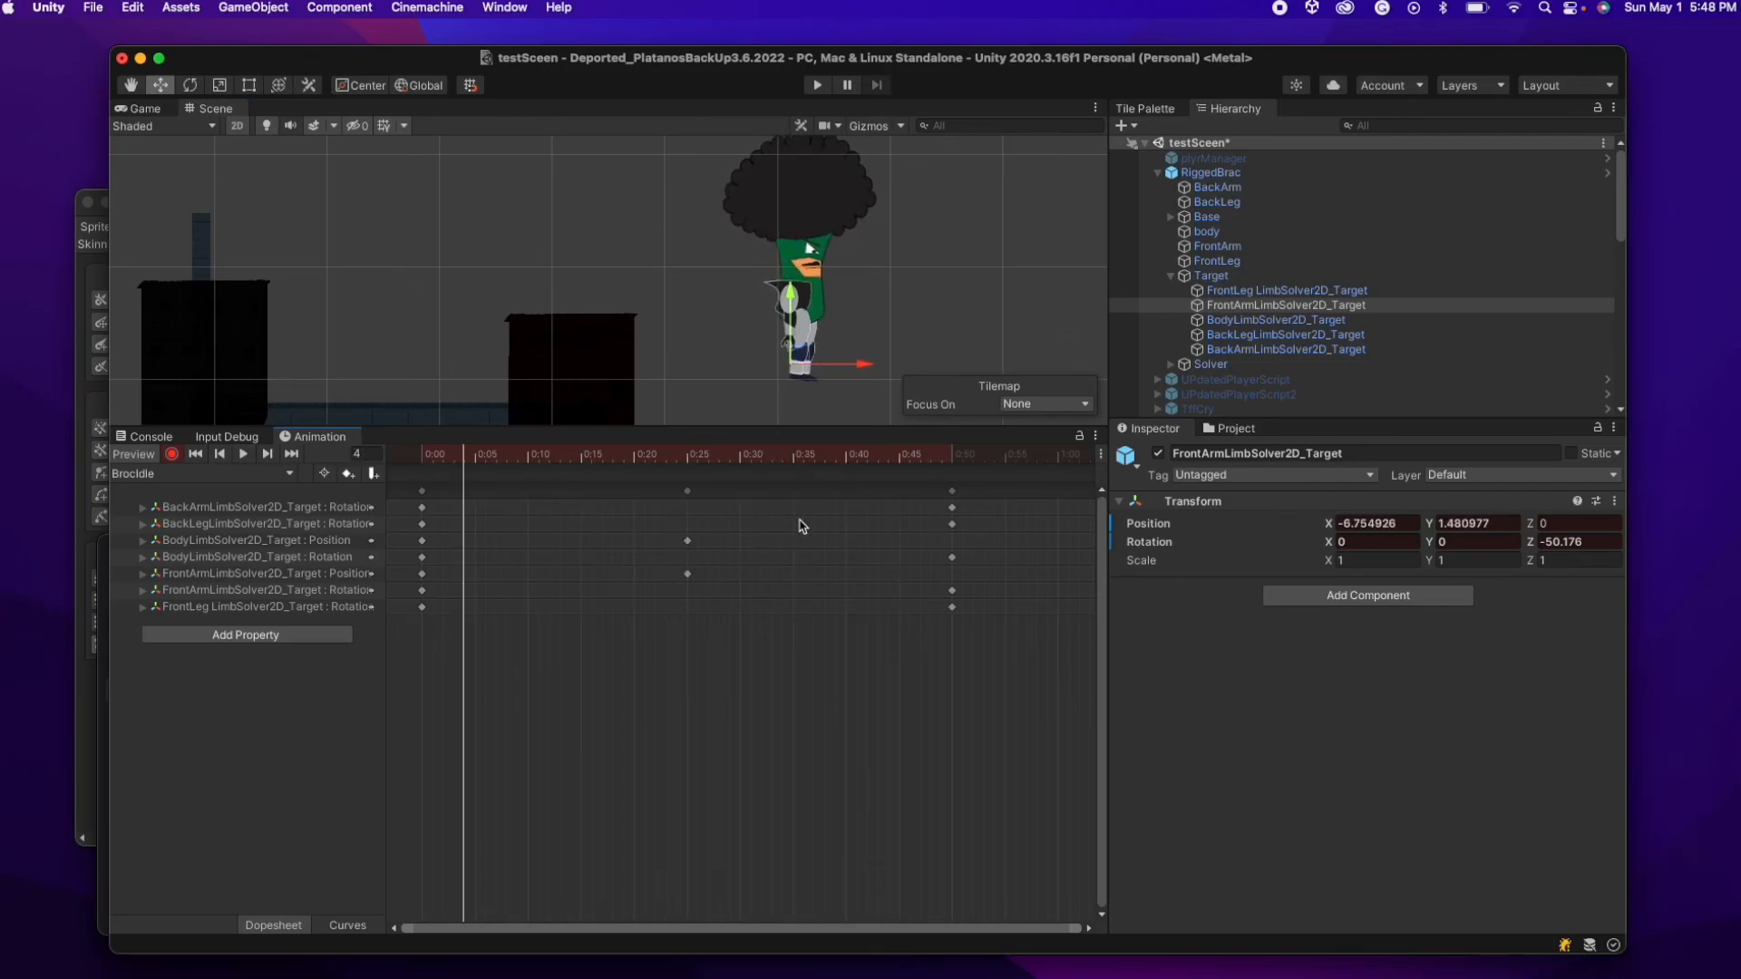
# - Copy all keyframes from frame 0 and paste them at frame 50 to close the idle loop
pyautogui.moveTo(436, 635); pyautogui.dragTo(400, 483)
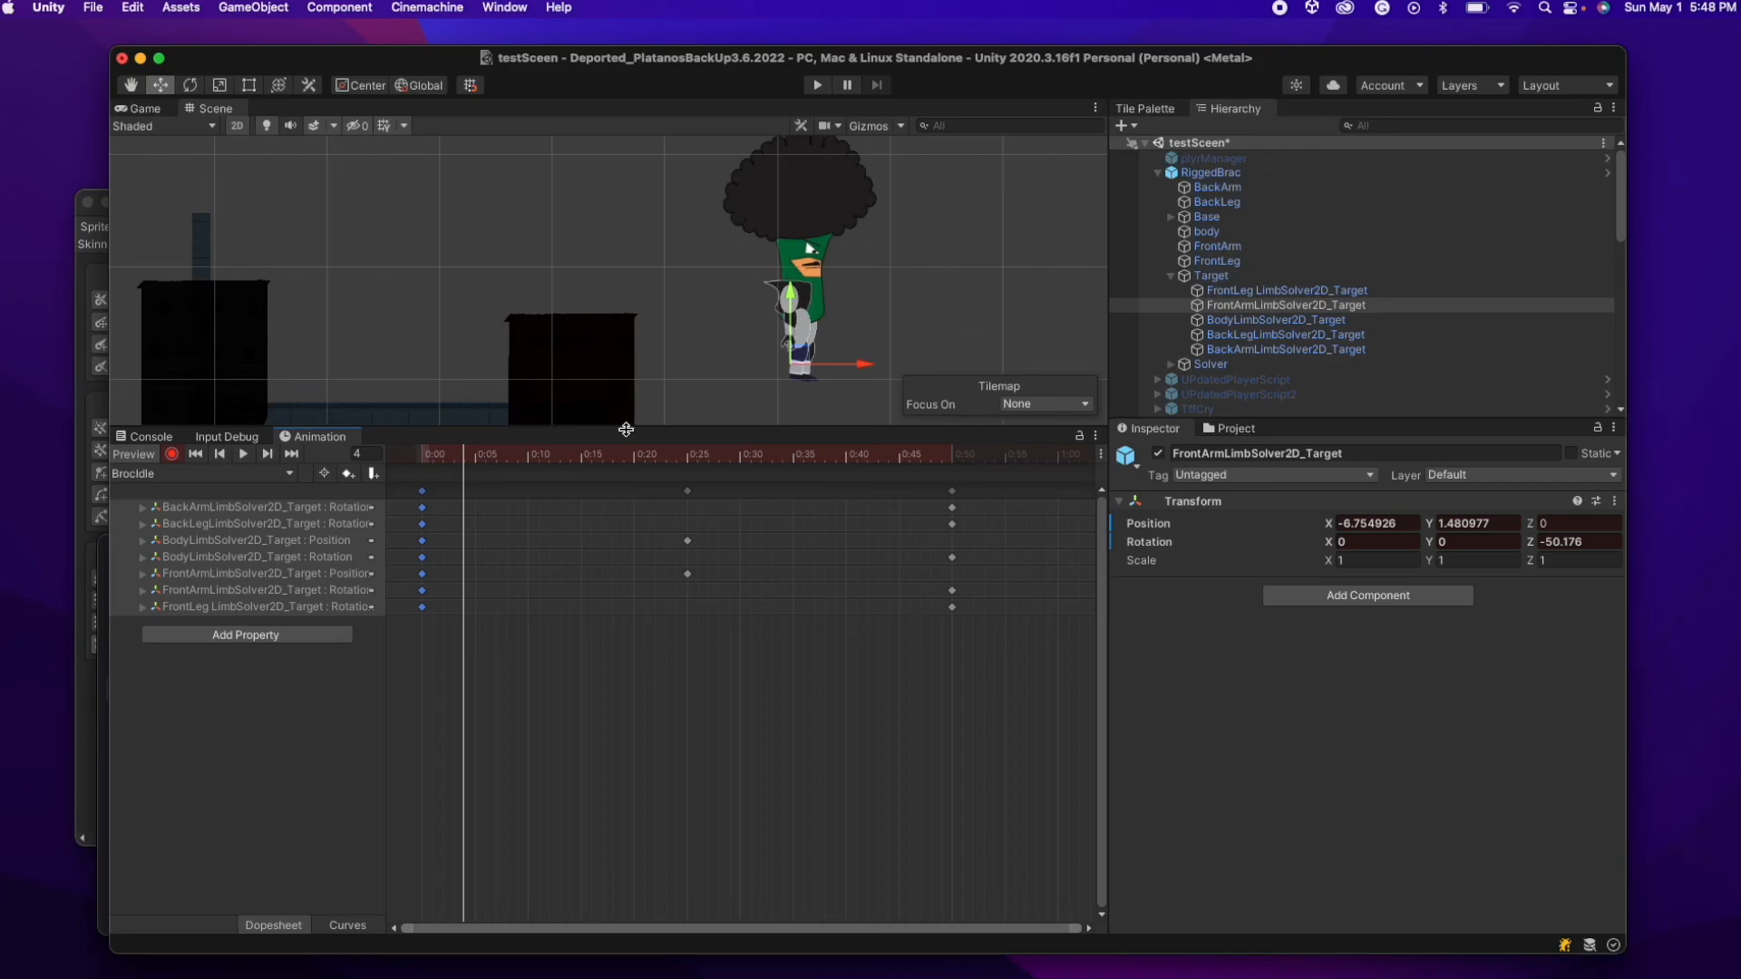
pyautogui.click(954, 462)
pyautogui.press('super+v')
# - Play back the BrocIdle clip, turn off keyframe recording, and stop the playback
pyautogui.press('space')
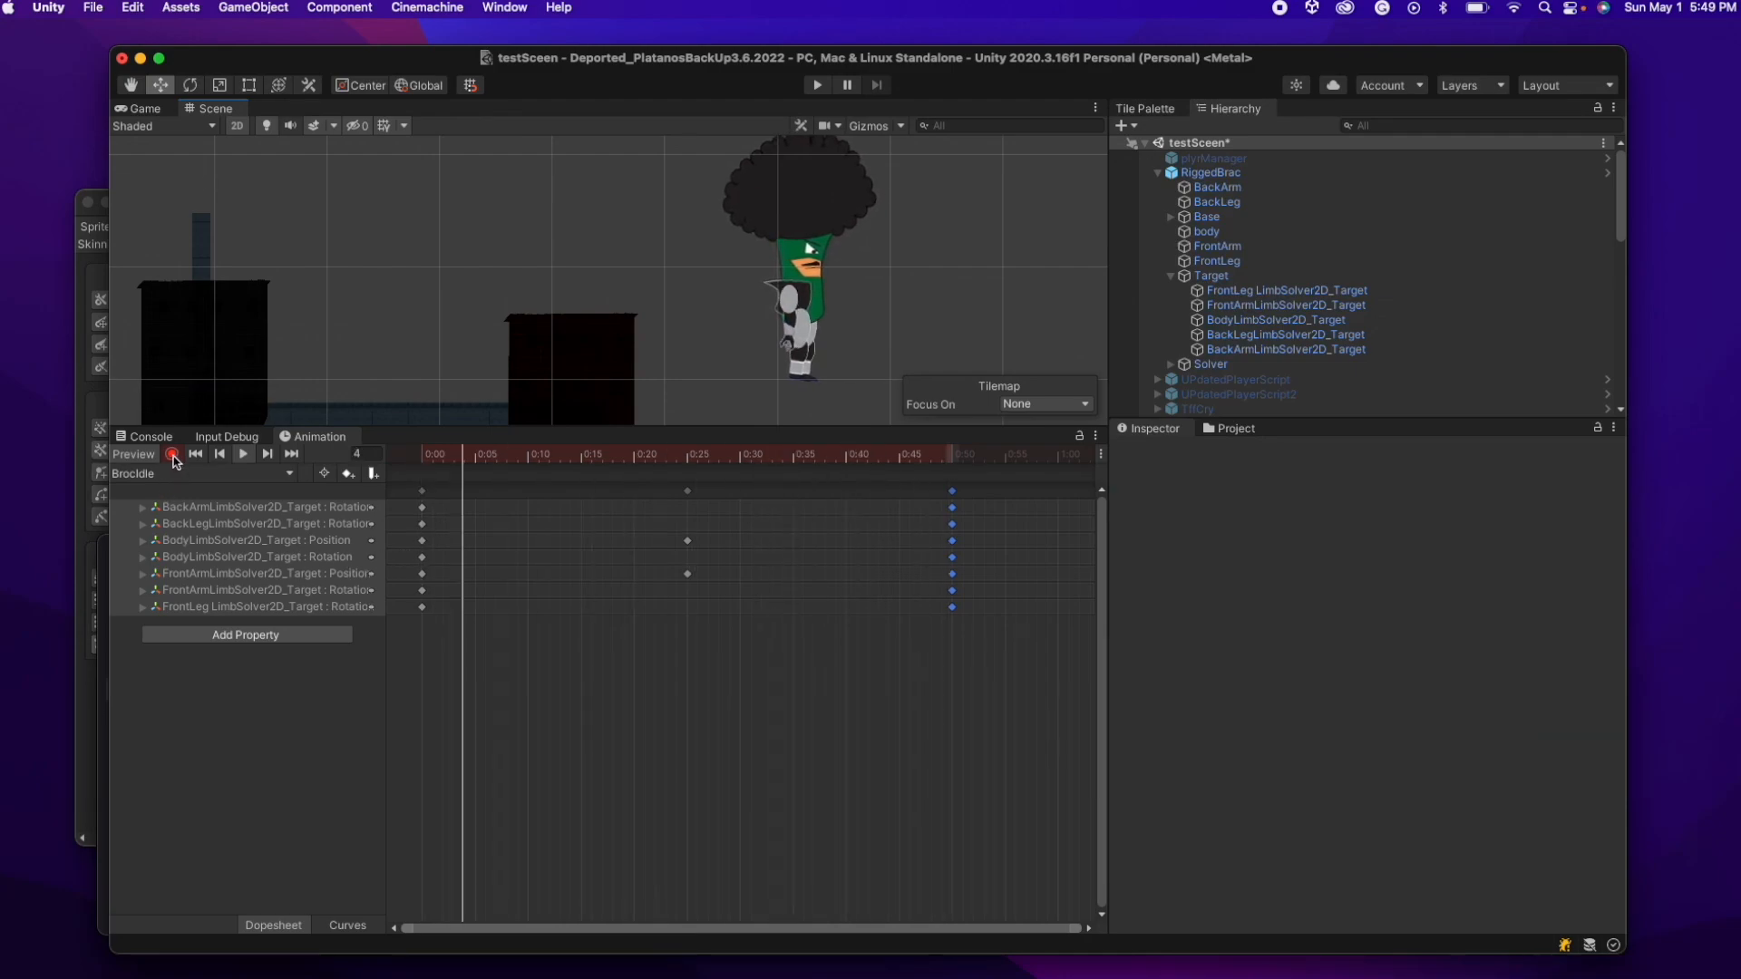
pyautogui.click(172, 455)
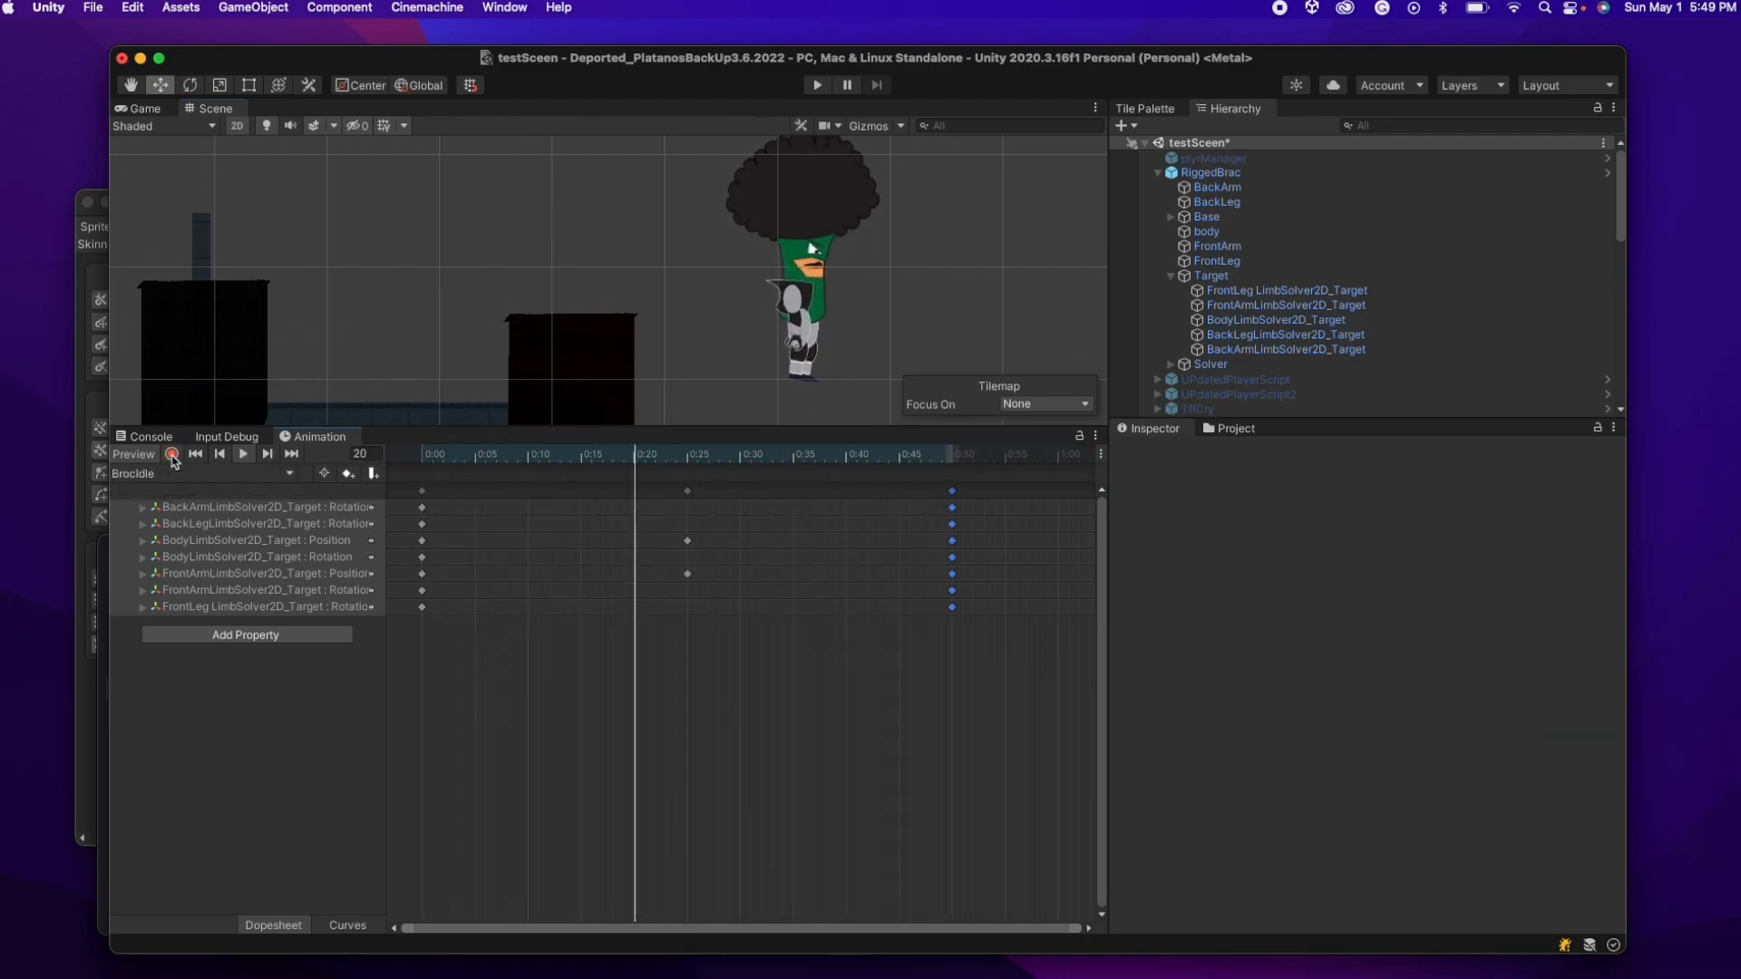
pyautogui.click(253, 454)
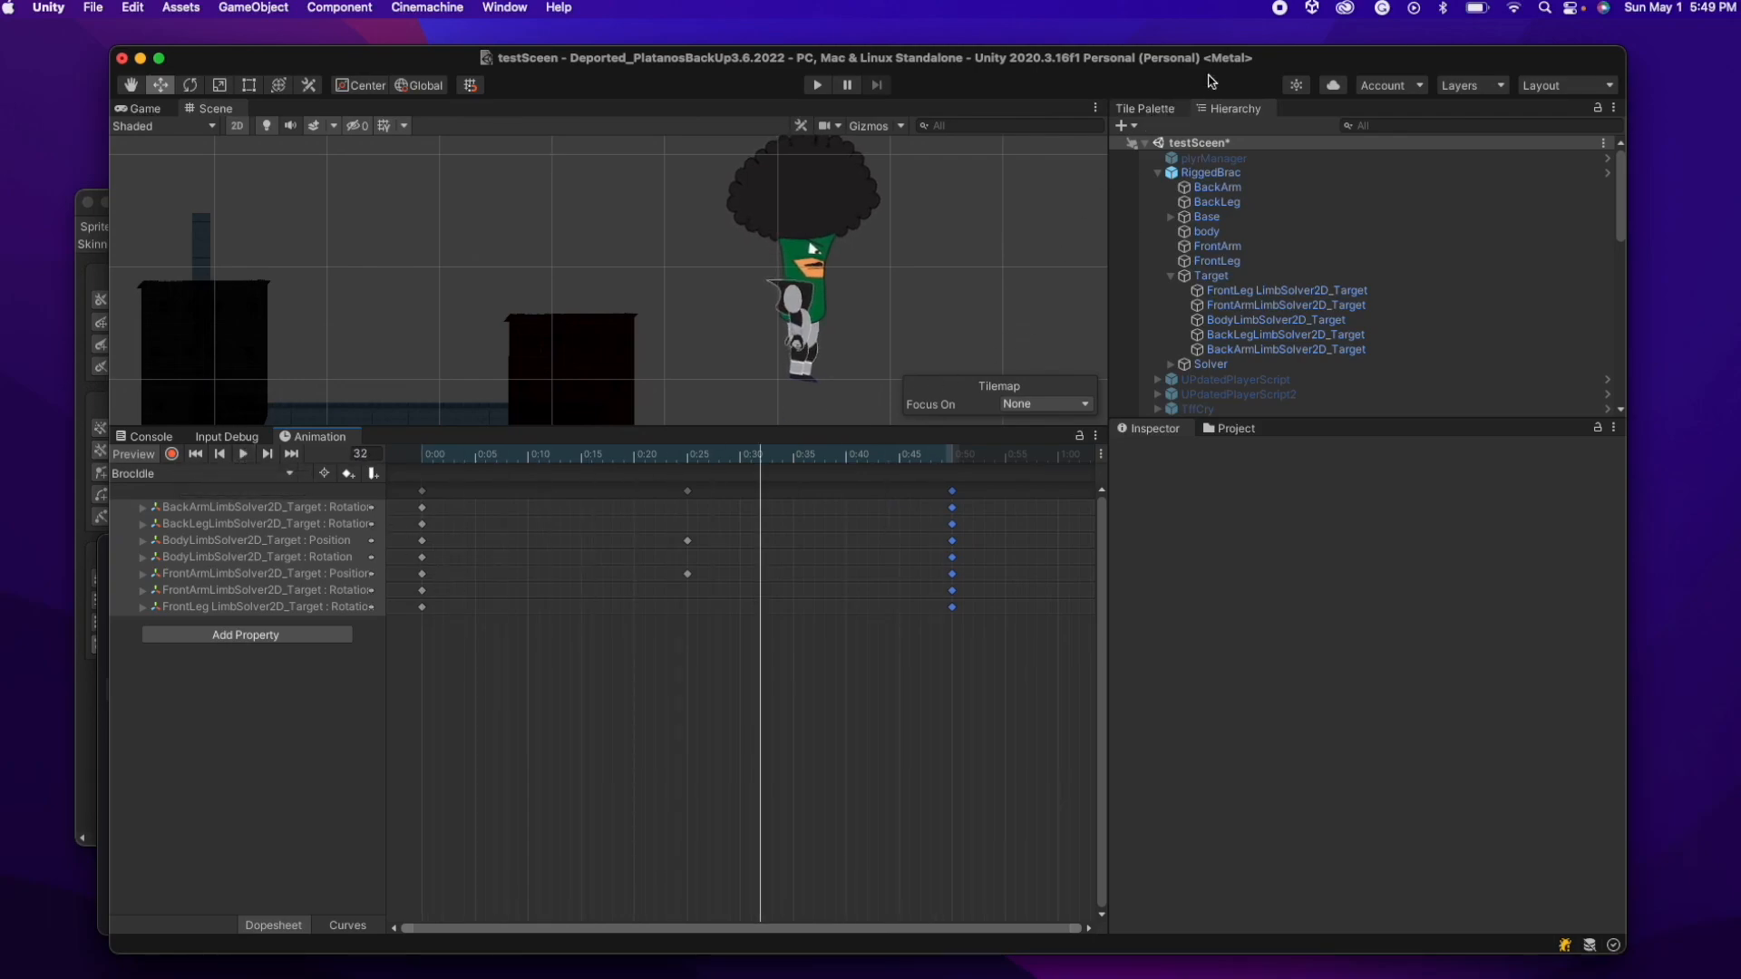
pyautogui.click(1280, 9)
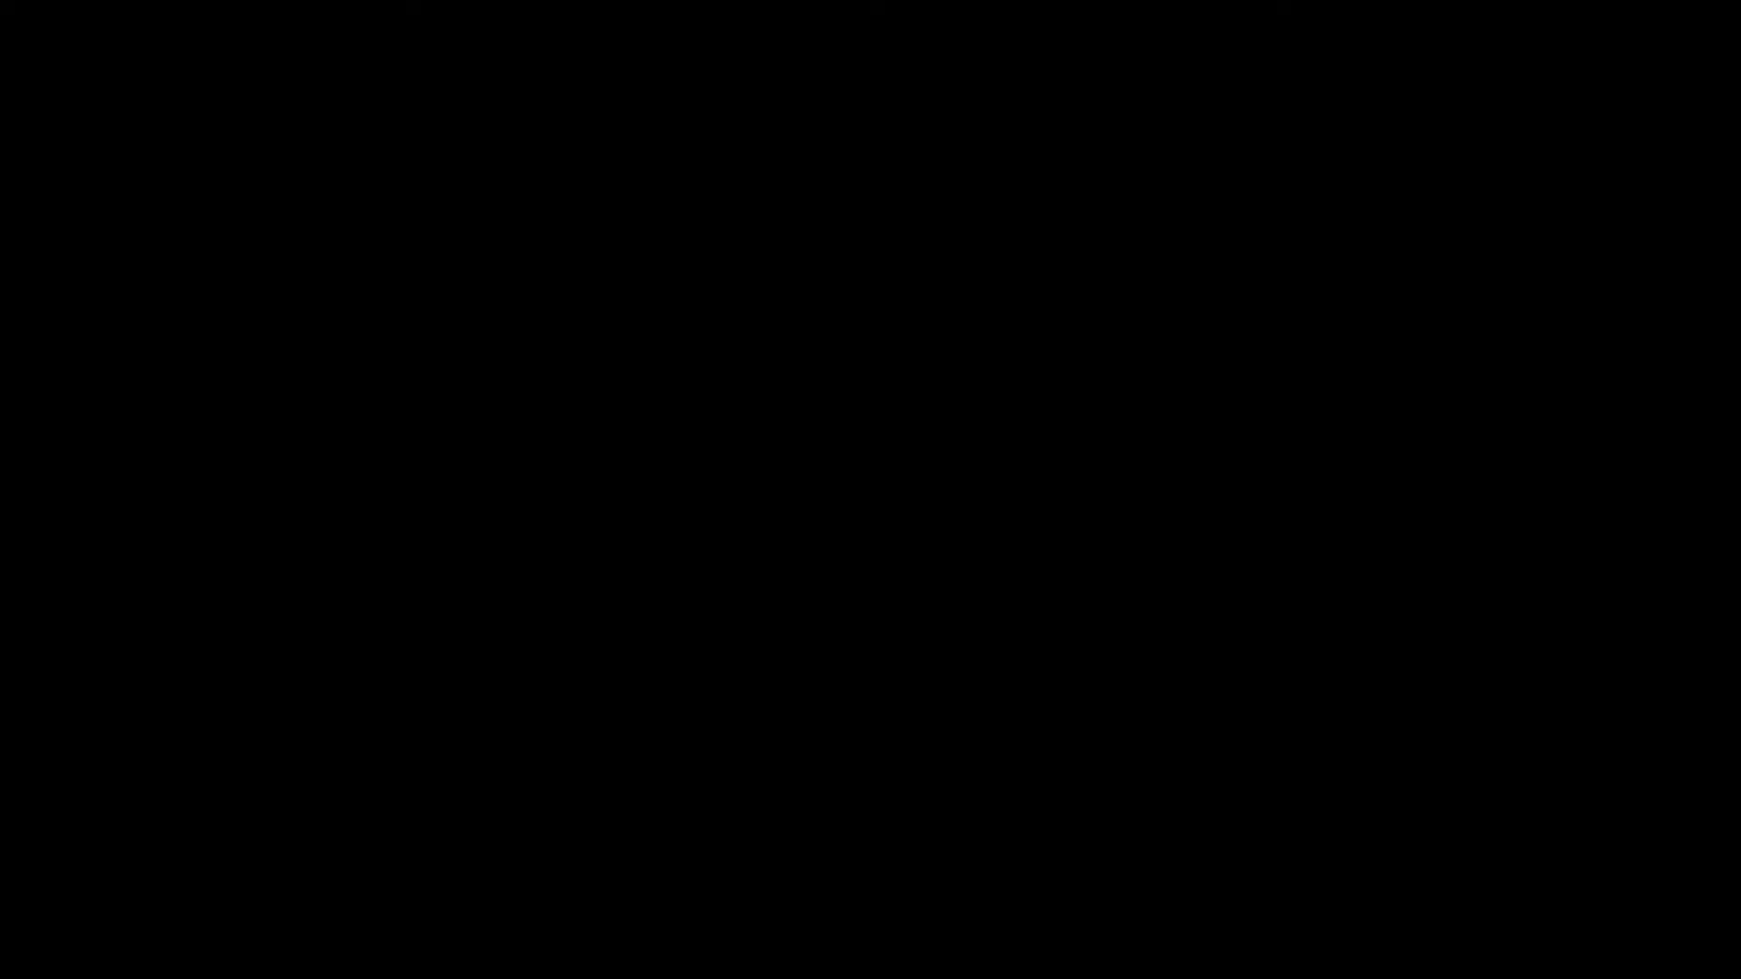